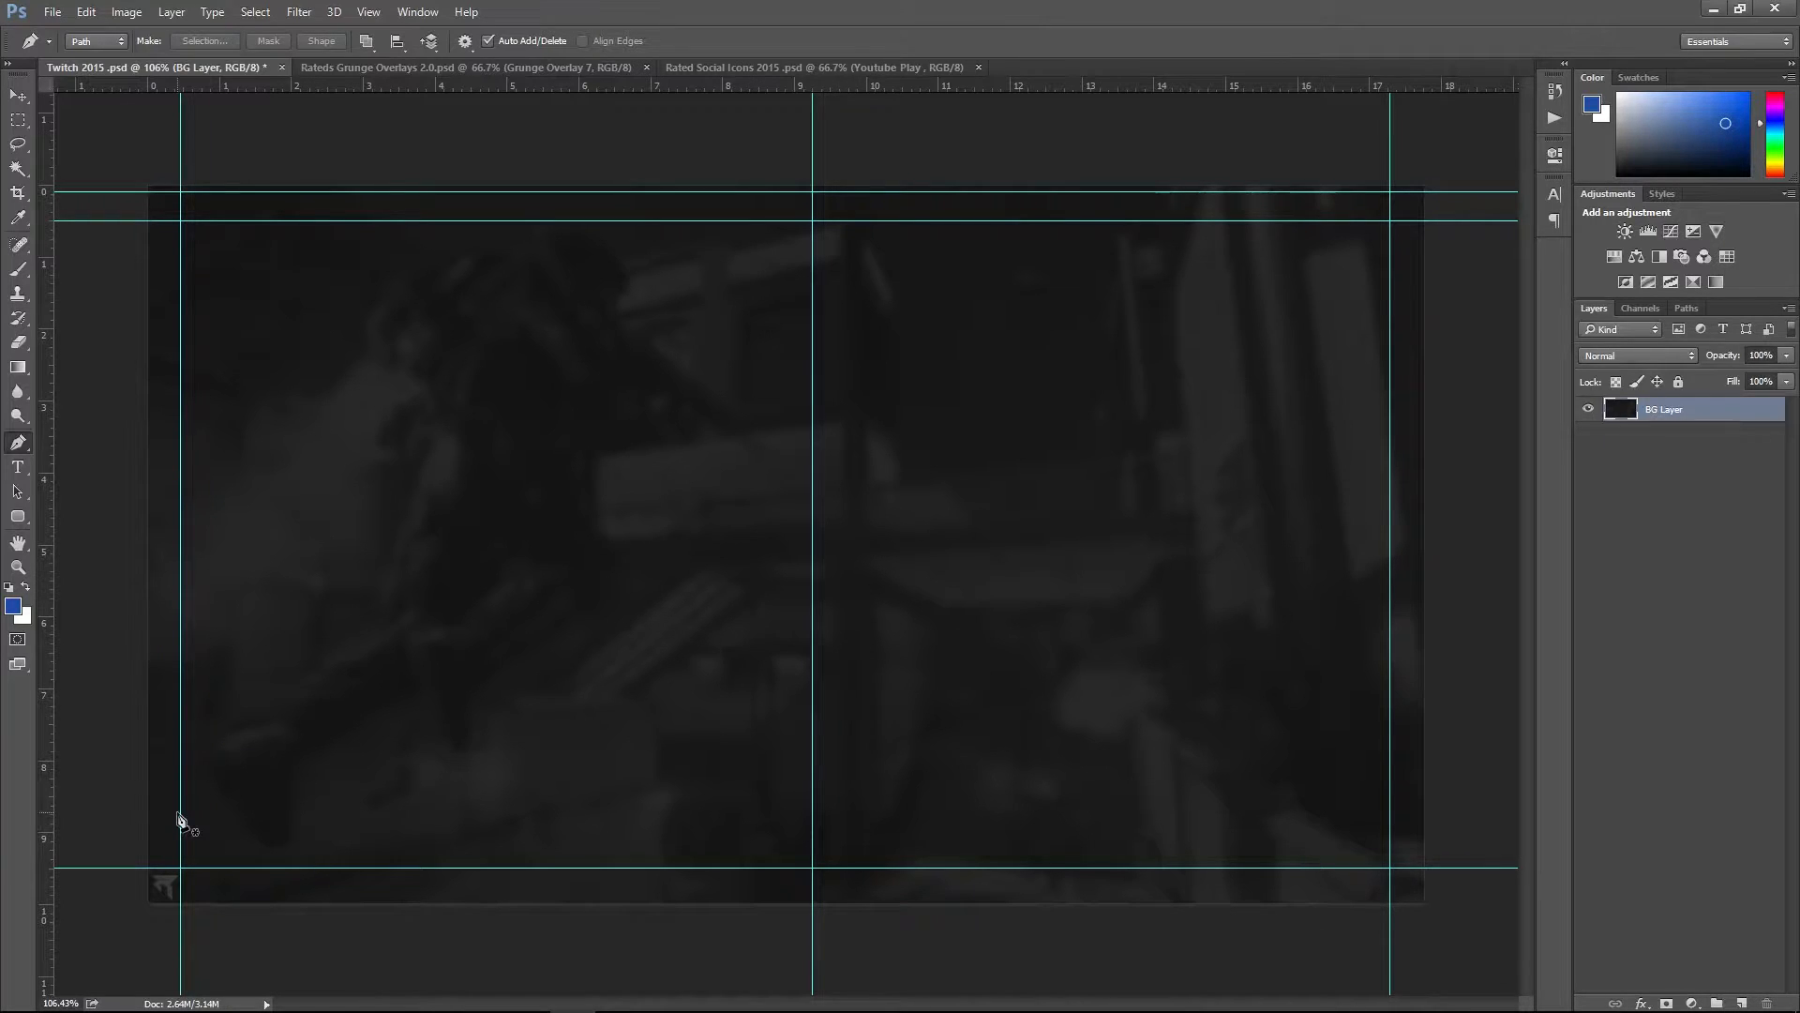
- Check the document's image dimensions in pixels and leave the size dialog without changing anything
{"action": "left_click", "coordinate": [18, 95]}
{"action": "left_click", "coordinate": [125, 12]}
{"action": "left_click", "coordinate": [152, 147]}
{"action": "left_click", "coordinate": [1044, 528]}
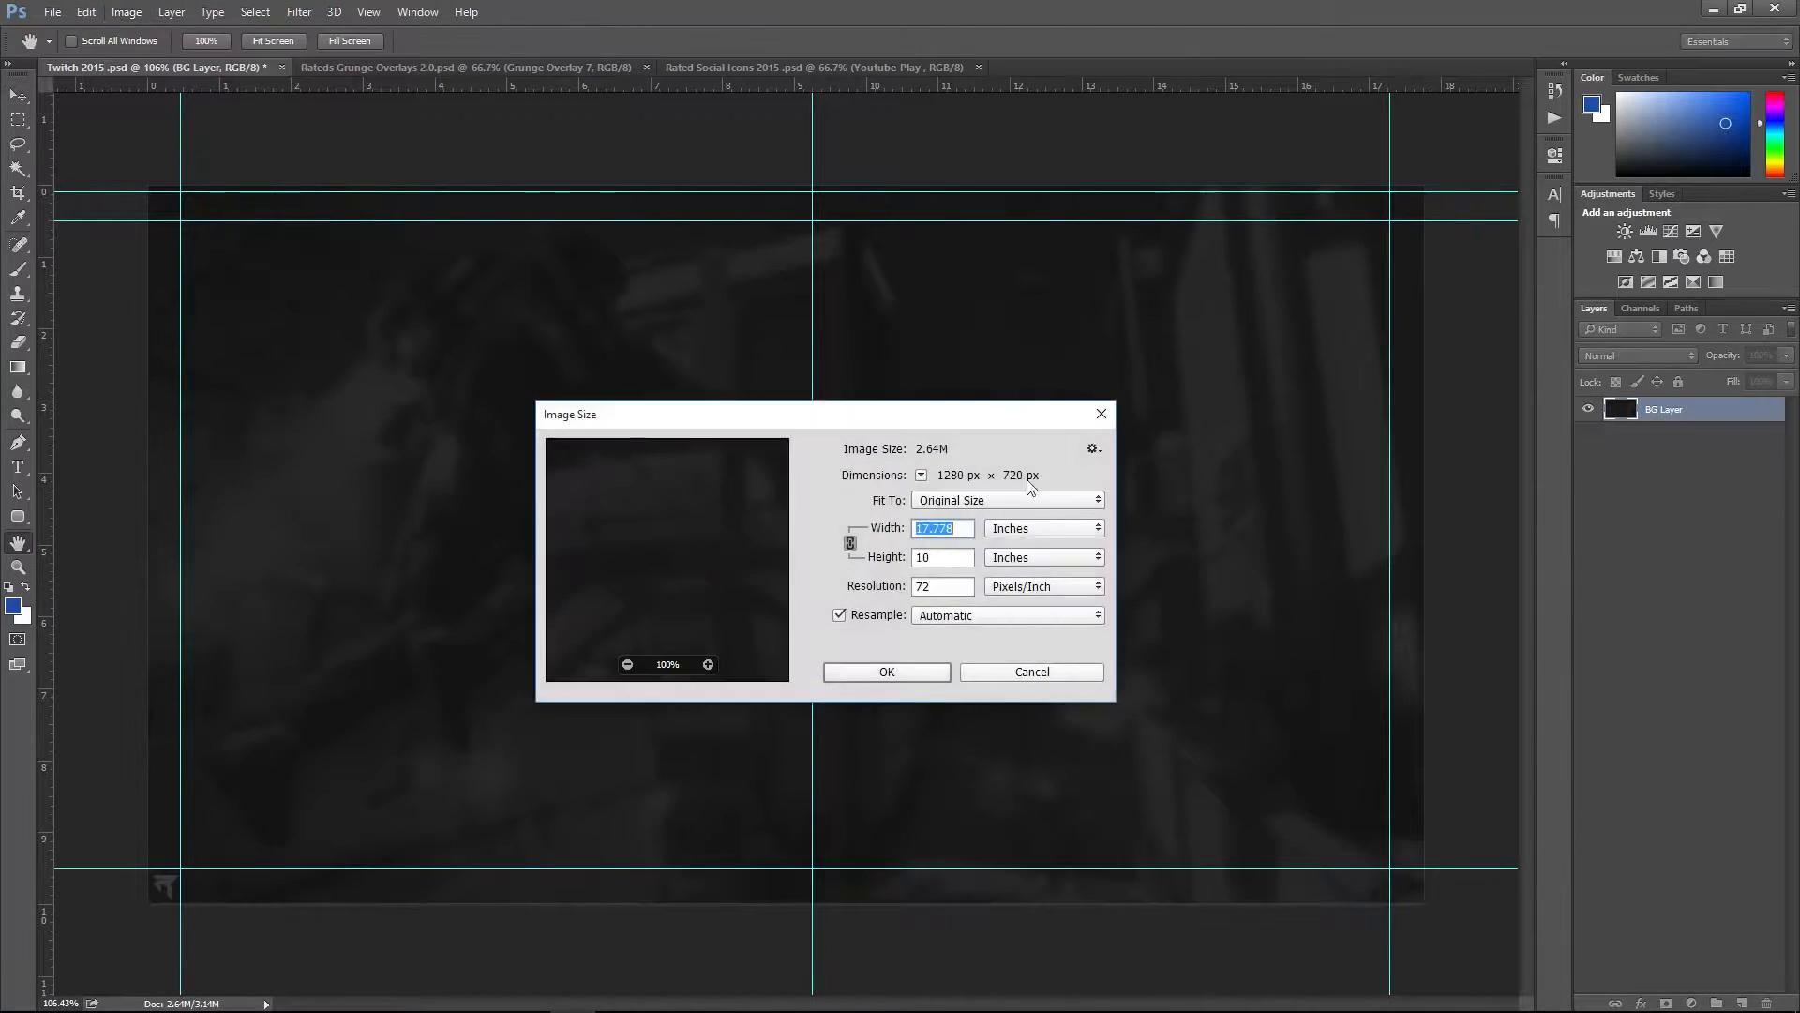
{"action": "left_click", "coordinate": [1022, 542]}
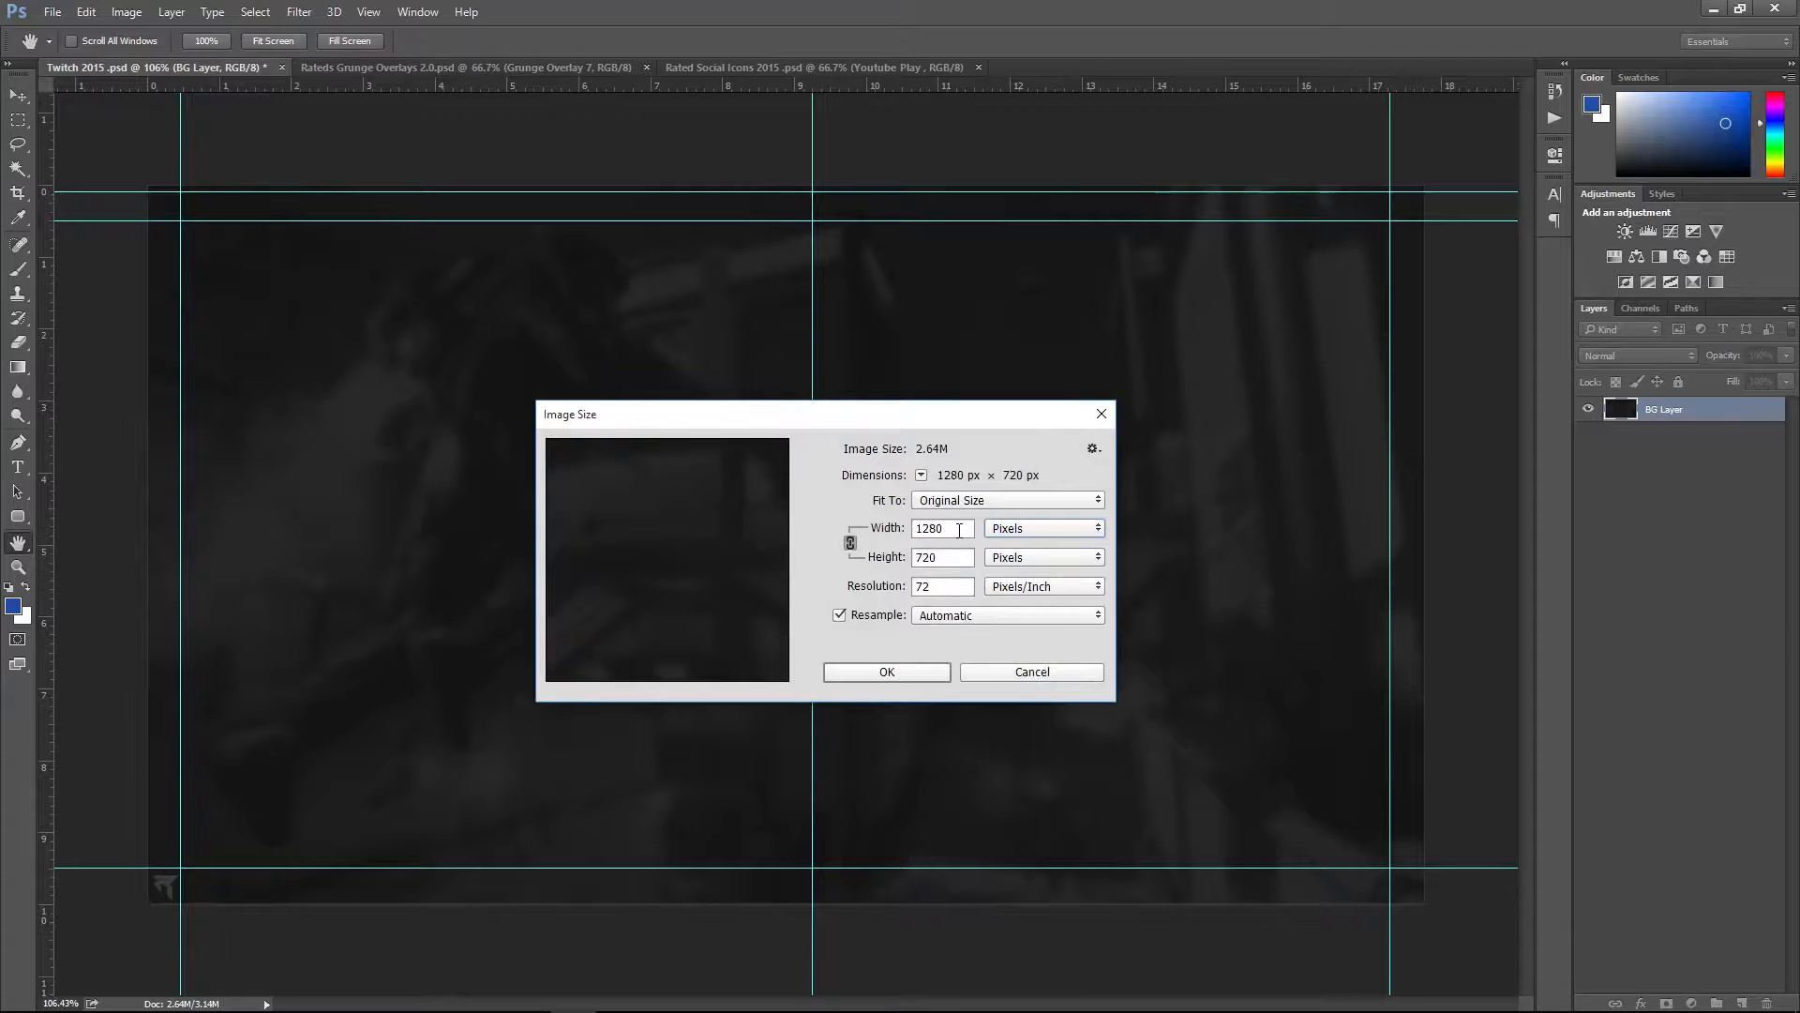
{"action": "left_click_drag", "start_coordinate": [1067, 417], "coordinate": [1049, 432]}
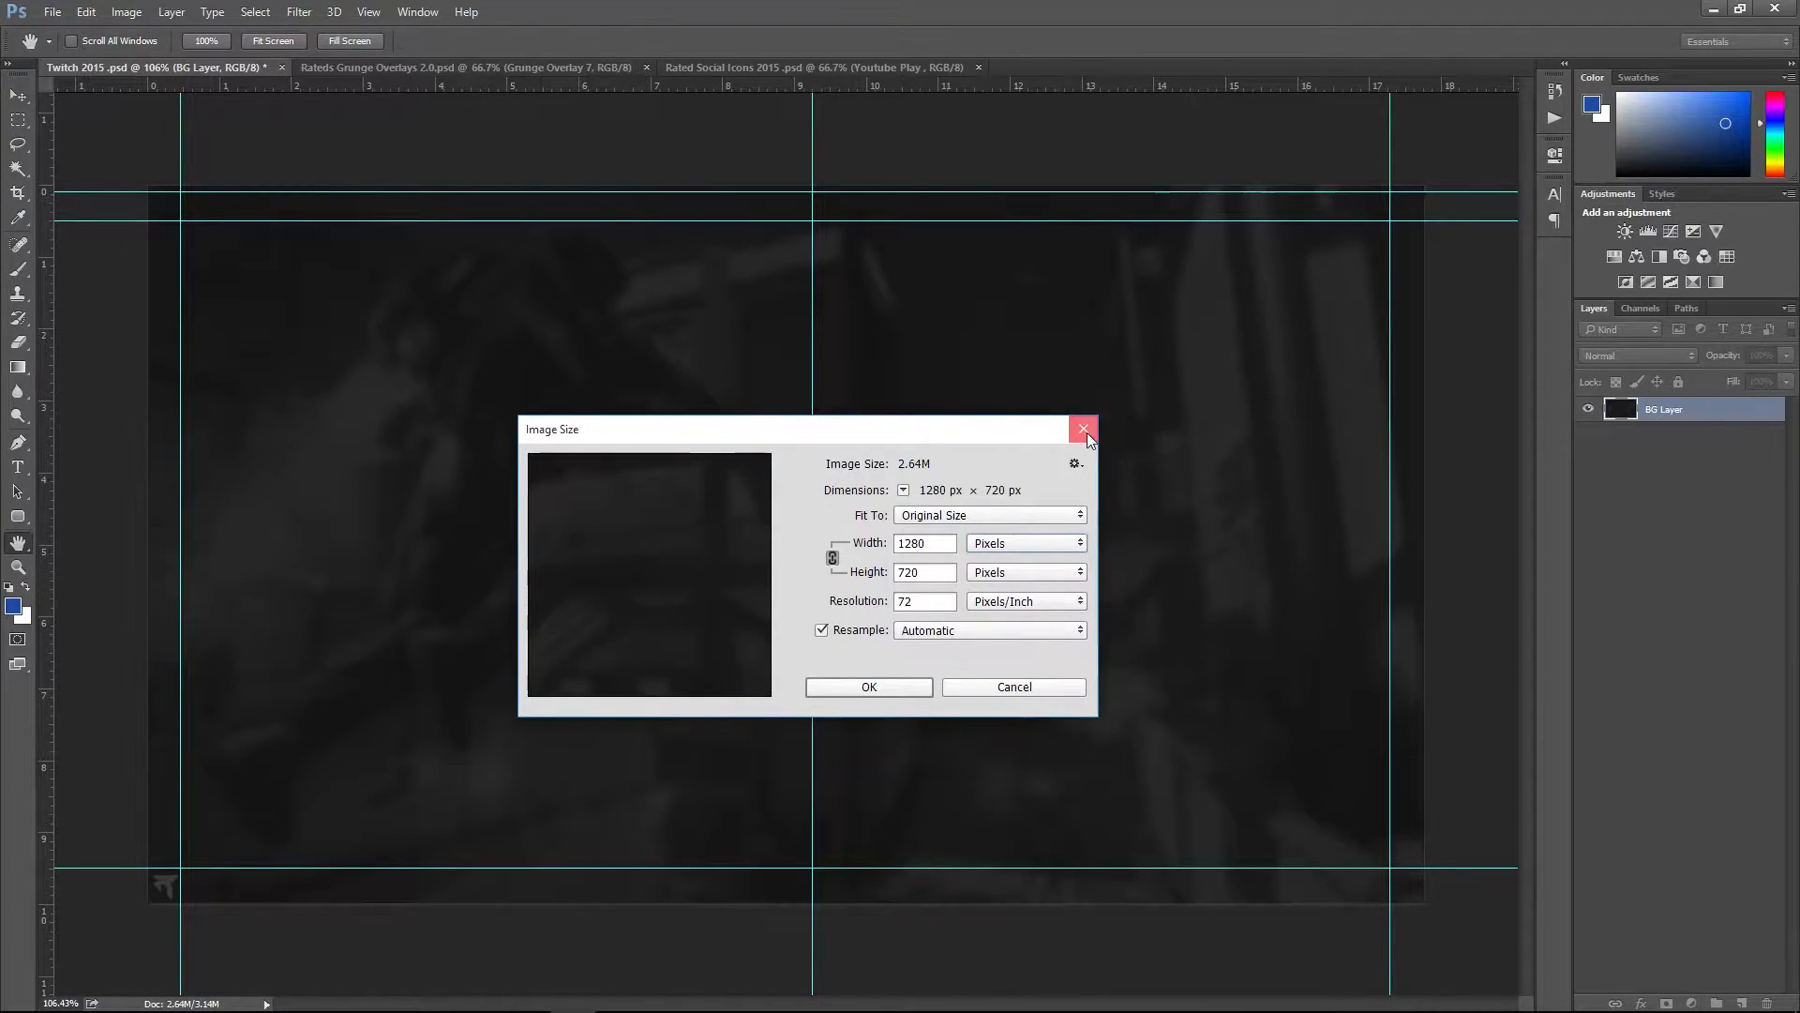
{"action": "left_click", "coordinate": [1083, 431]}
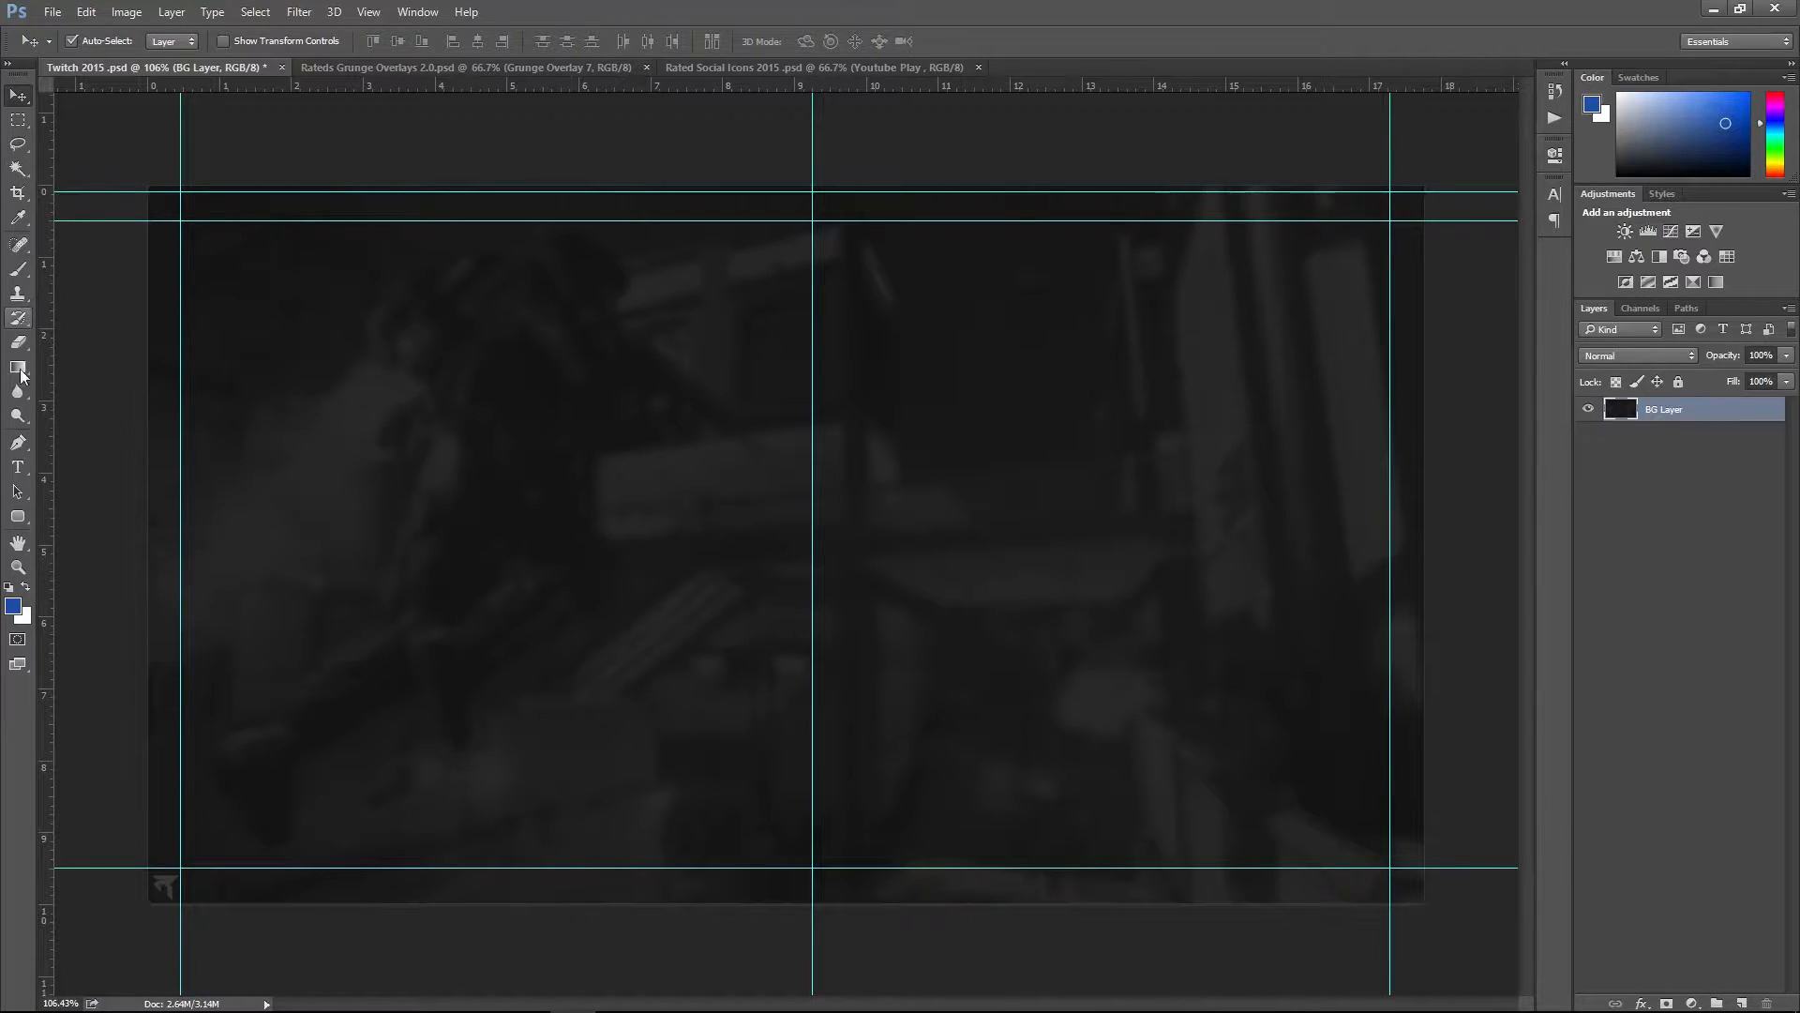
- Activate the Pen tool and add a new layer named Shape 1 above the BG Layer
{"action": "left_click", "coordinate": [18, 441]}
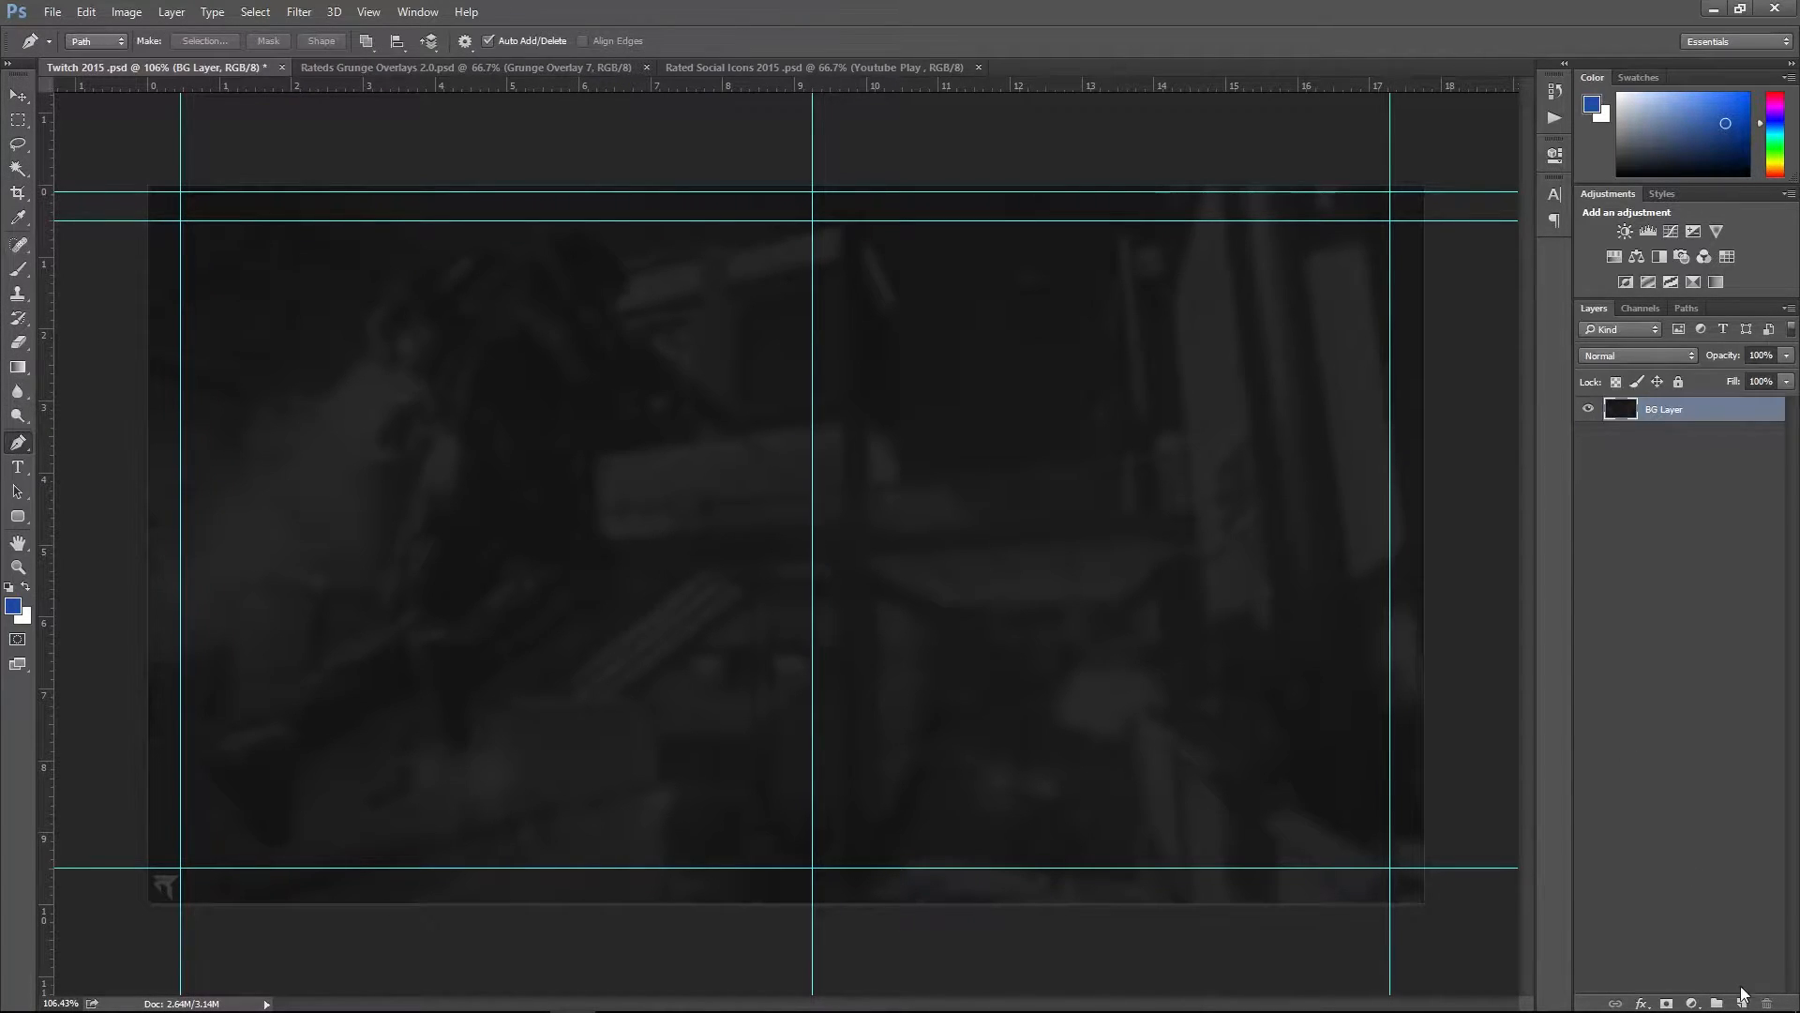
{"action": "left_click", "coordinate": [1742, 1003]}
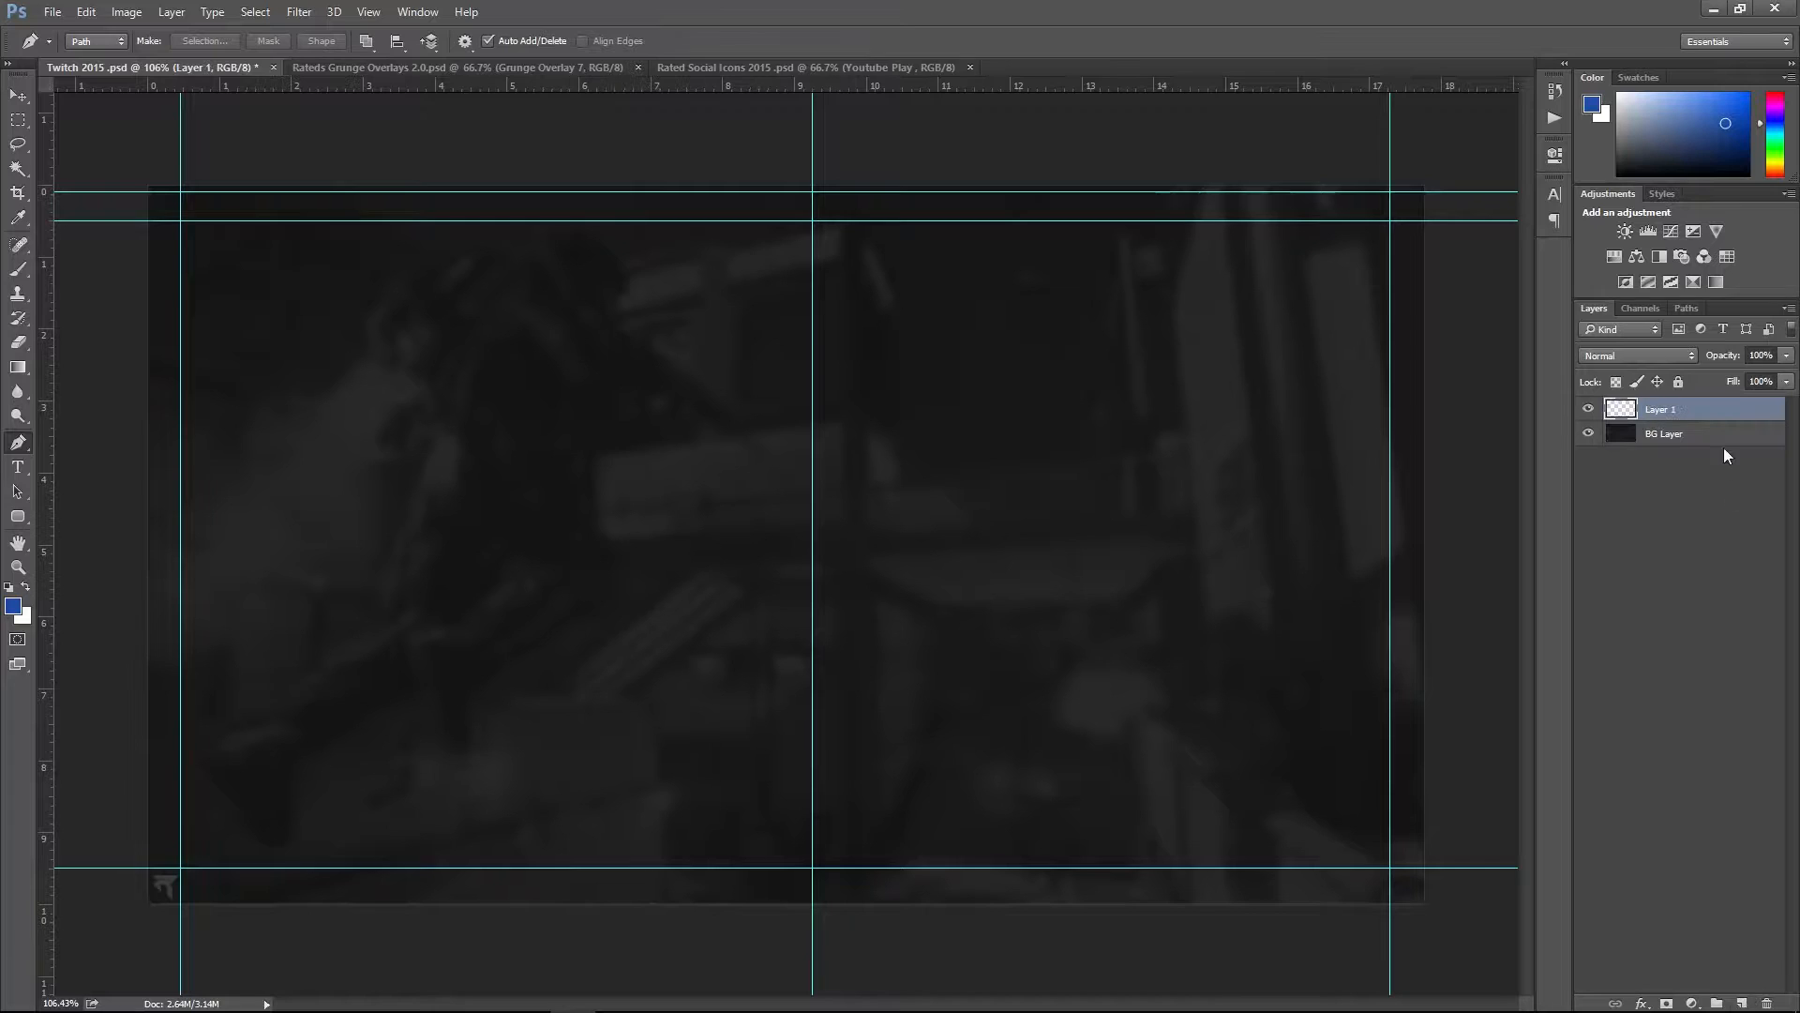
{"action": "double_click", "coordinate": [1660, 411]}
{"action": "type", "text": "Shap"}
{"action": "key", "text": "Return"}
- Draw a closed path with a slanted left end between the two upper guides, ending at the centre guide, and convert it to a selection
{"action": "scroll", "coordinate": [771, 141], "scroll_direction": "up", "scroll_amount": 3}
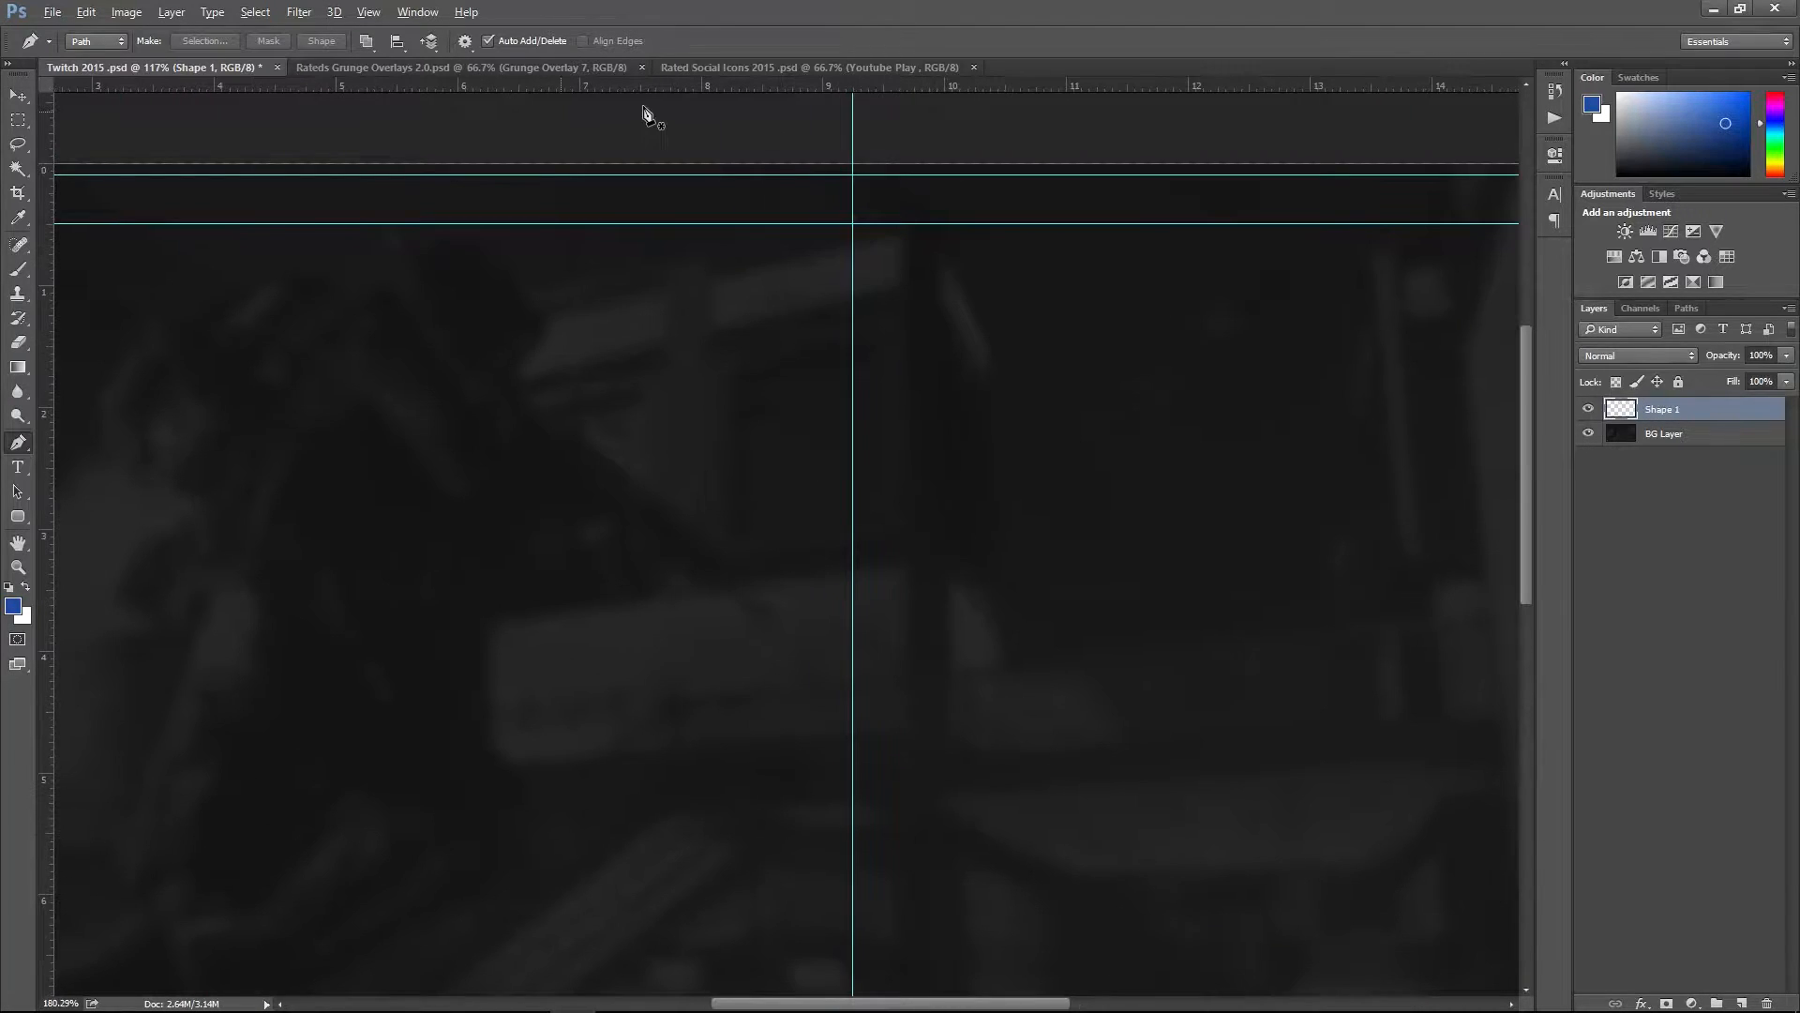
{"action": "scroll", "coordinate": [647, 114], "scroll_direction": "up", "scroll_amount": 2}
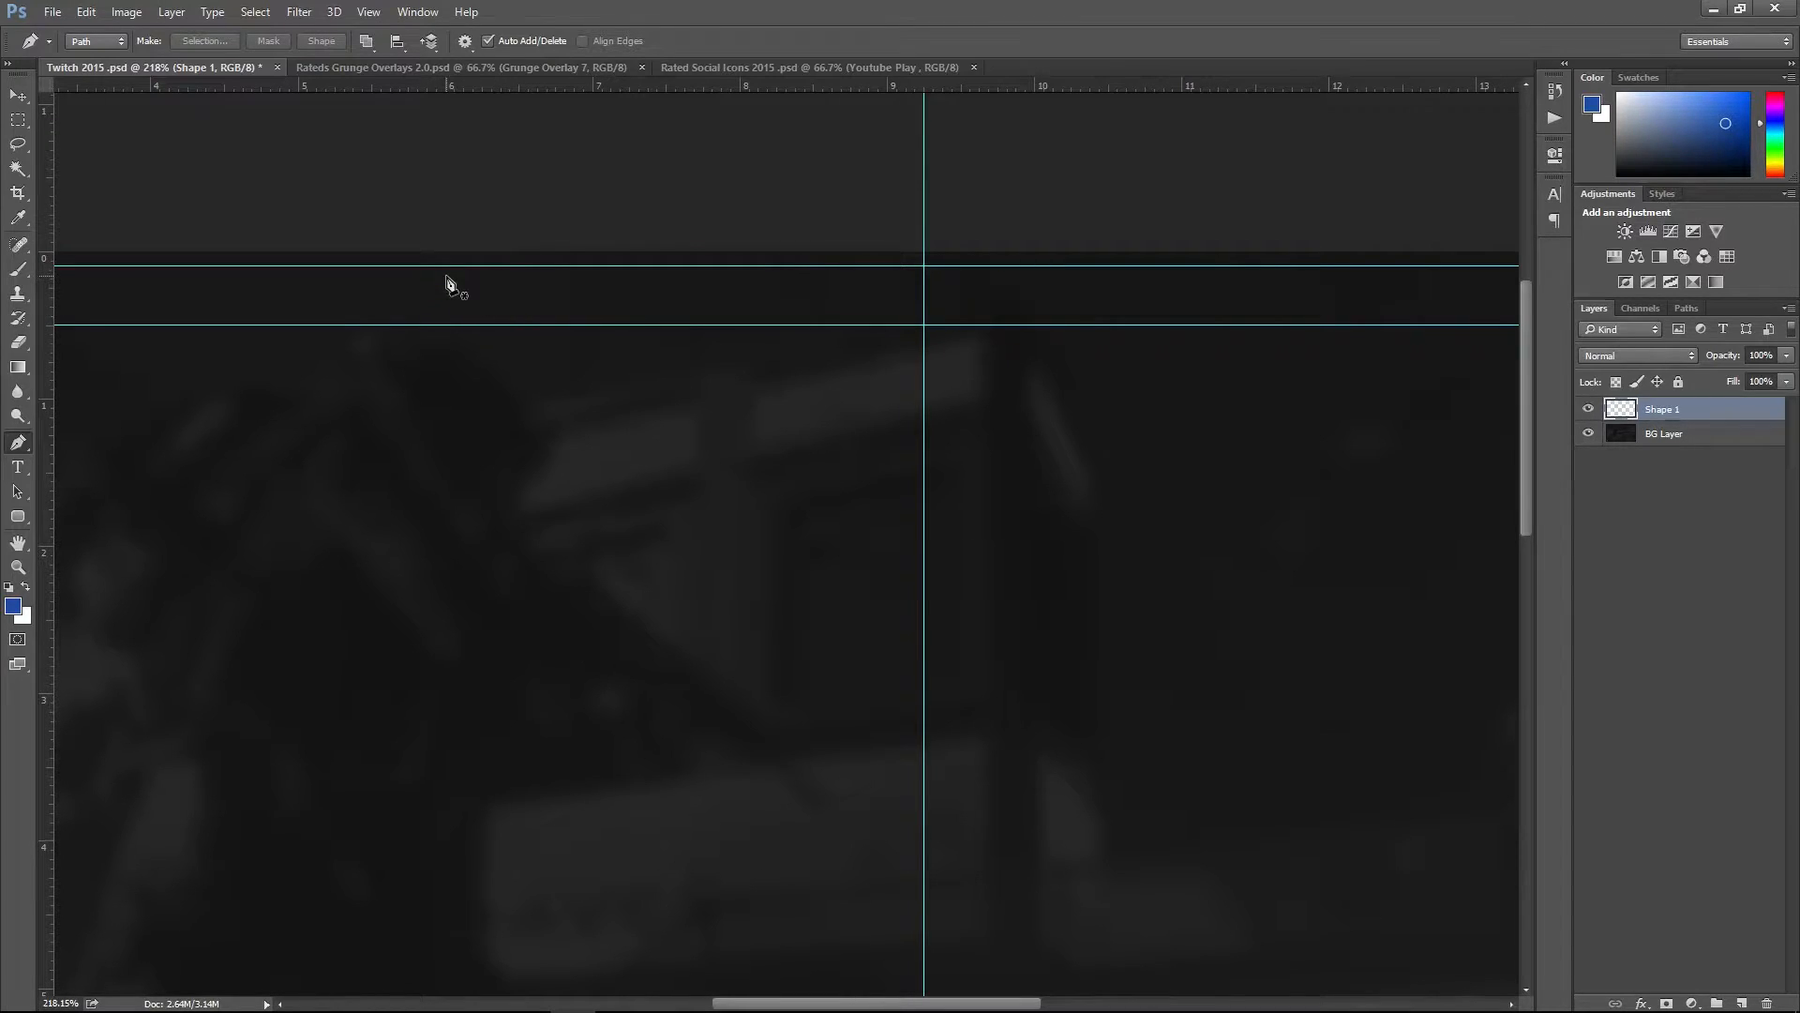
{"action": "left_click", "coordinate": [503, 266]}
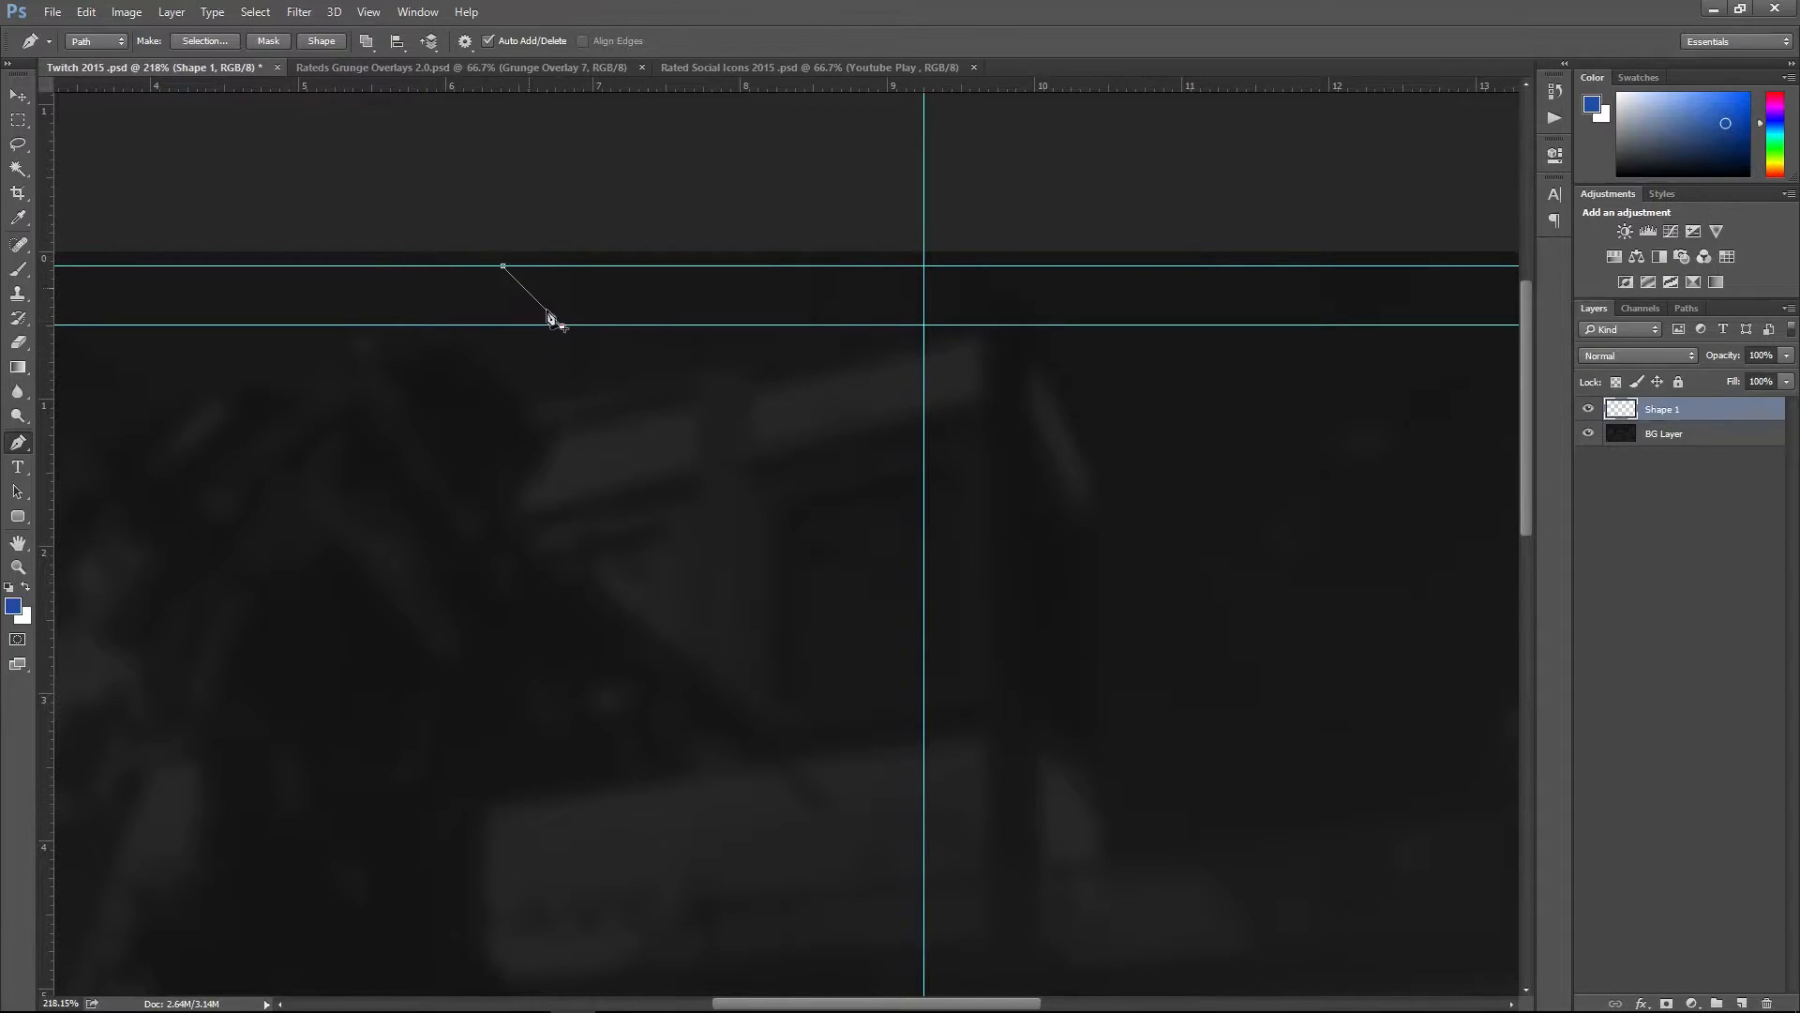
{"action": "left_click", "coordinate": [923, 325]}
{"action": "left_click", "coordinate": [924, 266]}
{"action": "left_click", "coordinate": [504, 266]}
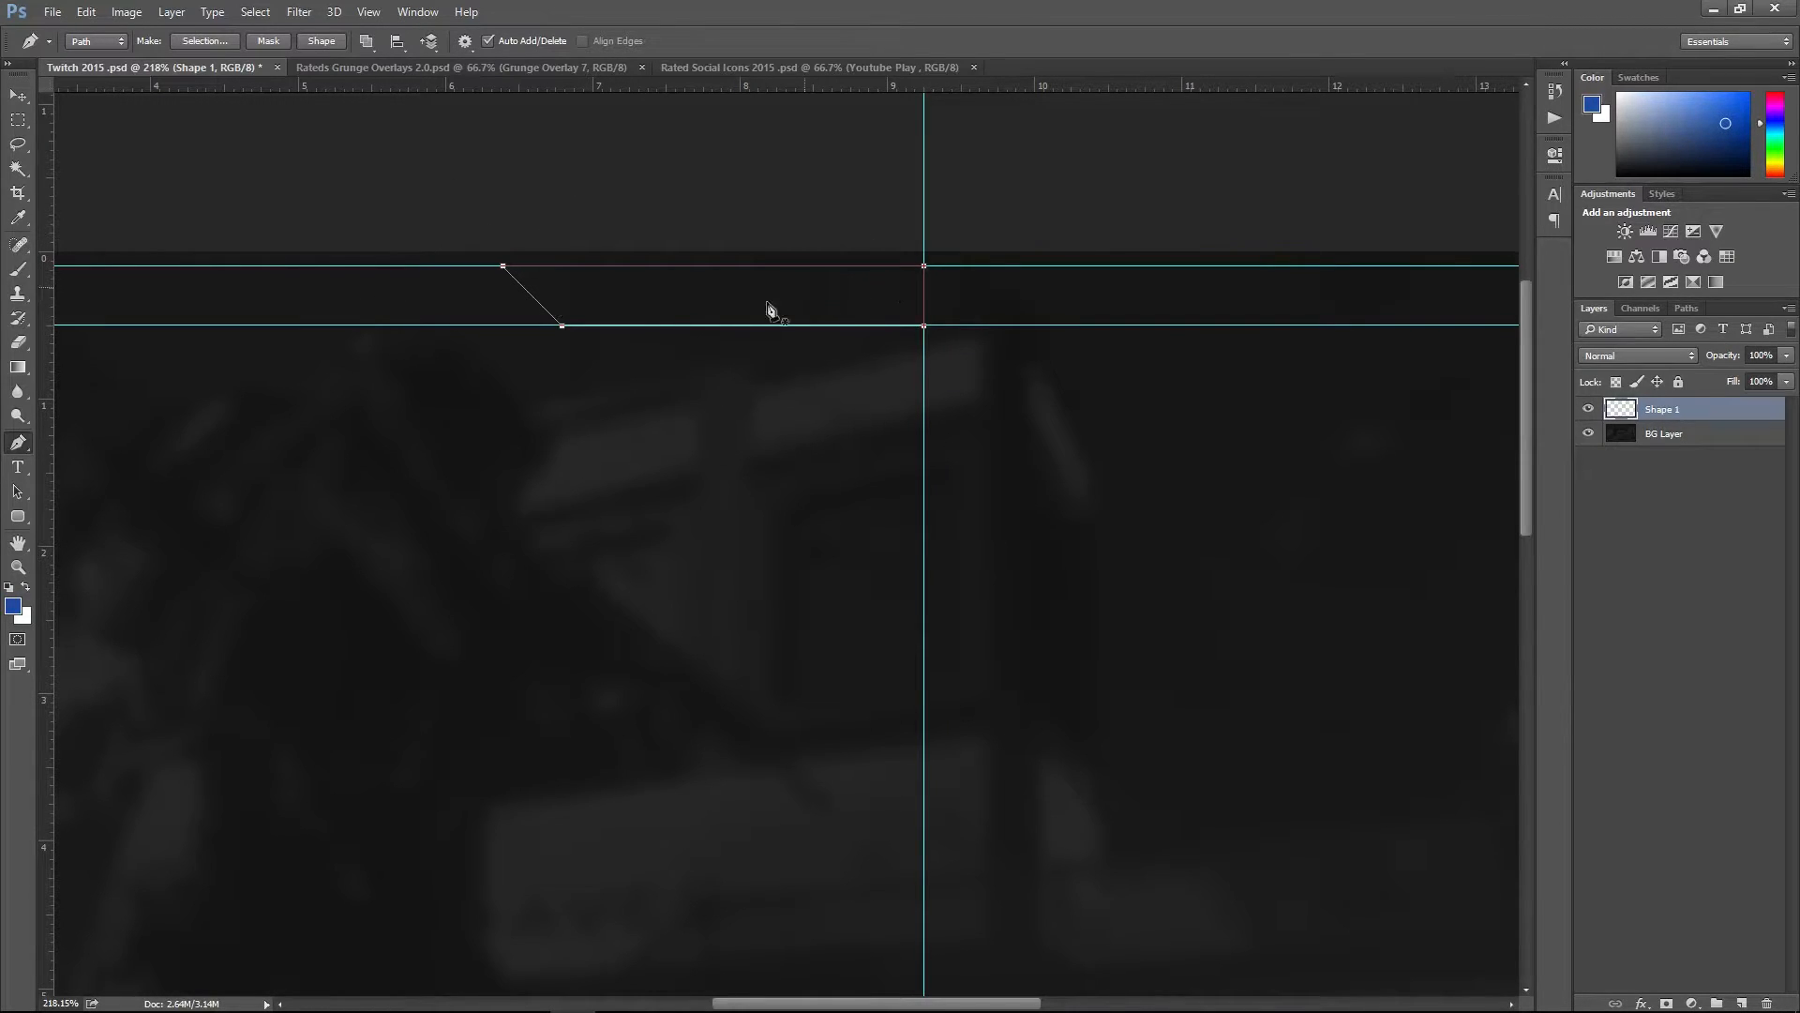
{"action": "right_click", "coordinate": [701, 287]}
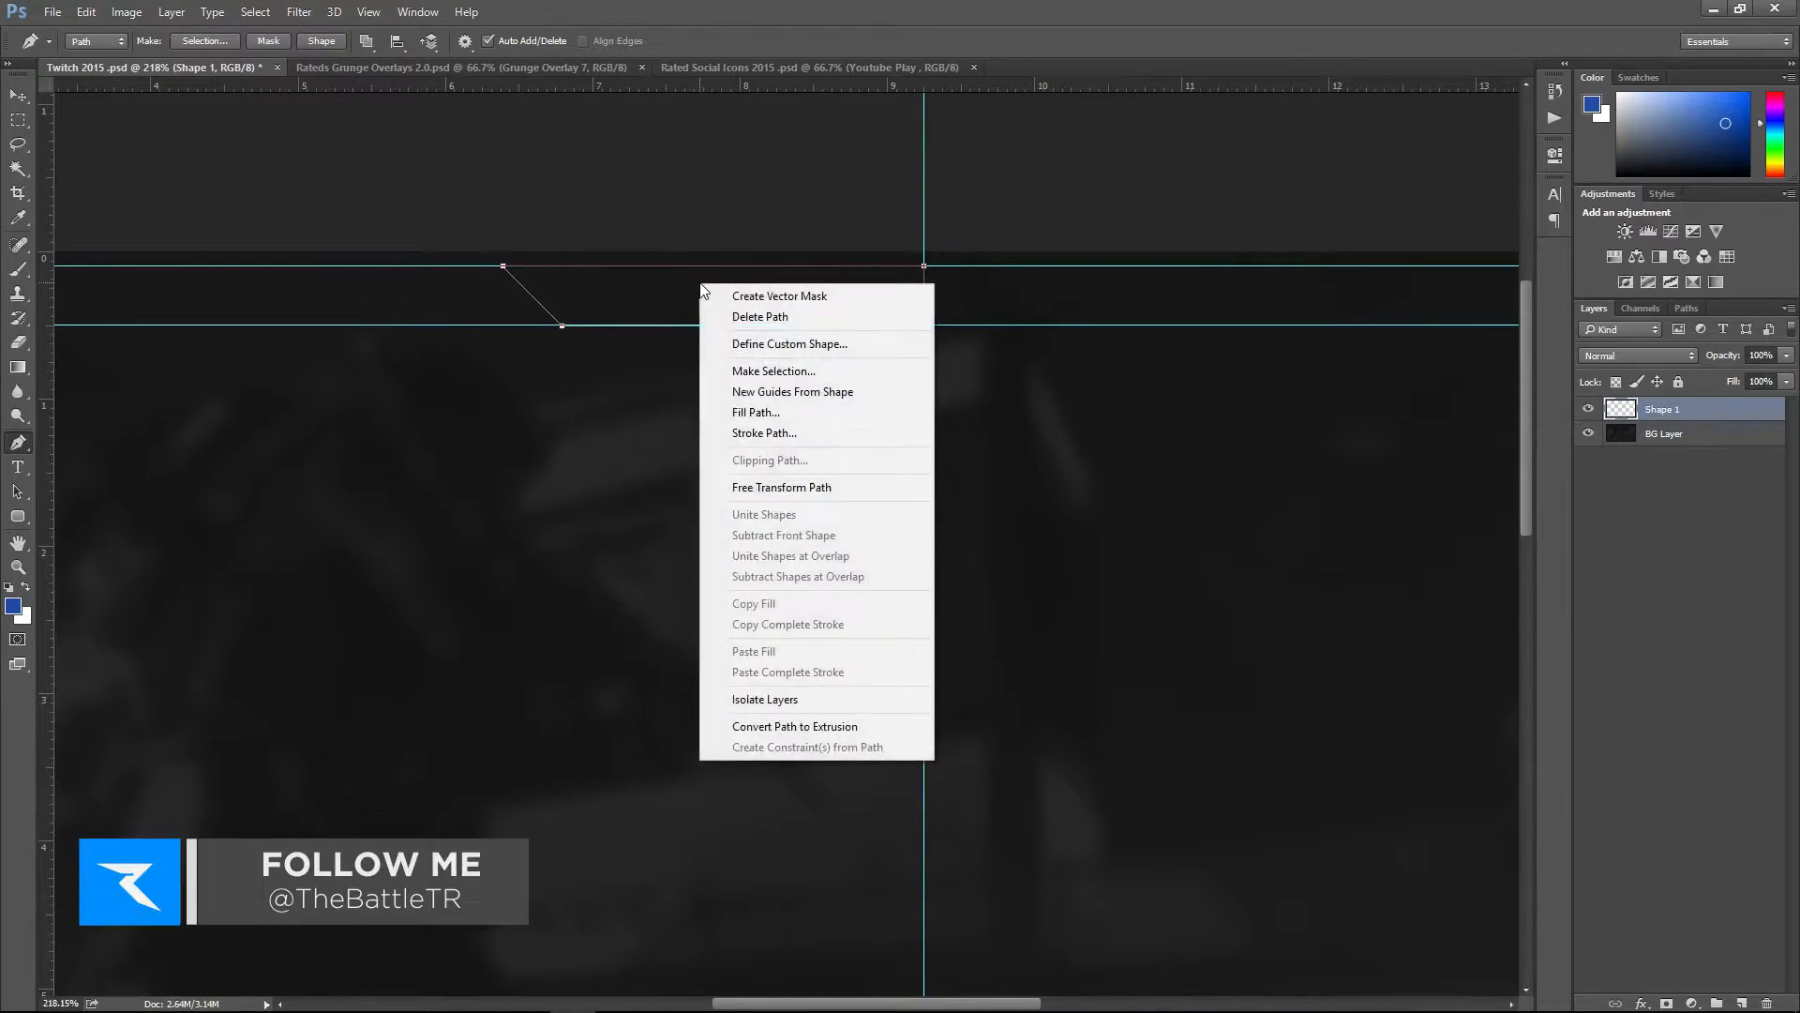
{"action": "left_click", "coordinate": [737, 369]}
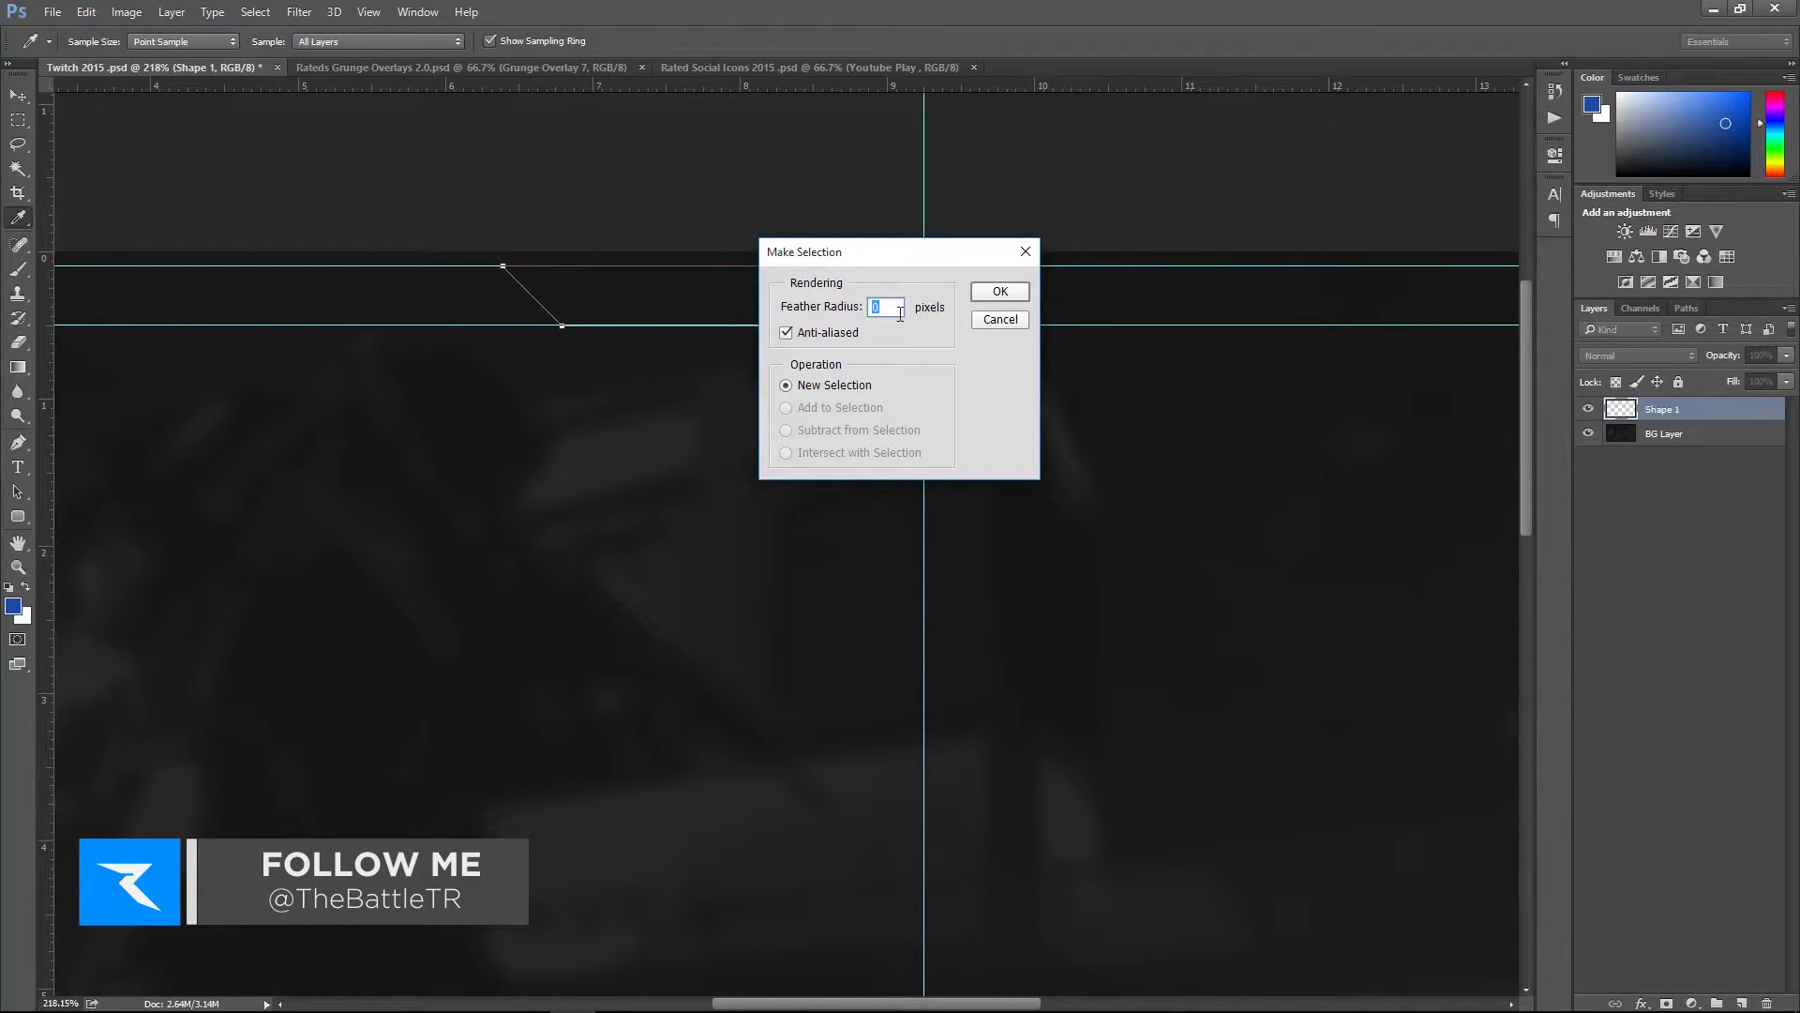
{"action": "left_click", "coordinate": [996, 293]}
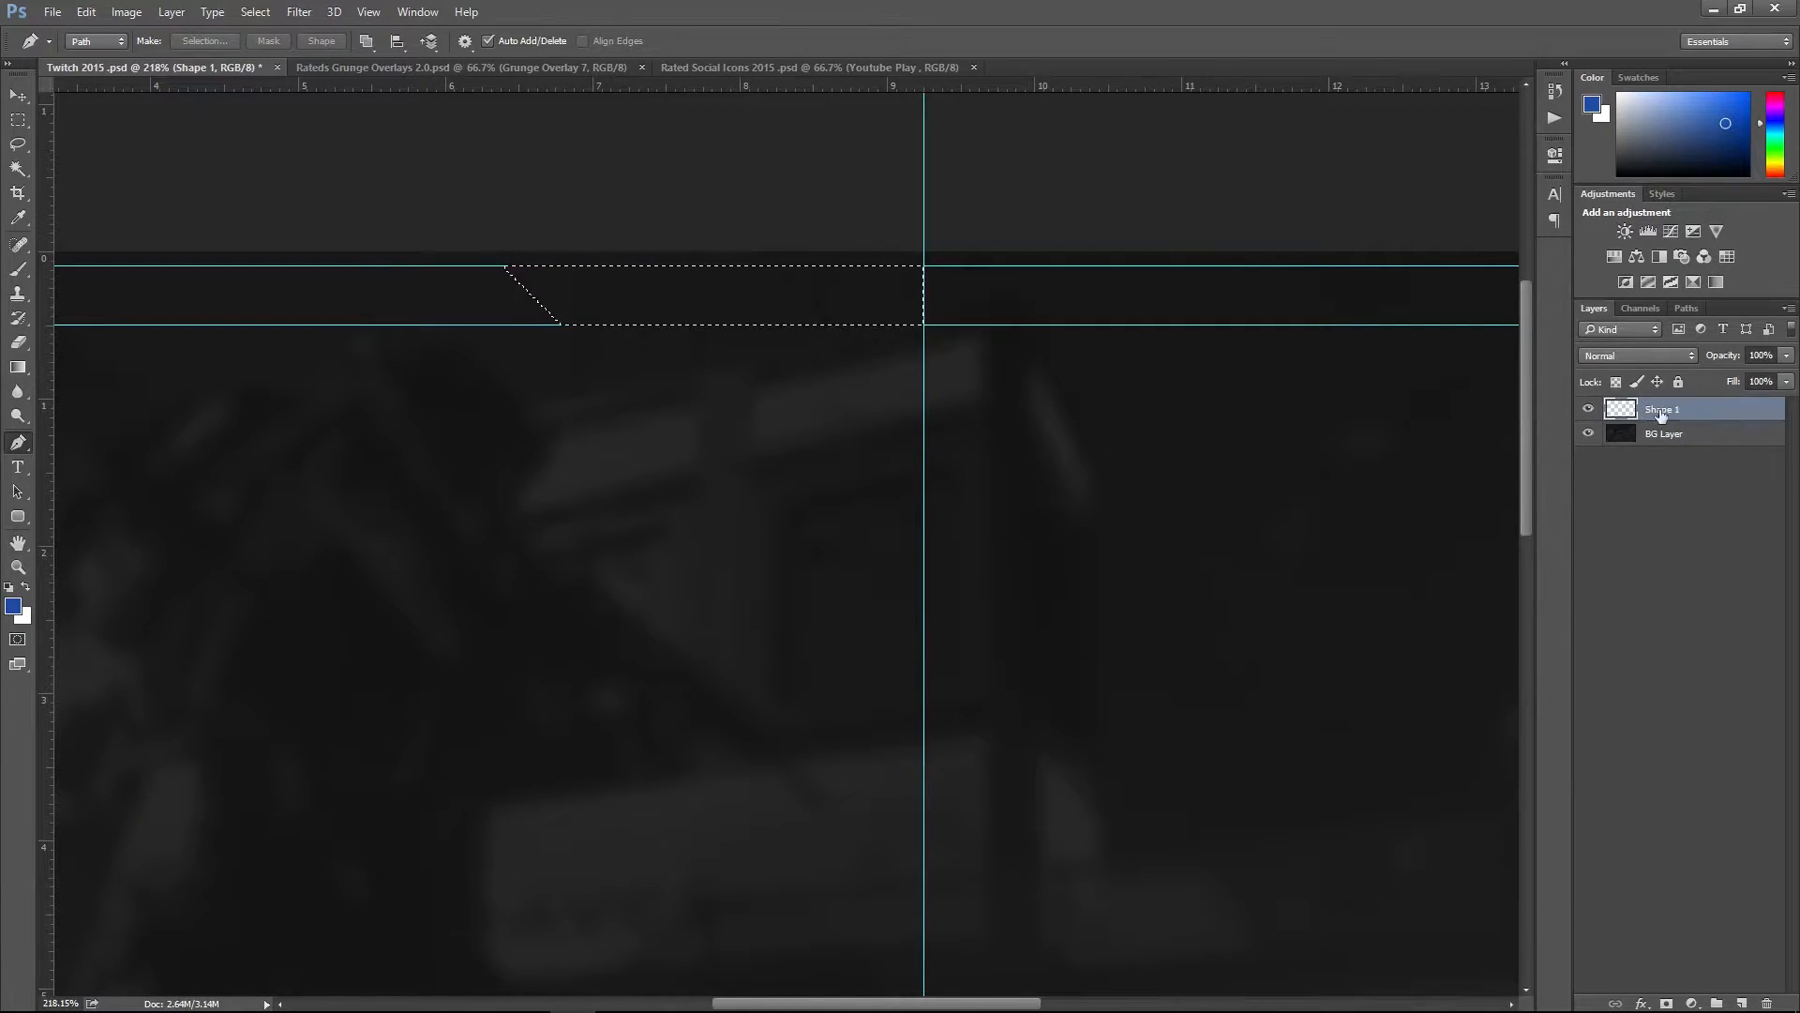
- Fill the selection on the Shape 1 layer with the blue foreground colour and deselect
{"action": "left_click", "coordinate": [12, 609]}
{"action": "left_click", "coordinate": [1447, 338]}
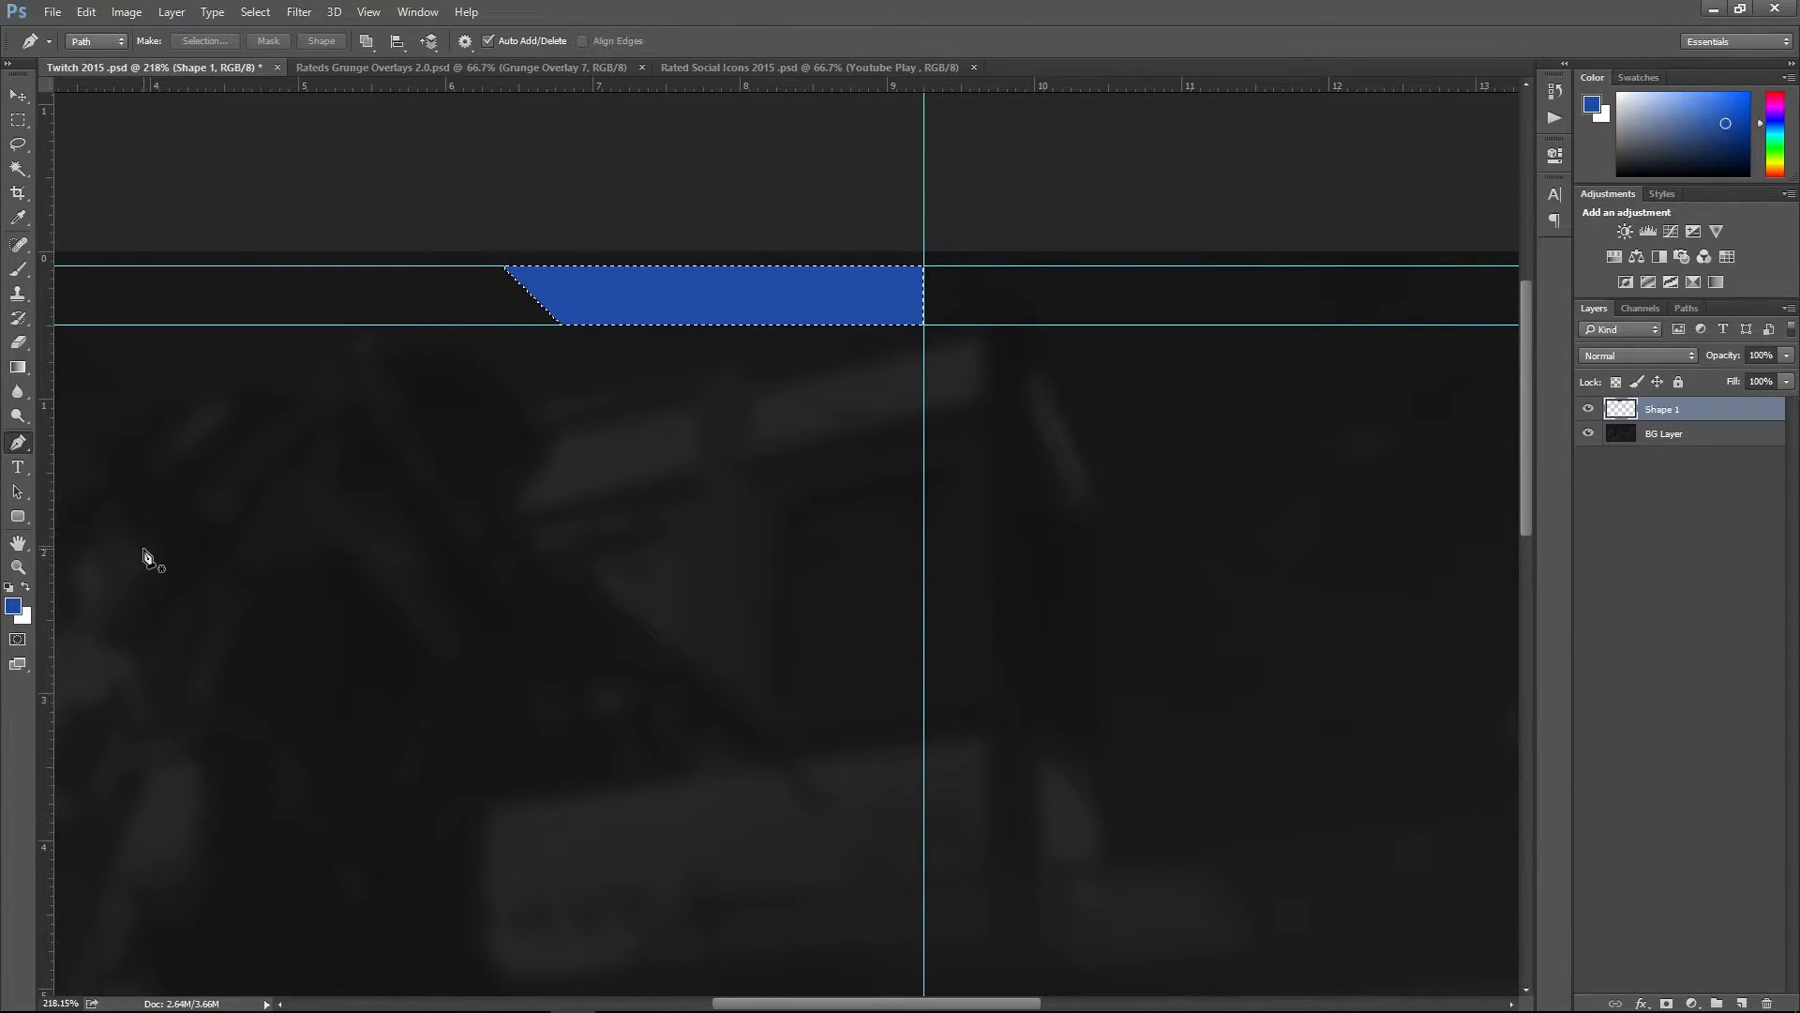
{"action": "key", "text": "ctrl+BackSpace"}
{"action": "key", "text": "ctrl+d"}
- Add a new layer named Bottom Shape between Shape 1 and the BG Layer
{"action": "scroll", "coordinate": [514, 214], "scroll_direction": "up", "scroll_amount": 1}
{"action": "scroll", "coordinate": [514, 214], "scroll_direction": "up", "scroll_amount": 5}
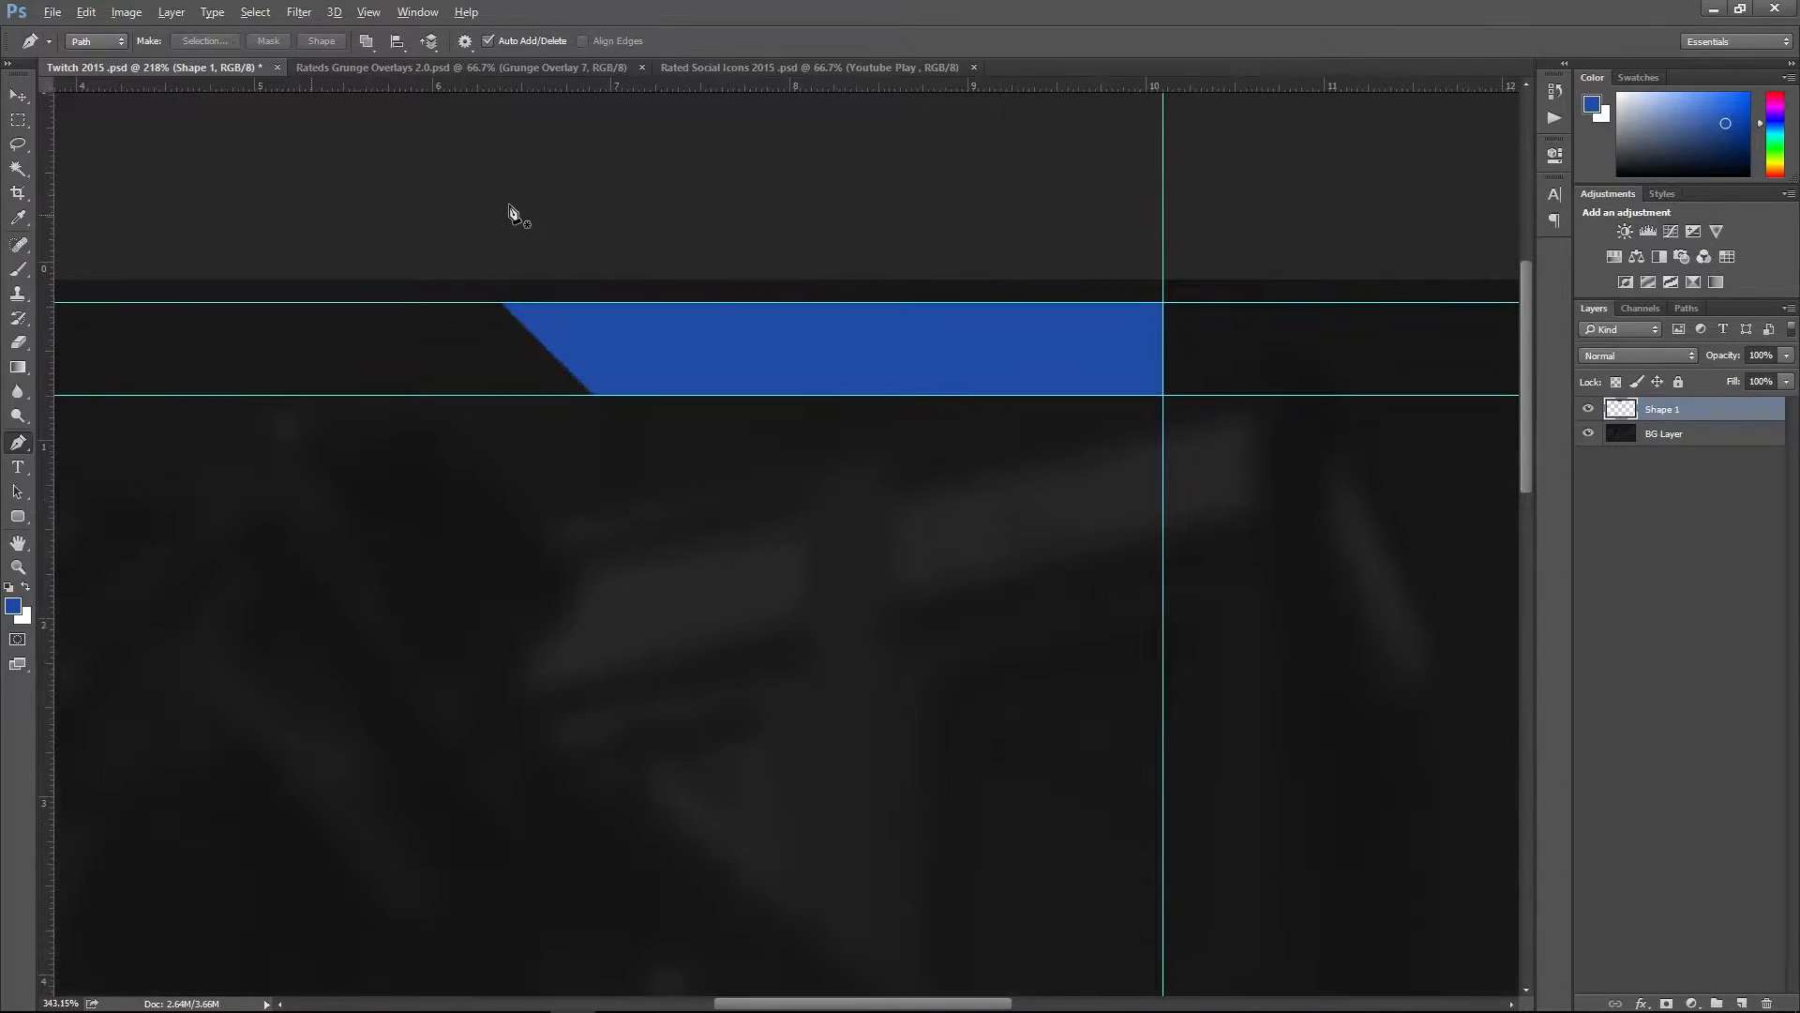
{"action": "left_click", "coordinate": [1706, 439]}
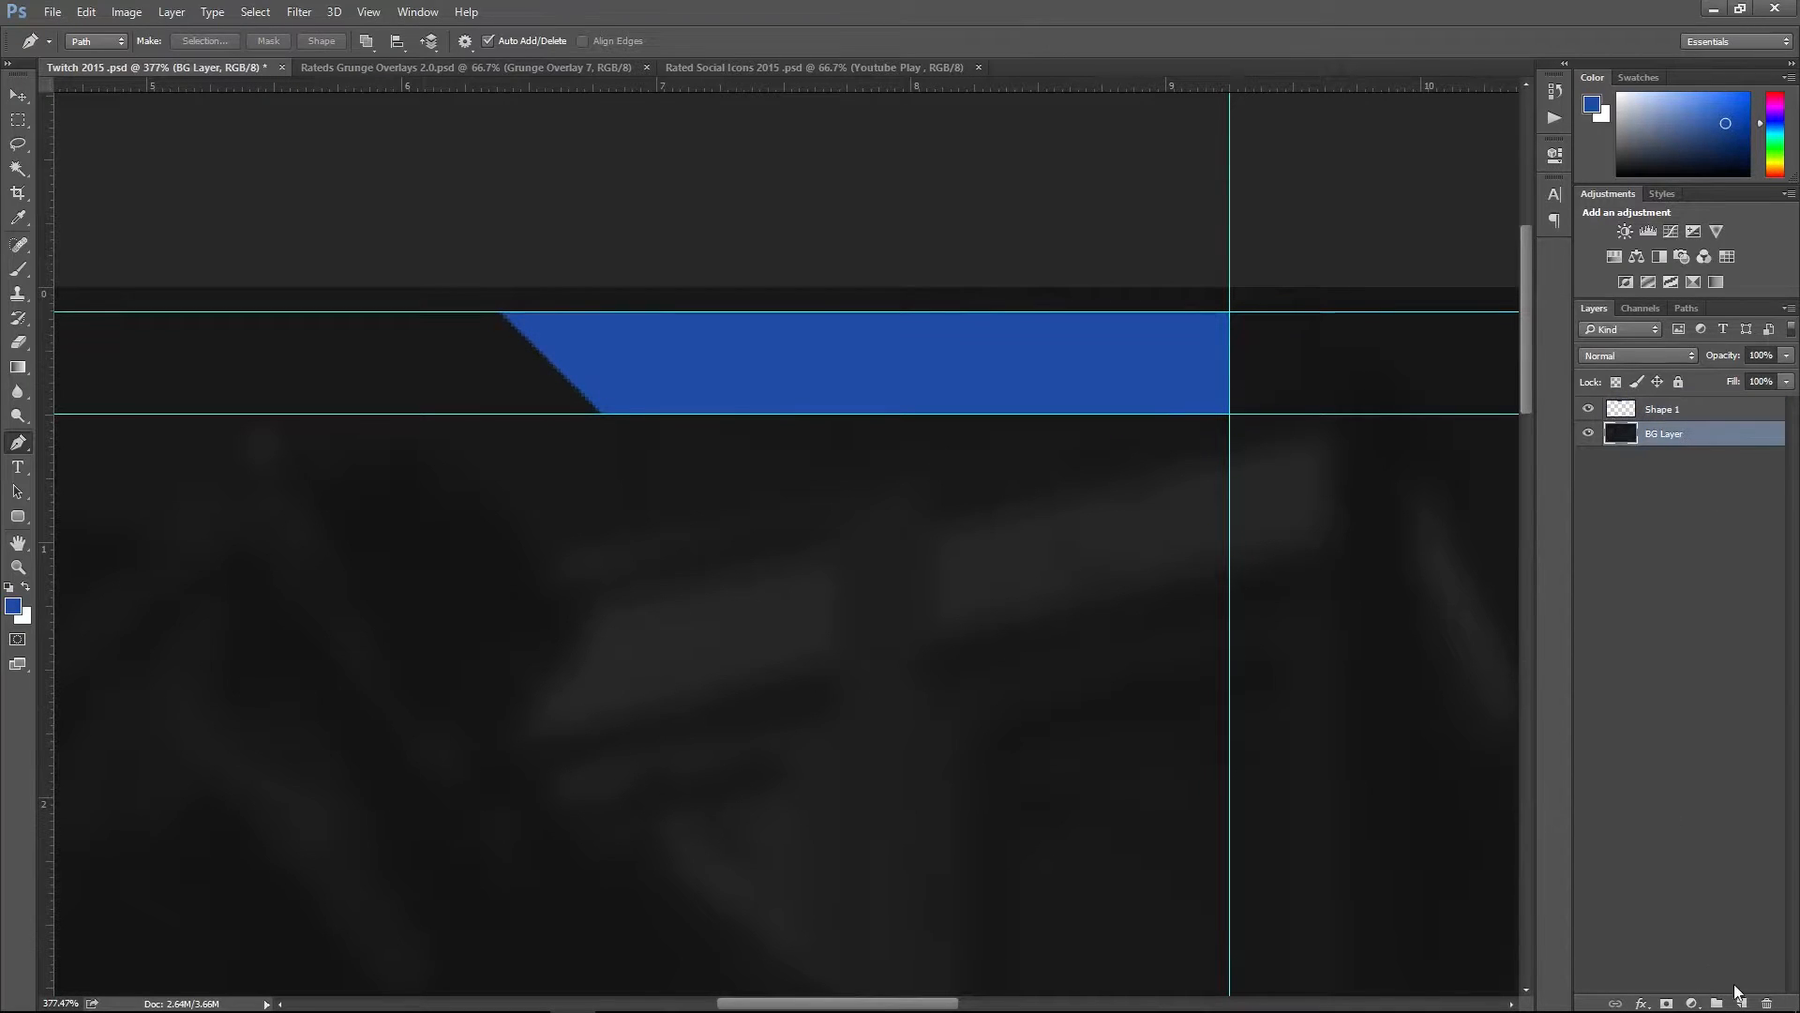
{"action": "left_click", "coordinate": [1742, 1002]}
{"action": "double_click", "coordinate": [1664, 434]}
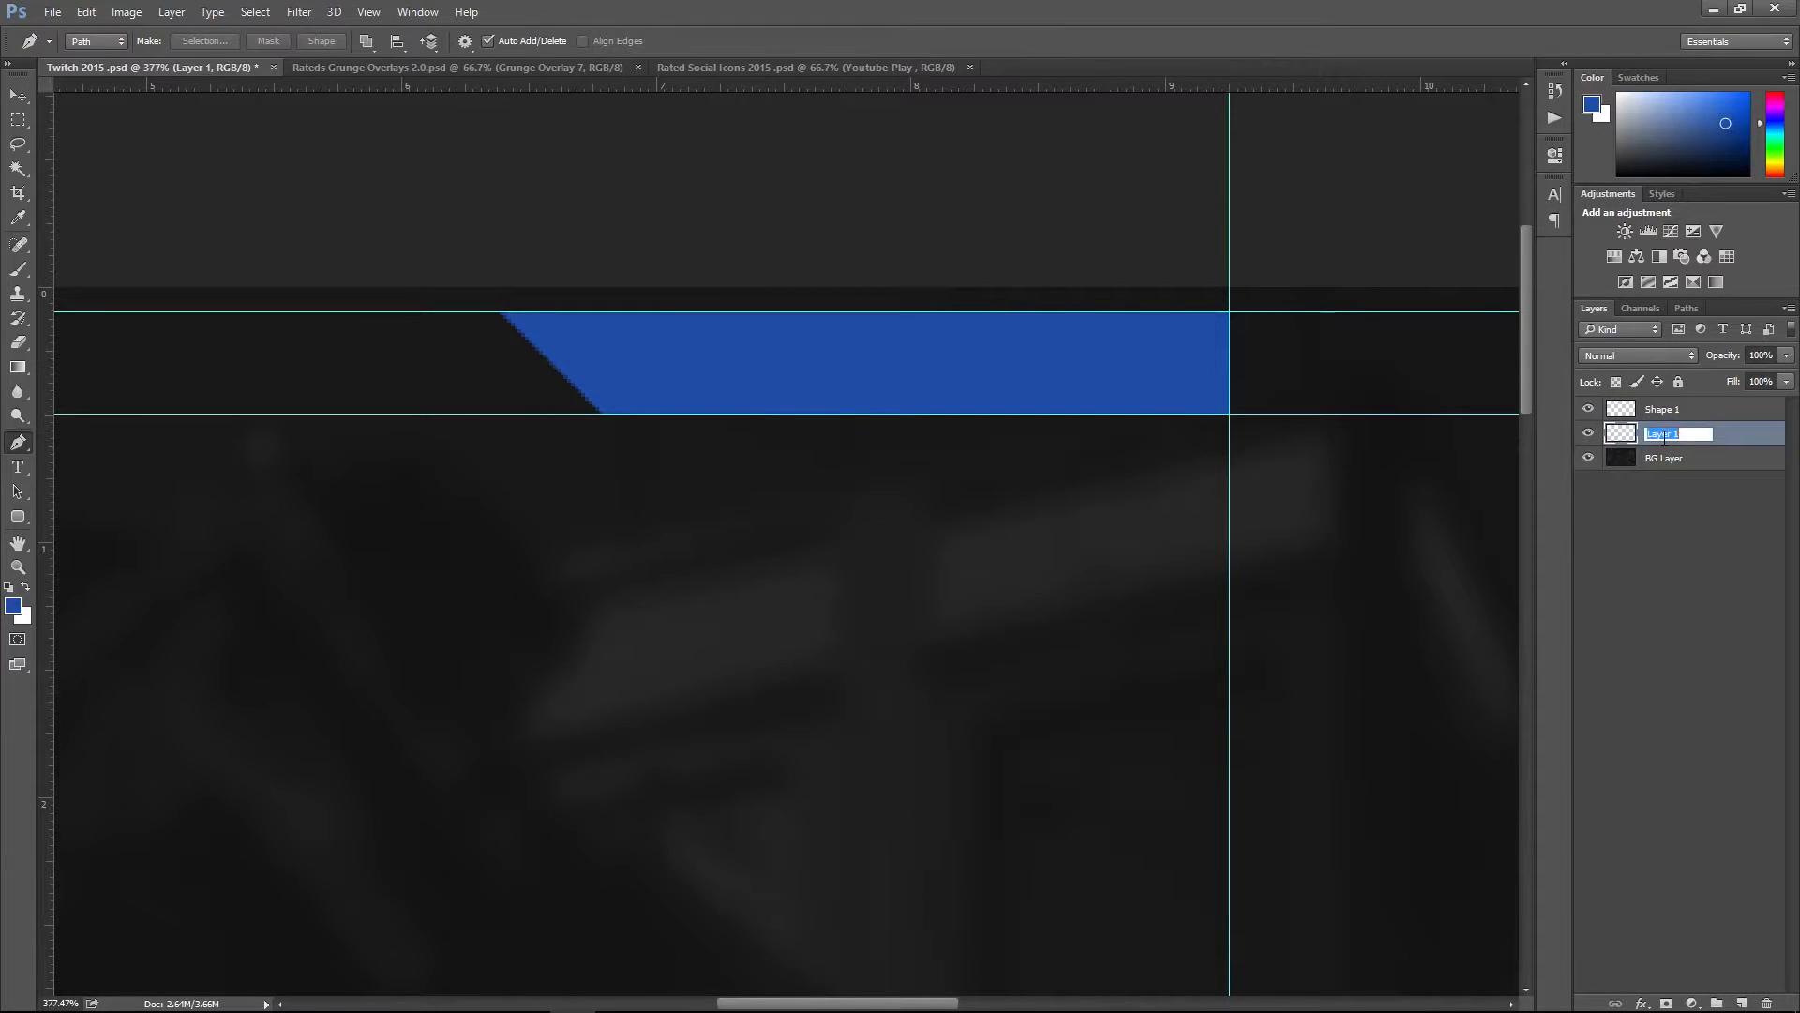
{"action": "type", "text": "Bottom Shape"}
{"action": "key", "text": "Return"}
- Draw a narrow slanted path sticking out just past the blue shape's slanted edge and turn it into a selection
{"action": "scroll", "coordinate": [507, 314], "scroll_direction": "up", "scroll_amount": 3}
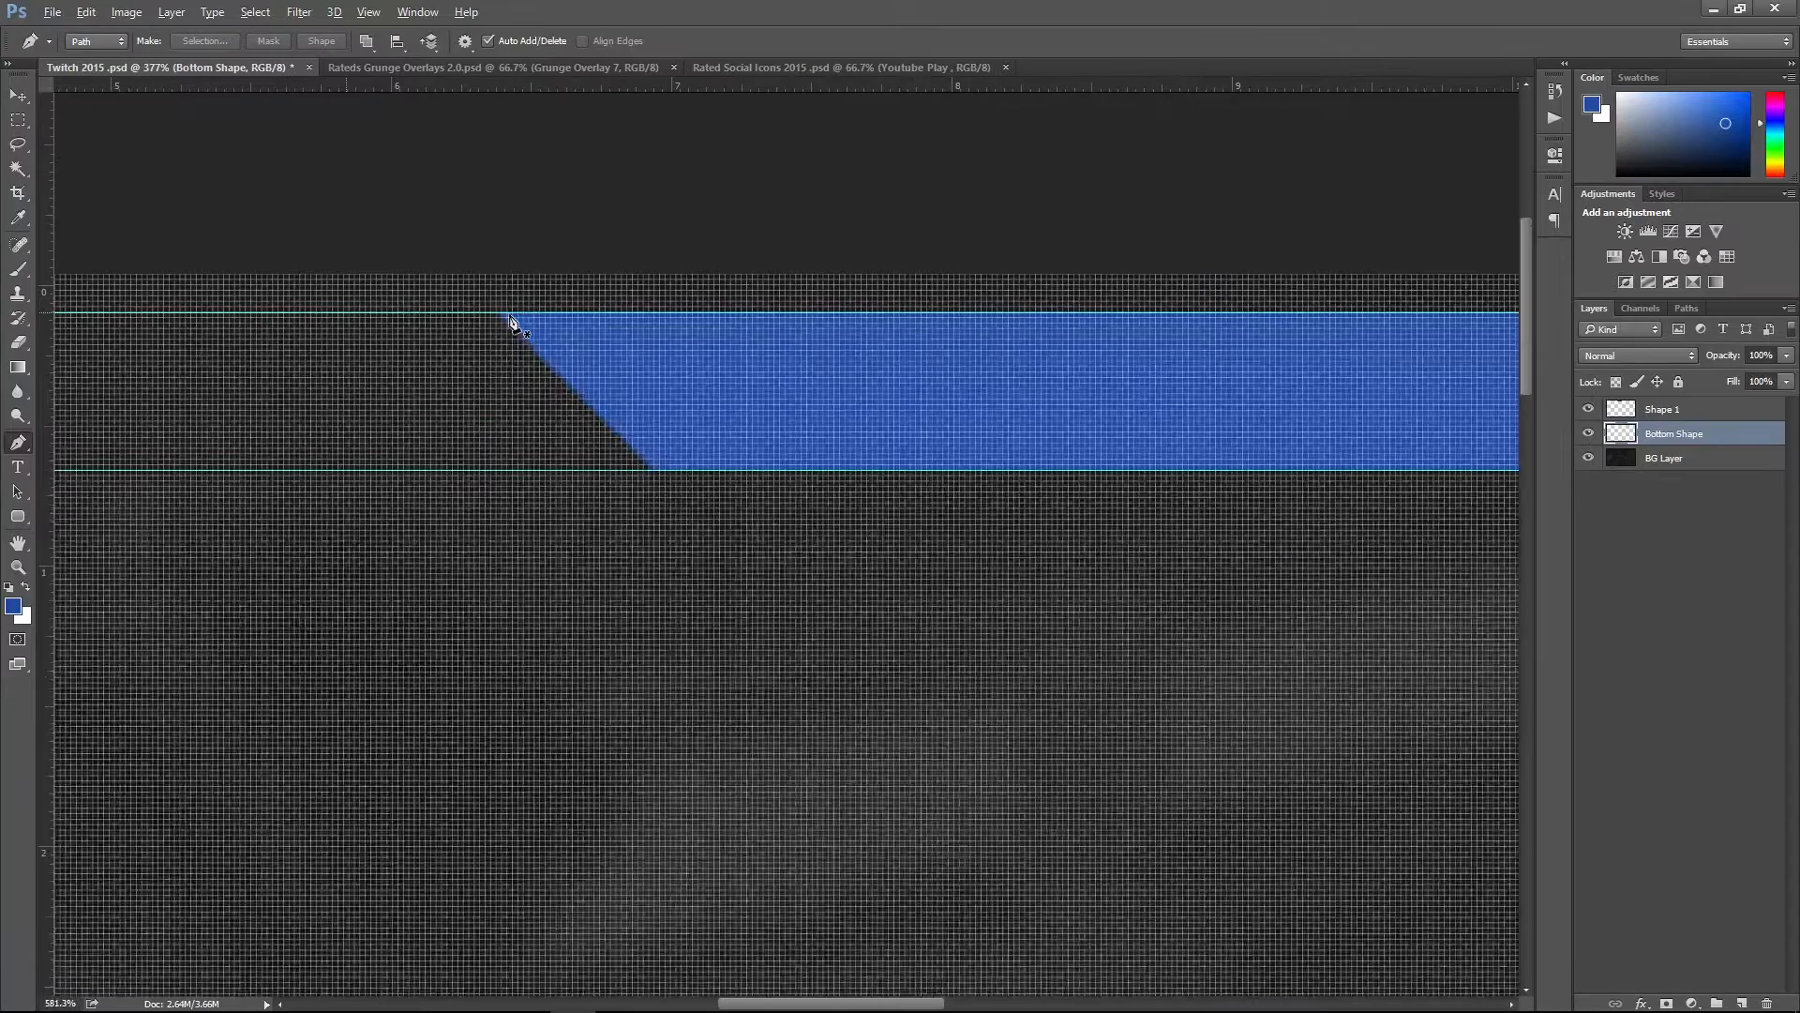
{"action": "left_click", "coordinate": [572, 328]}
{"action": "left_click", "coordinate": [485, 328]}
{"action": "left_click", "coordinate": [617, 459]}
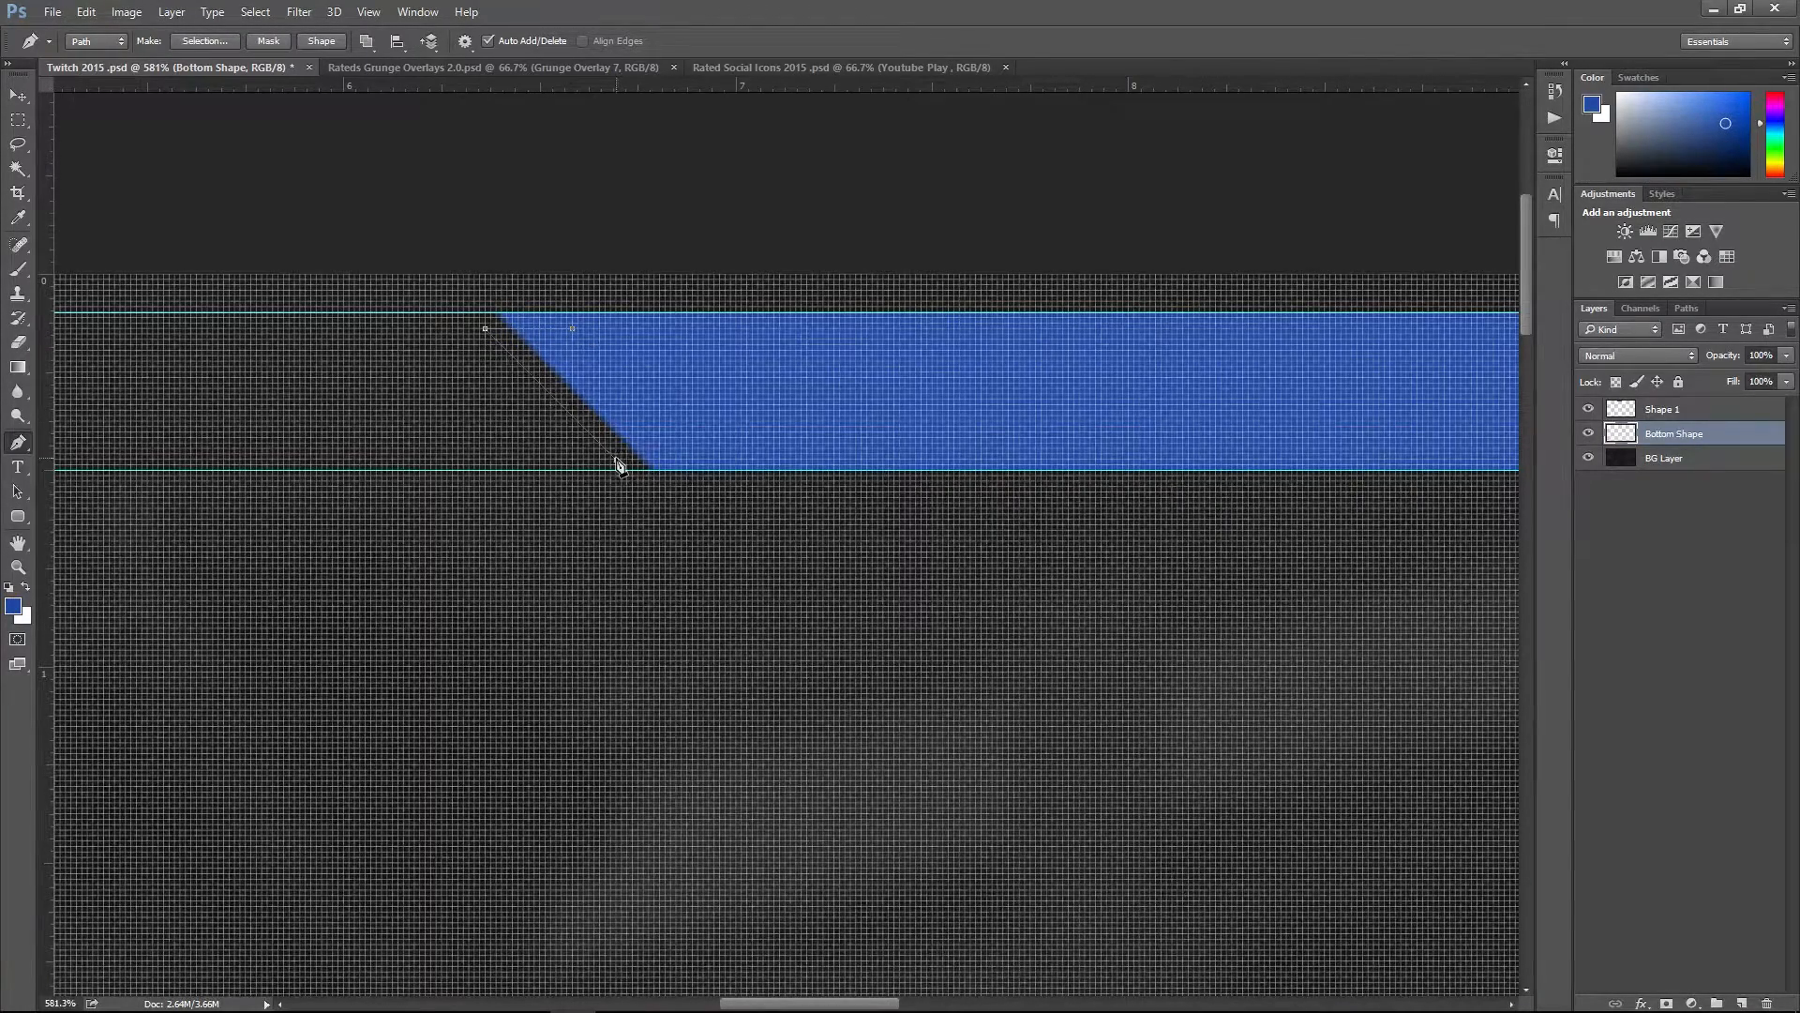
{"action": "left_click", "coordinate": [709, 459]}
{"action": "right_click", "coordinate": [593, 371]}
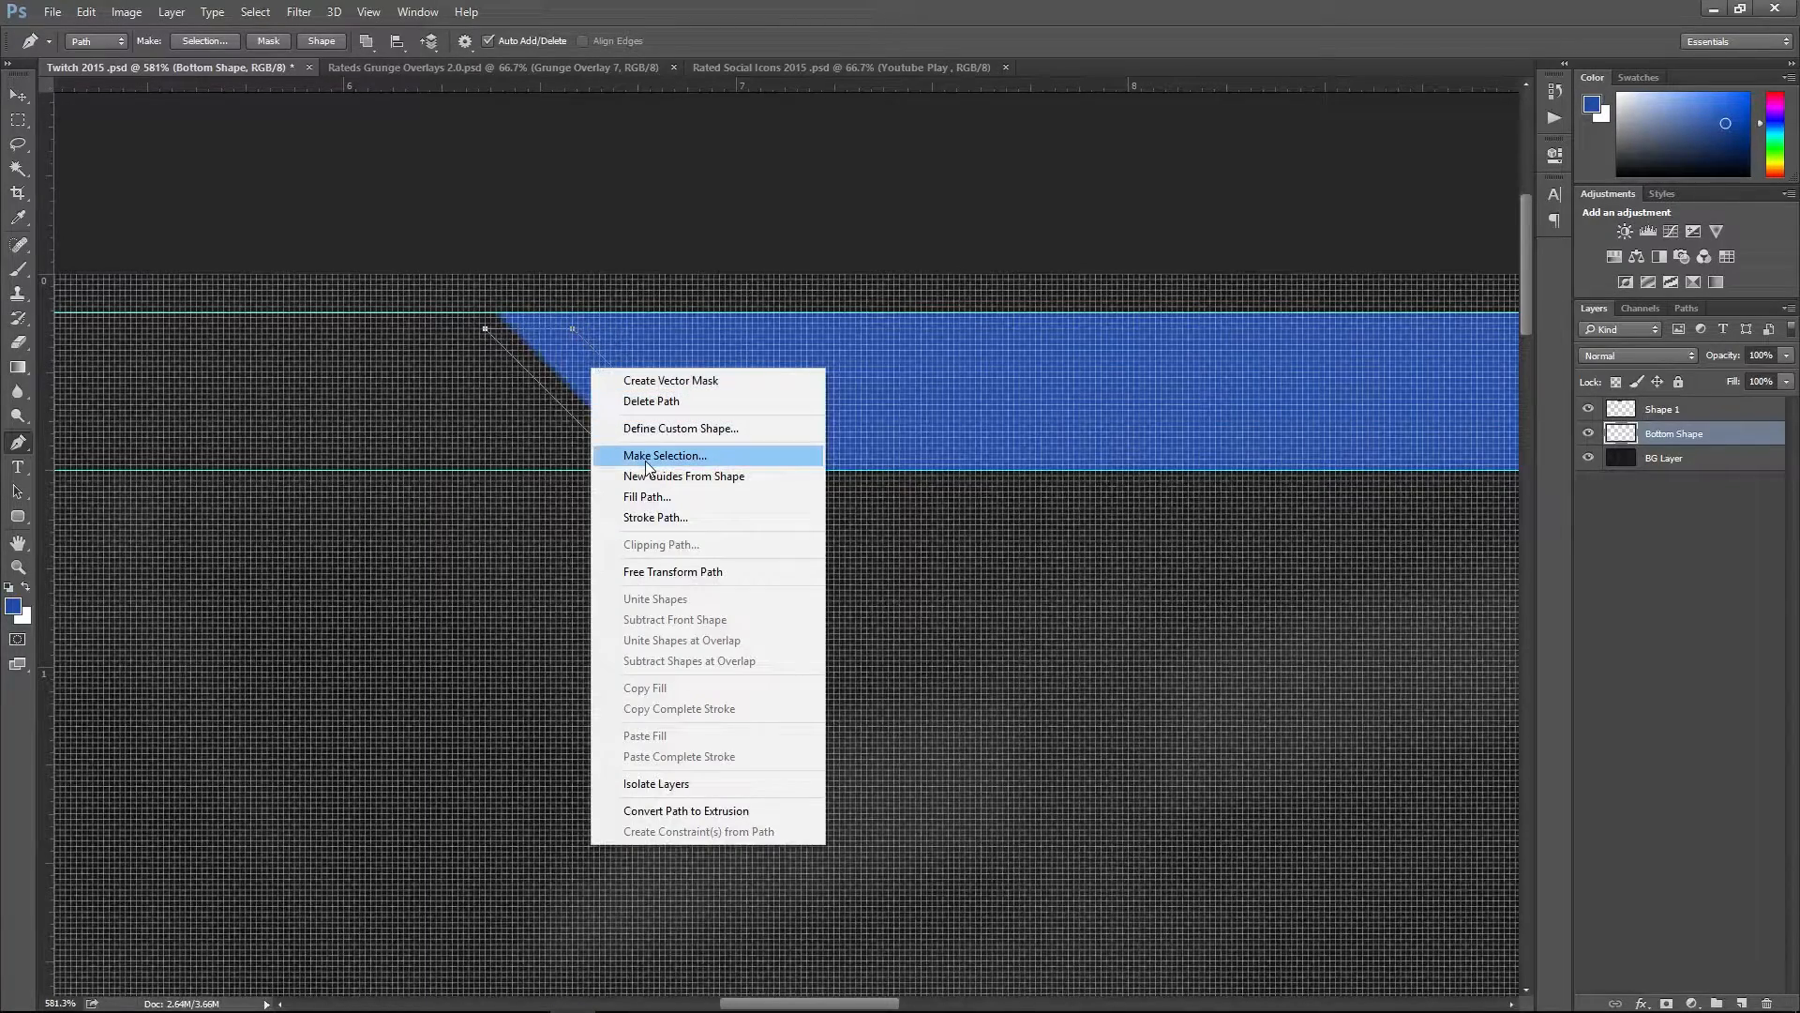
{"action": "left_click", "coordinate": [647, 457]}
{"action": "left_click", "coordinate": [1014, 291]}
- Fill the slanted selection on the Bottom Shape layer with white and deselect
{"action": "scroll", "coordinate": [750, 364], "scroll_direction": "down", "scroll_amount": 1}
{"action": "scroll", "coordinate": [750, 363], "scroll_direction": "down", "scroll_amount": 2}
{"action": "scroll", "coordinate": [747, 356], "scroll_direction": "down", "scroll_amount": 1}
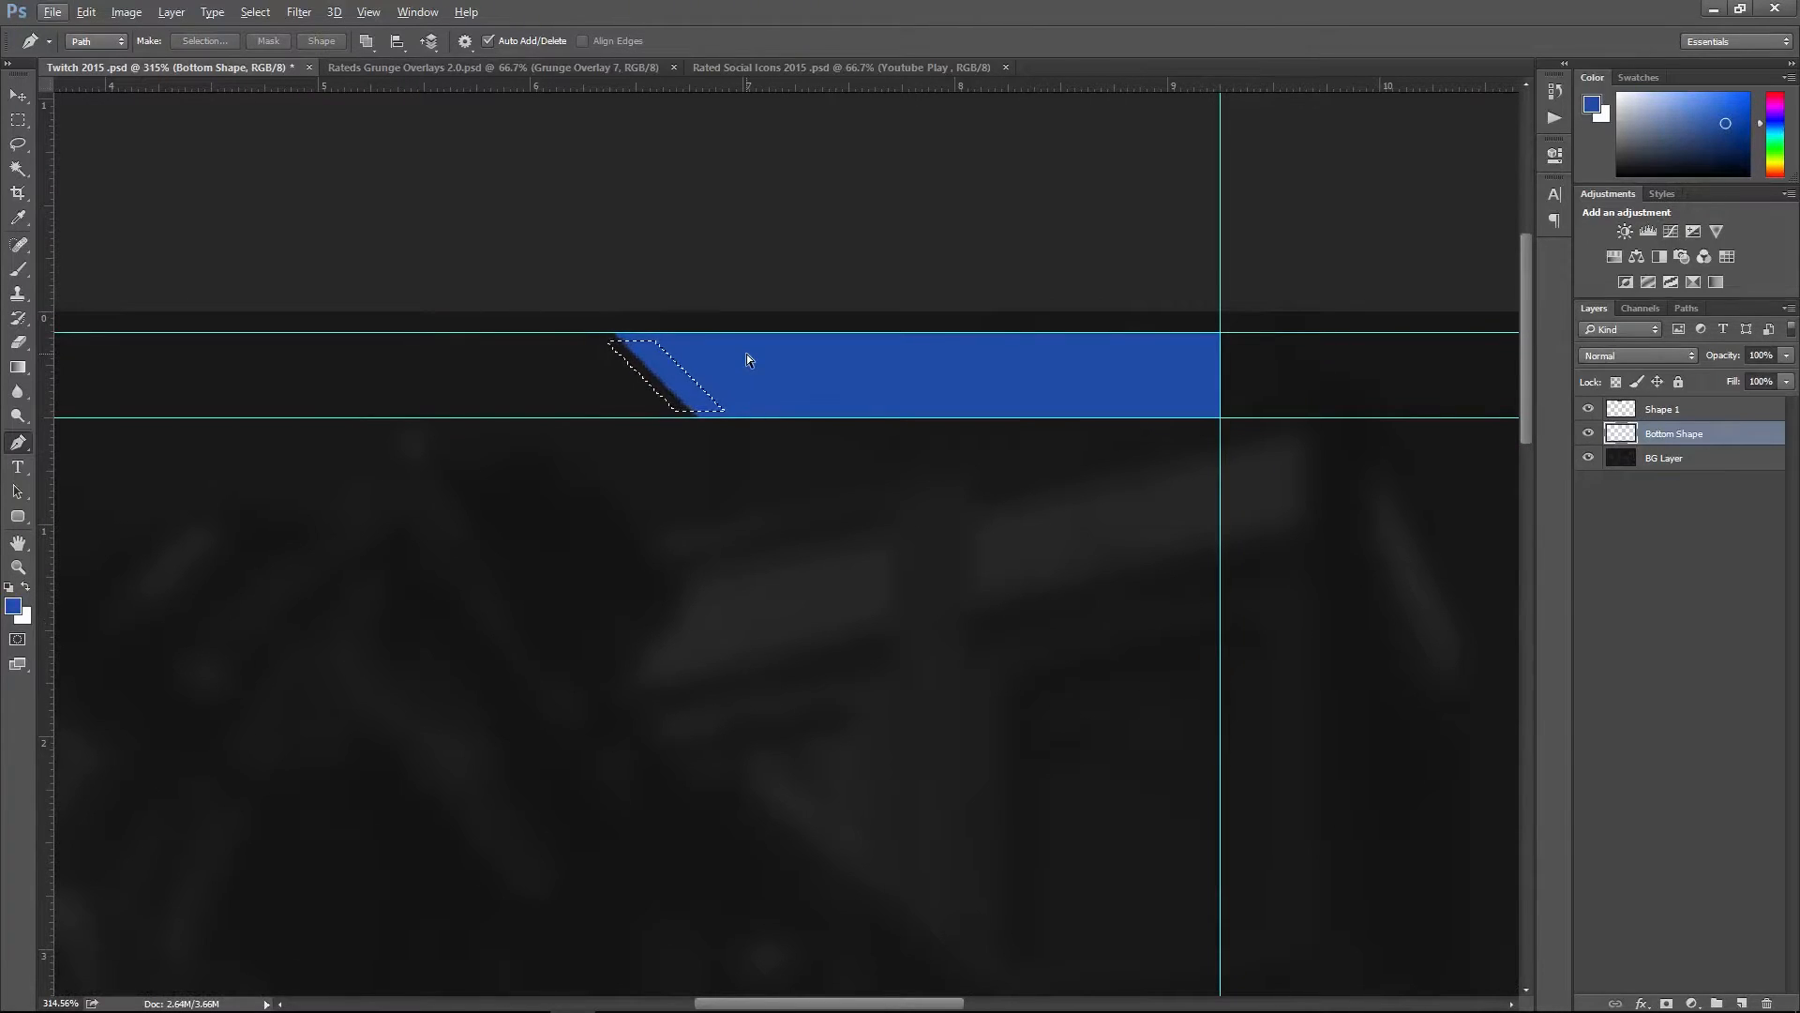
{"action": "key", "text": "ctrl+BackSpace"}
{"action": "key", "text": "ctrl+d"}
- Select the Shape 1 and Bottom Shape layers together and duplicate both
{"action": "scroll", "coordinate": [616, 415], "scroll_direction": "down", "scroll_amount": 2}
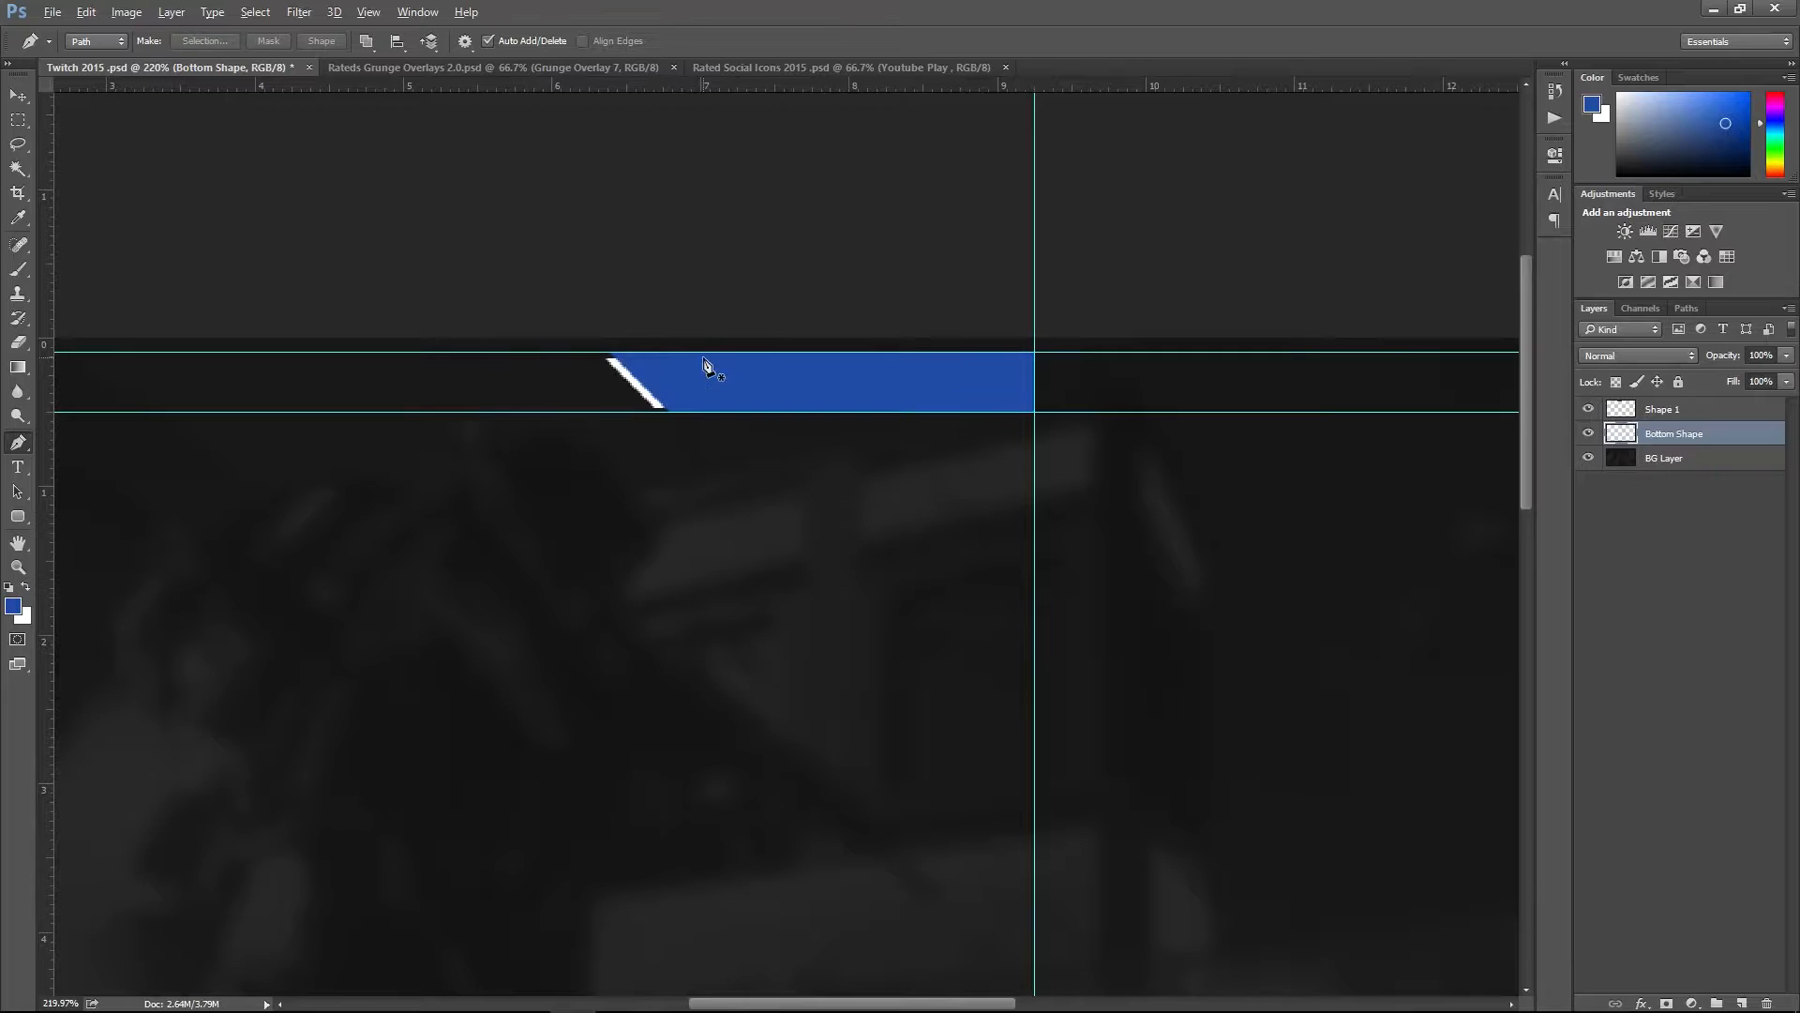
{"action": "scroll", "coordinate": [707, 369], "scroll_direction": "down", "scroll_amount": 2}
{"action": "scroll", "coordinate": [762, 356], "scroll_direction": "down", "scroll_amount": 1}
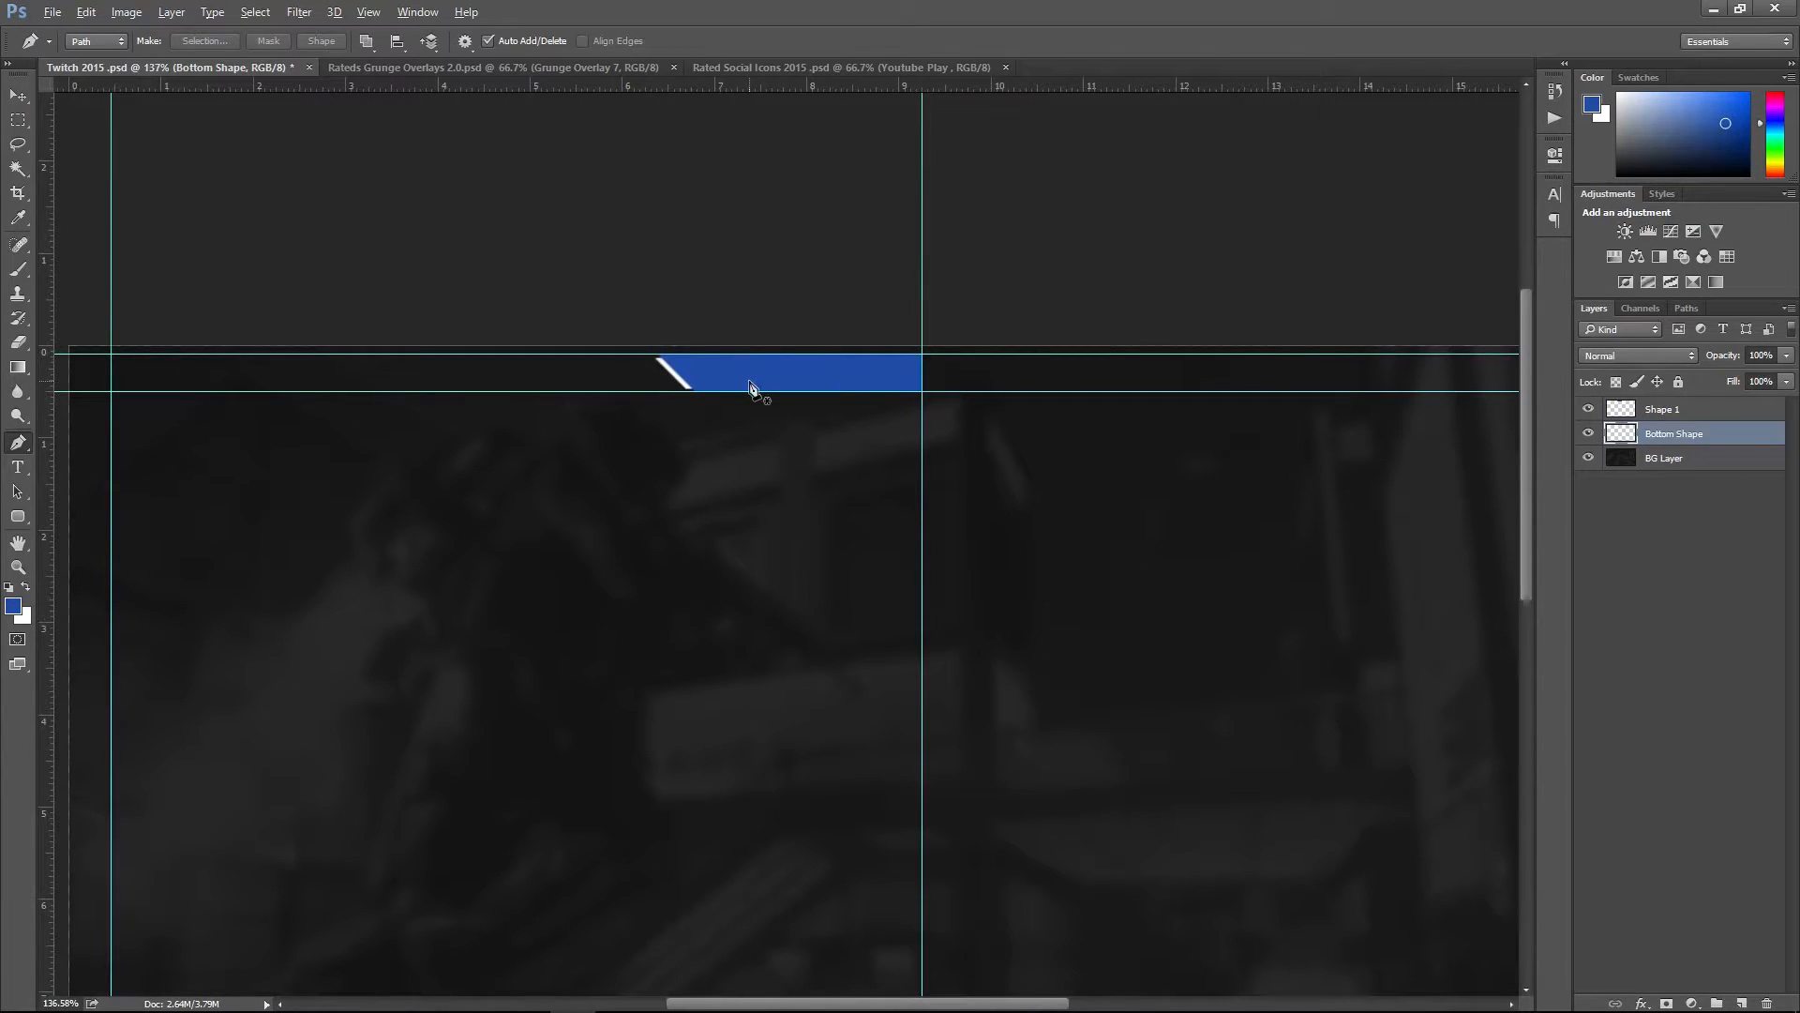
{"action": "scroll", "coordinate": [750, 383], "scroll_direction": "down", "scroll_amount": 5}
{"action": "scroll", "coordinate": [742, 347], "scroll_direction": "up", "scroll_amount": 1}
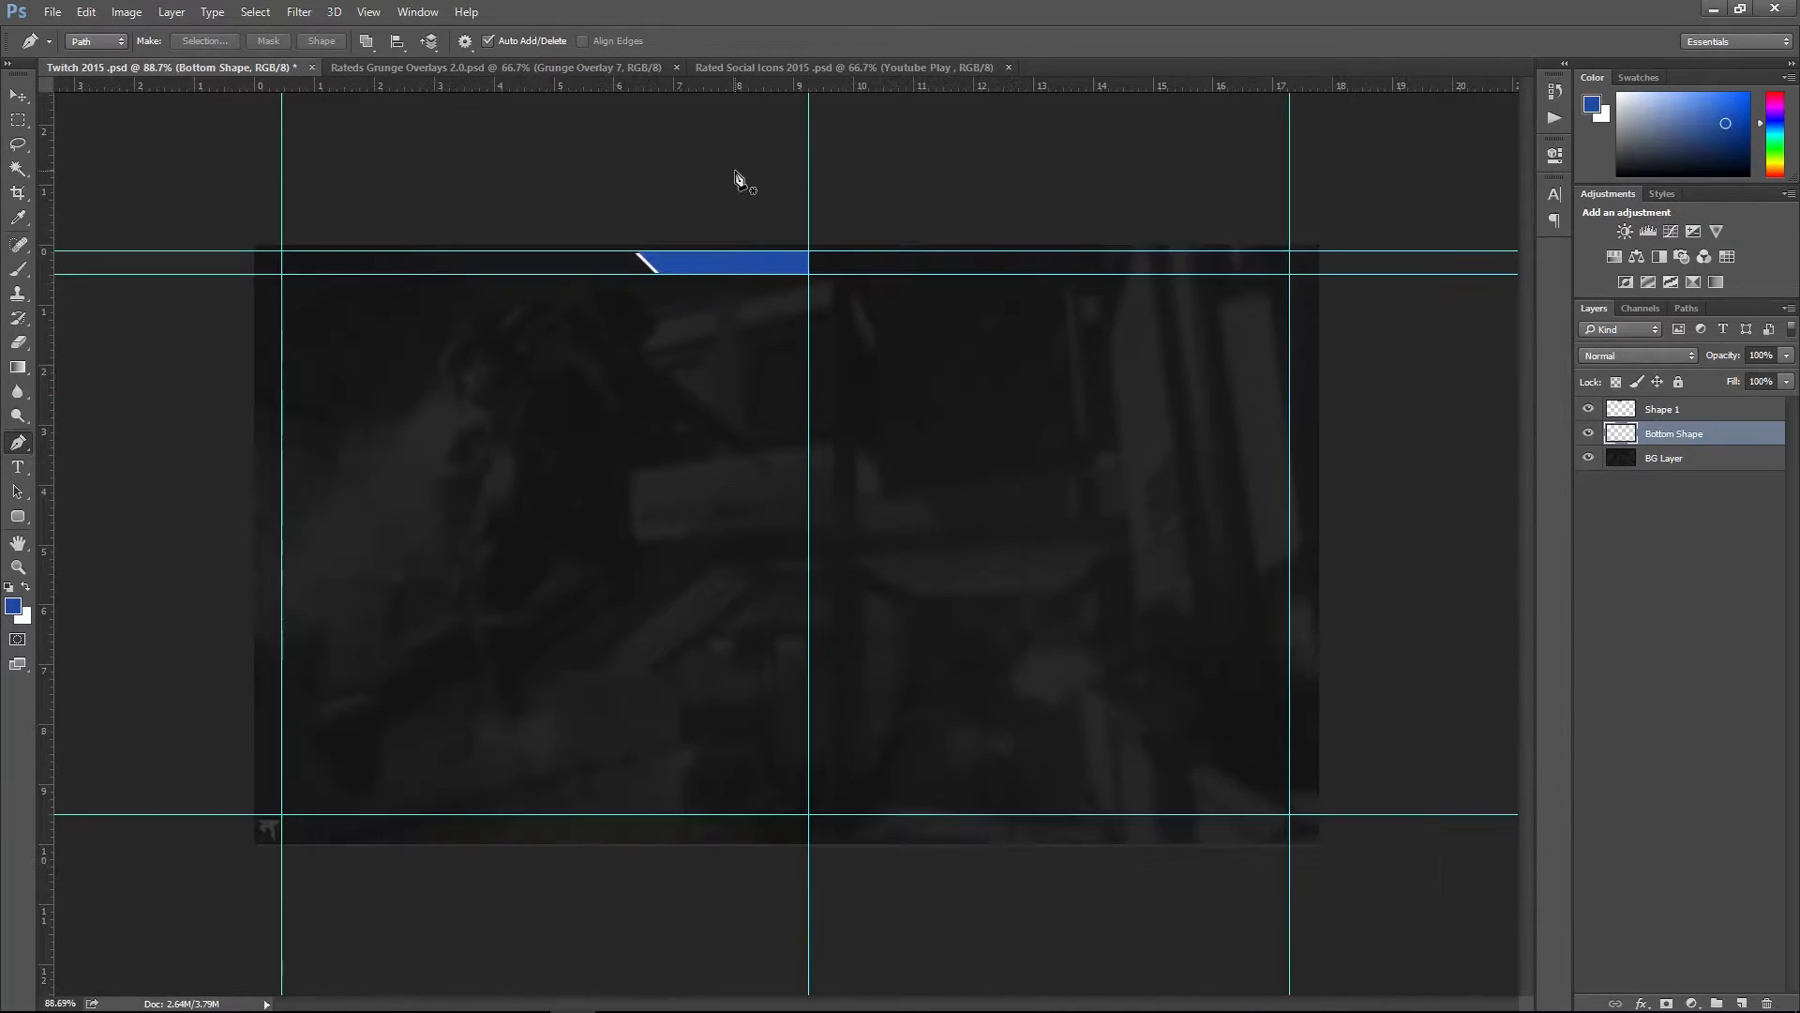
{"action": "scroll", "coordinate": [736, 172], "scroll_direction": "up", "scroll_amount": 4}
{"action": "scroll", "coordinate": [731, 107], "scroll_direction": "up", "scroll_amount": 2}
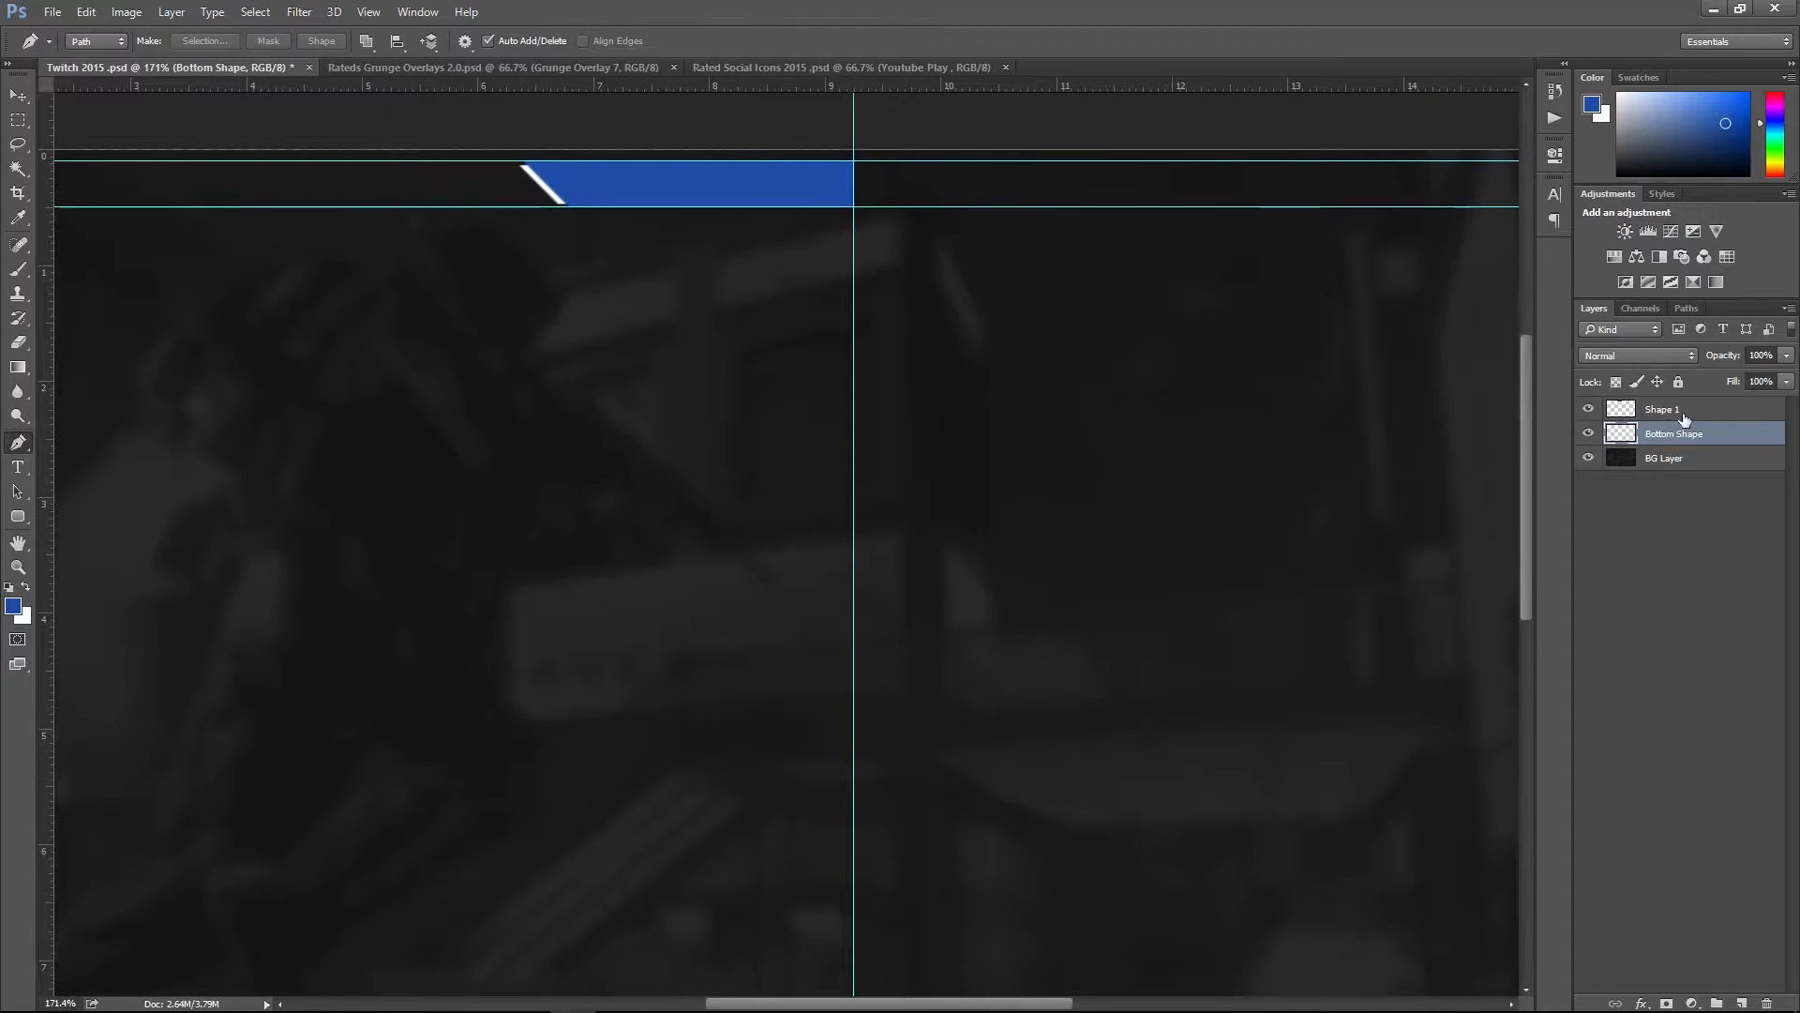
{"action": "left_click", "coordinate": [1700, 418], "text": "shift"}
{"action": "scroll", "coordinate": [803, 361], "scroll_direction": "up", "scroll_amount": 2}
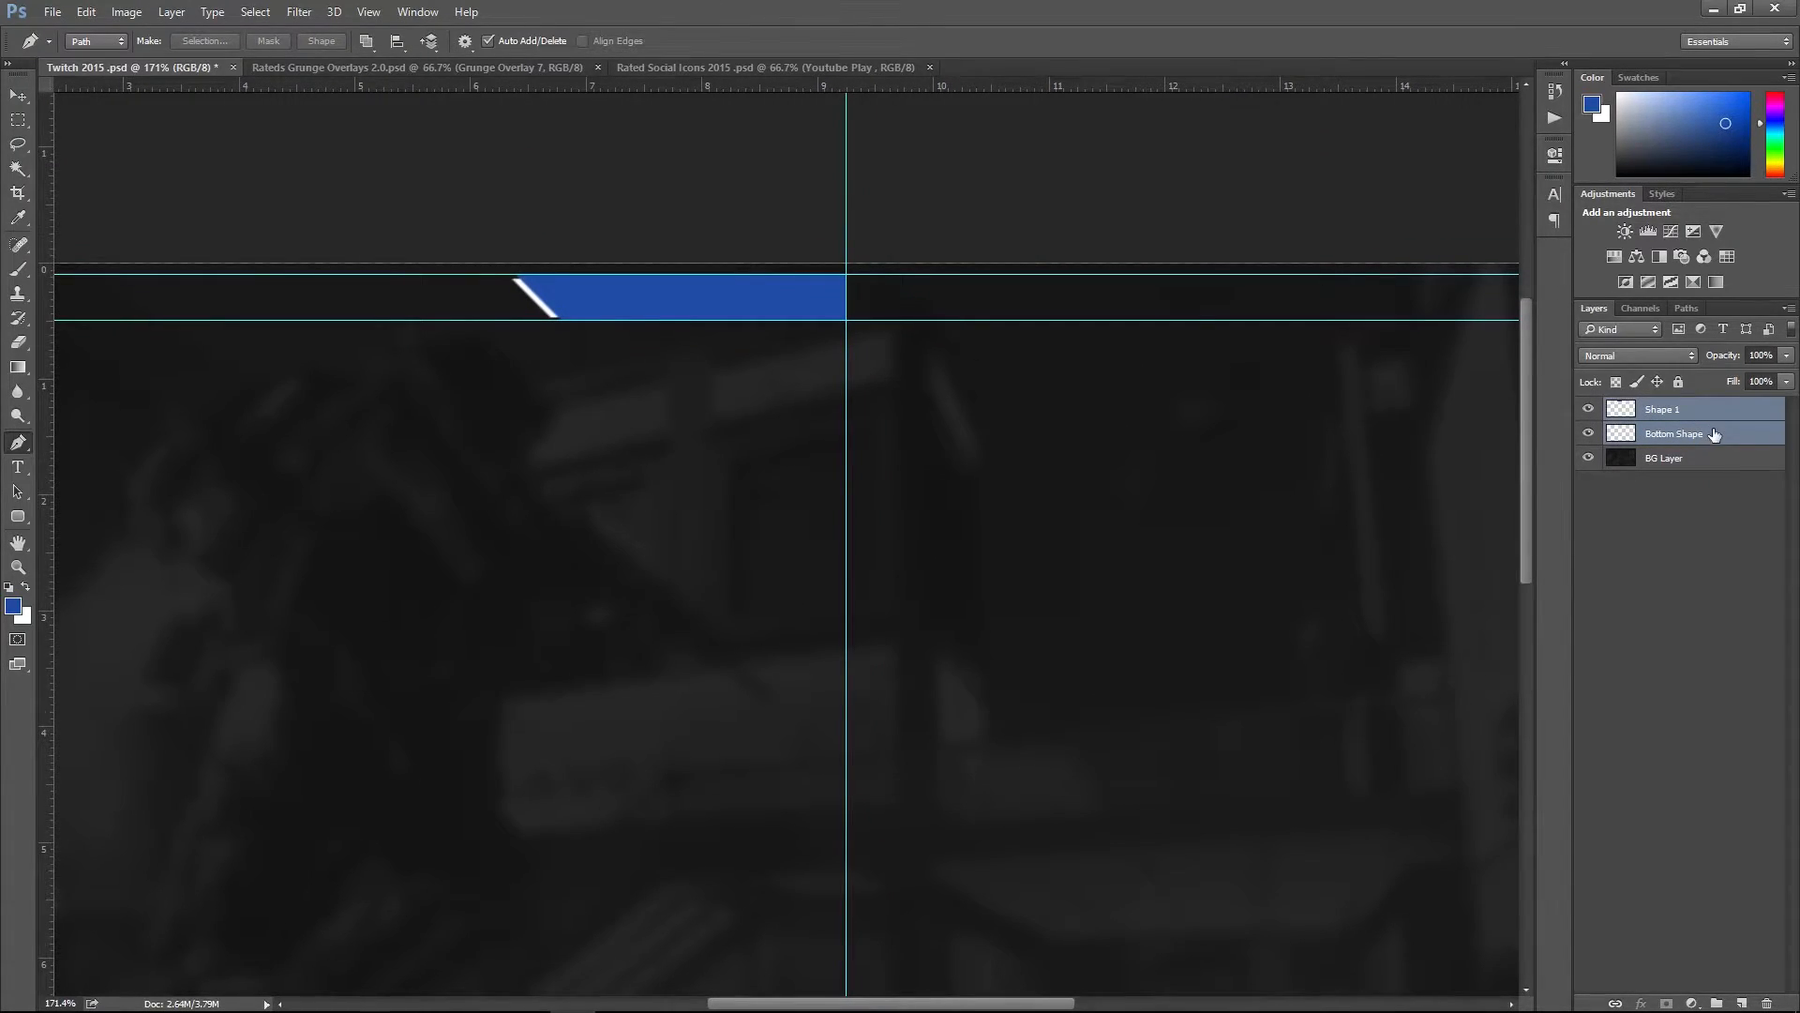
{"action": "key", "text": "ctrl+j"}
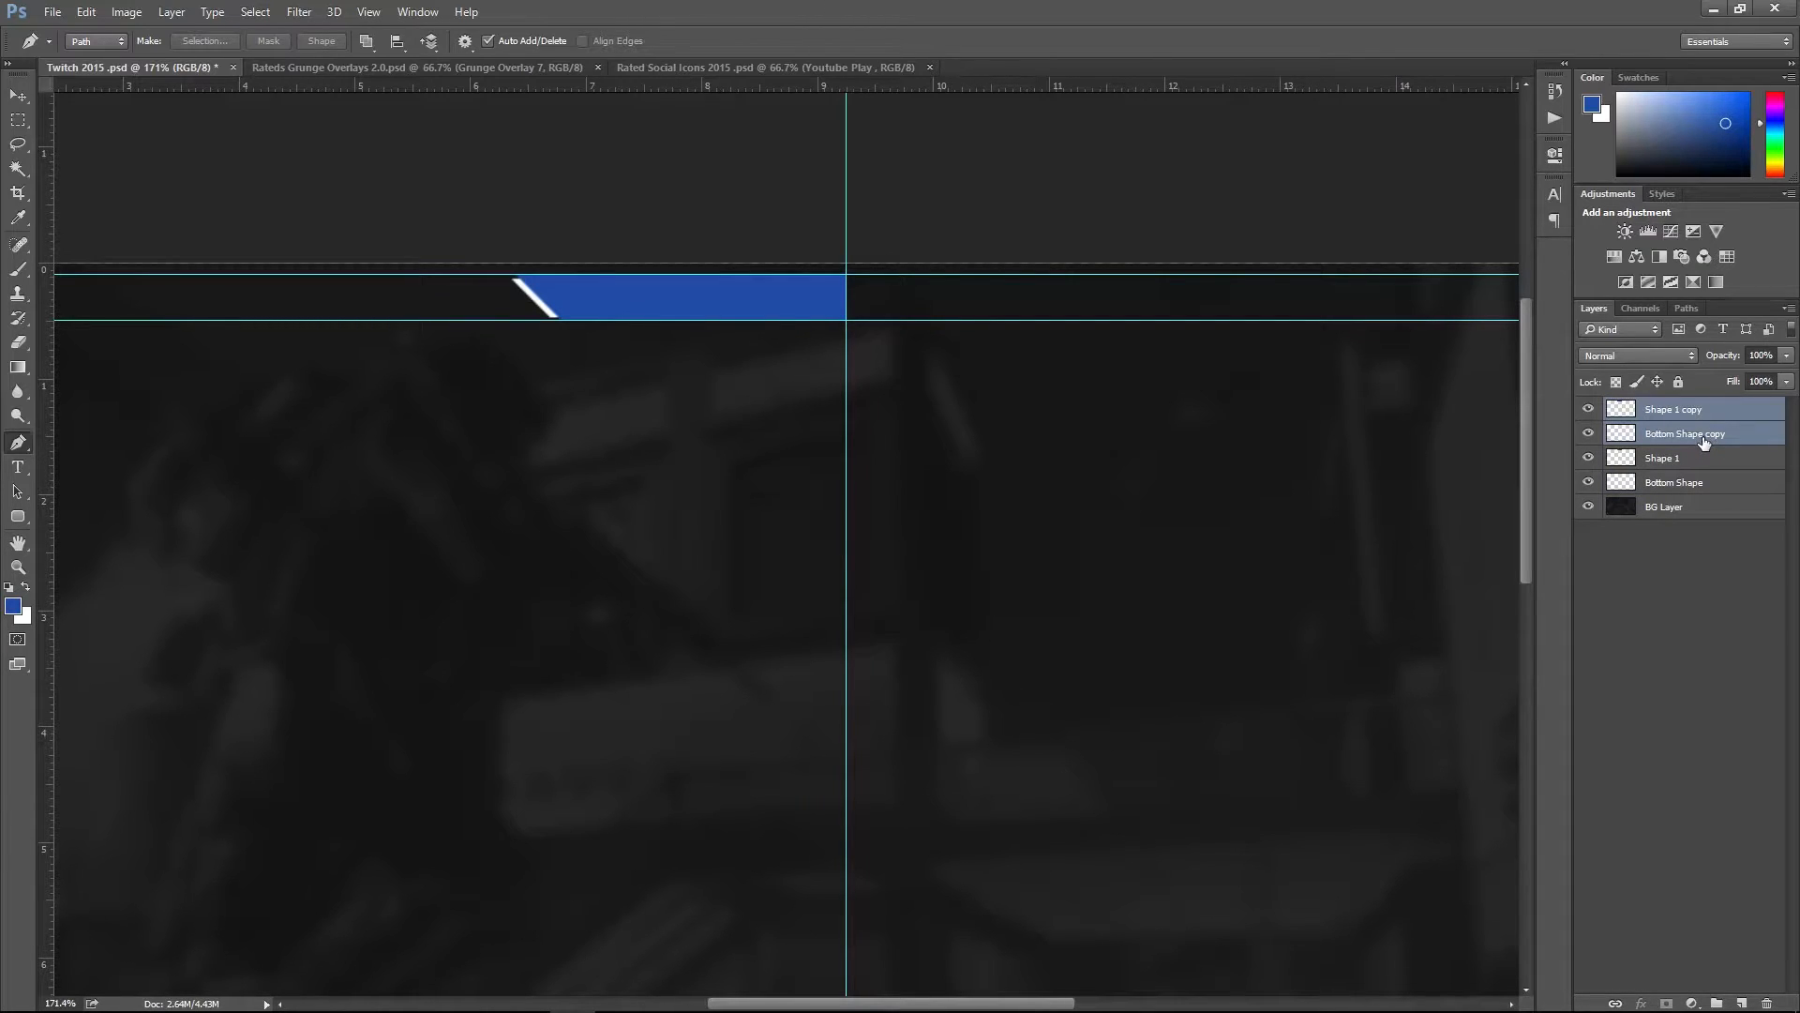
- Flip the duplicated shapes horizontally and move them against the right side of the centre guide to complete a symmetrical bar
{"action": "key", "text": "ctrl+t"}
{"action": "right_click", "coordinate": [770, 310]}
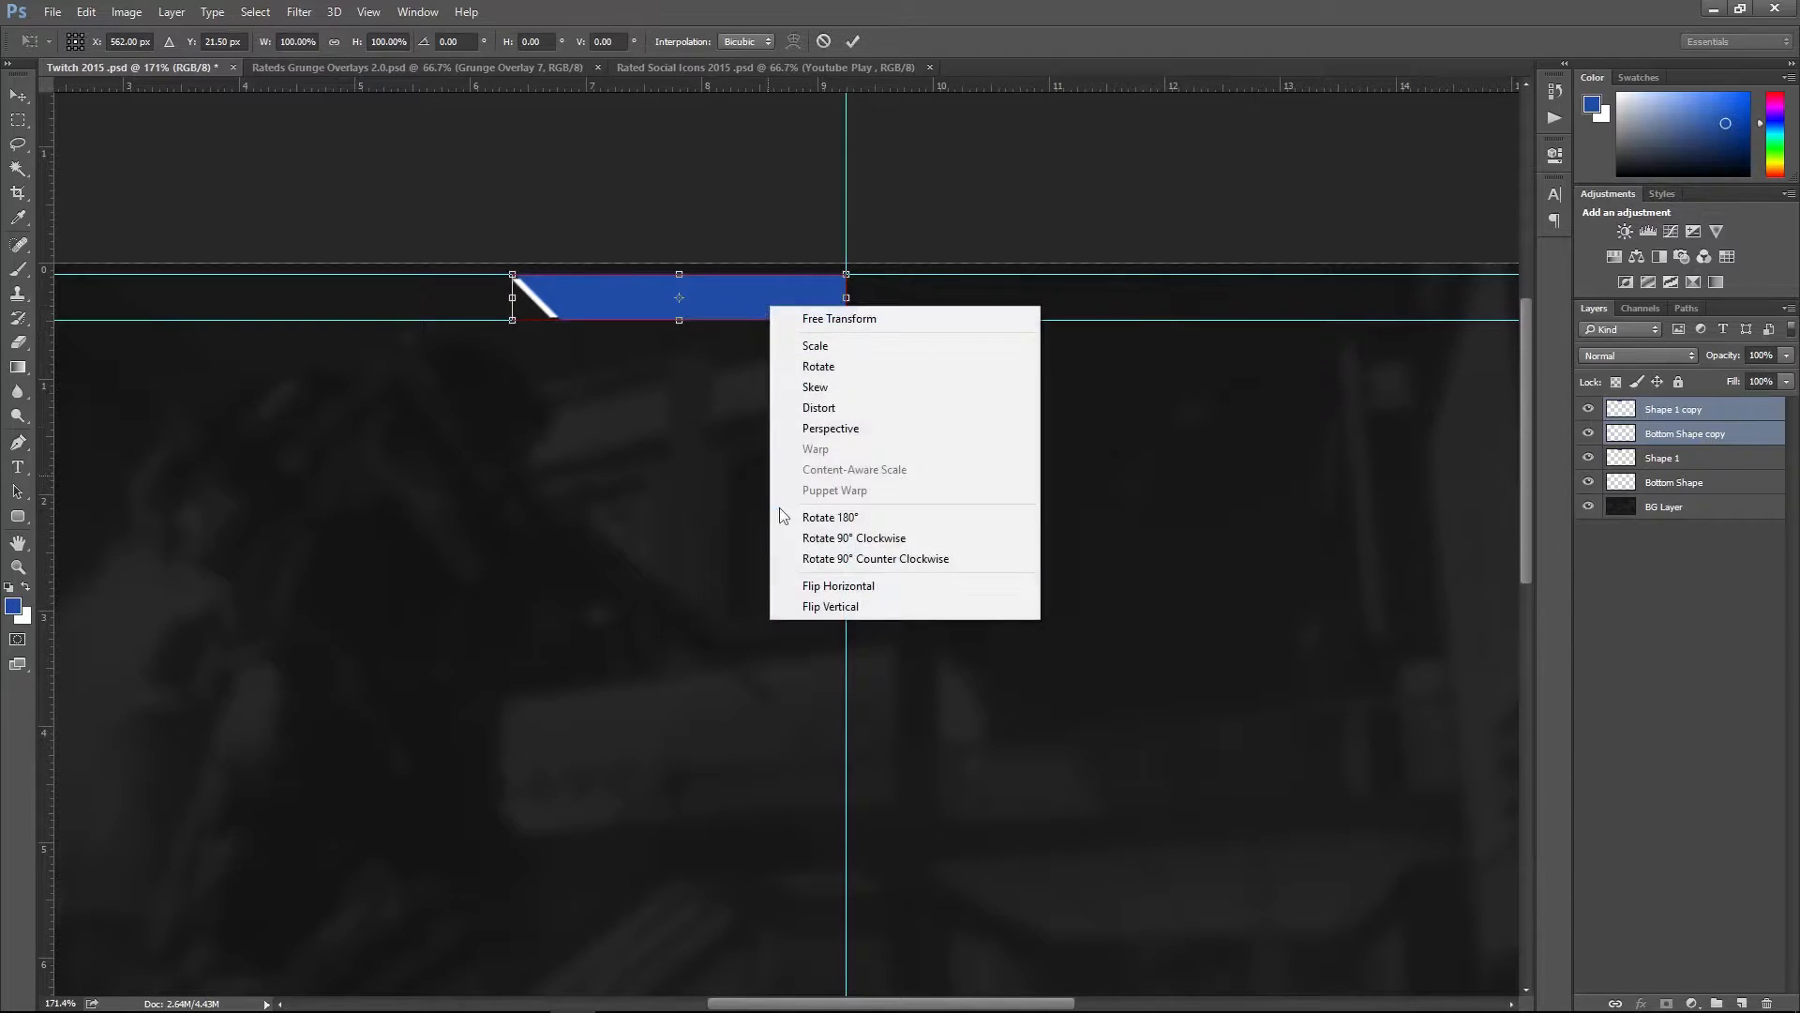
{"action": "left_click", "coordinate": [801, 586]}
{"action": "left_click_drag", "start_coordinate": [713, 312], "coordinate": [1056, 338]}
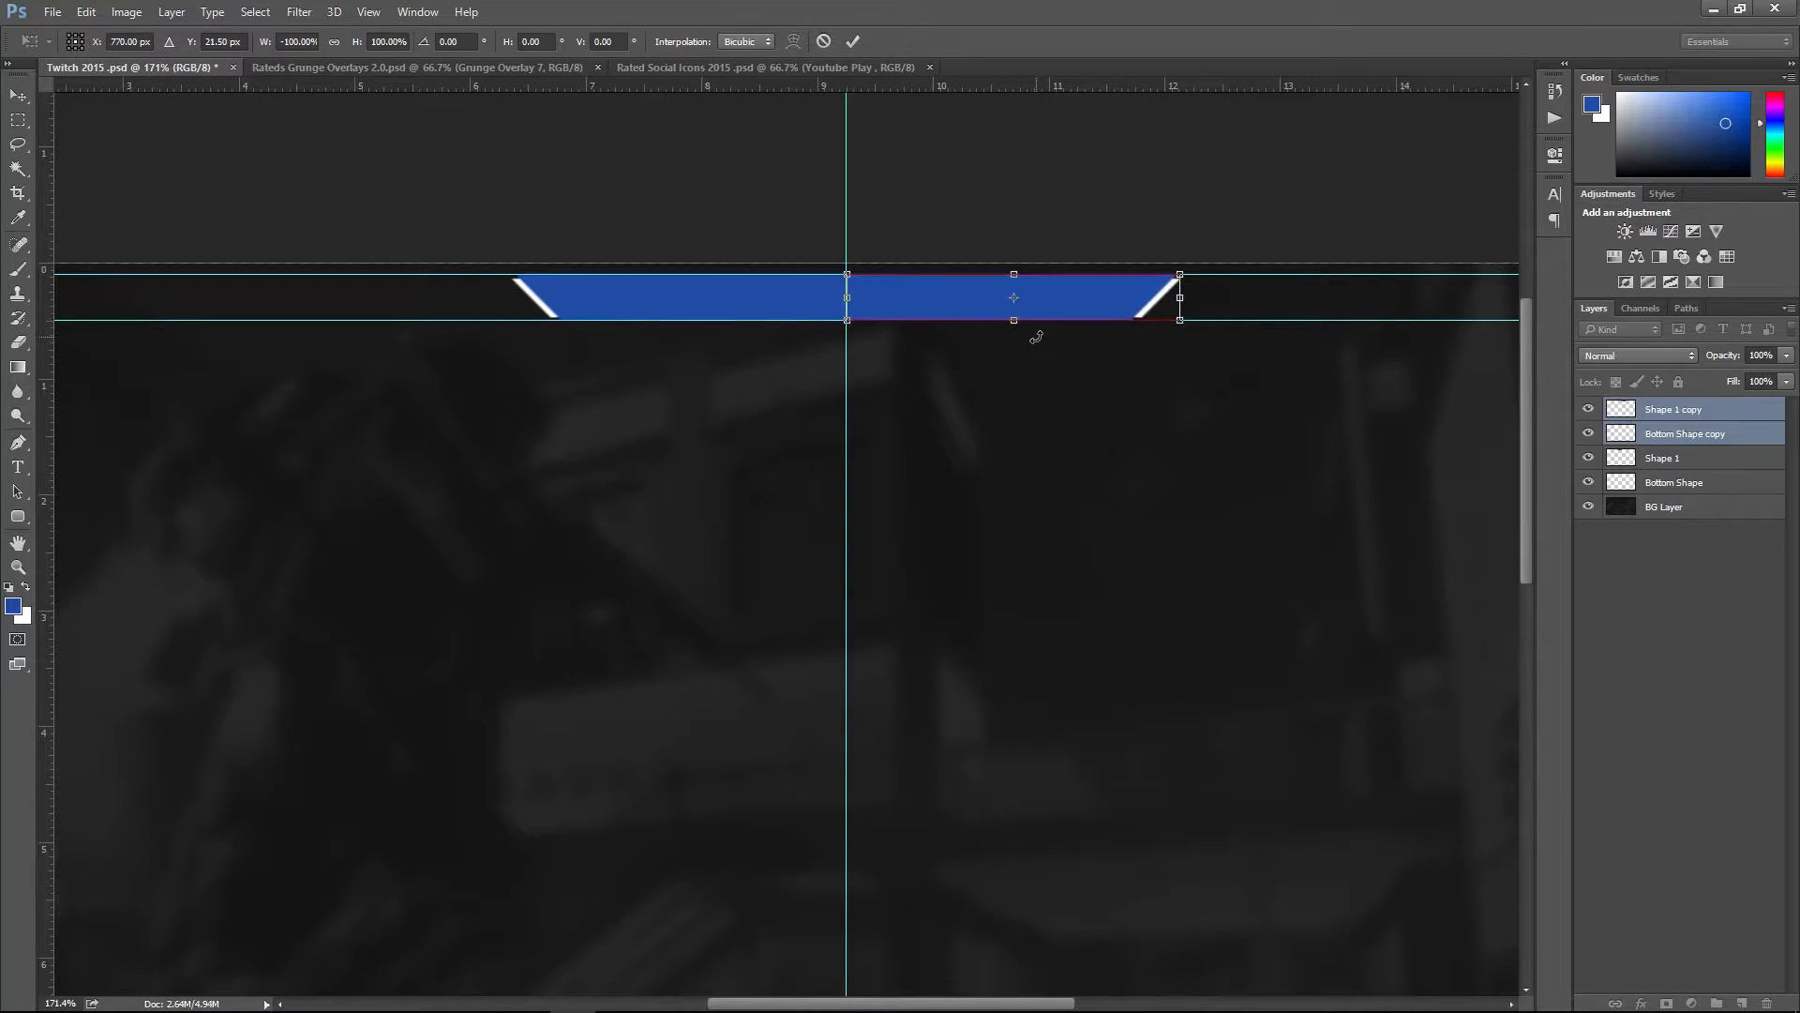
{"action": "key", "text": "p"}
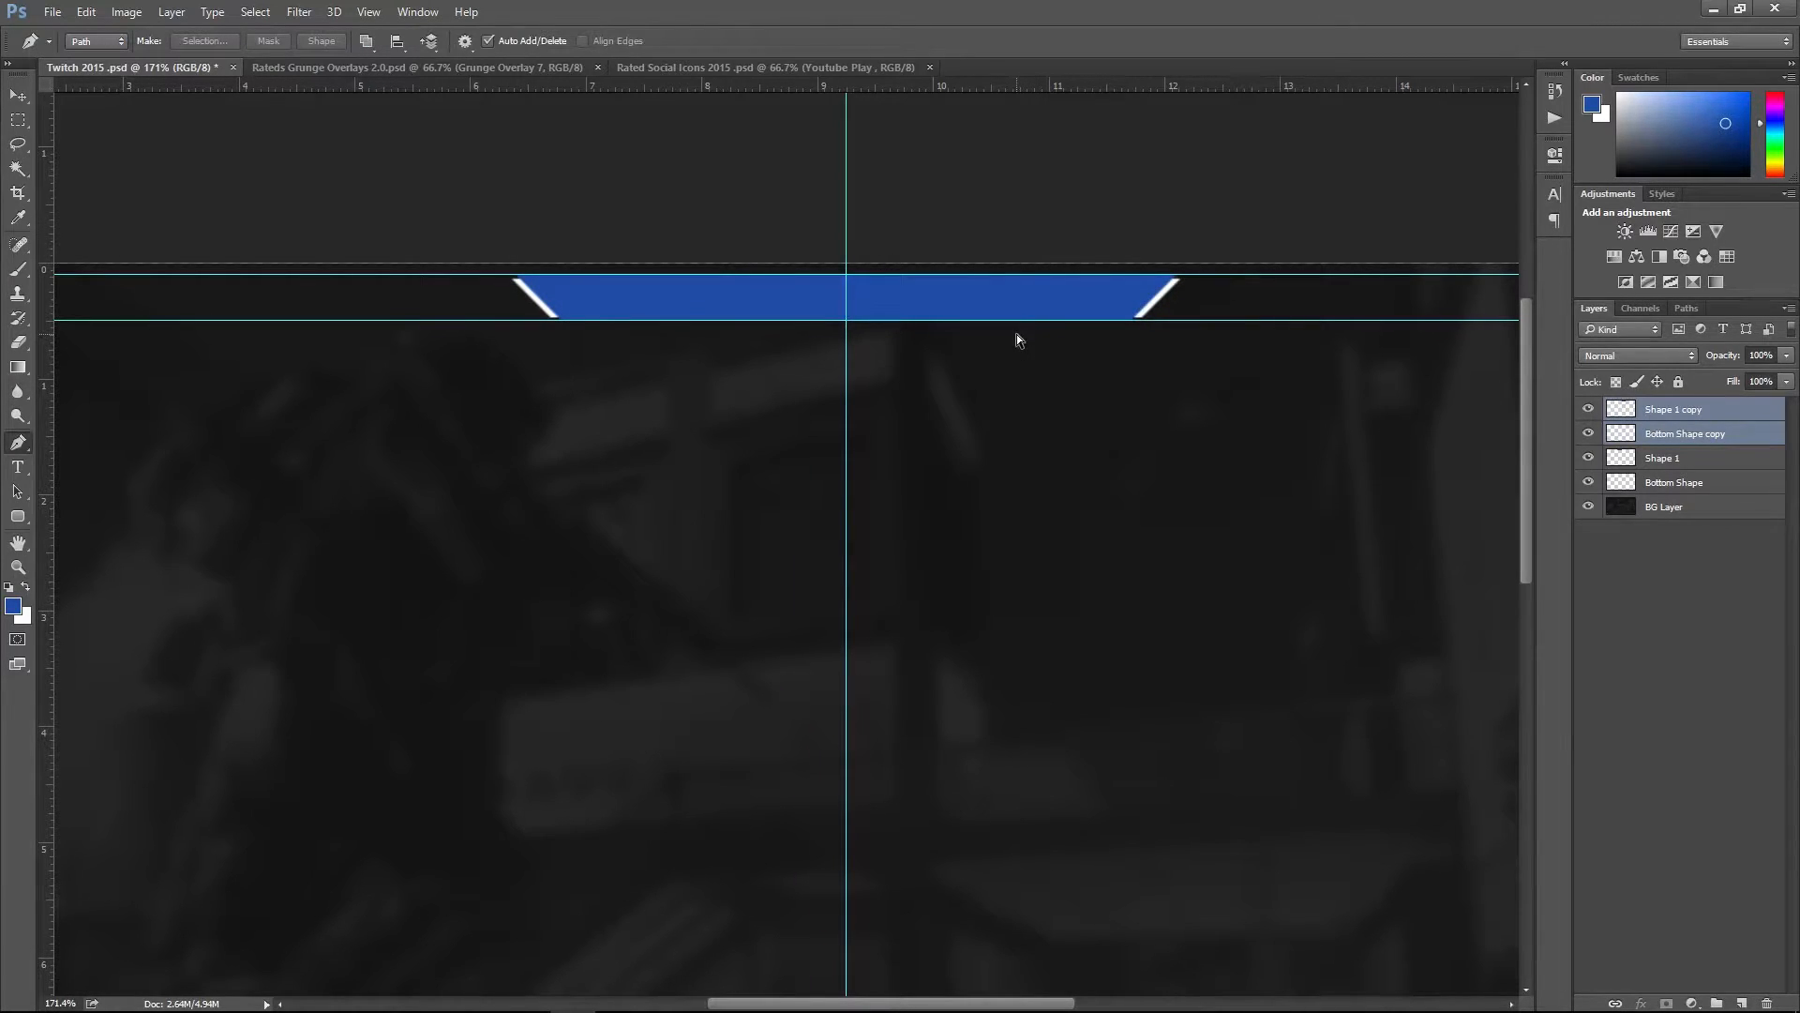
- Hide the guides and inspect the symmetrical top bar up close and against the whole canvas
{"action": "key", "text": "ctrl+semicolon"}
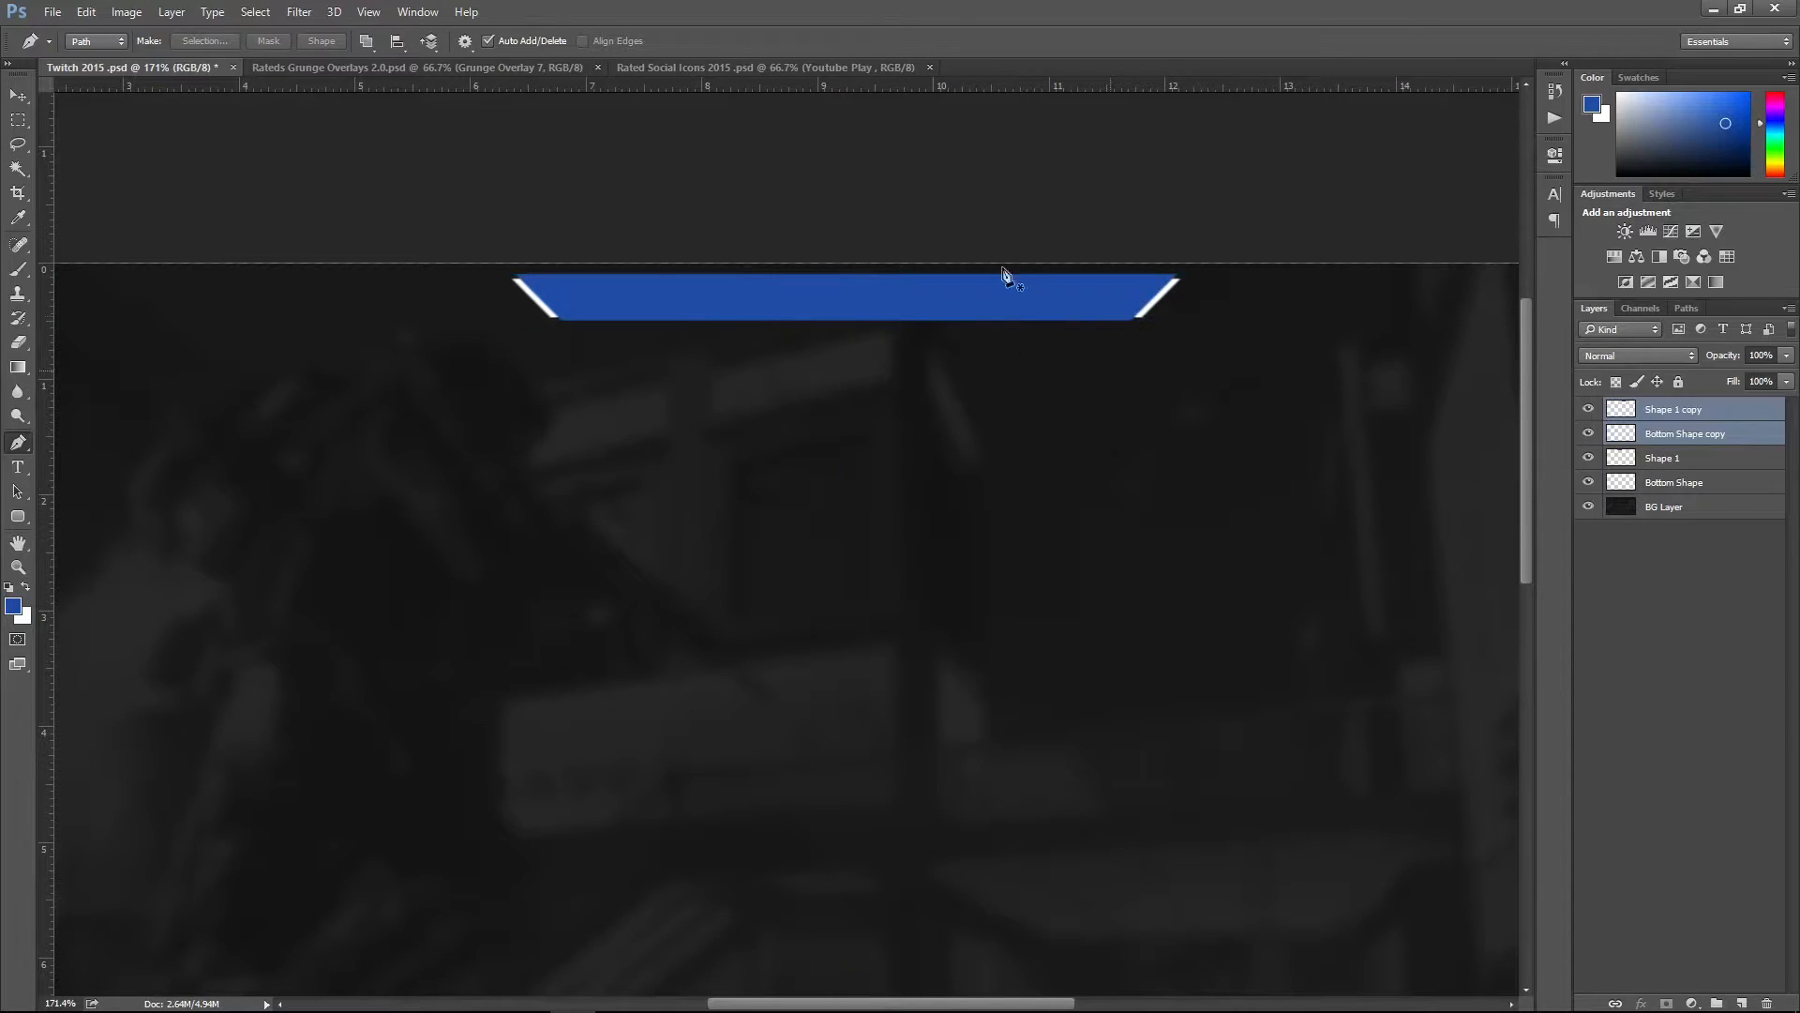
{"action": "scroll", "coordinate": [884, 406], "scroll_direction": "down", "scroll_amount": 6}
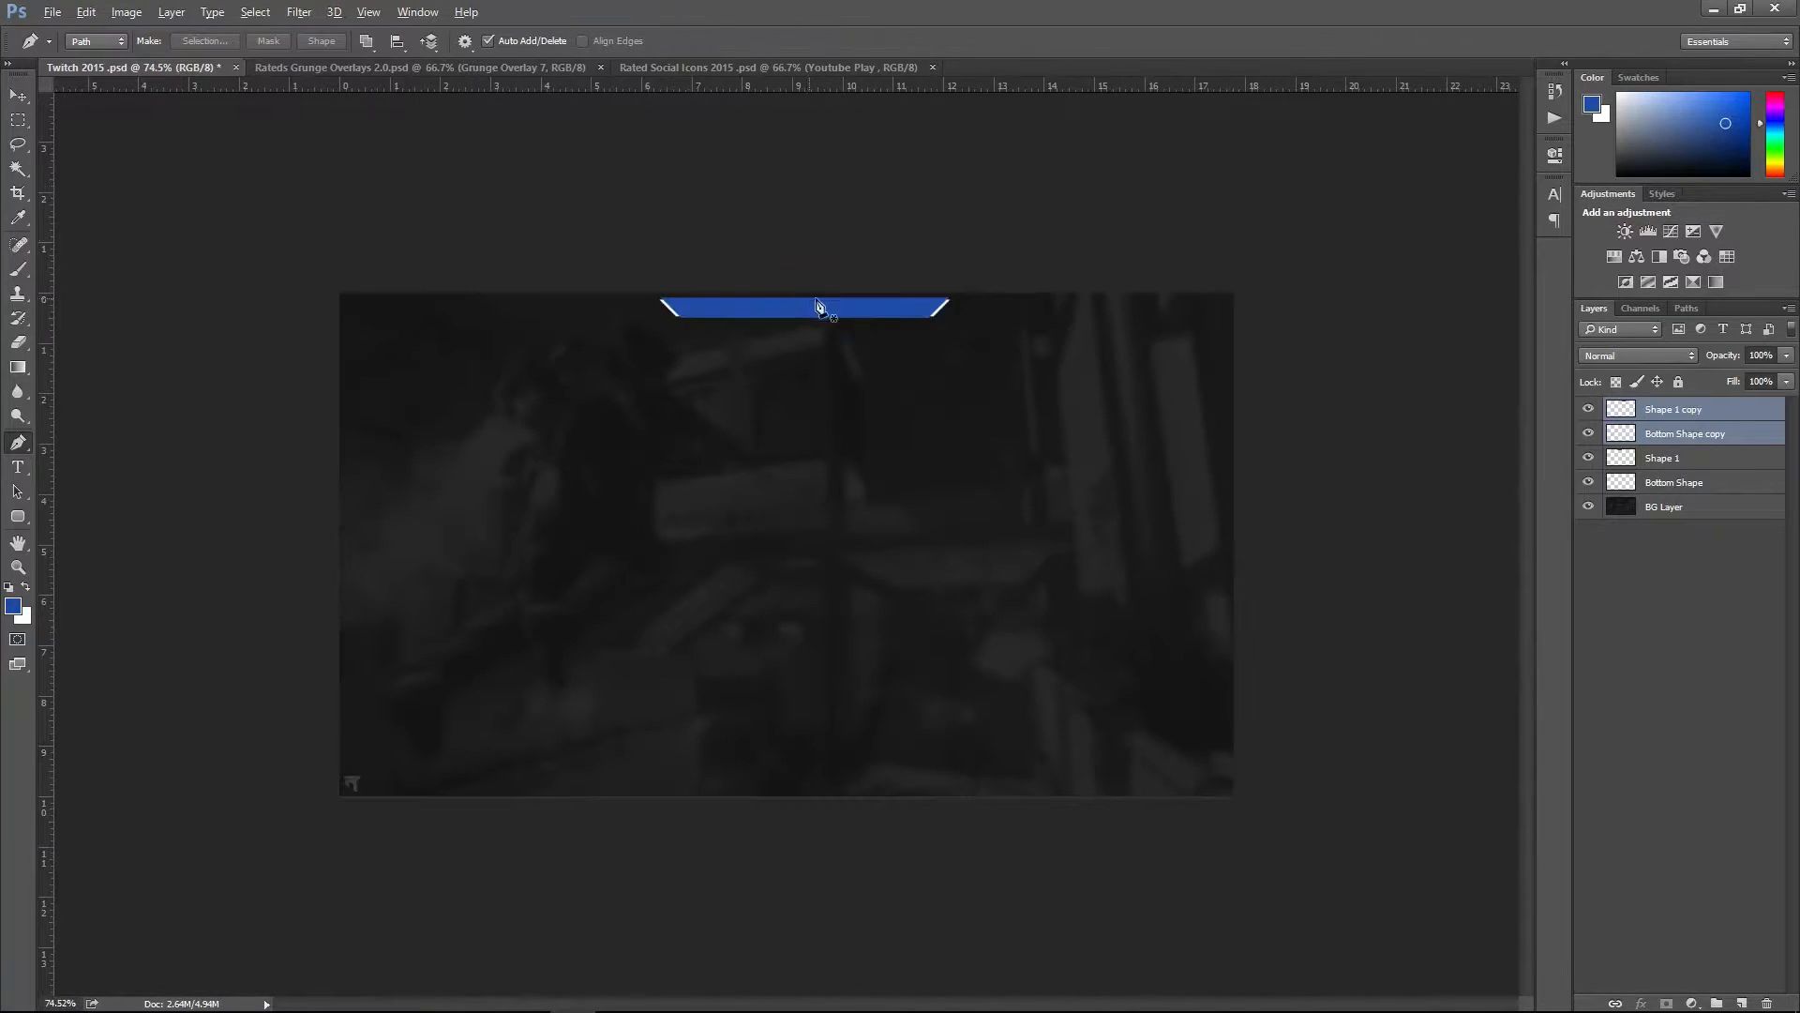
{"action": "scroll", "coordinate": [803, 177], "scroll_direction": "up", "scroll_amount": 5}
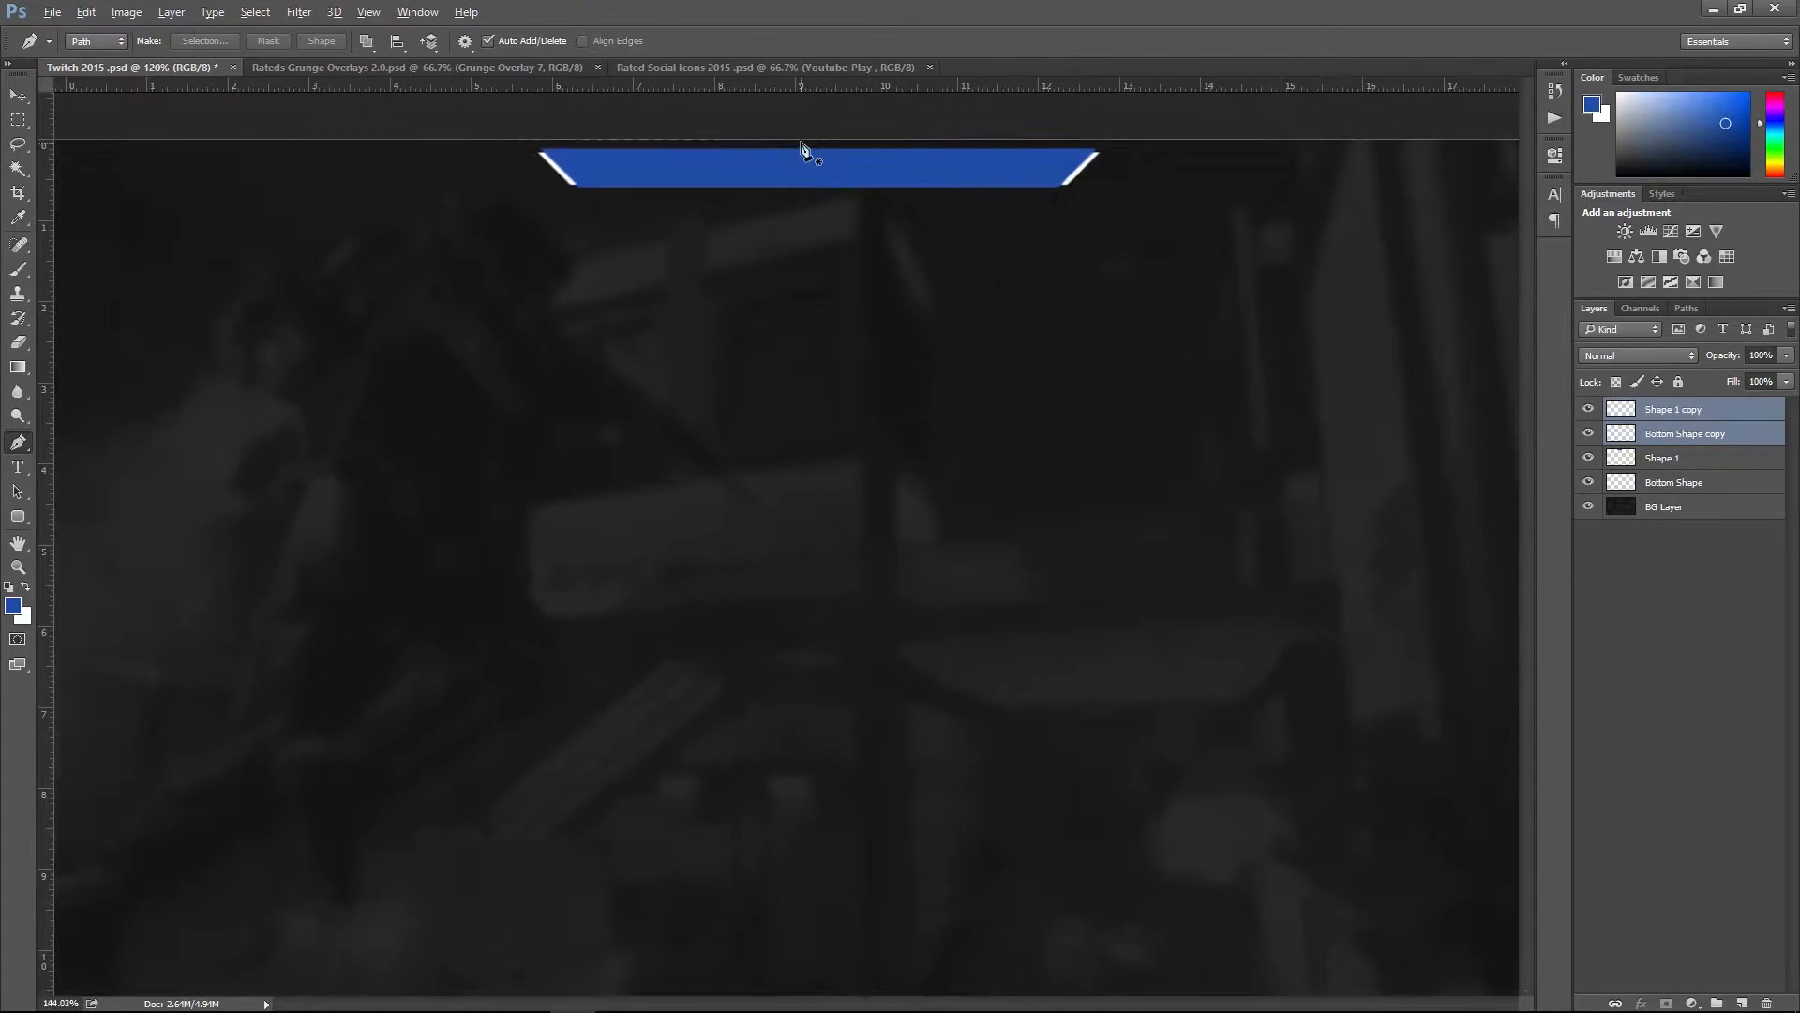
{"action": "scroll", "coordinate": [803, 150], "scroll_direction": "up", "scroll_amount": 1}
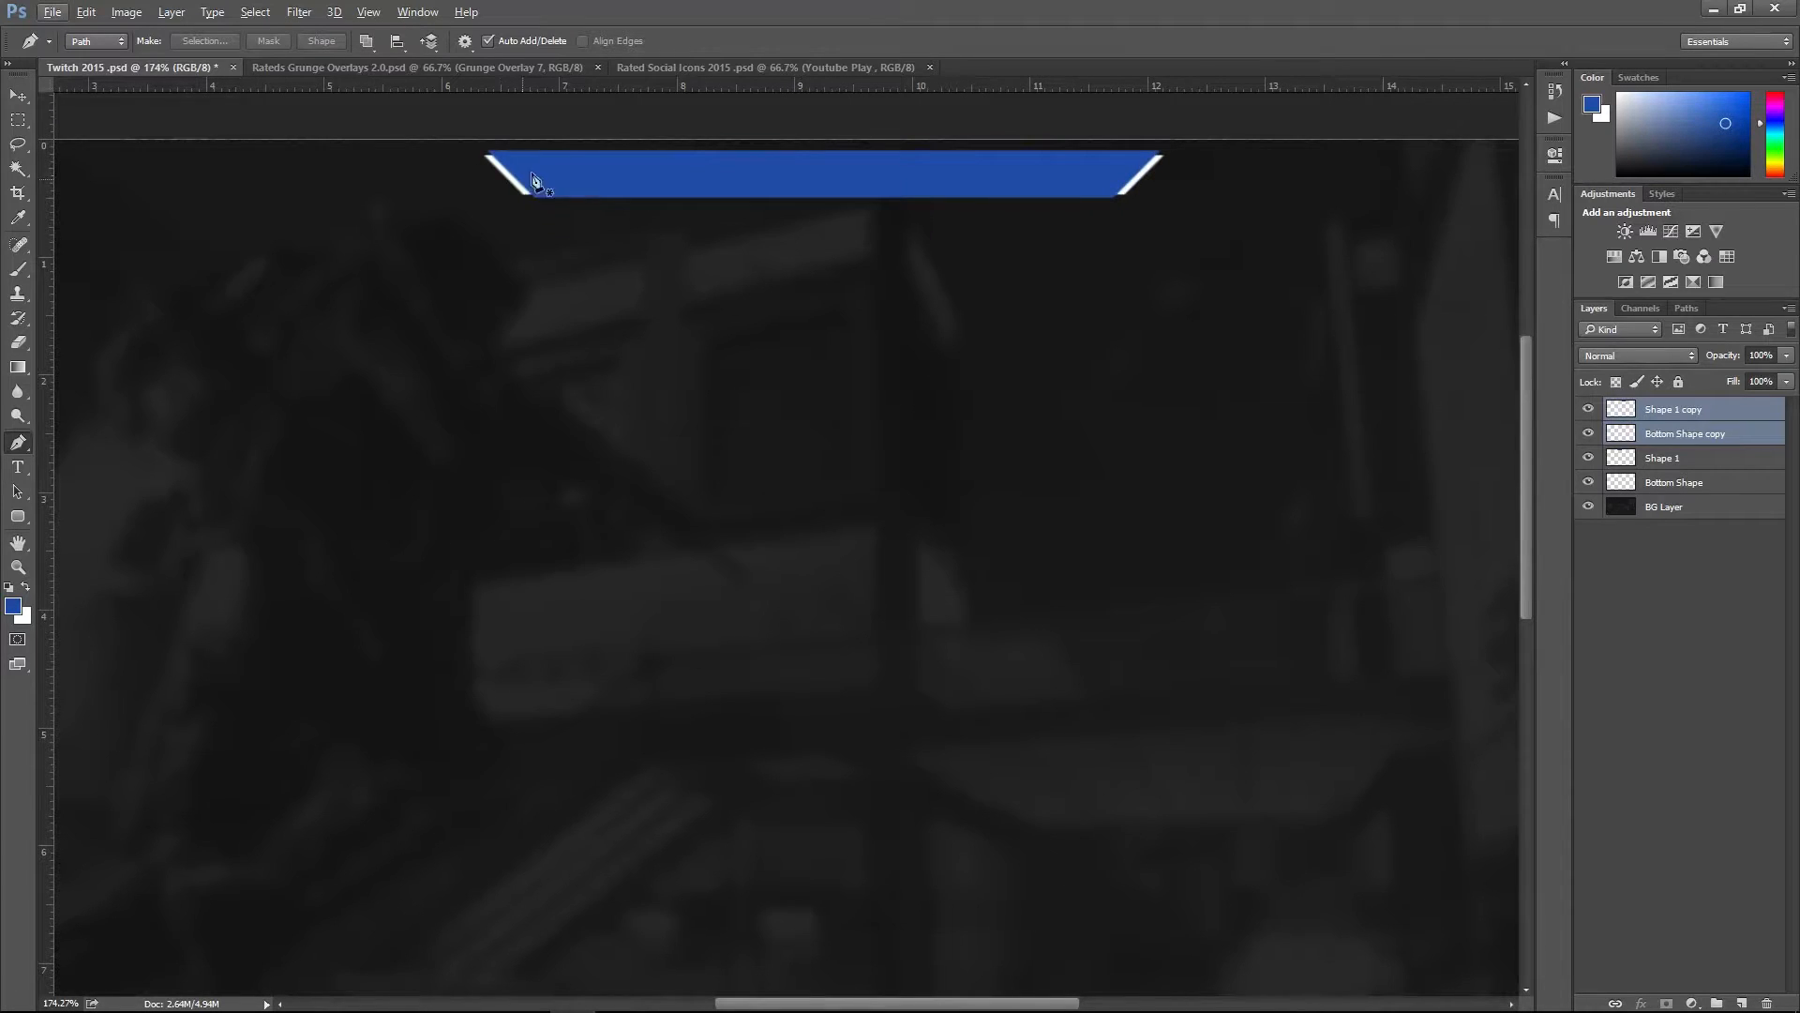
{"action": "key", "text": "alt"}
{"action": "scroll", "coordinate": [730, 206], "scroll_direction": "down", "scroll_amount": 3}
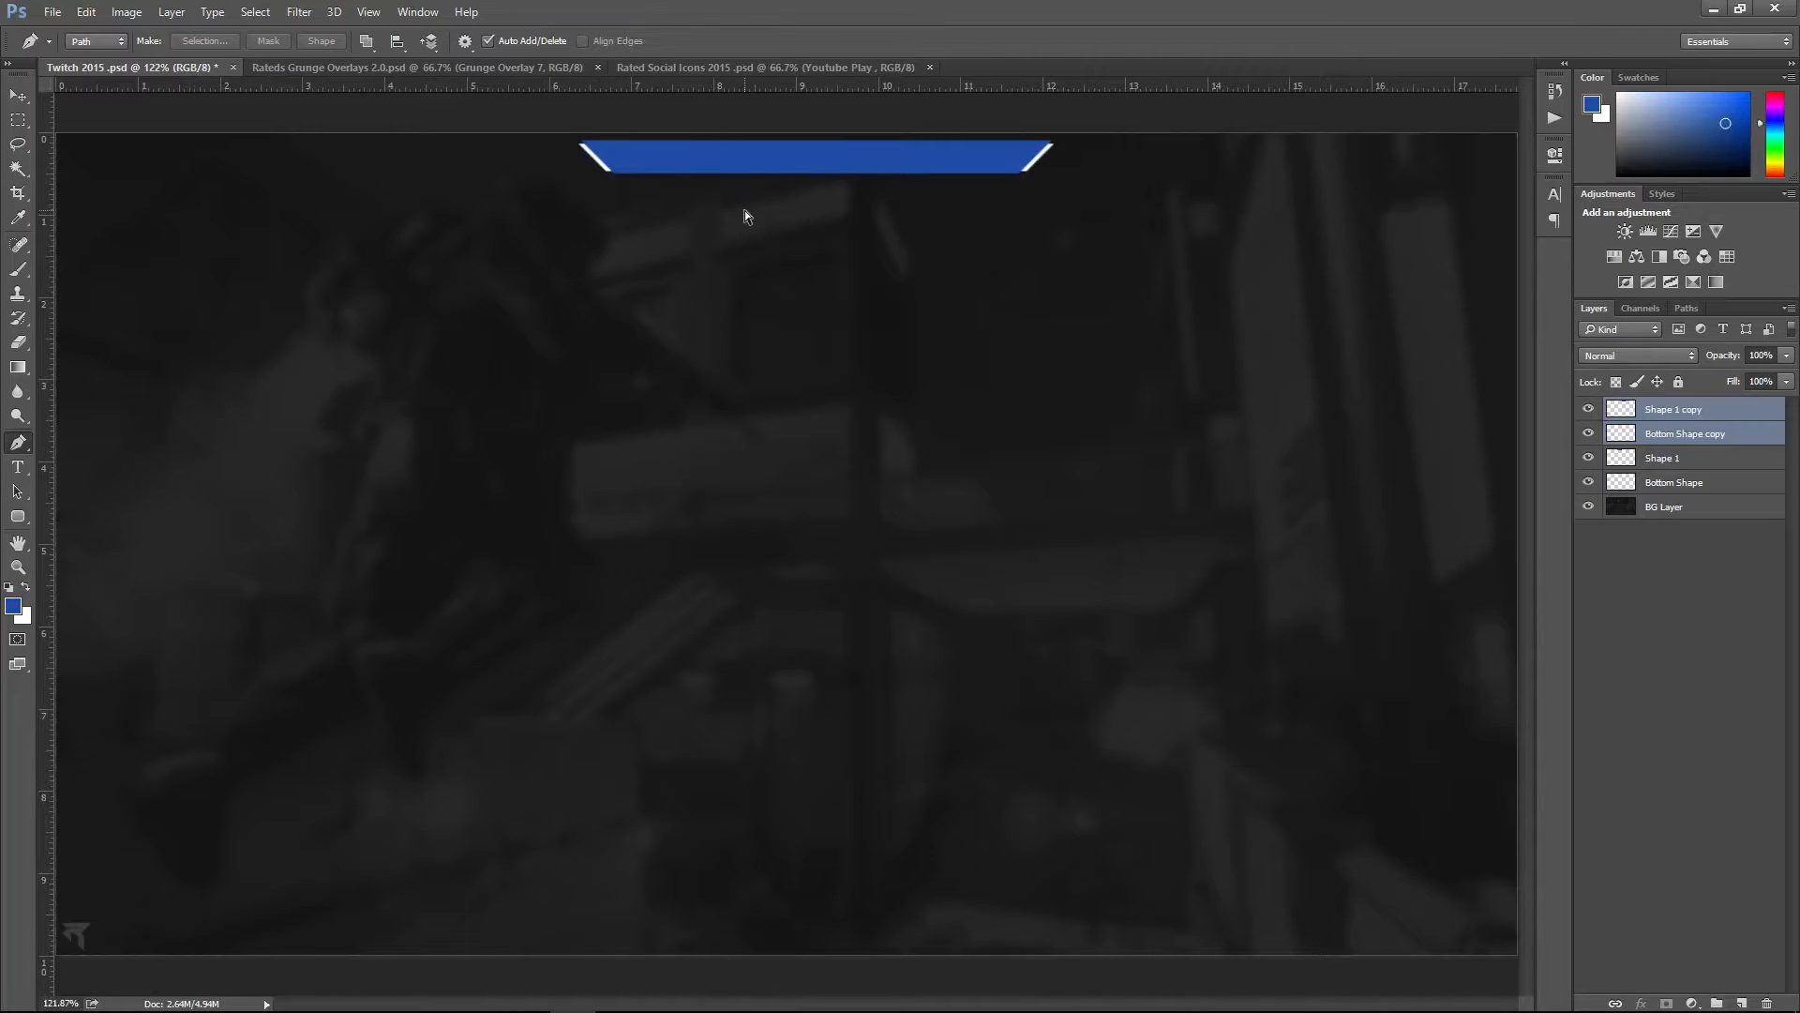
- Show the guides and merge the Shape 1 copy and Shape 1 layers into a single layer
{"action": "key", "text": "ctrl+semicolon"}
{"action": "scroll", "coordinate": [830, 117], "scroll_direction": "up", "scroll_amount": 3}
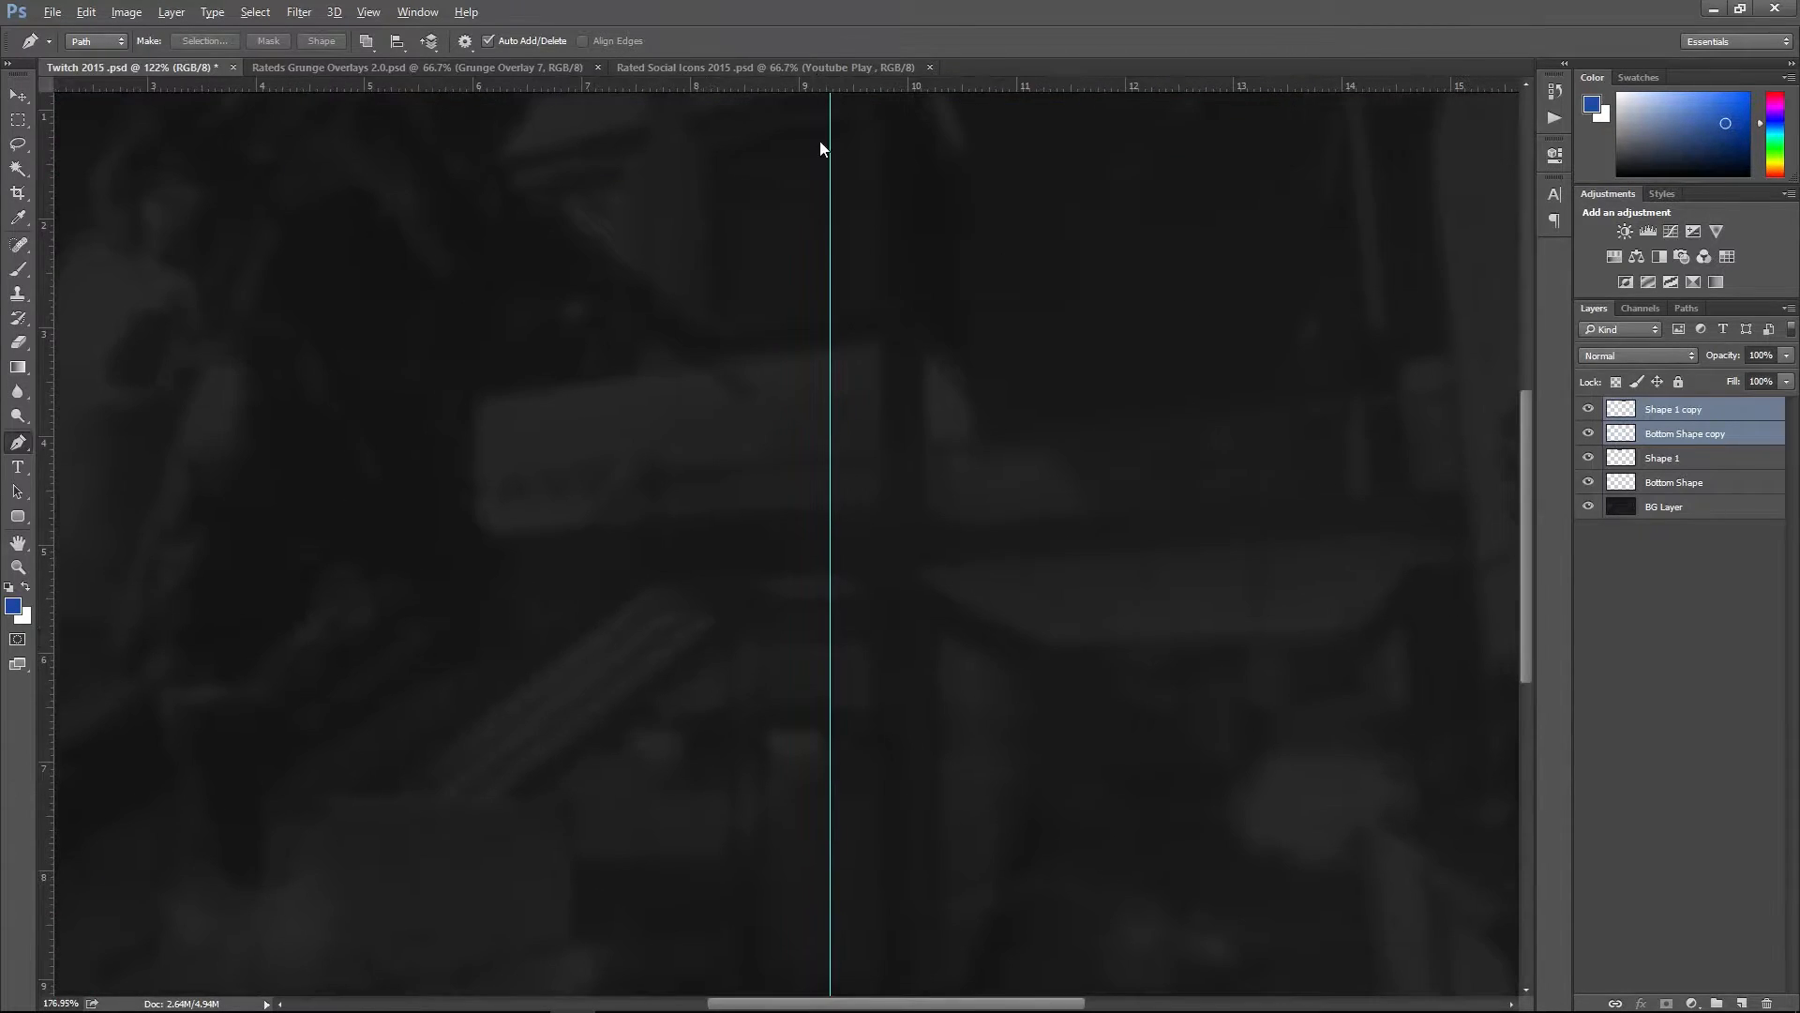
{"action": "left_click_drag", "start_coordinate": [820, 141], "coordinate": [787, 376]}
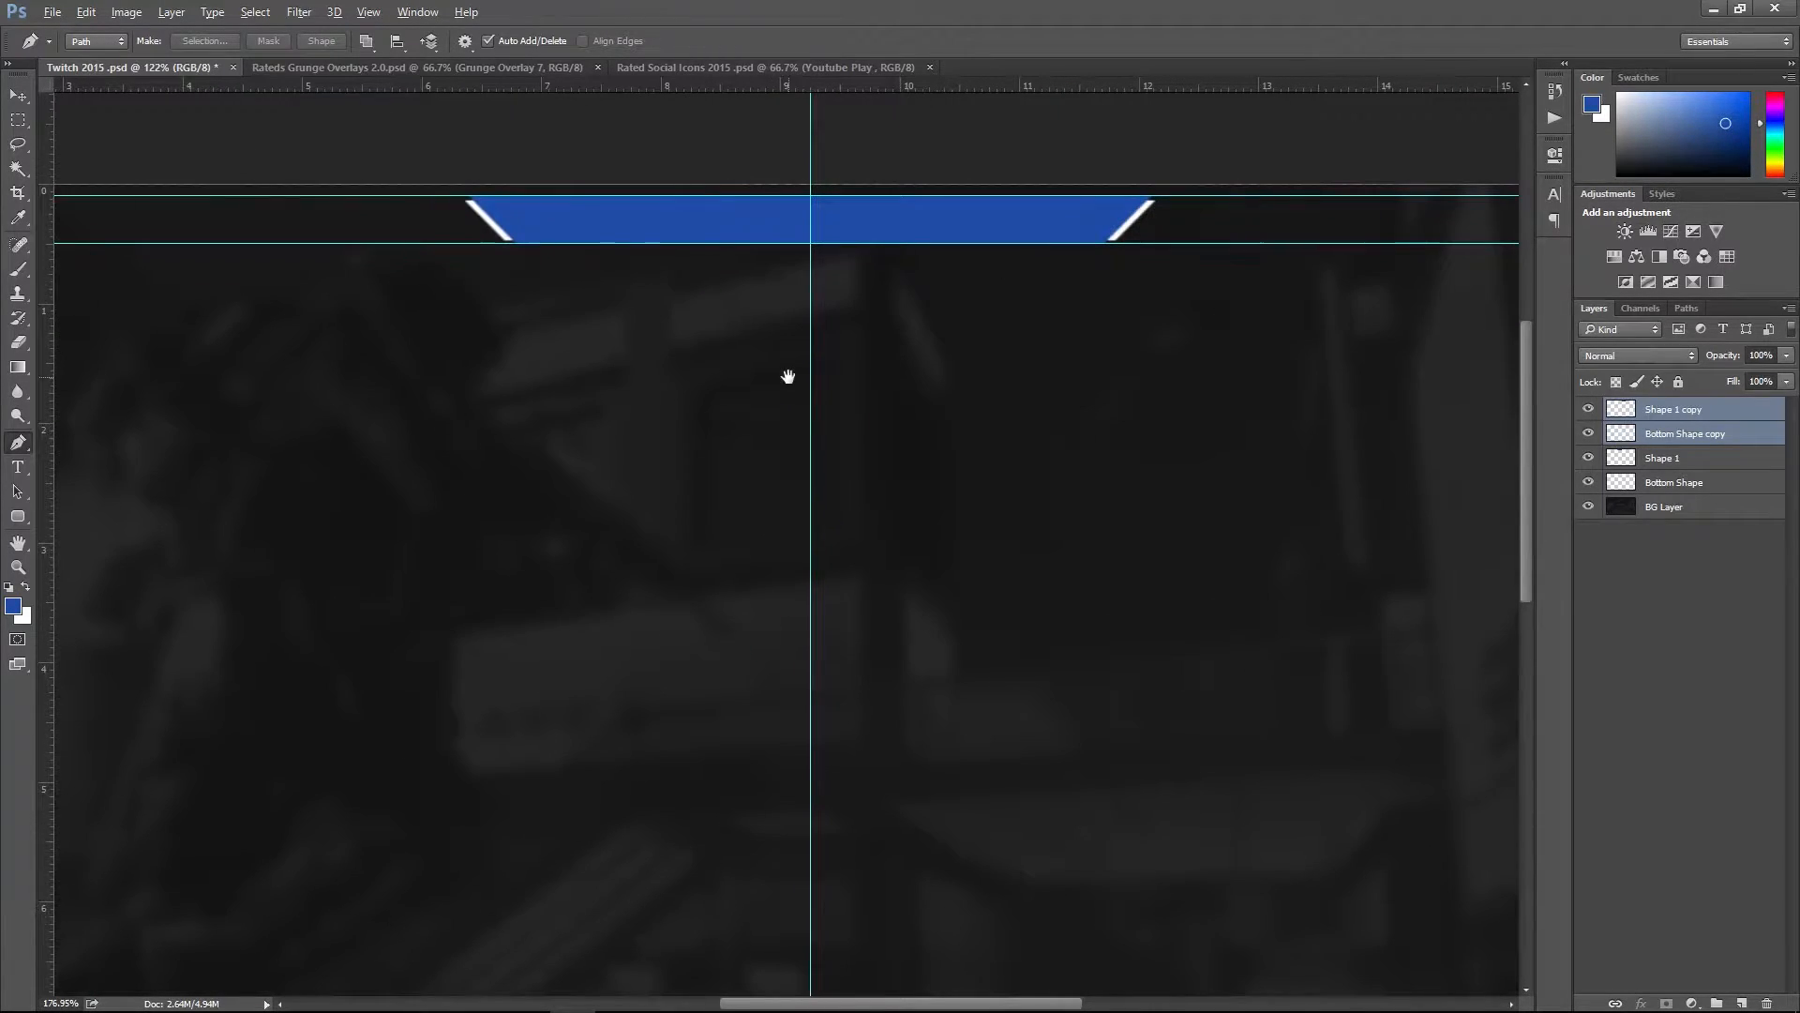
{"action": "left_click", "coordinate": [1720, 412]}
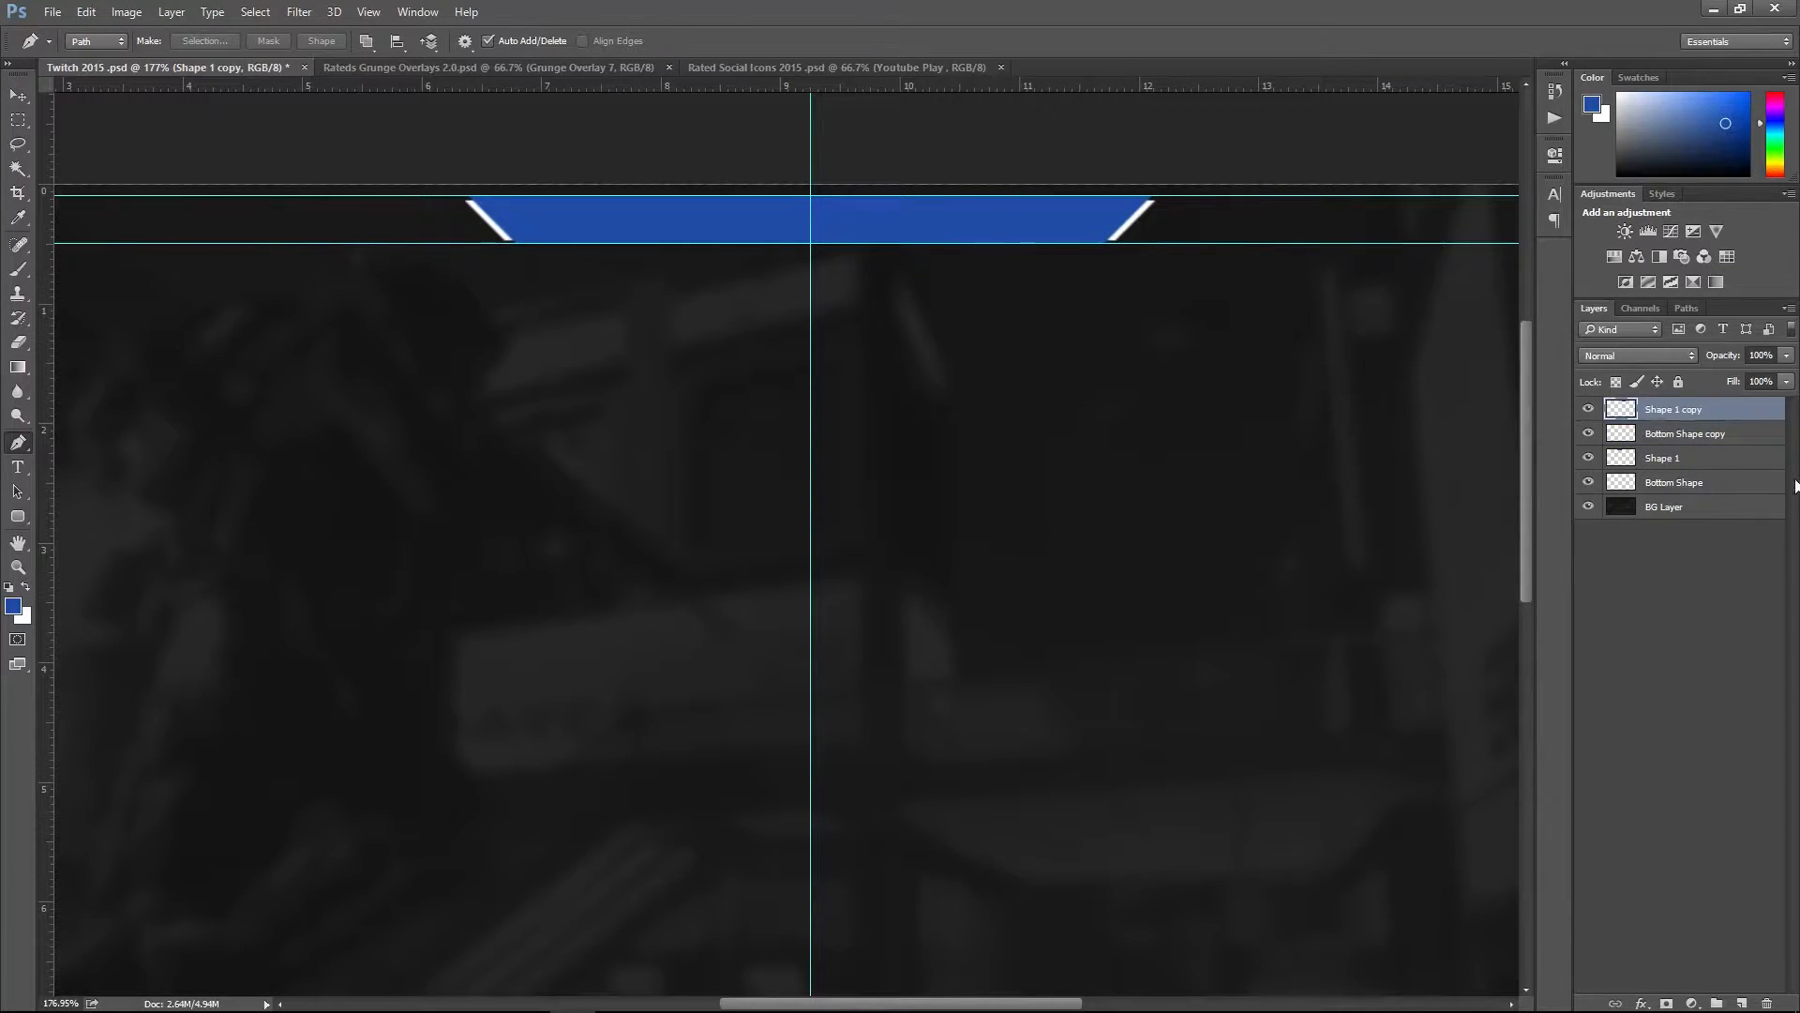
{"action": "left_click", "coordinate": [1712, 462], "text": "ctrl"}
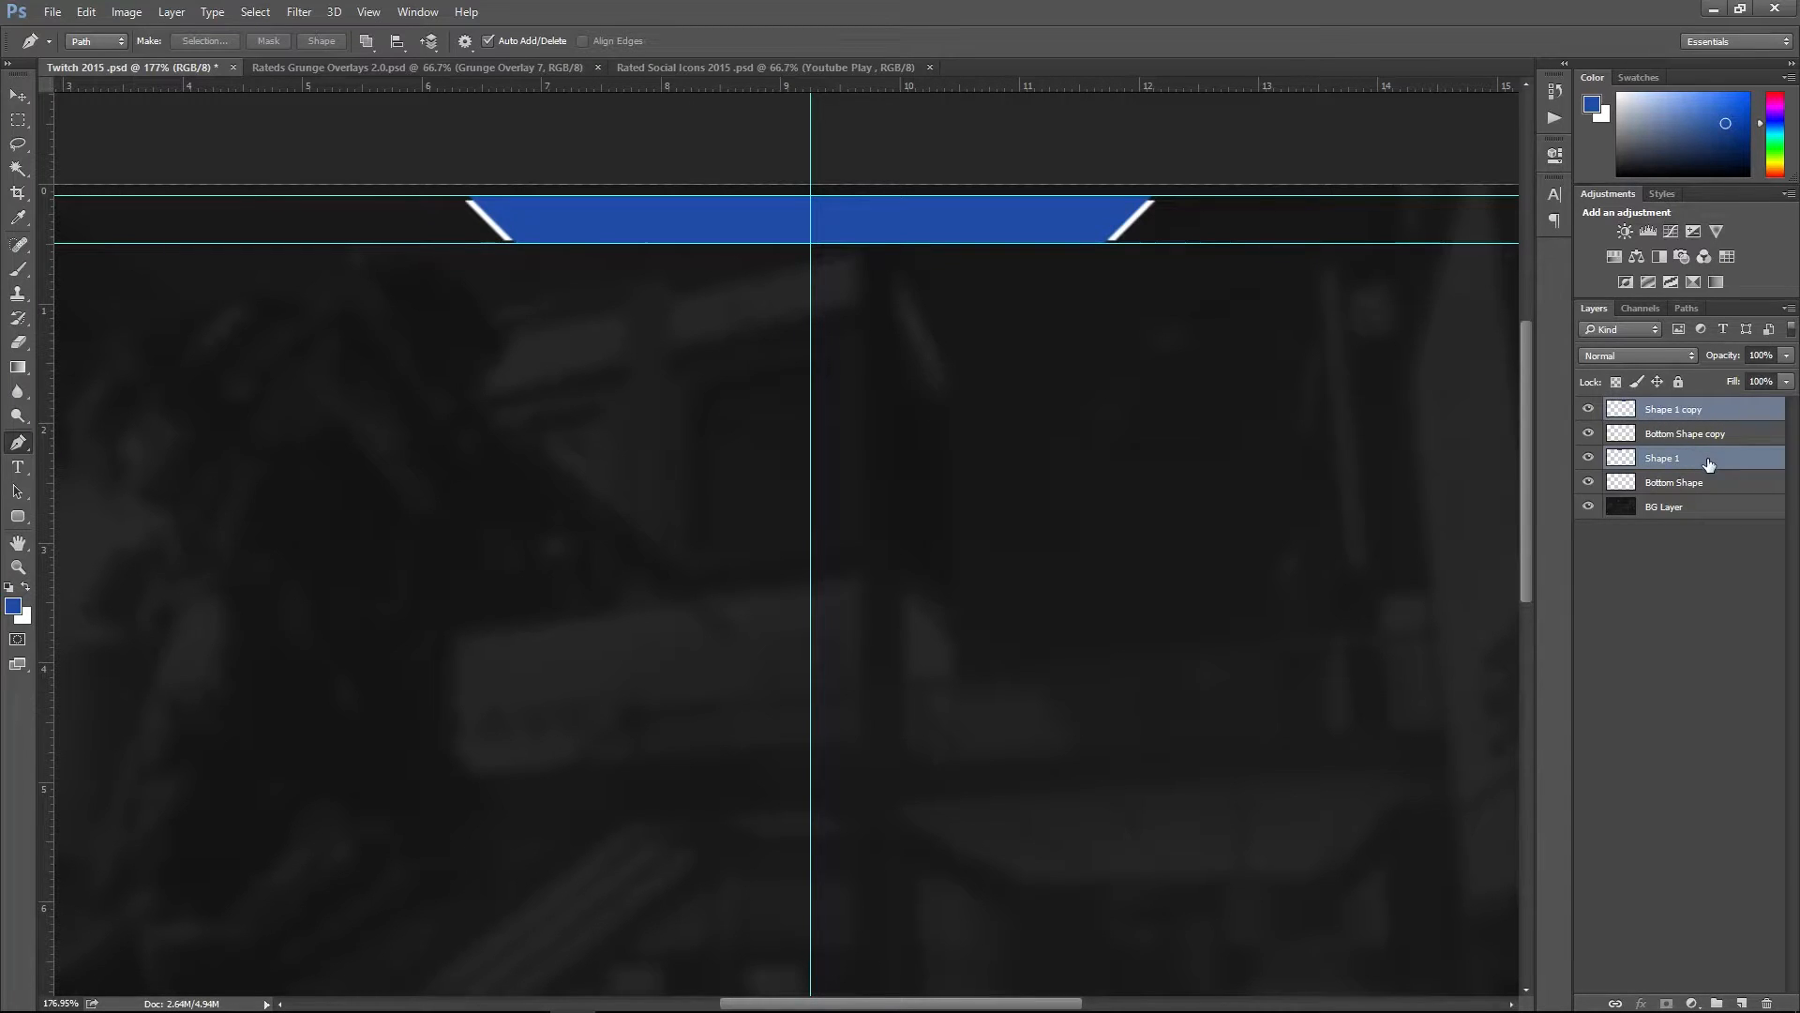
{"action": "right_click", "coordinate": [1704, 465]}
{"action": "left_click", "coordinate": [1486, 717]}
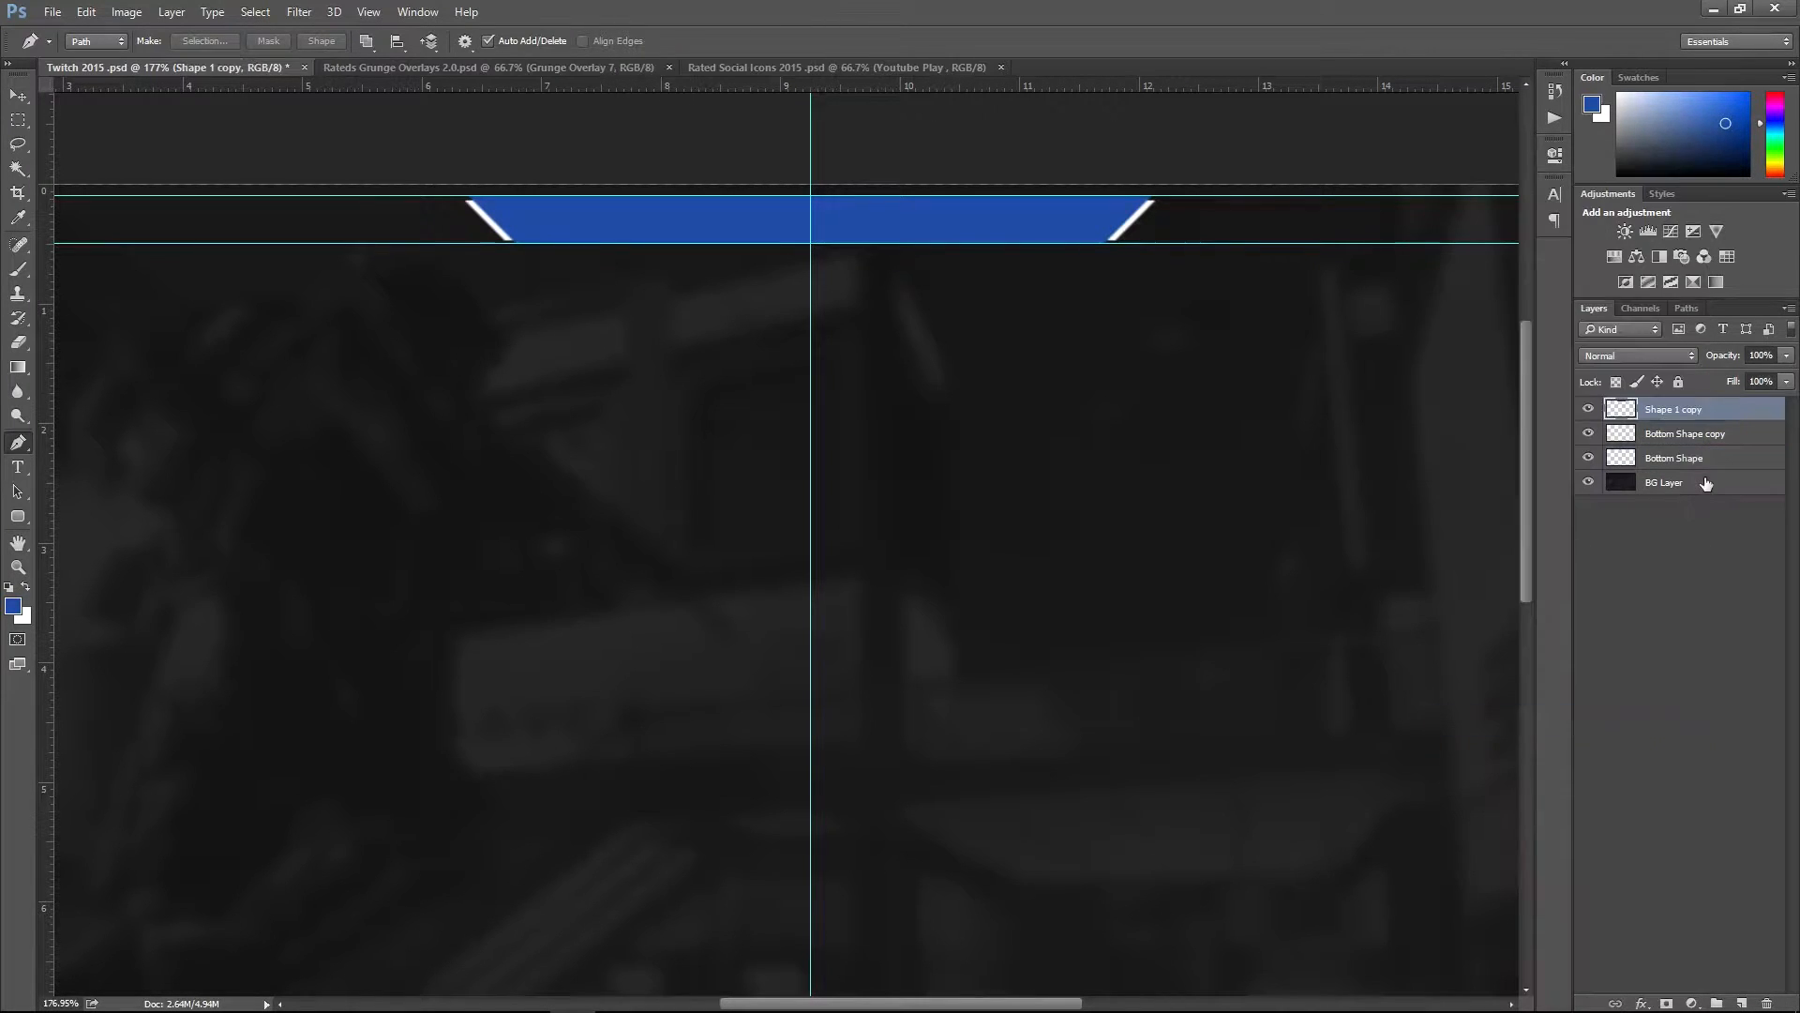
- Toggle the visibility of the merged shape and both Bottom Shape layers to check which part each one holds
{"action": "left_click", "coordinate": [1589, 408]}
{"action": "left_click", "coordinate": [1588, 409]}
{"action": "left_click", "coordinate": [1589, 409]}
{"action": "left_click", "coordinate": [1589, 409]}
{"action": "left_click", "coordinate": [1588, 408]}
{"action": "left_click", "coordinate": [1588, 409]}
{"action": "left_click", "coordinate": [1588, 432]}
{"action": "left_click", "coordinate": [1589, 433]}
{"action": "left_click", "coordinate": [1588, 458]}
{"action": "left_click", "coordinate": [1588, 458]}
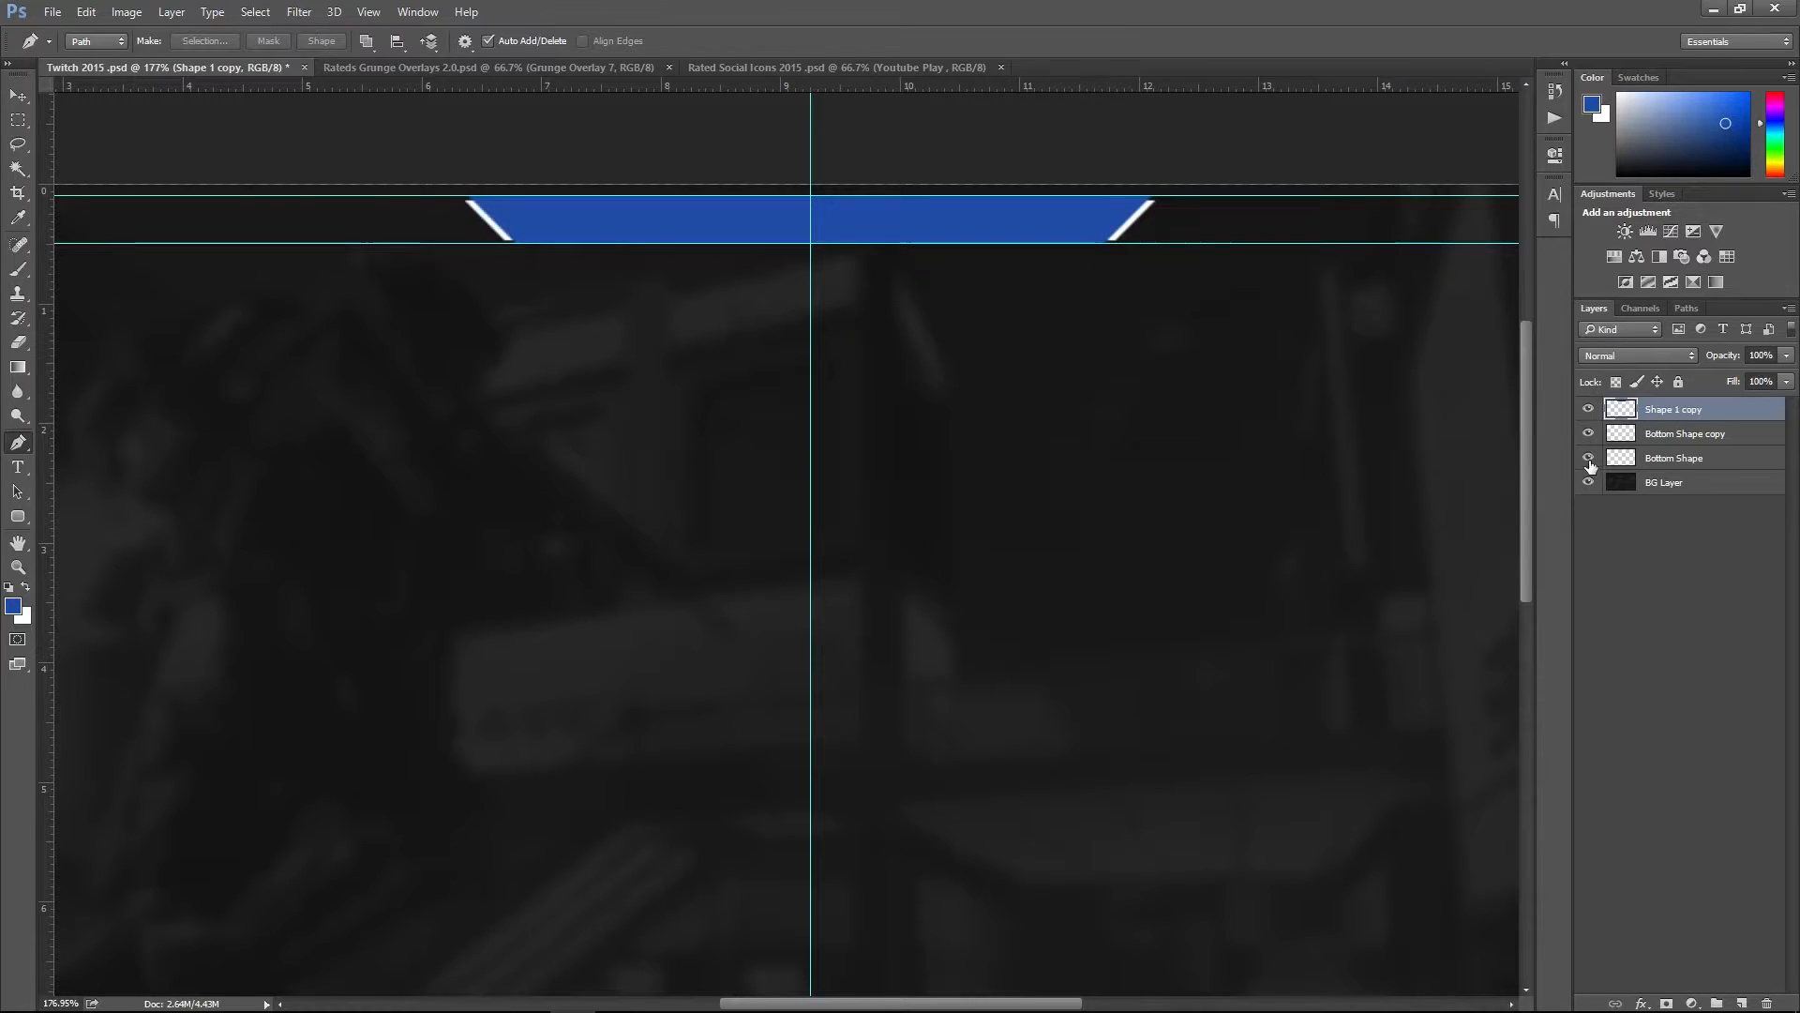
- Rename the merged Shape 1 copy layer Top Shape, and the two white accent layers Bottom Shape #1 and Bottom Shape #2
{"action": "double_click", "coordinate": [1682, 409]}
{"action": "type", "text": "Top Shape"}
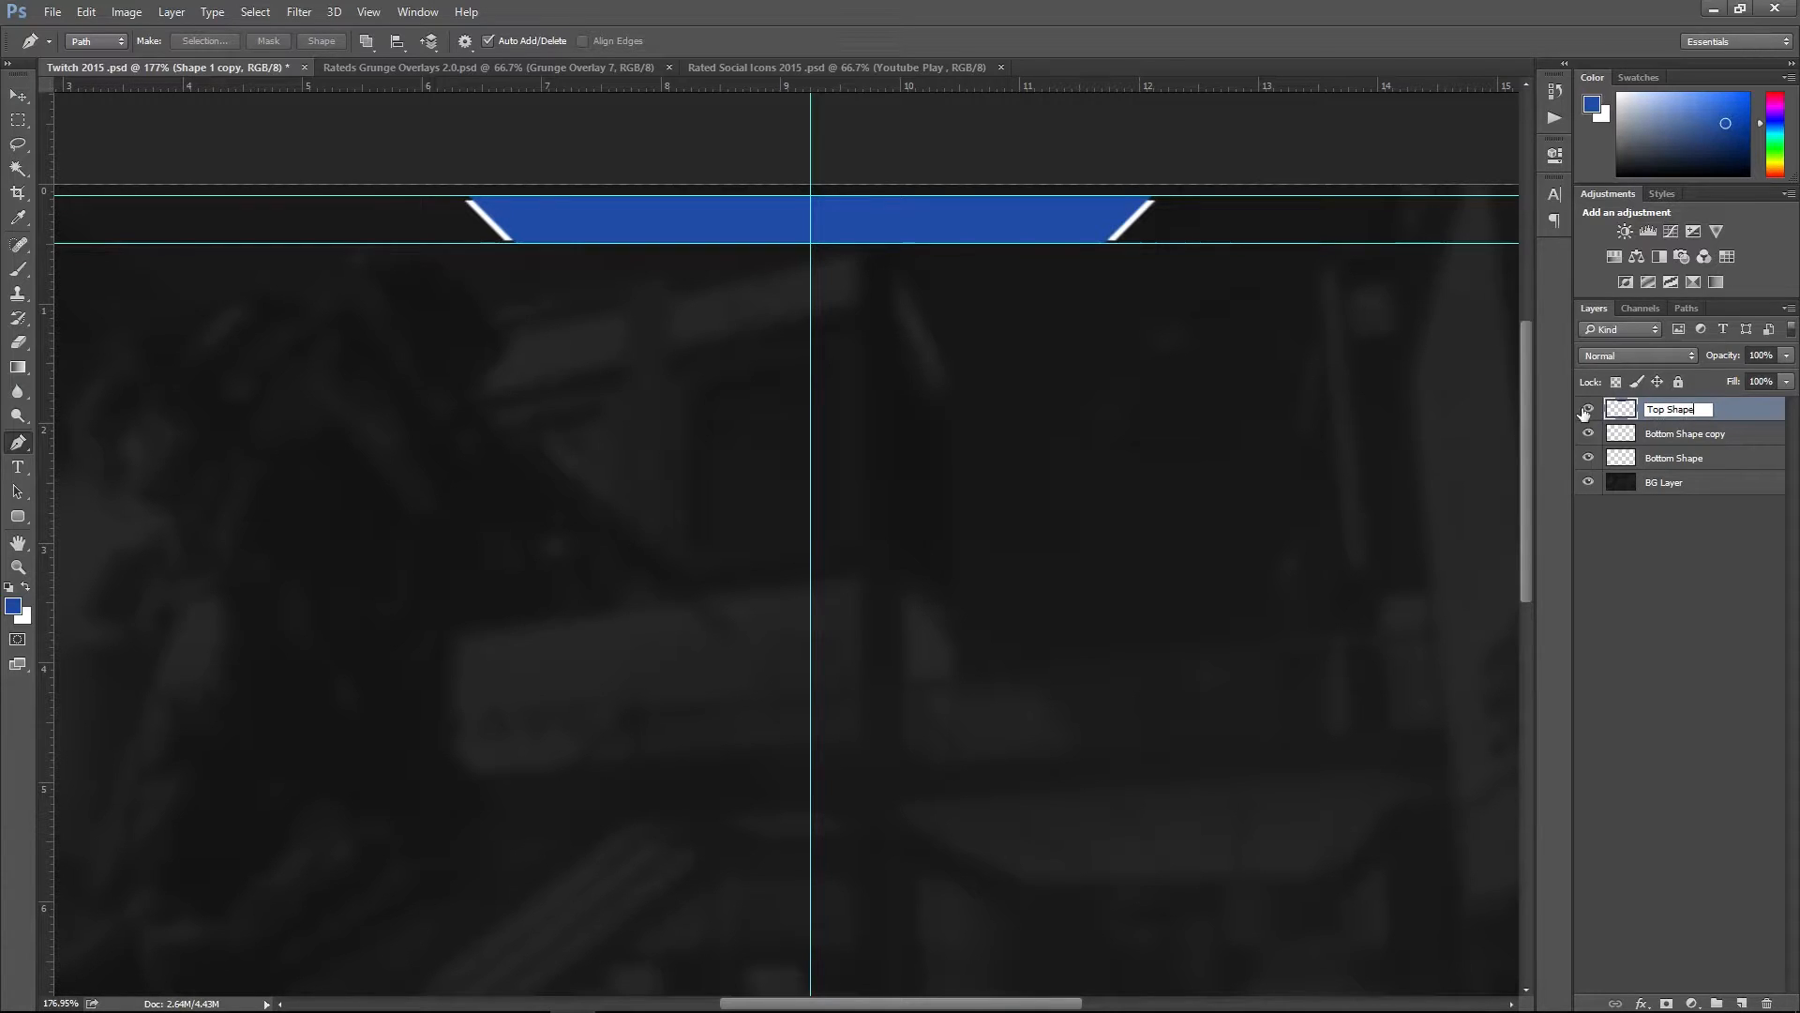
{"action": "double_click", "coordinate": [1655, 441]}
{"action": "double_click", "coordinate": [1715, 436]}
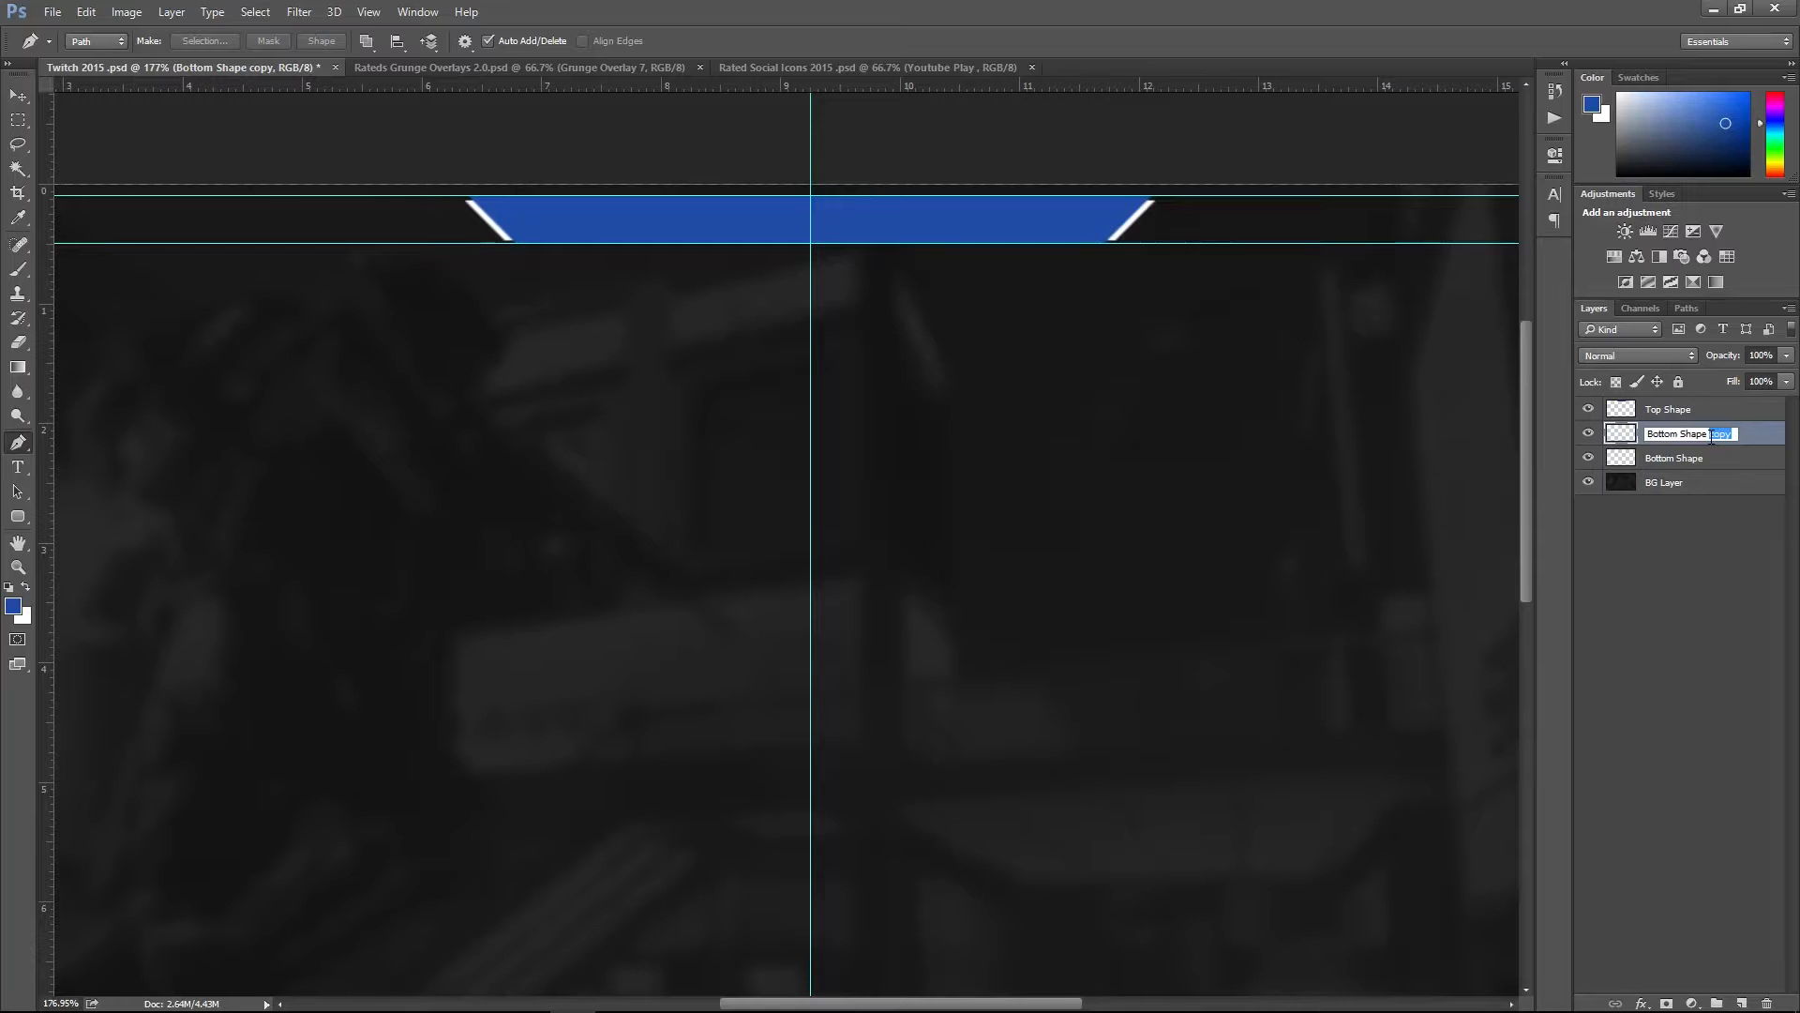
{"action": "type", "text": "#1"}
{"action": "double_click", "coordinate": [1711, 460]}
{"action": "left_click", "coordinate": [1712, 460]}
{"action": "type", "text": "#2"}
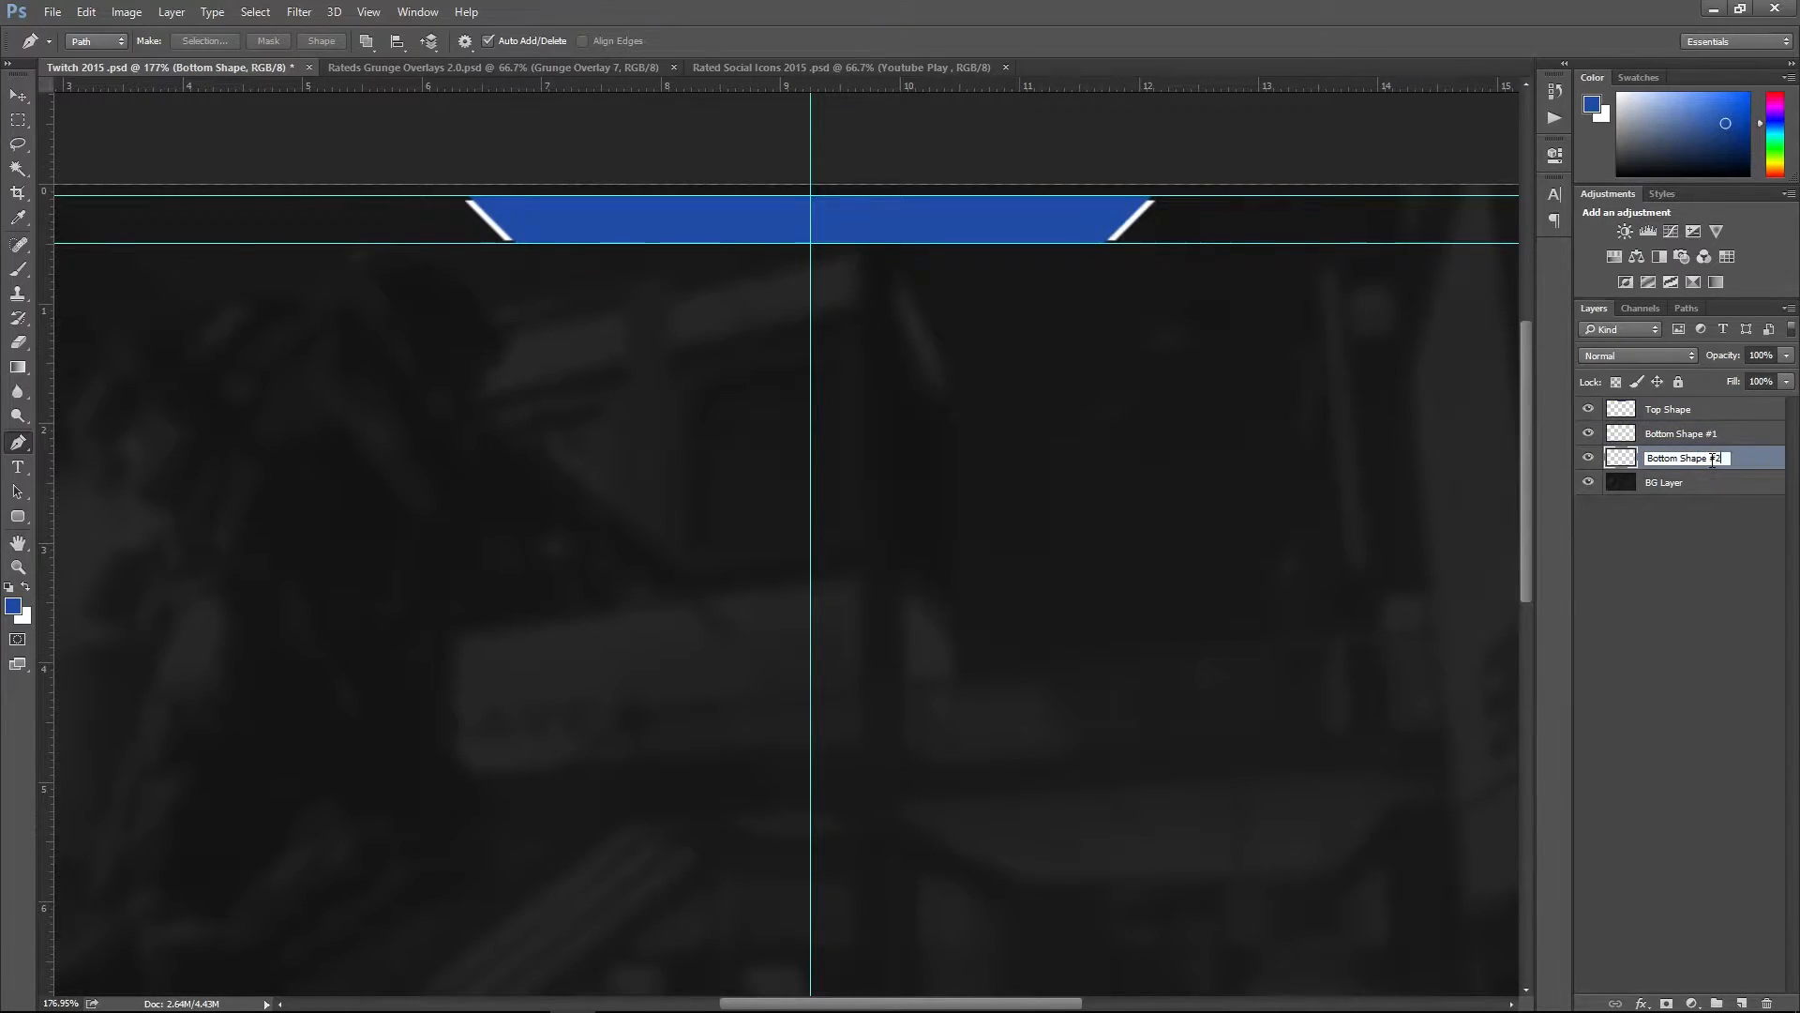
{"action": "left_click", "coordinate": [1755, 504]}
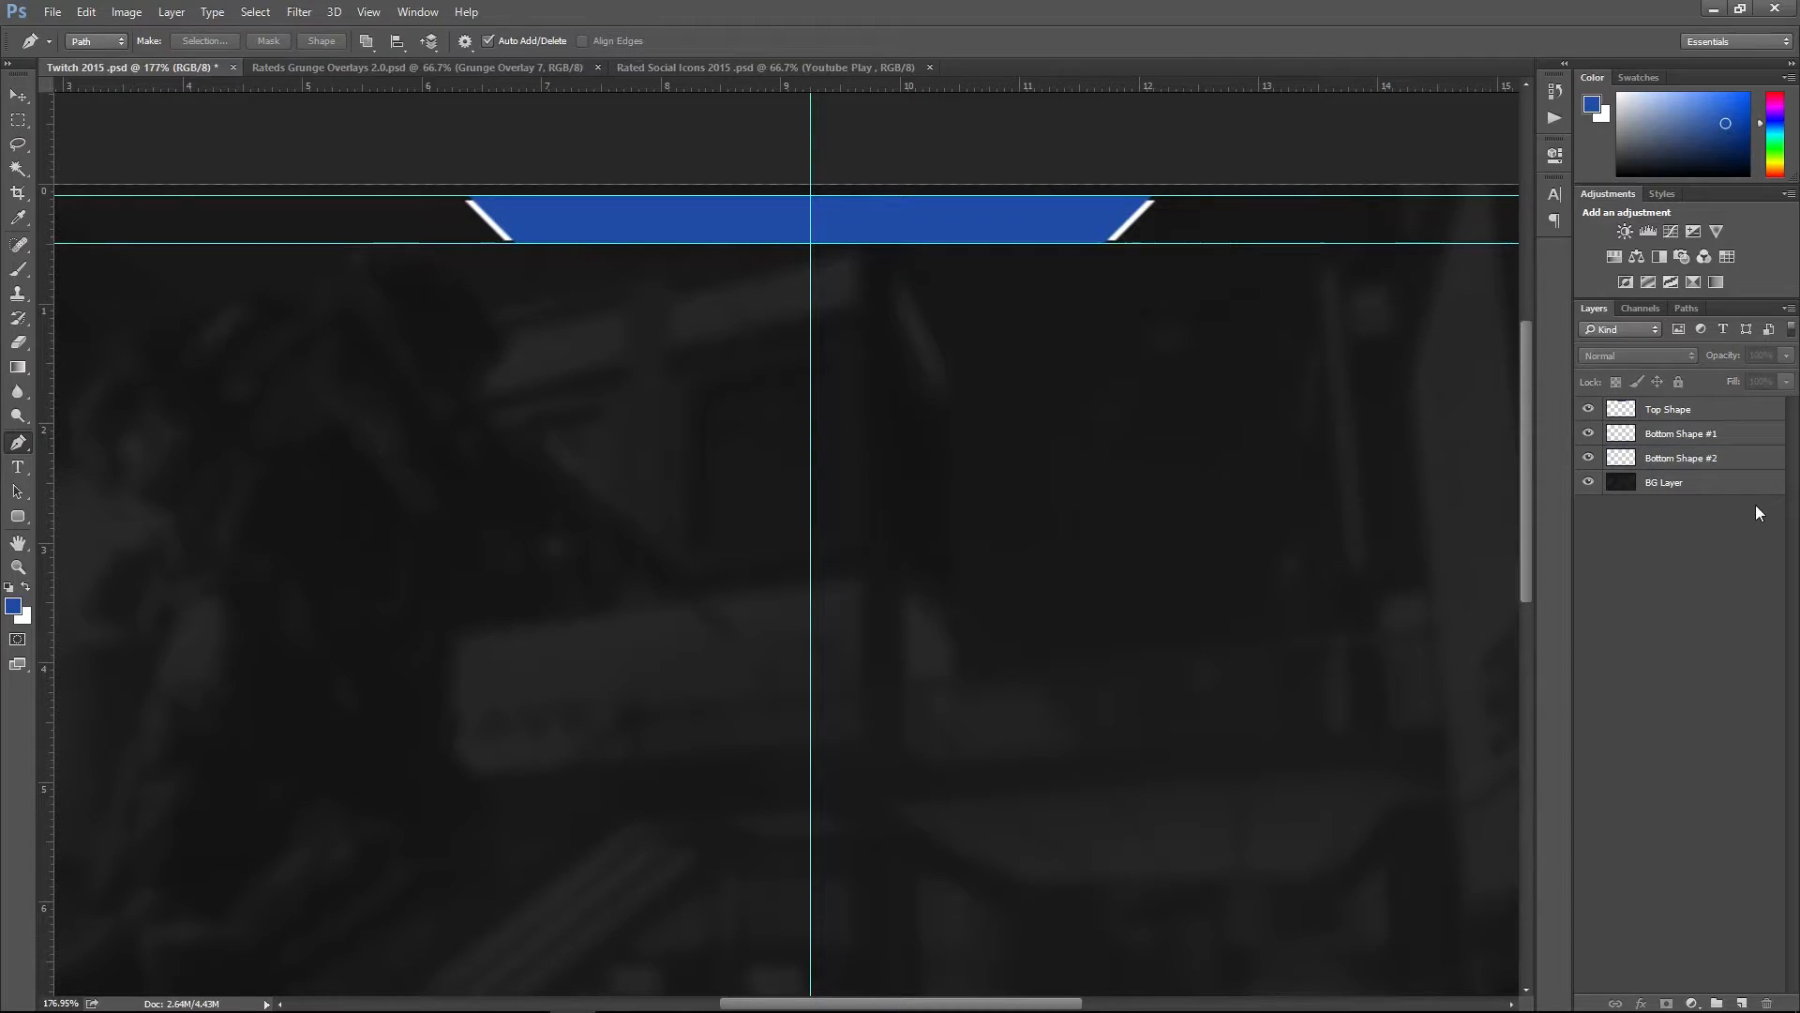
- Add a light blue Inner Glow in Screen mode with 3% choke and 8 px size to the Top Shape layer
{"action": "left_click", "coordinate": [1684, 414]}
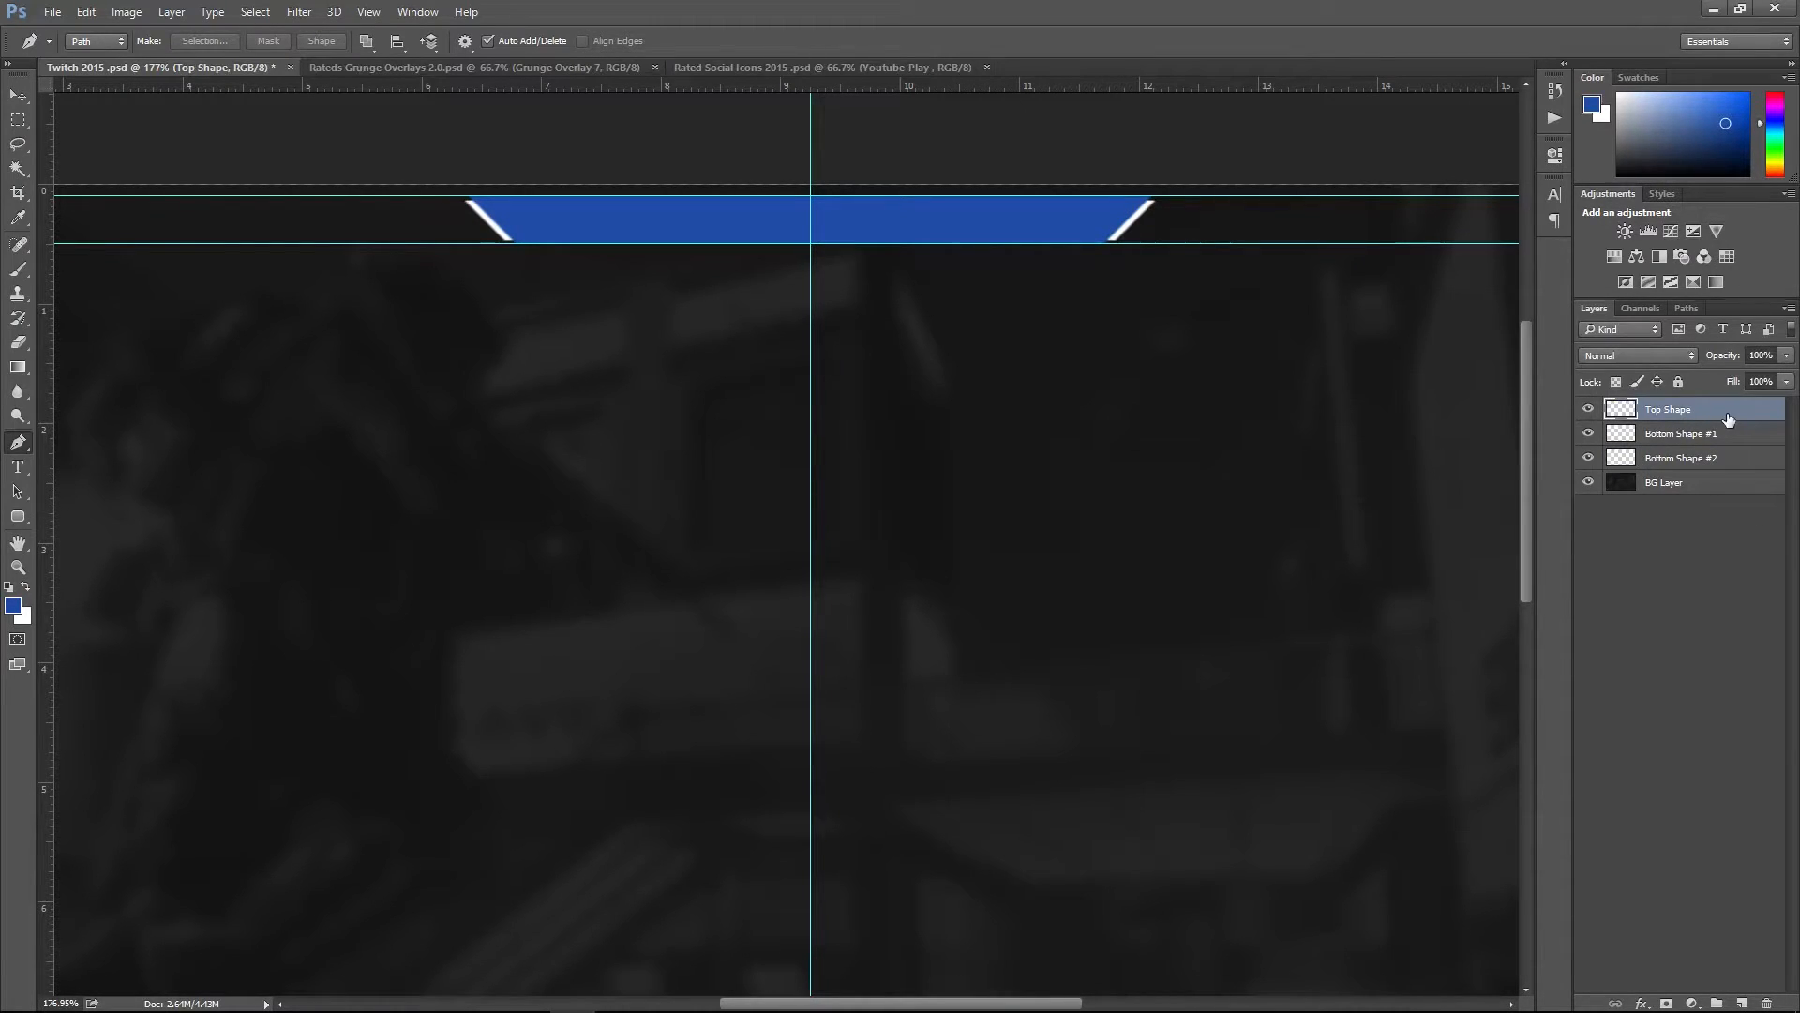
{"action": "double_click", "coordinate": [1728, 418]}
{"action": "mouse_move", "coordinate": [933, 306]}
{"action": "left_mouse_down"}
{"action": "mouse_move", "coordinate": [940, 277]}
{"action": "mouse_move", "coordinate": [918, 283]}
{"action": "left_mouse_up"}
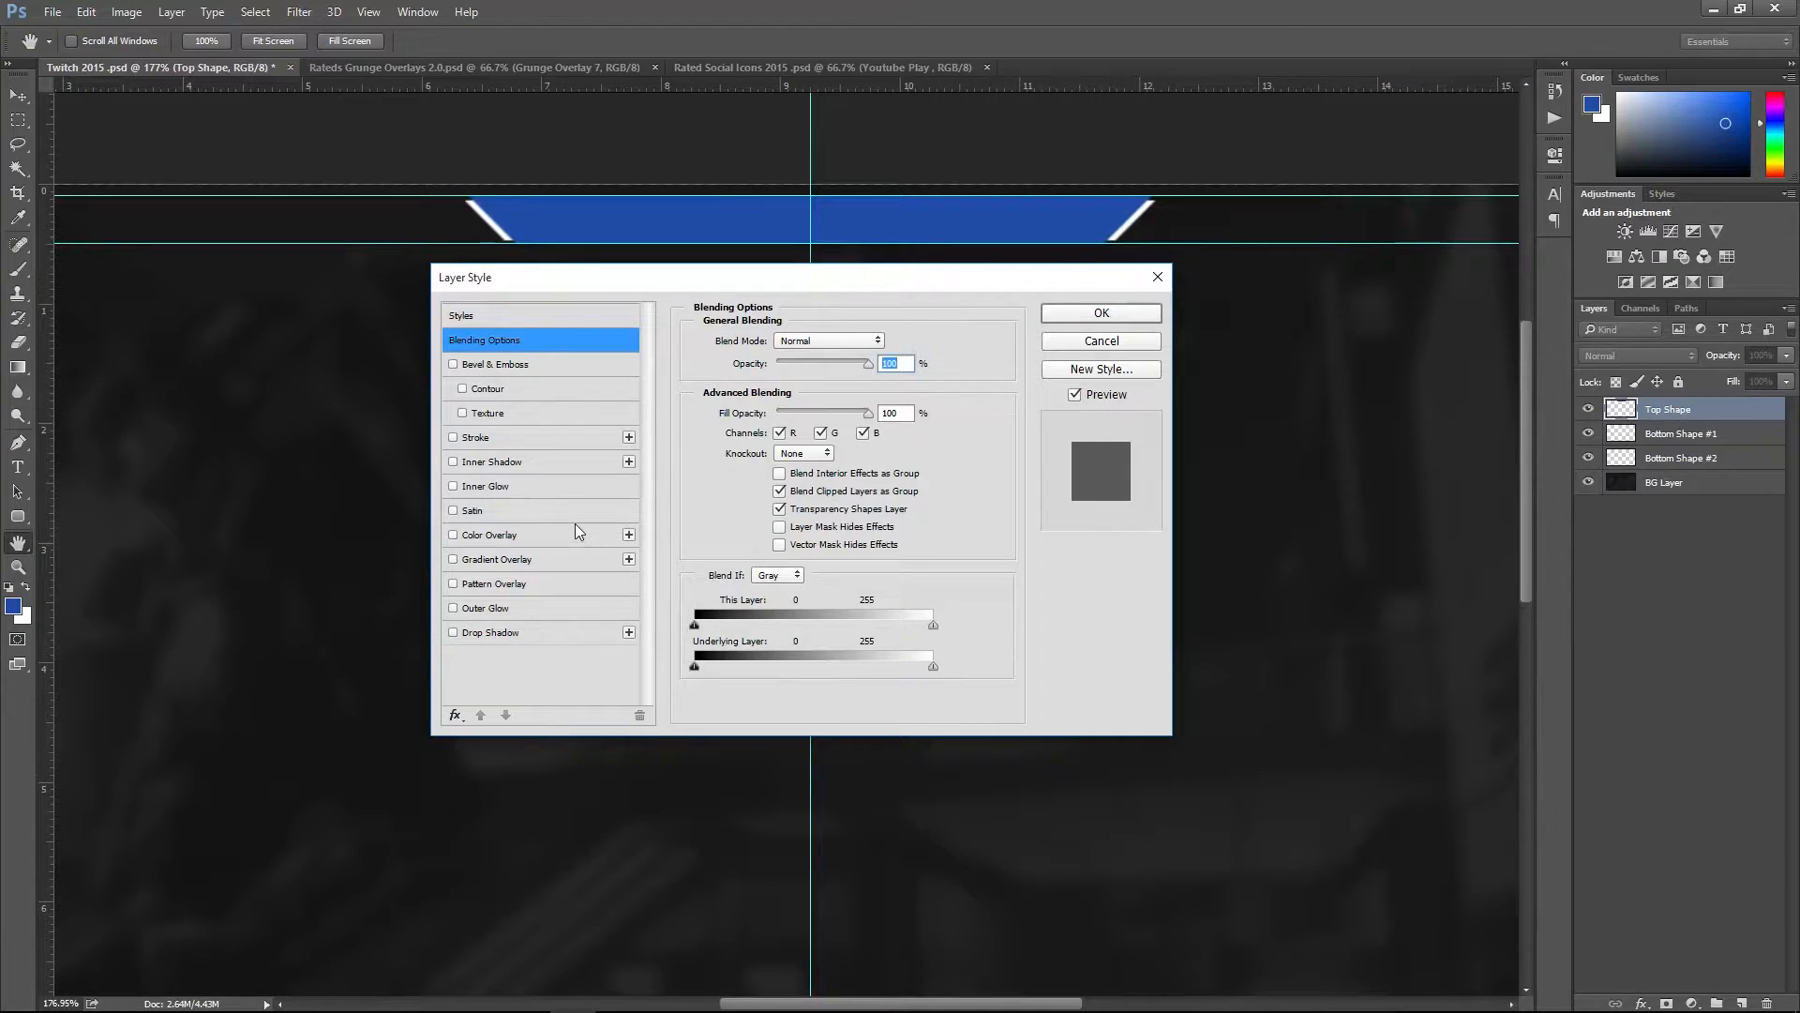
{"action": "left_click", "coordinate": [453, 486]}
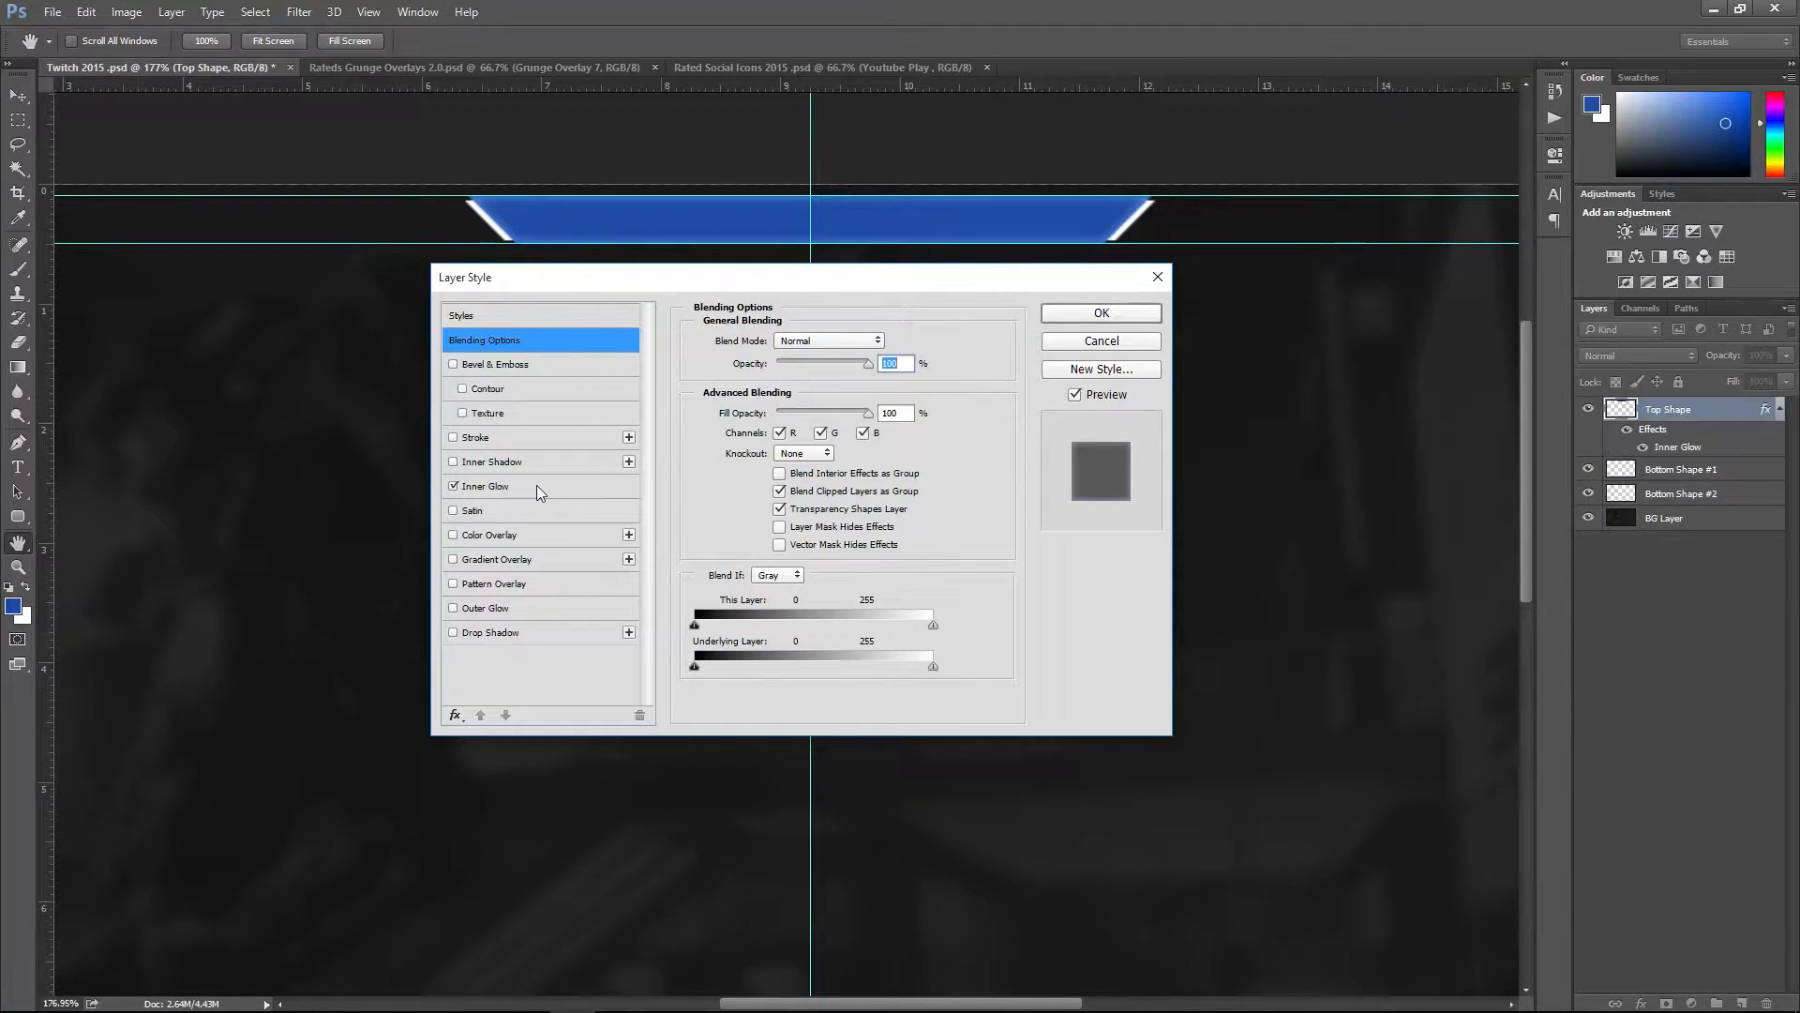
{"action": "left_click", "coordinate": [537, 486]}
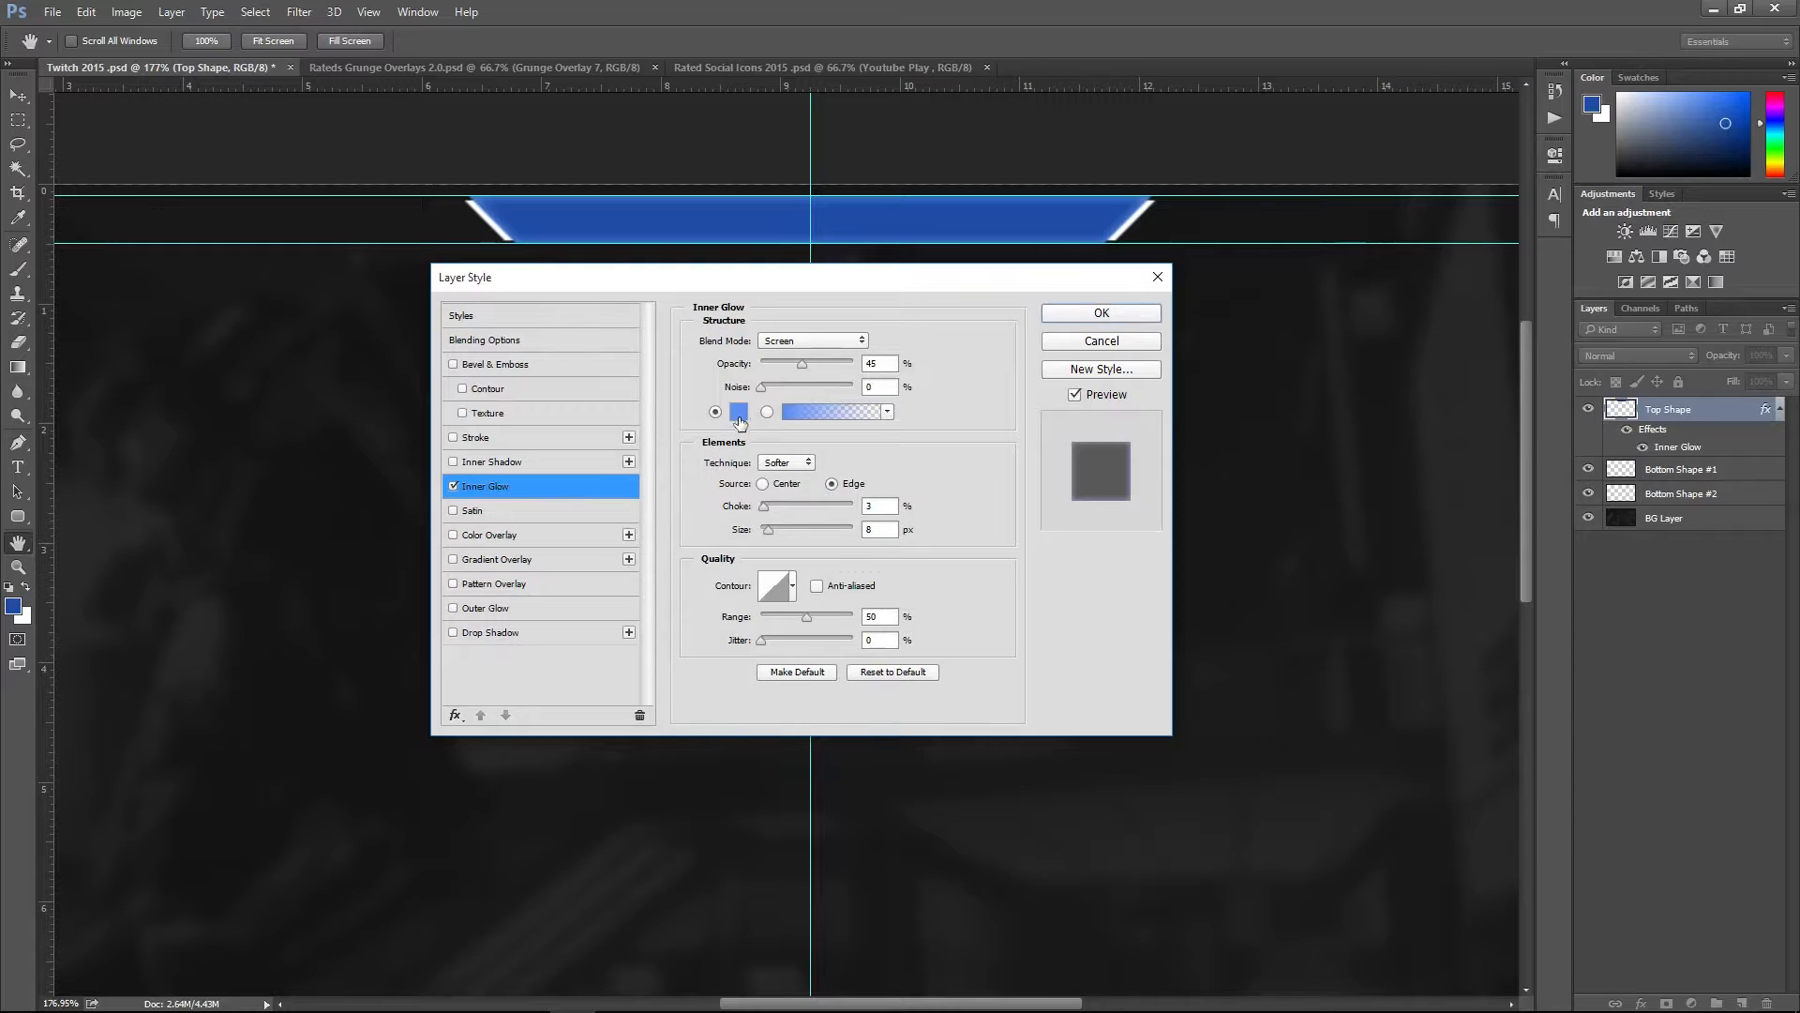
{"action": "double_click", "coordinate": [877, 367]}
- Add an unreversed linear Gradient Overlay to Top Shape in Overlay mode at 45% opacity, 90° angle and 79% scale
{"action": "left_click", "coordinate": [503, 562]}
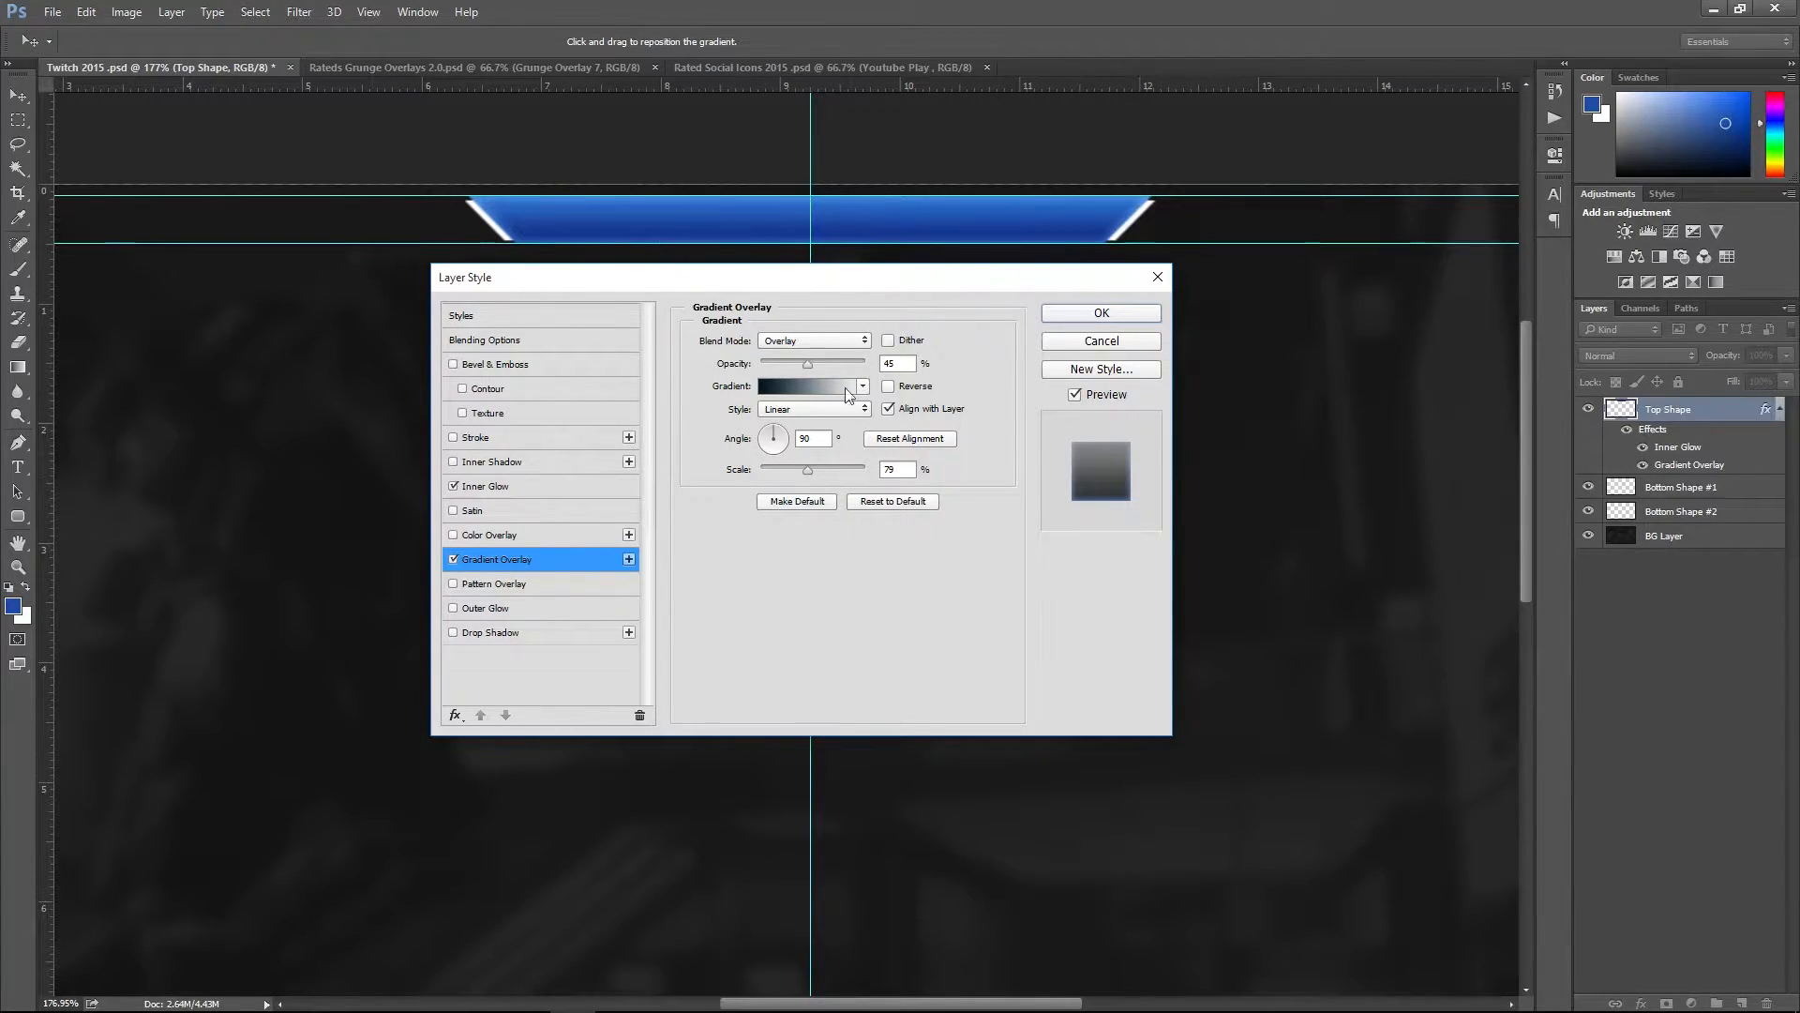
{"action": "left_click", "coordinate": [888, 387]}
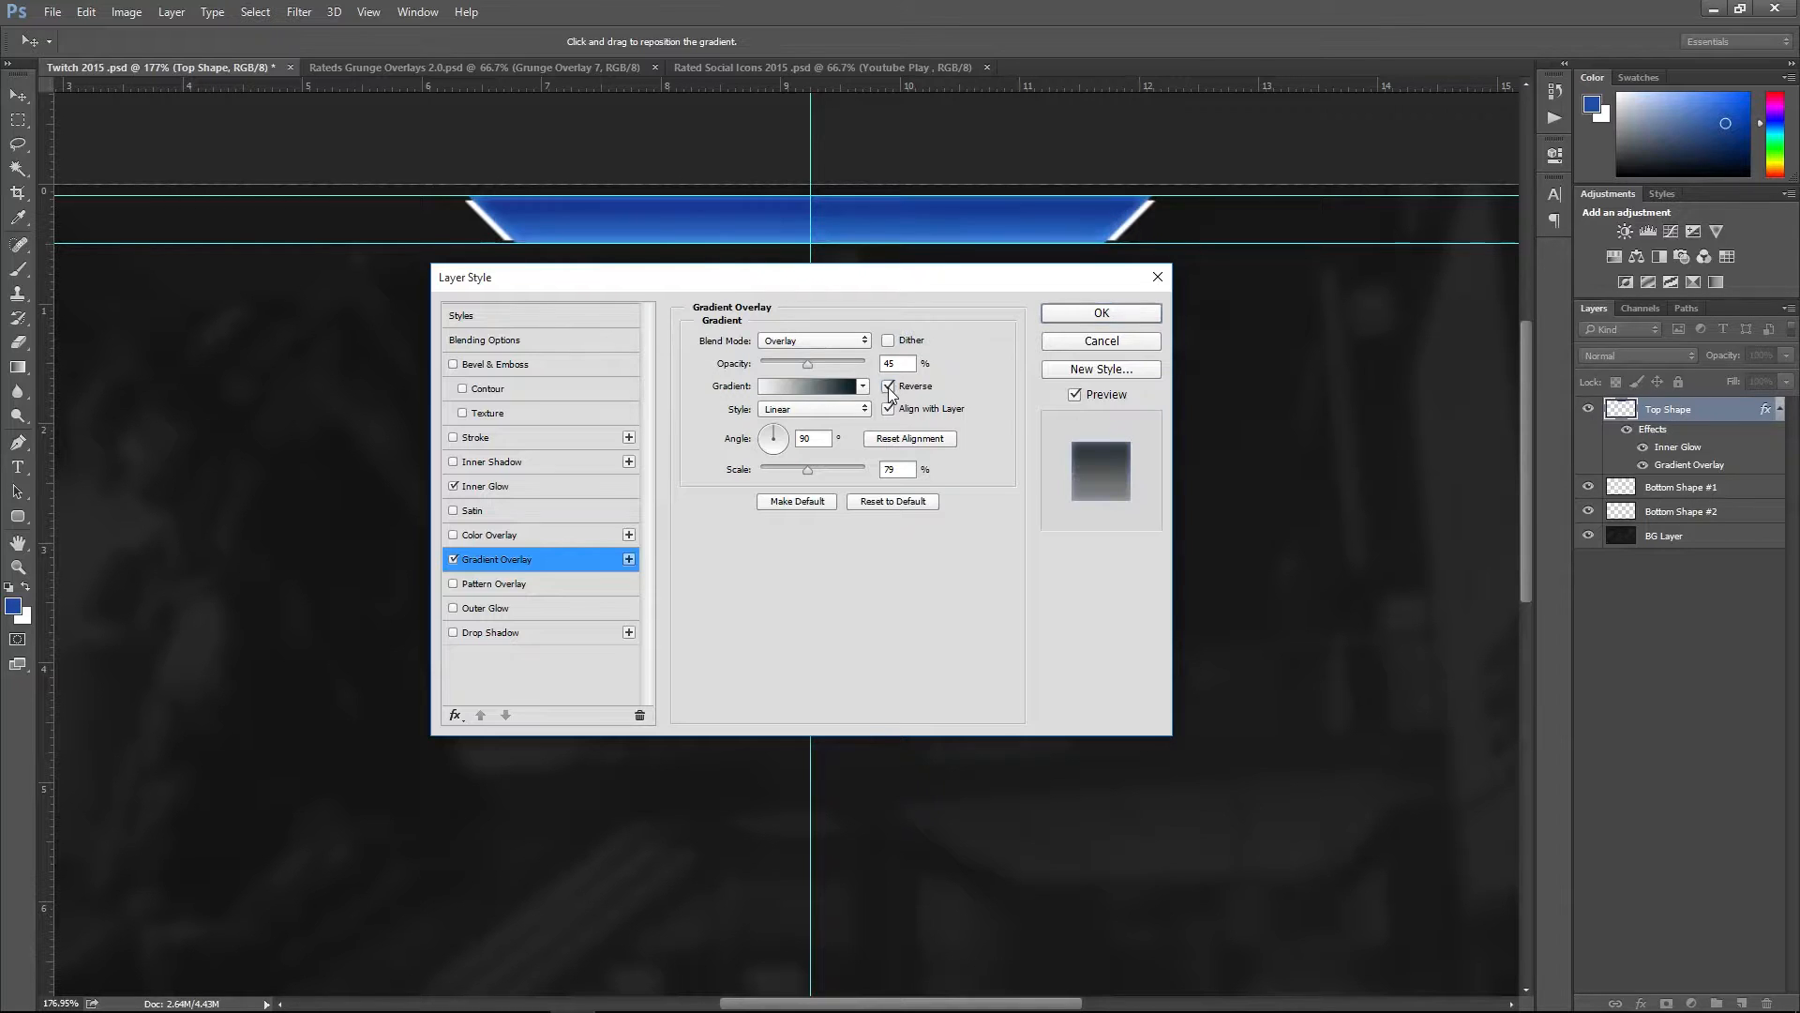
{"action": "left_click", "coordinate": [888, 387]}
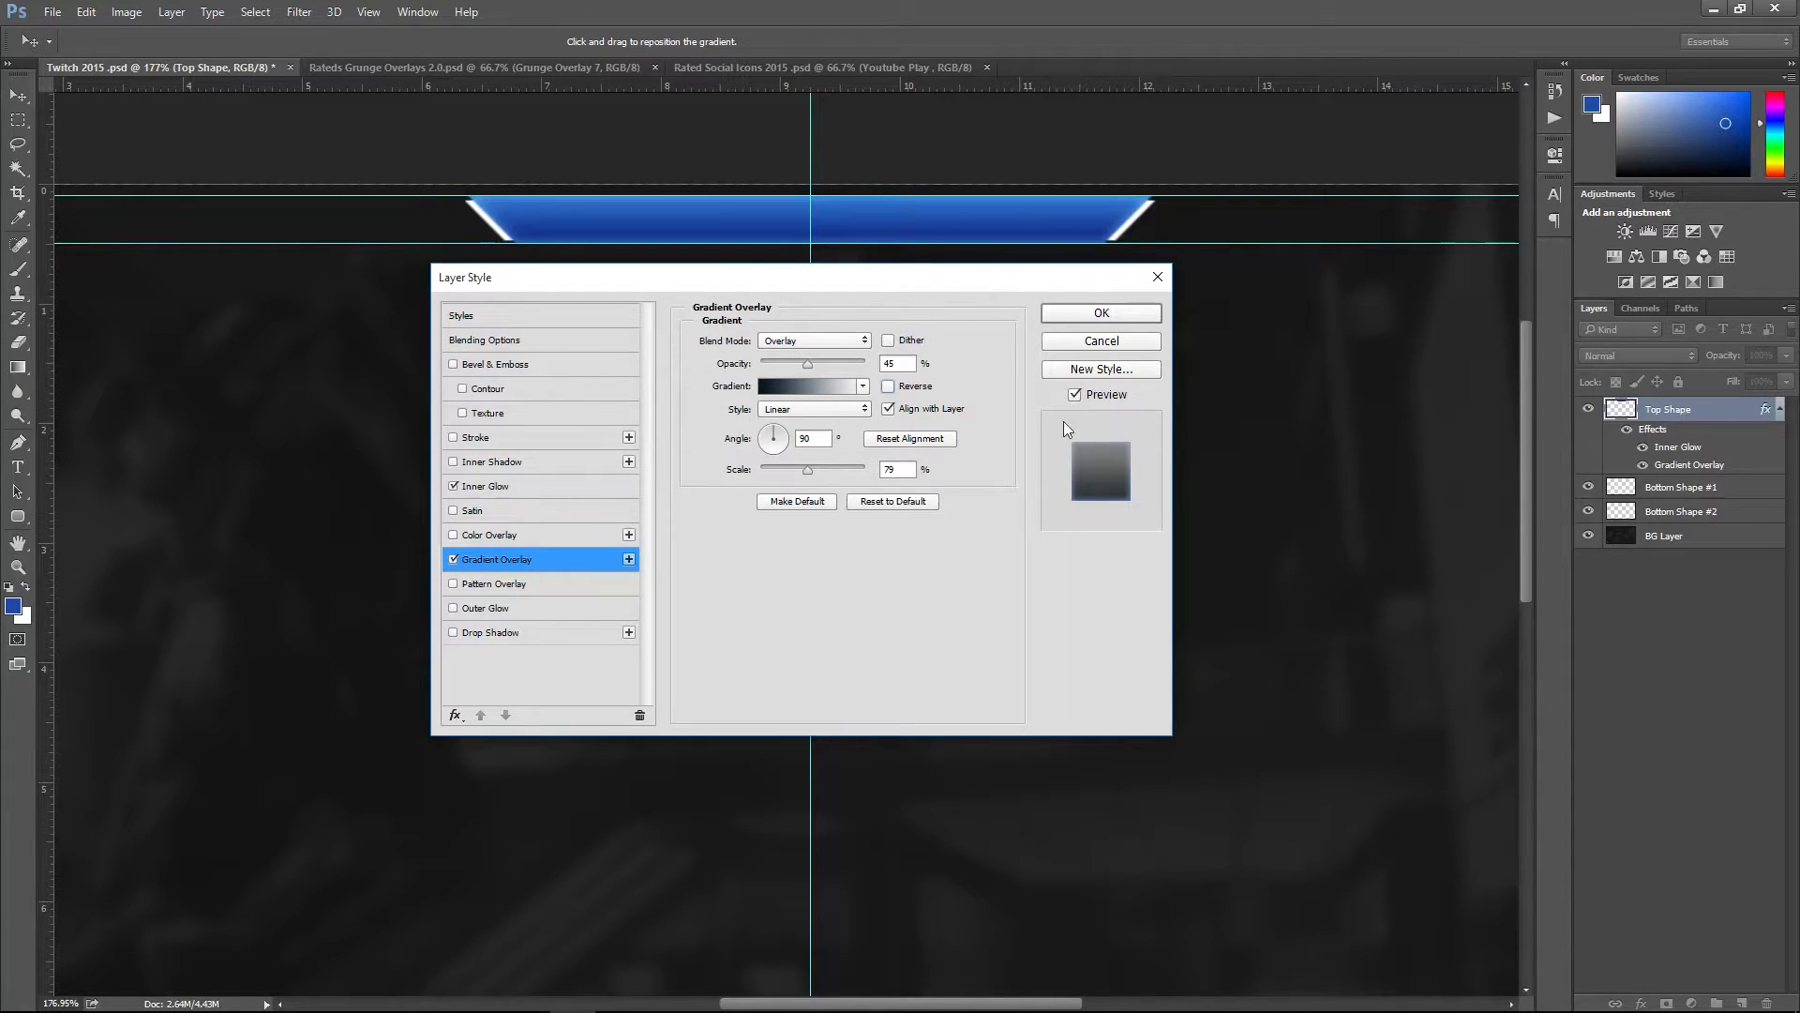
{"action": "left_click", "coordinate": [1096, 312]}
- Add a black Drop Shadow to Top Shape with 55% opacity, 112° angle, 3 px distance and 3 px size, and apply the layer style
{"action": "left_click", "coordinate": [535, 633]}
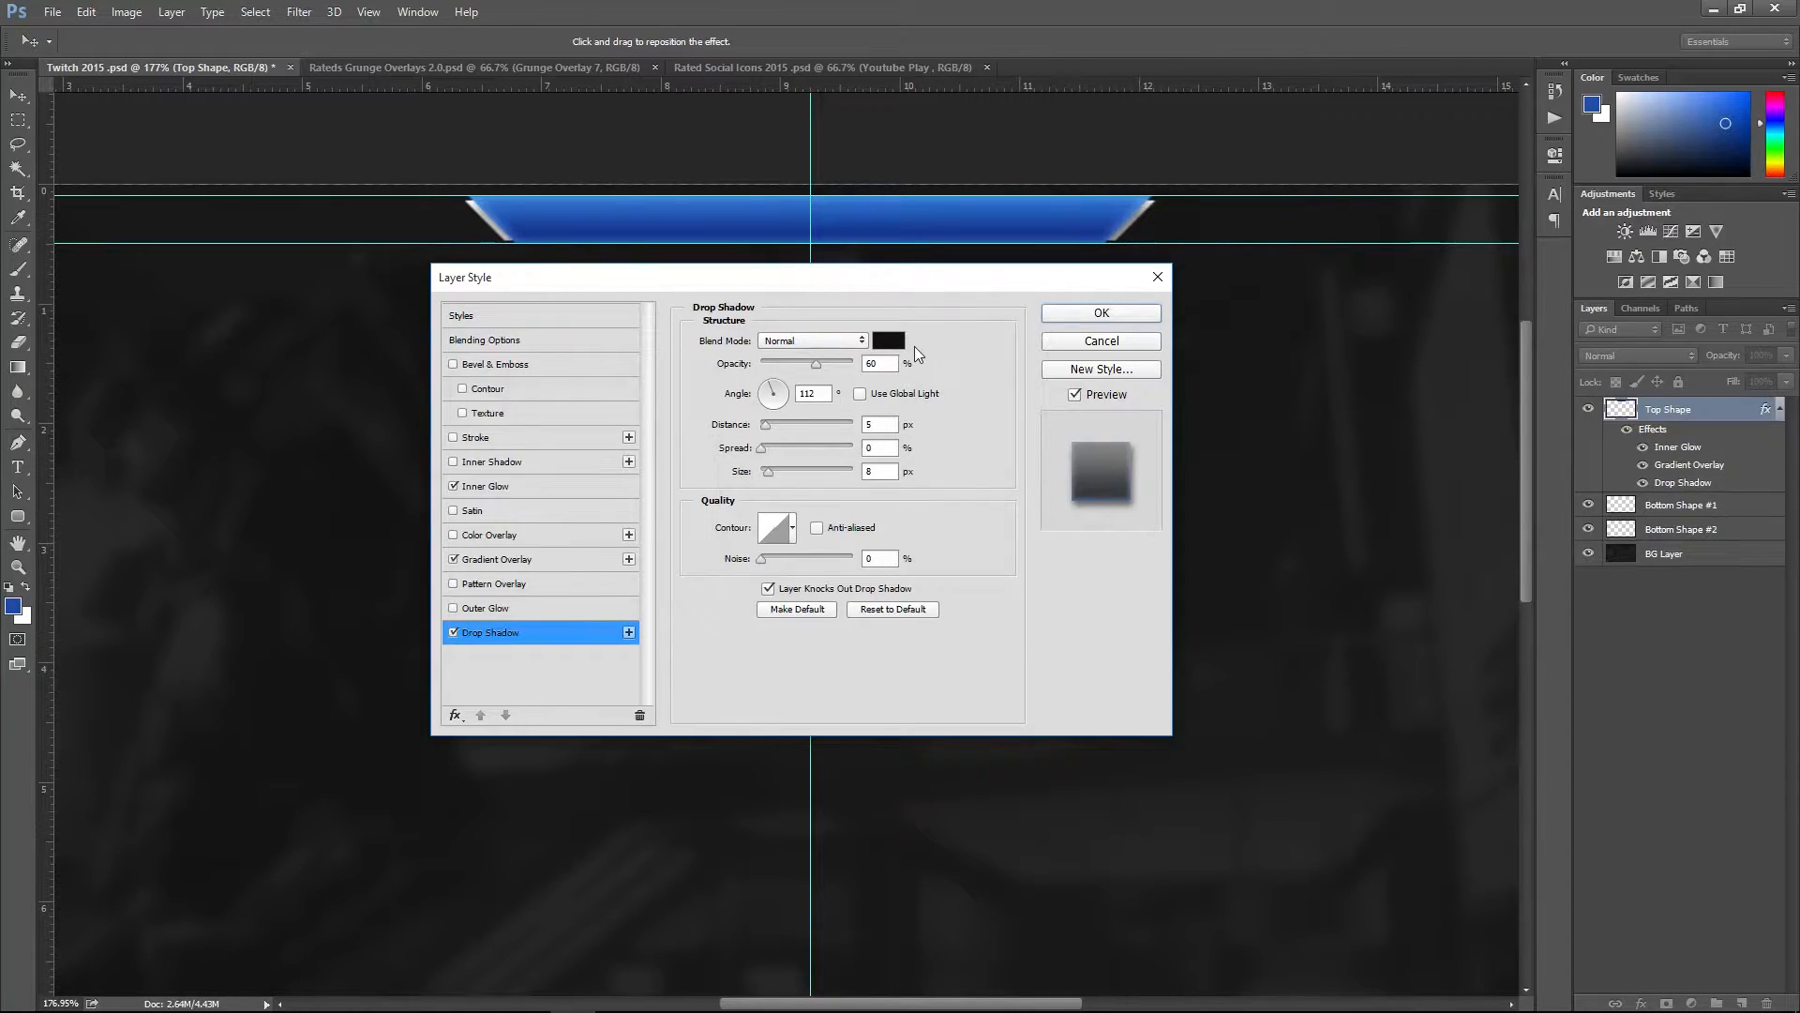
{"action": "left_click", "coordinate": [812, 364]}
{"action": "type", "text": "55"}
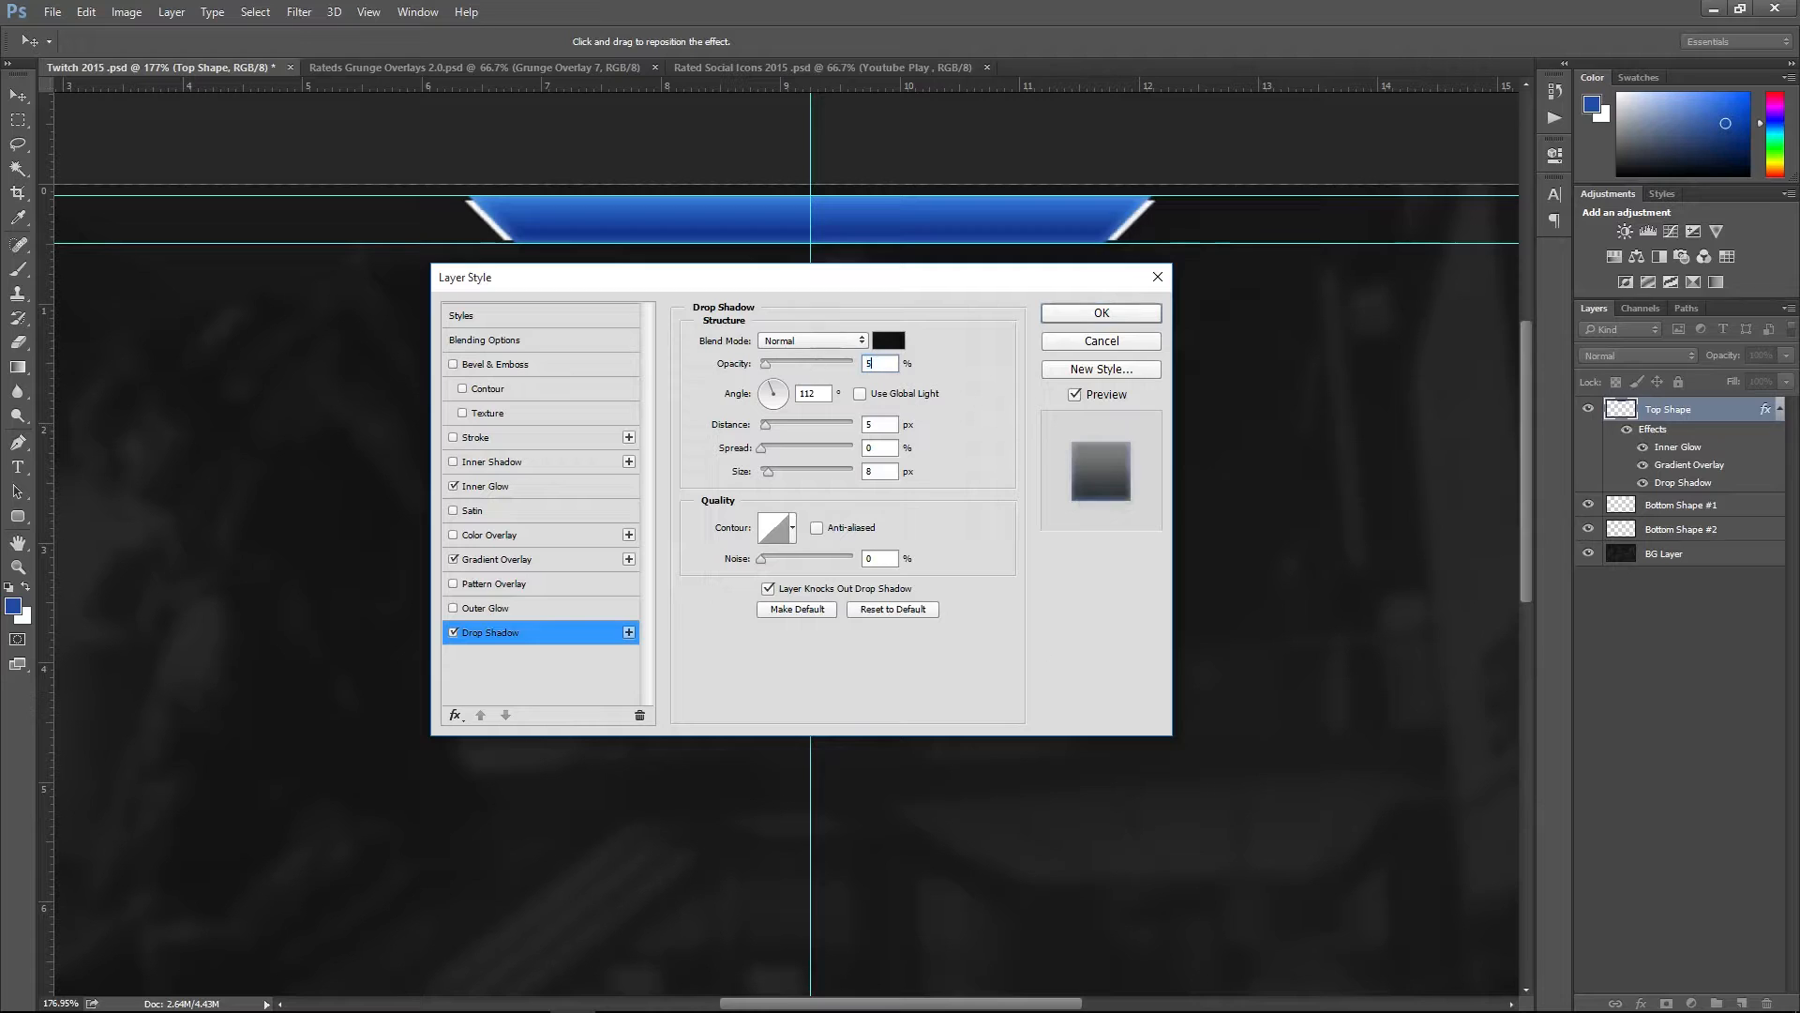
{"action": "left_click", "coordinate": [763, 423]}
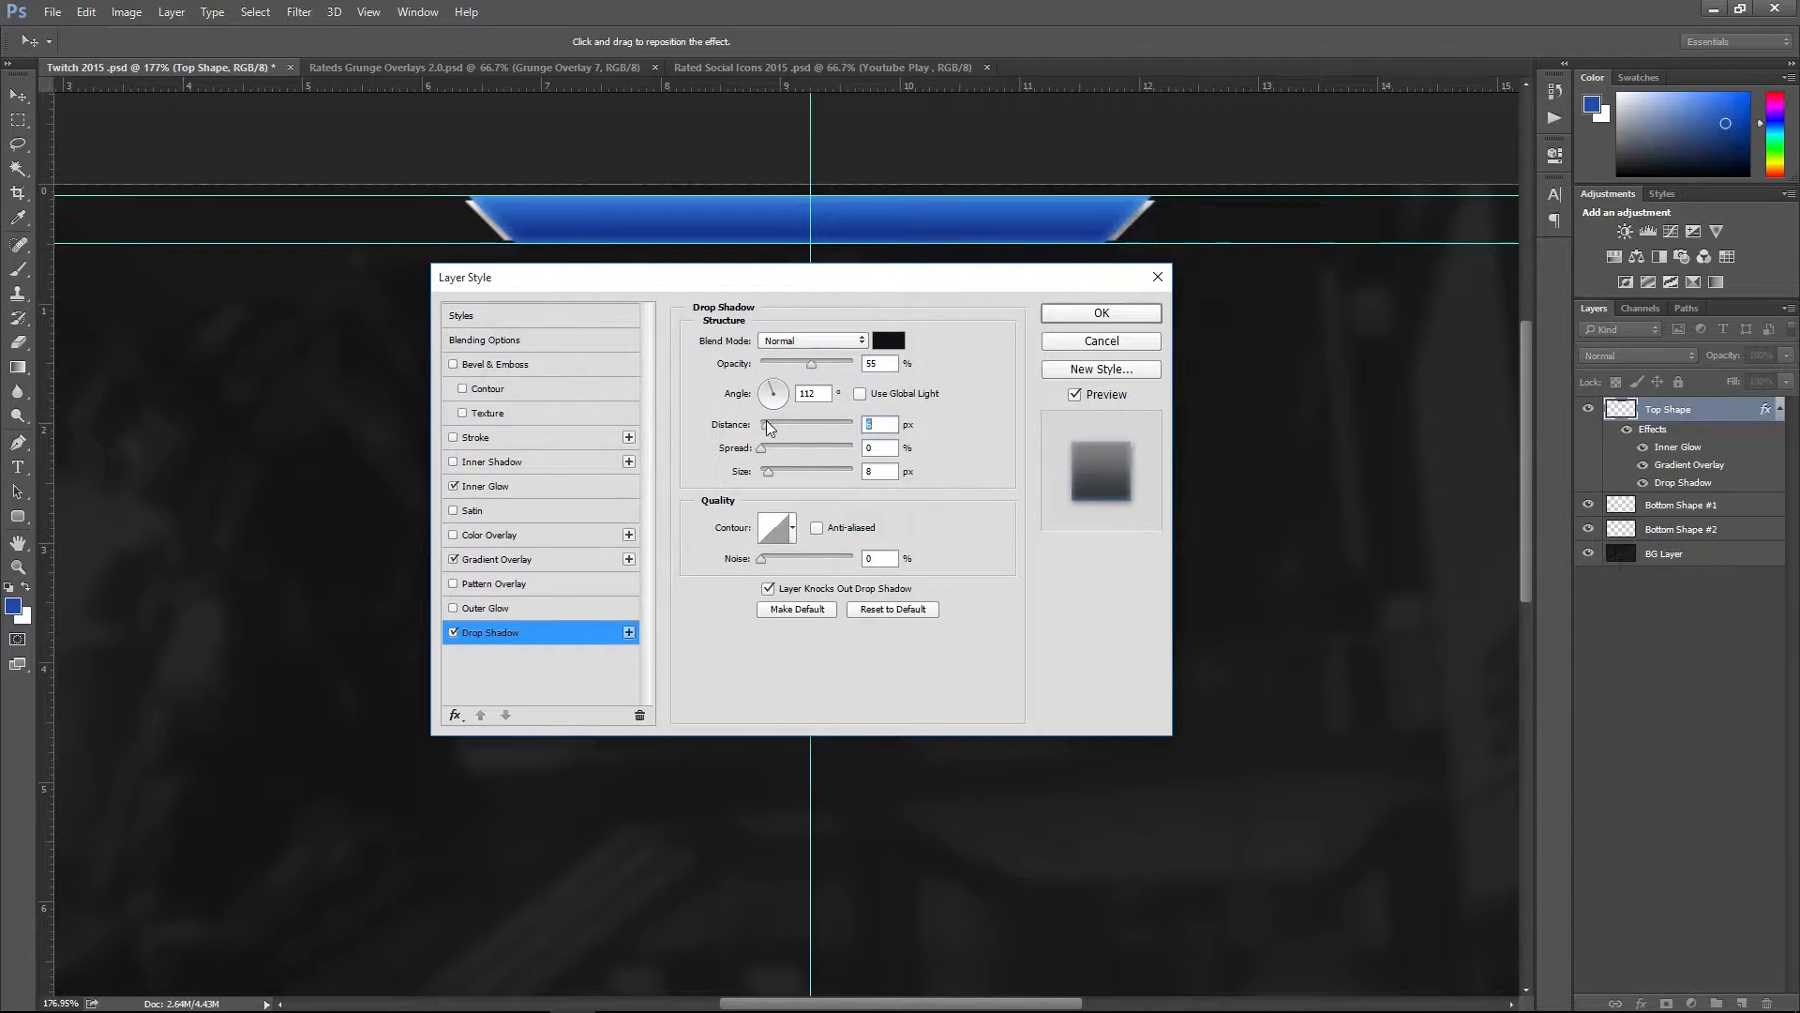
{"action": "left_click_drag", "start_coordinate": [760, 424], "coordinate": [764, 425]}
{"action": "left_click", "coordinate": [767, 471]}
{"action": "left_click_drag", "start_coordinate": [765, 471], "coordinate": [762, 472]}
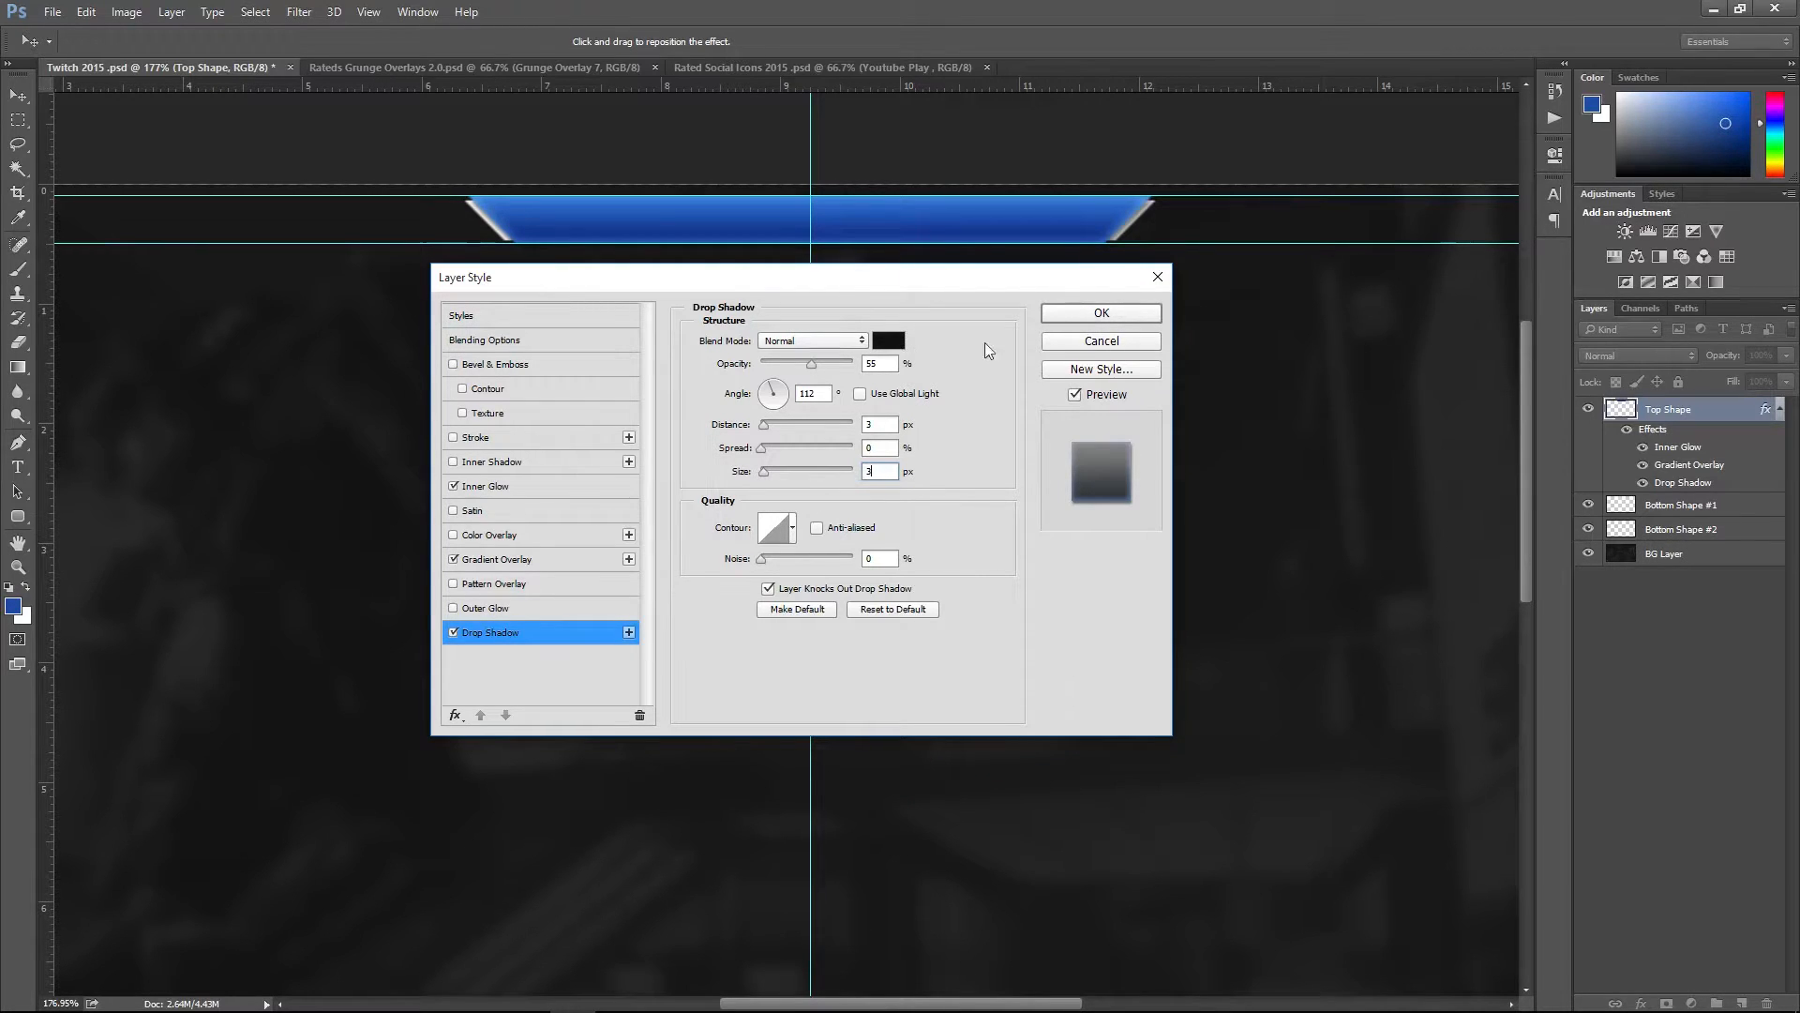
{"action": "left_click_drag", "start_coordinate": [985, 283], "coordinate": [963, 412]}
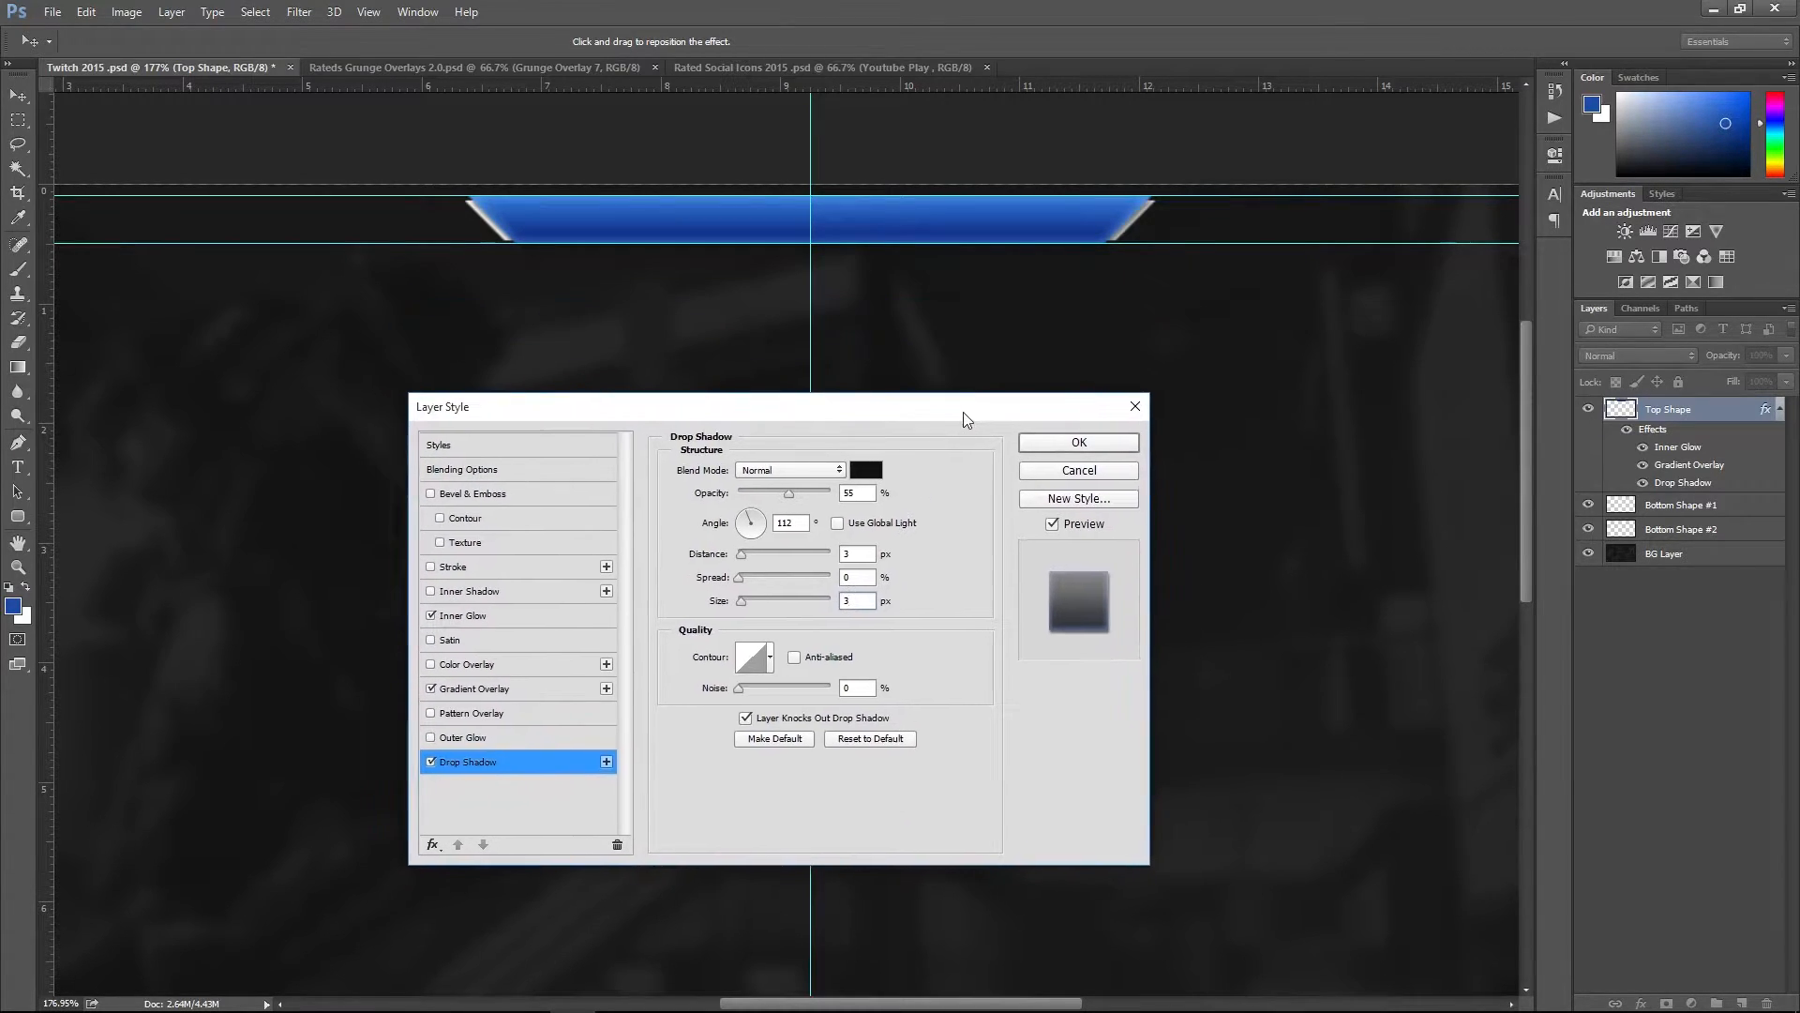
{"action": "left_click", "coordinate": [1101, 448]}
{"action": "key", "text": "p"}
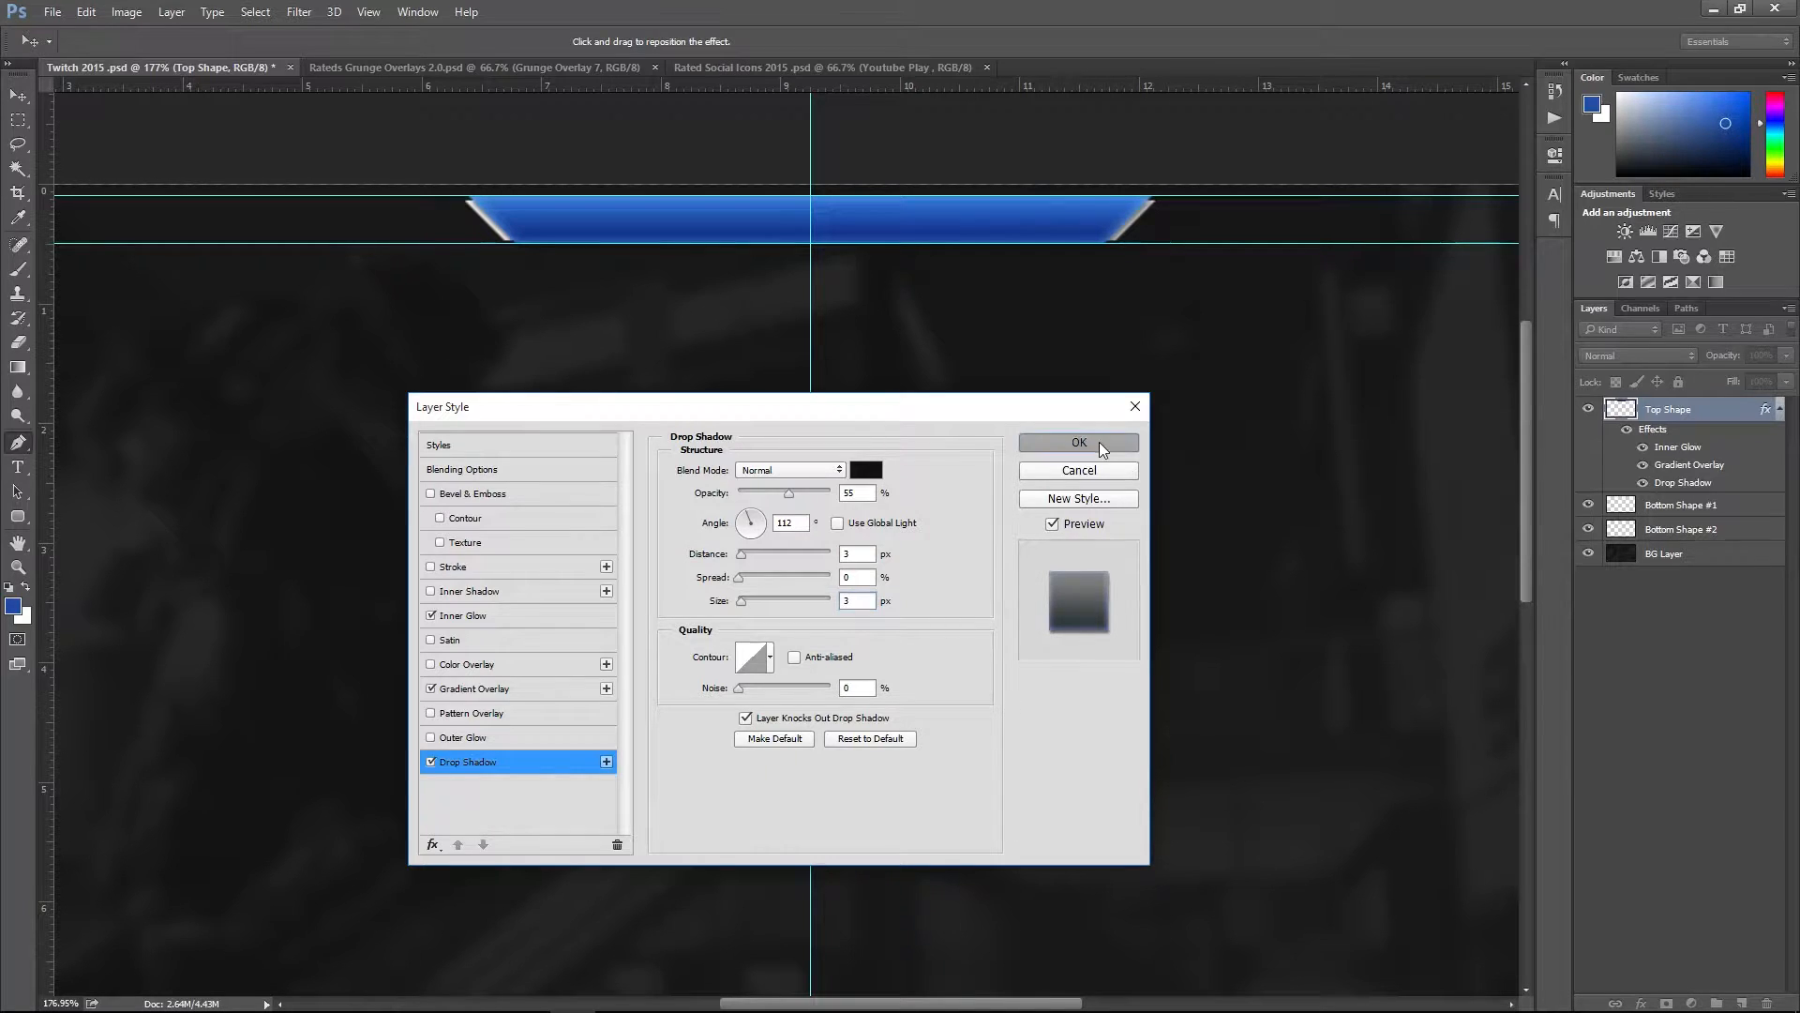
- Create a layer named Texture above Top Shape and clip it to the Top Shape layer
{"action": "left_click", "coordinate": [1742, 1003]}
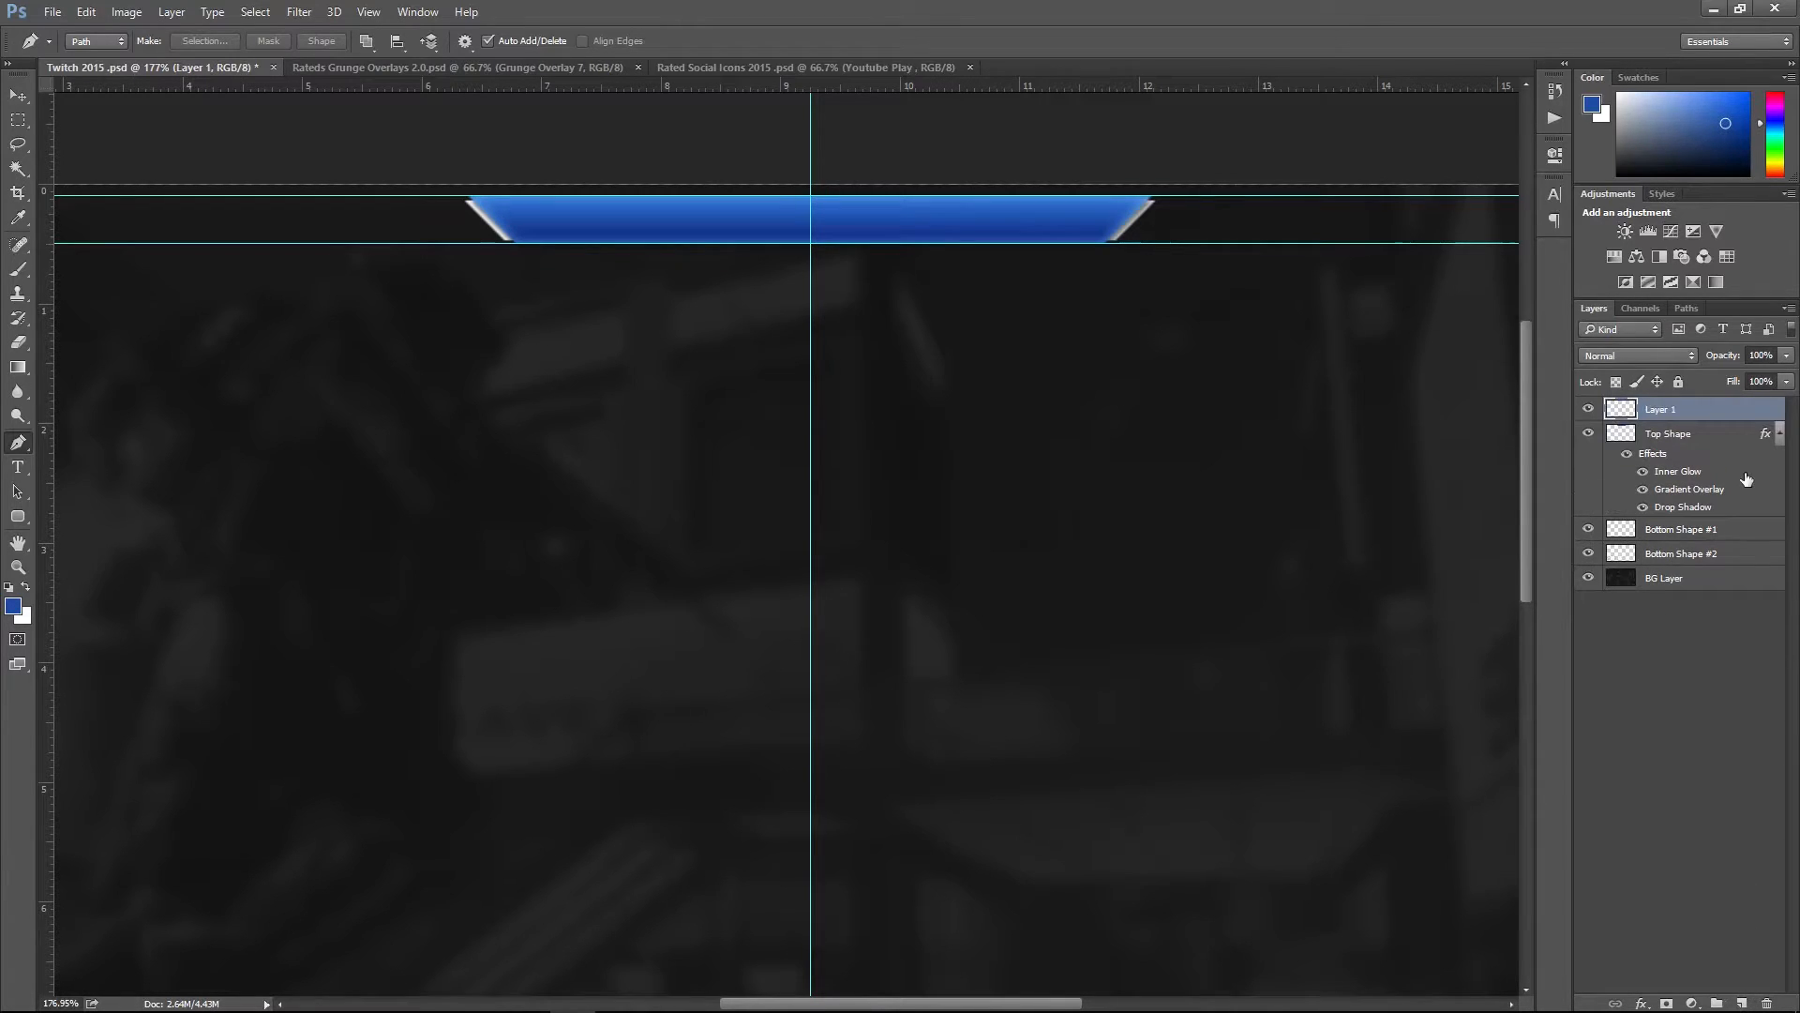
{"action": "double_click", "coordinate": [1658, 411]}
{"action": "type", "text": "Te"}
{"action": "left_click", "coordinate": [1728, 413]}
{"action": "right_click", "coordinate": [1729, 412]}
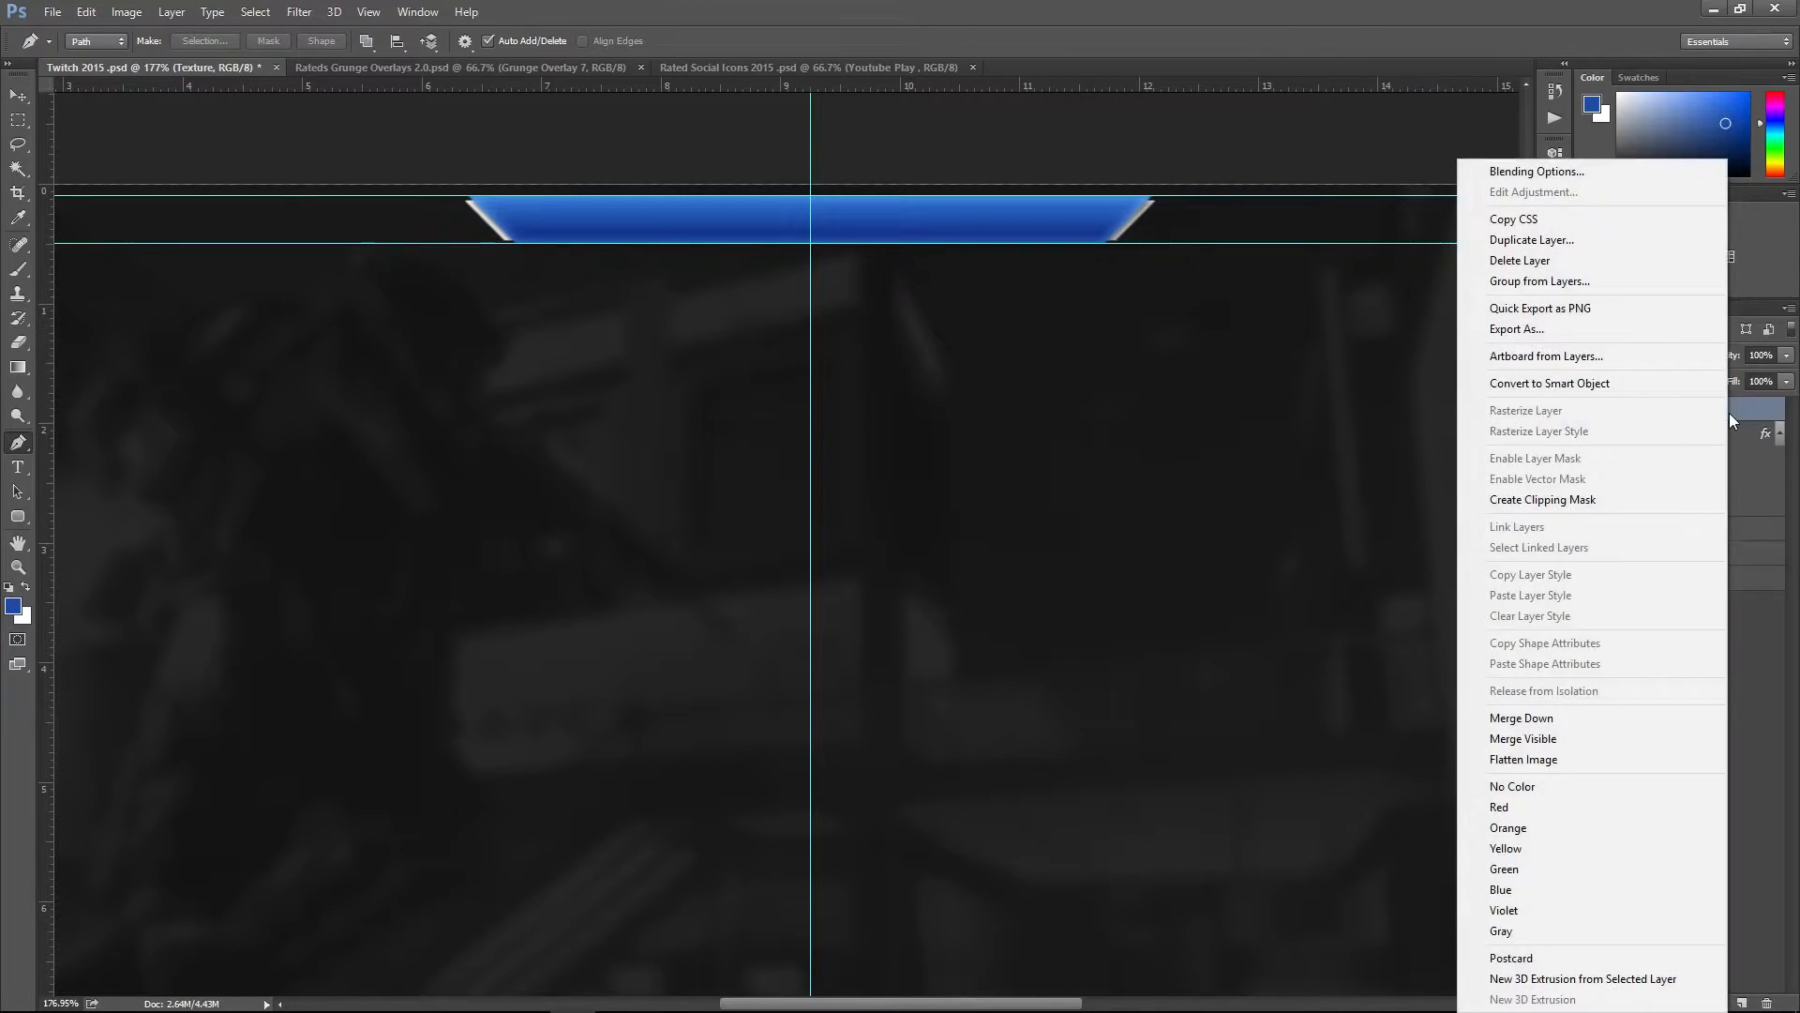
{"action": "left_click", "coordinate": [1611, 499]}
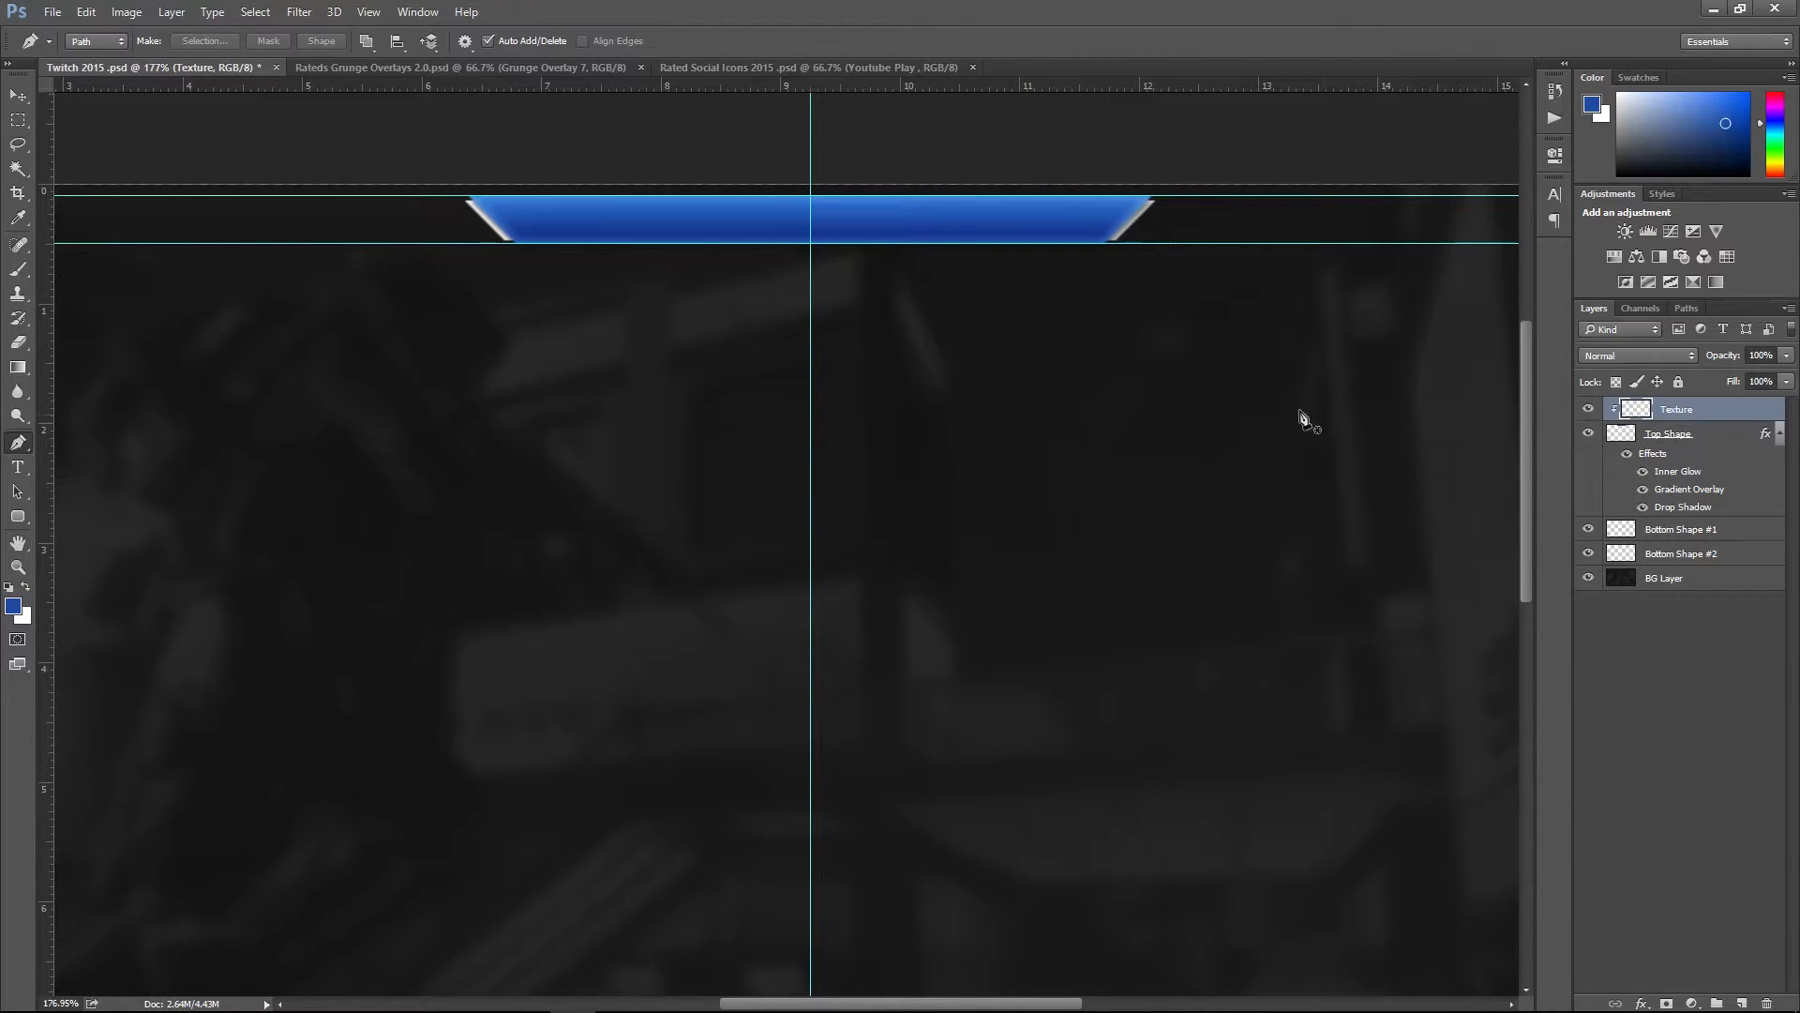
- Choose the 2495 px splatter brush preset for the Brush tool
{"action": "left_click", "coordinate": [18, 269]}
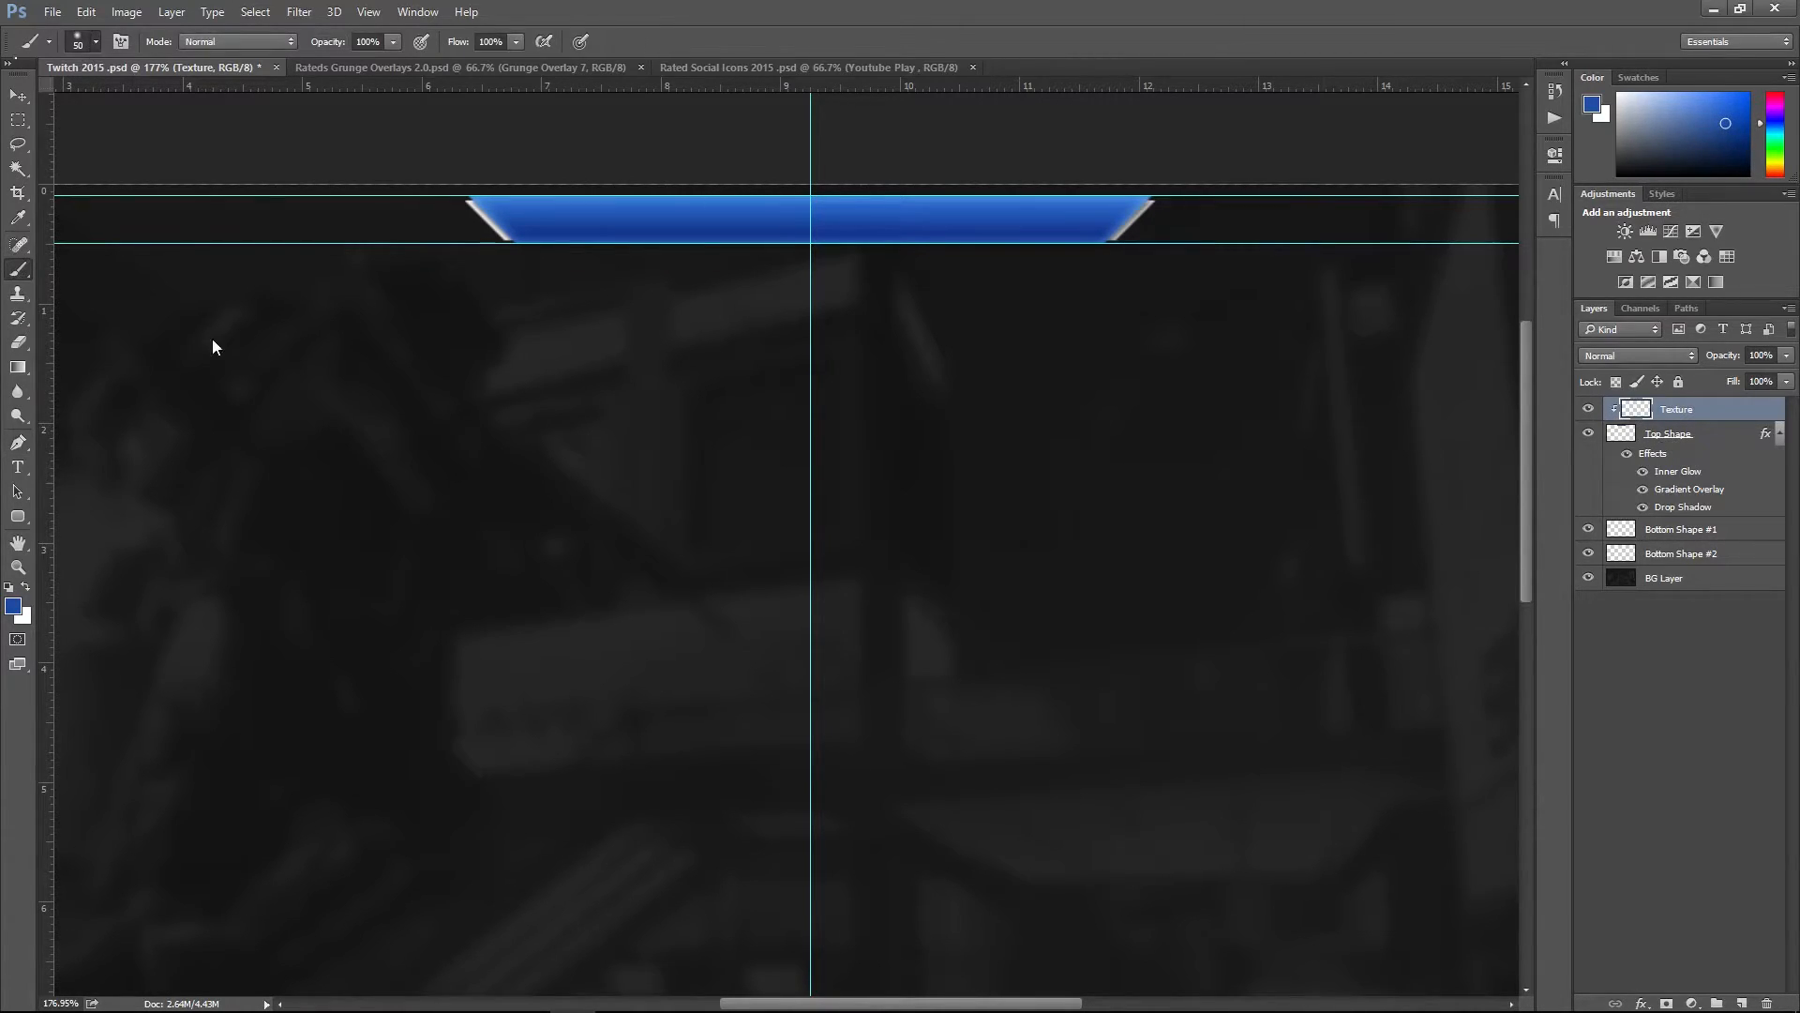
{"action": "left_click_drag", "start_coordinate": [545, 263], "coordinate": [548, 304]}
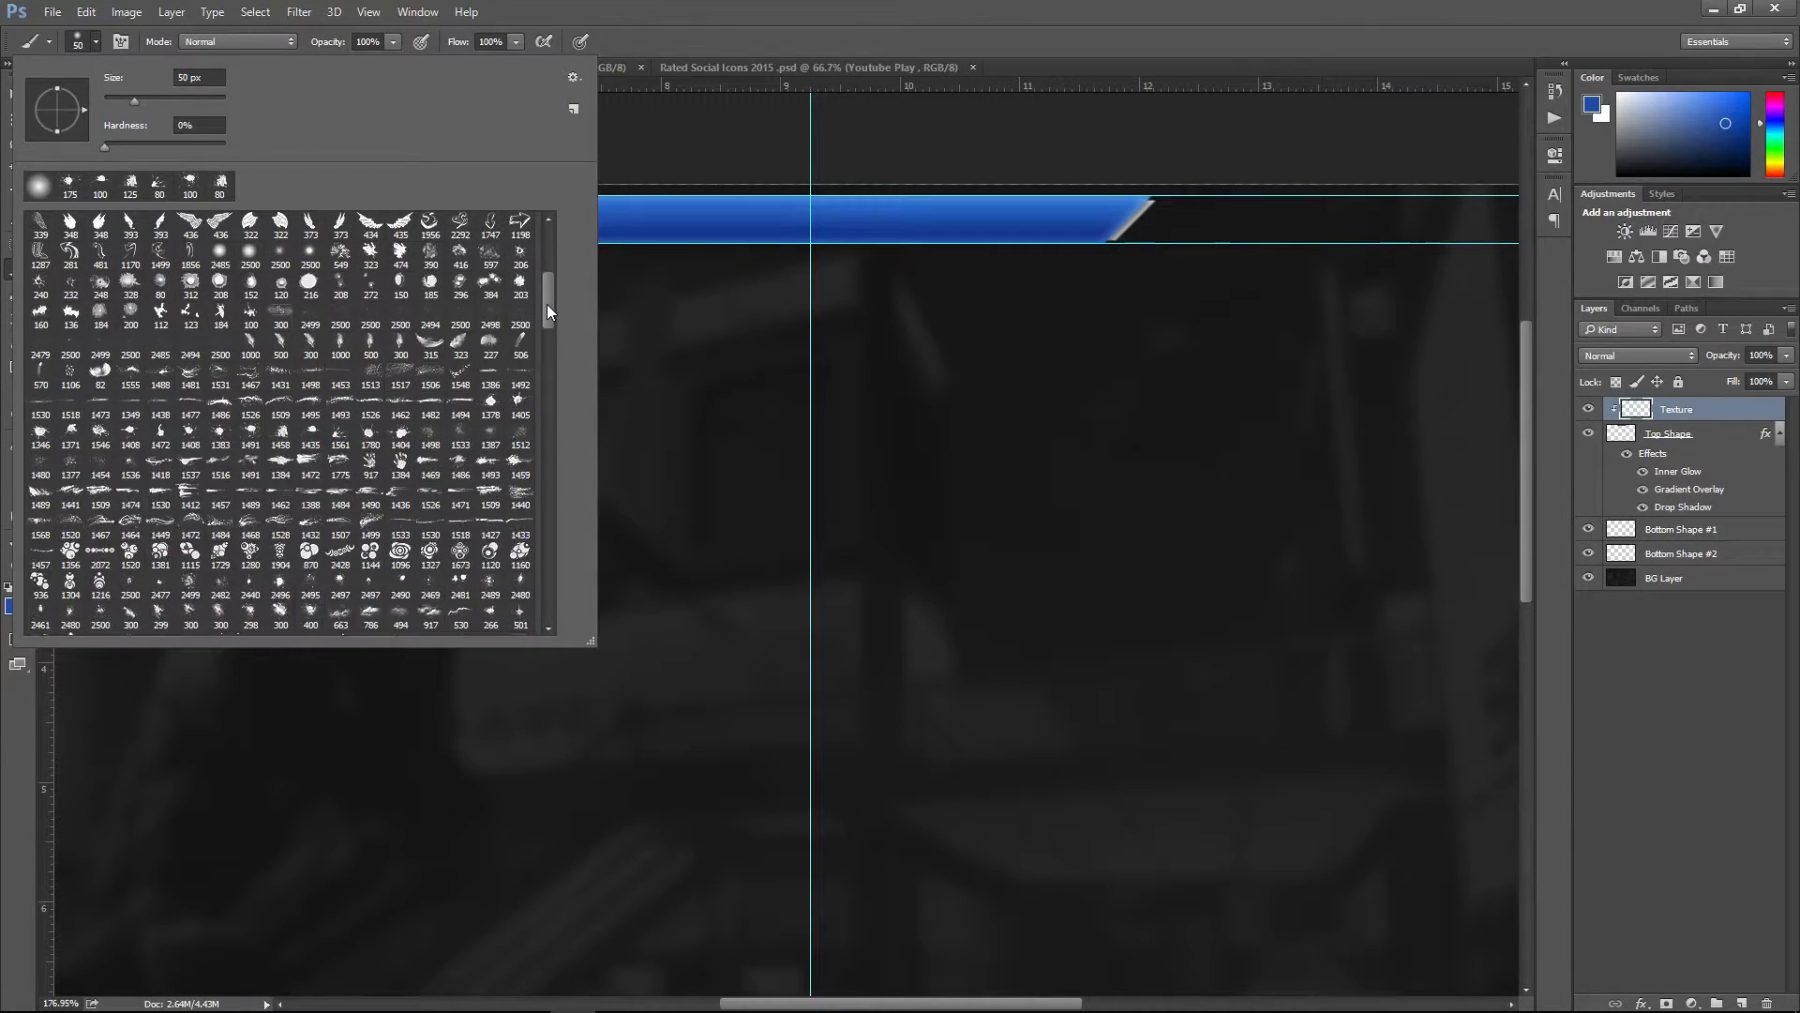
{"action": "scroll", "coordinate": [315, 541], "scroll_direction": "down", "scroll_amount": 2}
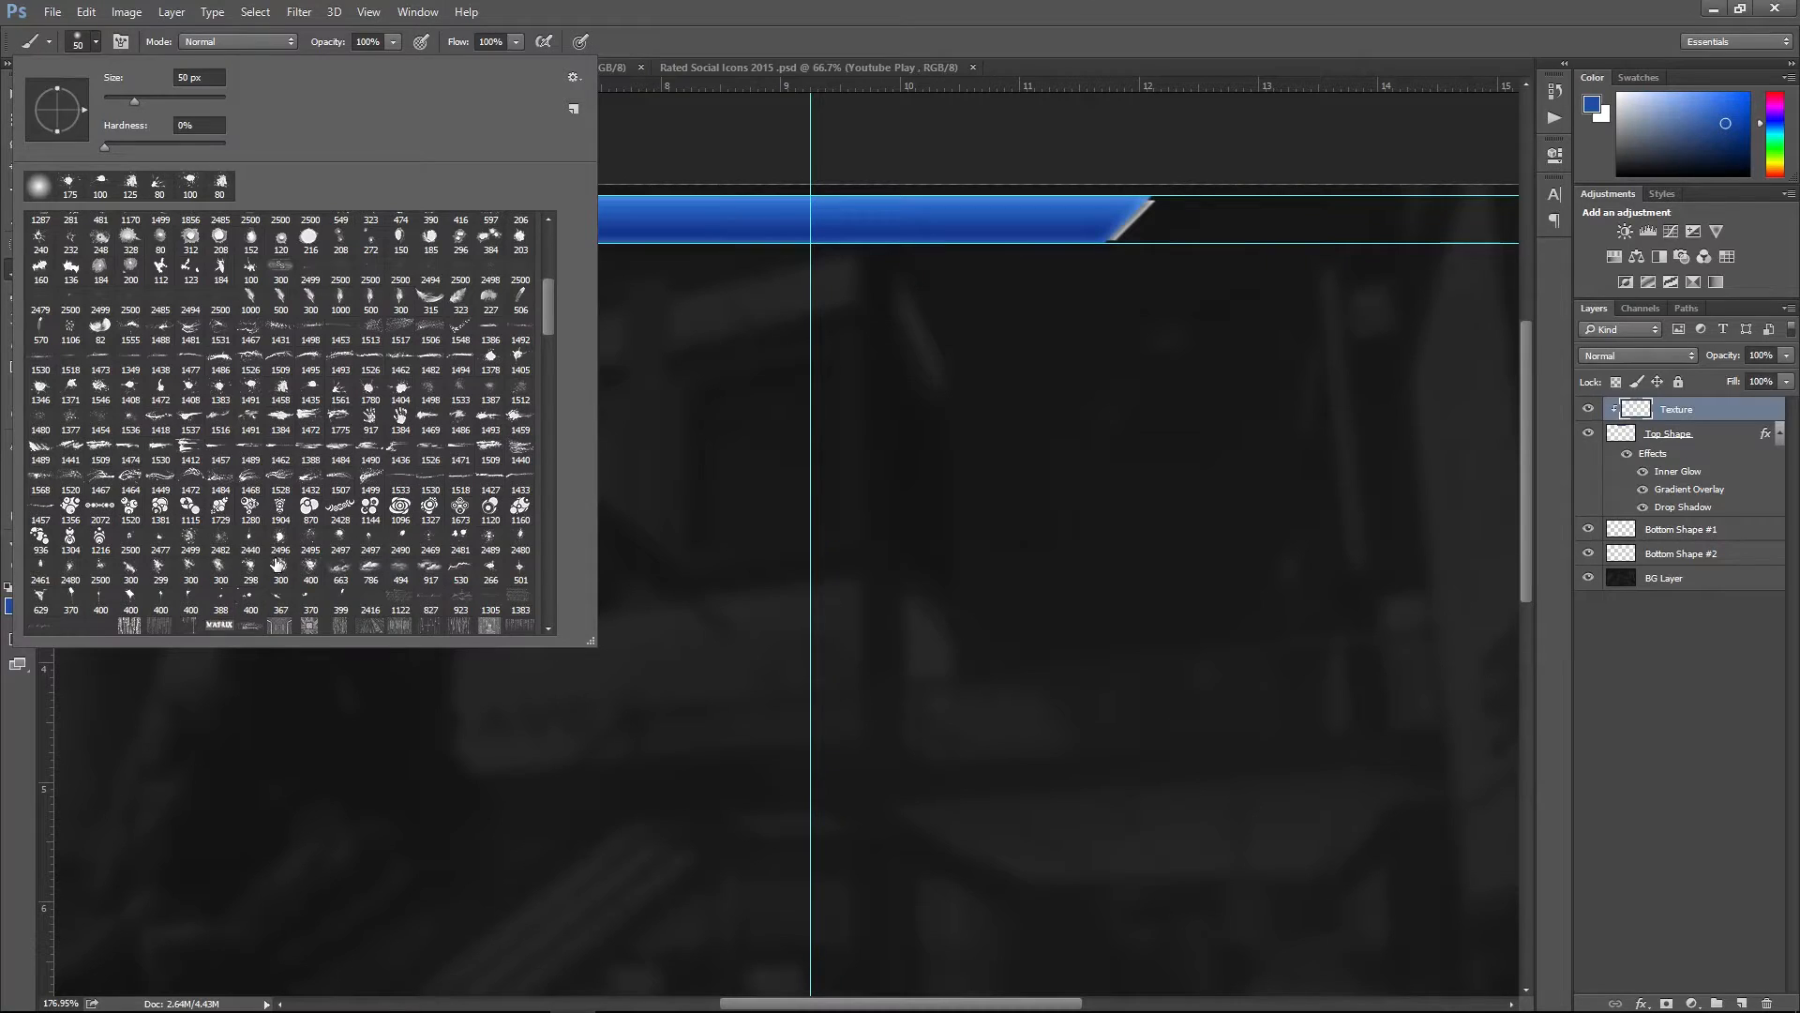
{"action": "left_click", "coordinate": [310, 536]}
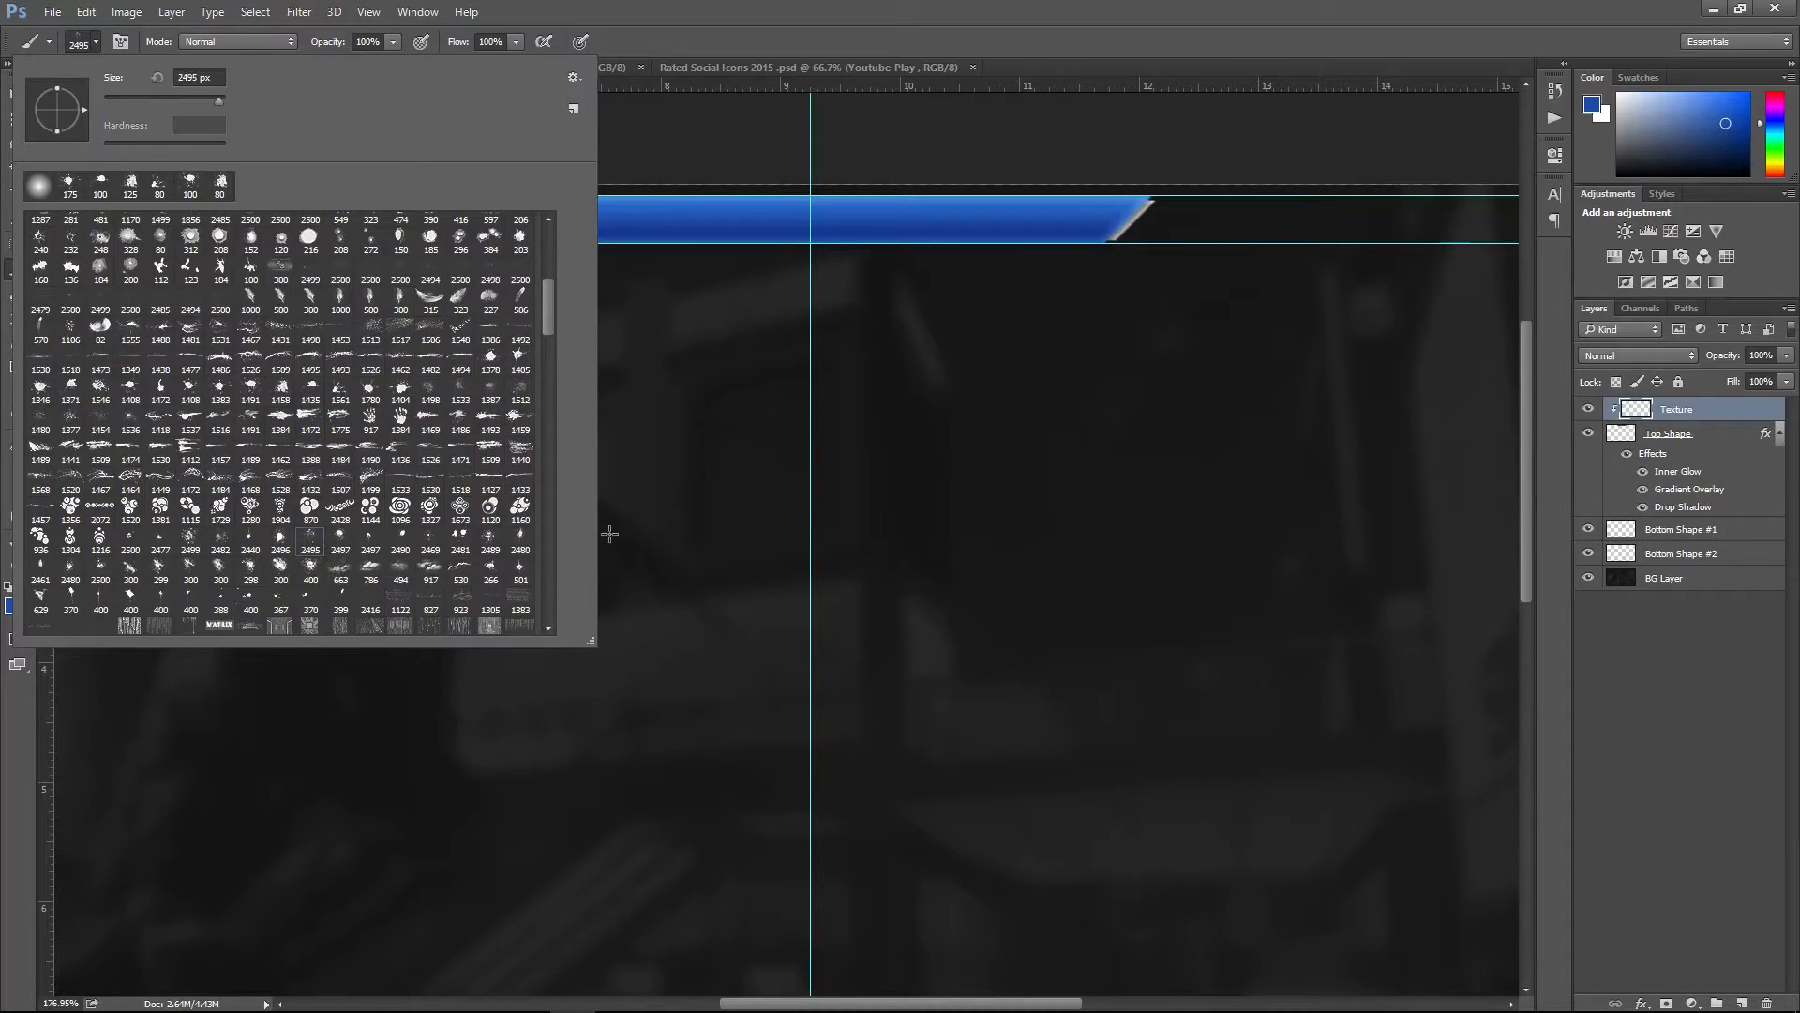
{"action": "left_click", "coordinate": [947, 37]}
- Reduce the splatter brush size to 250 px
{"action": "key", "text": "bracketleft"}
{"action": "key", "text": "bracketleft"}
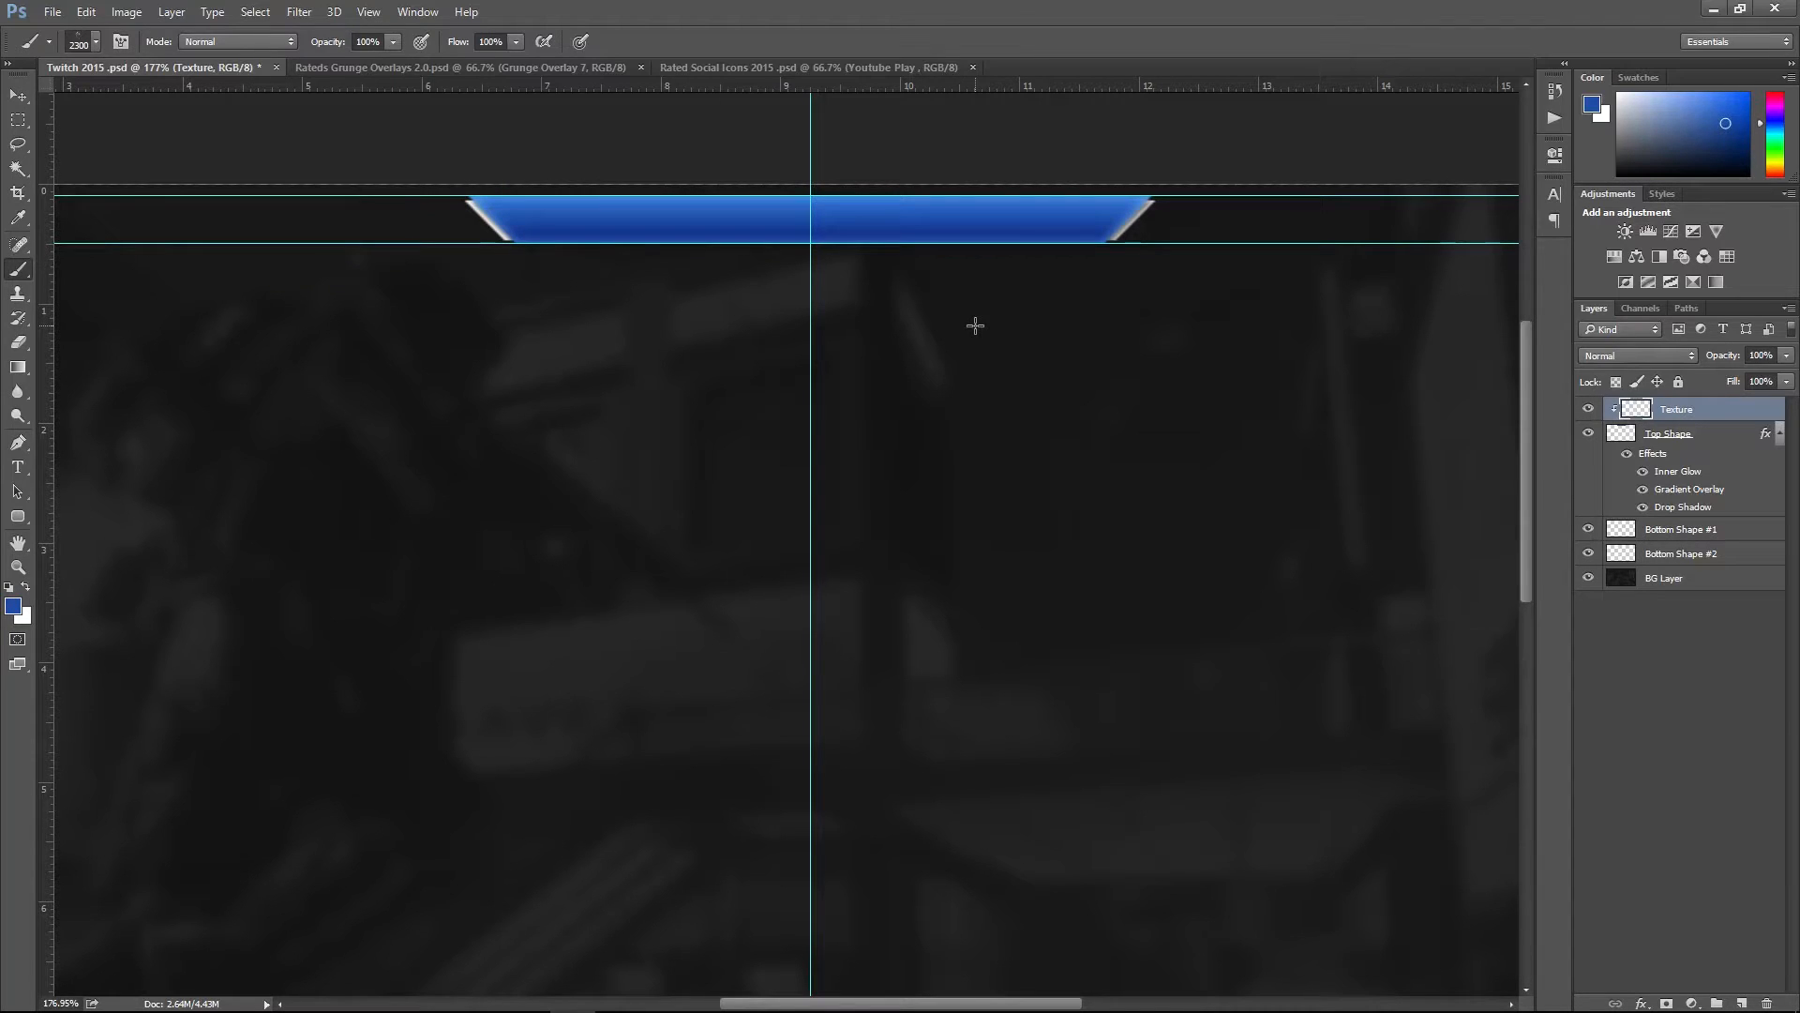
{"action": "key", "text": "bracketleft"}
{"action": "key", "text": "bracketleft"}
{"action": "key", "text": "bracketleft"}
{"action": "key", "text": "bracketleft"}
{"action": "key", "text": "bracketleft"}
{"action": "key", "text": "bracketleft"}
{"action": "key", "text": "bracketleft"}
{"action": "key", "text": "bracketleft"}
{"action": "key", "text": "bracketleft"}
{"action": "key", "text": "bracketleft"}
{"action": "key", "text": "bracketleft"}
{"action": "key", "text": "bracketleft"}
{"action": "key", "text": "bracketleft"}
{"action": "key", "text": "bracketleft"}
{"action": "key", "text": "bracketleft"}
{"action": "key", "text": "bracketleft"}
{"action": "key", "text": "bracketleft"}
{"action": "key", "text": "bracketleft"}
{"action": "key", "text": "bracketleft"}
{"action": "key", "text": "bracketleft"}
{"action": "key", "text": "bracketleft"}
{"action": "key", "text": "bracketleft"}
{"action": "key", "text": "bracketleft"}
{"action": "key", "text": "bracketleft"}
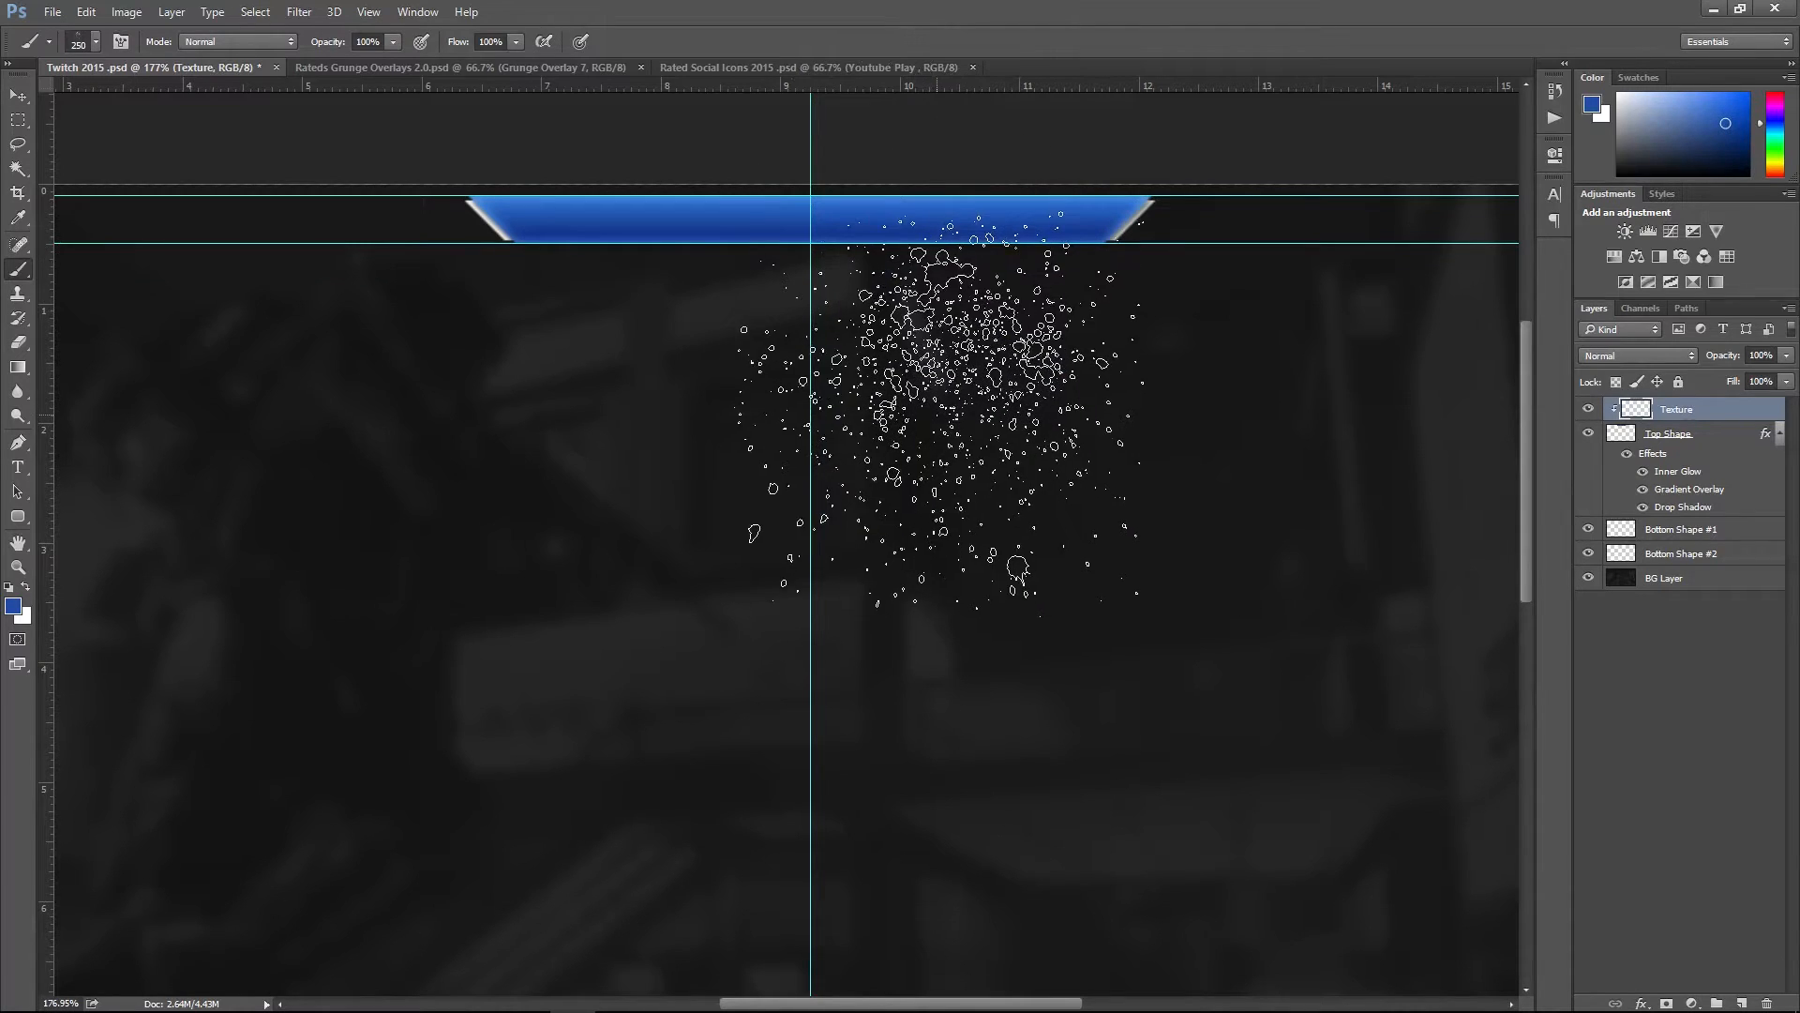
{"action": "scroll", "coordinate": [928, 413], "scroll_direction": "down", "scroll_amount": 1}
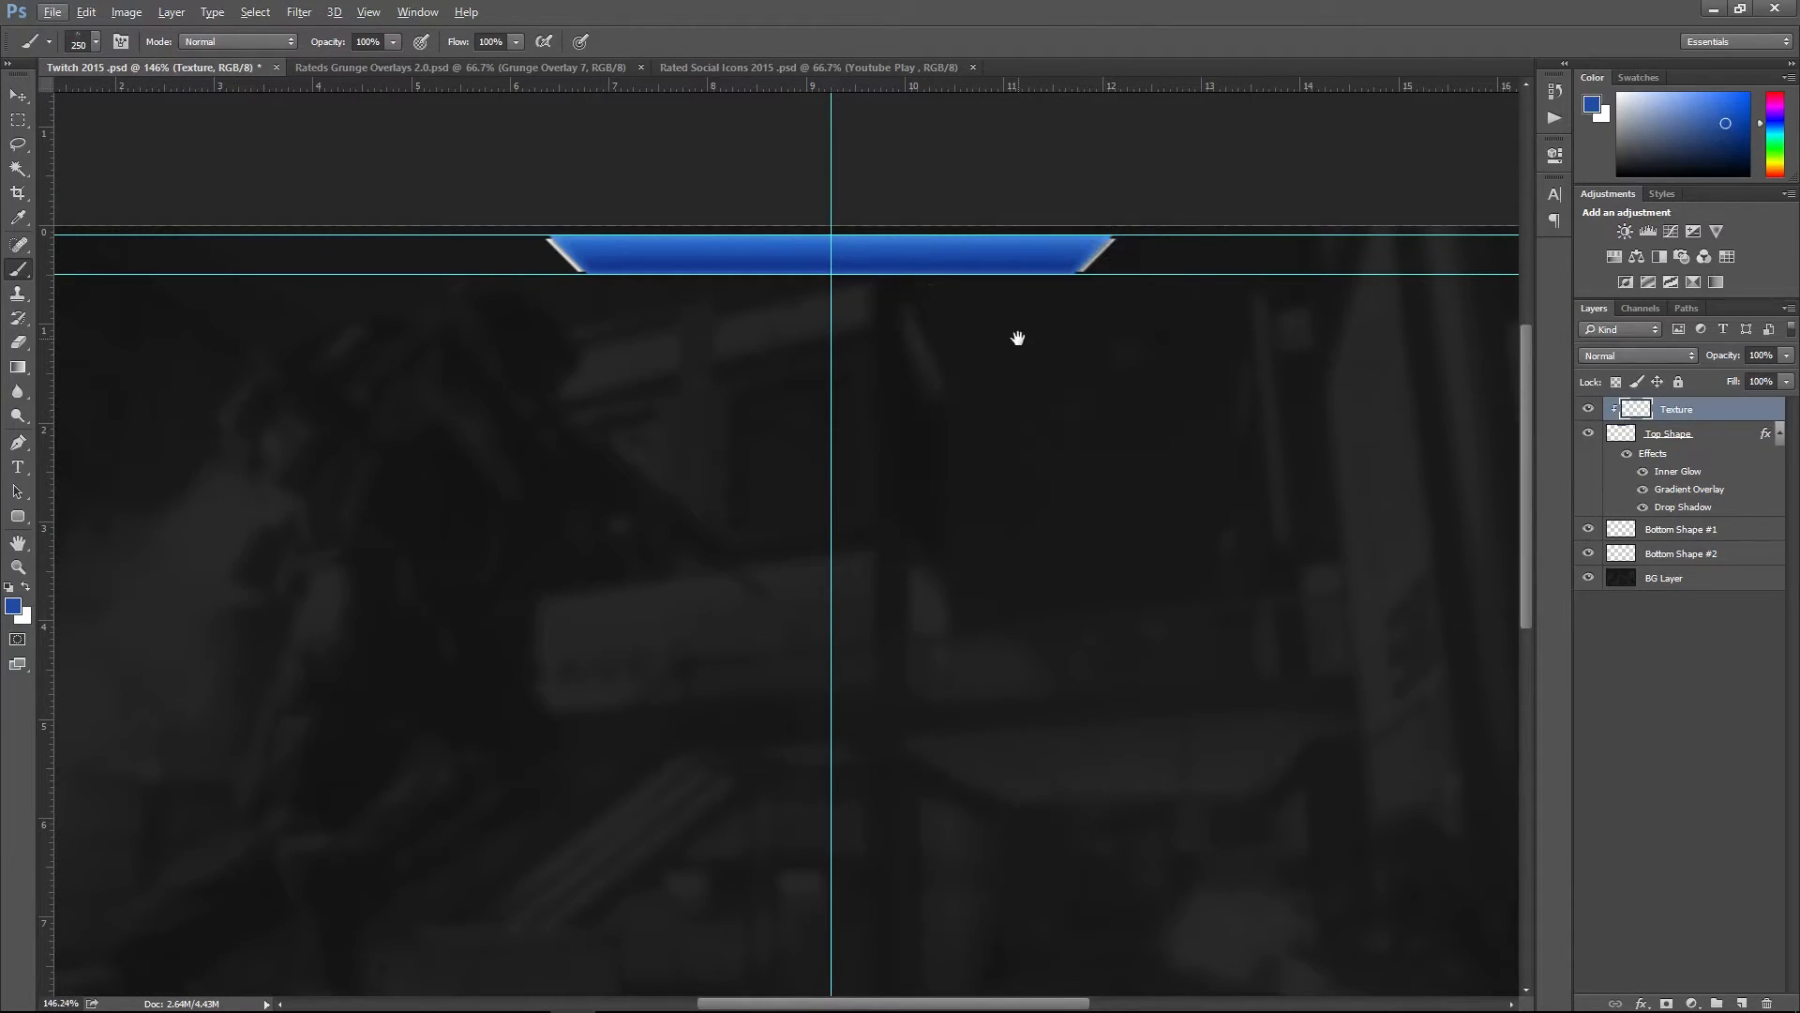
{"action": "left_click_drag", "start_coordinate": [1018, 338], "coordinate": [908, 491]}
{"action": "scroll", "coordinate": [906, 486], "scroll_direction": "down", "scroll_amount": 1}
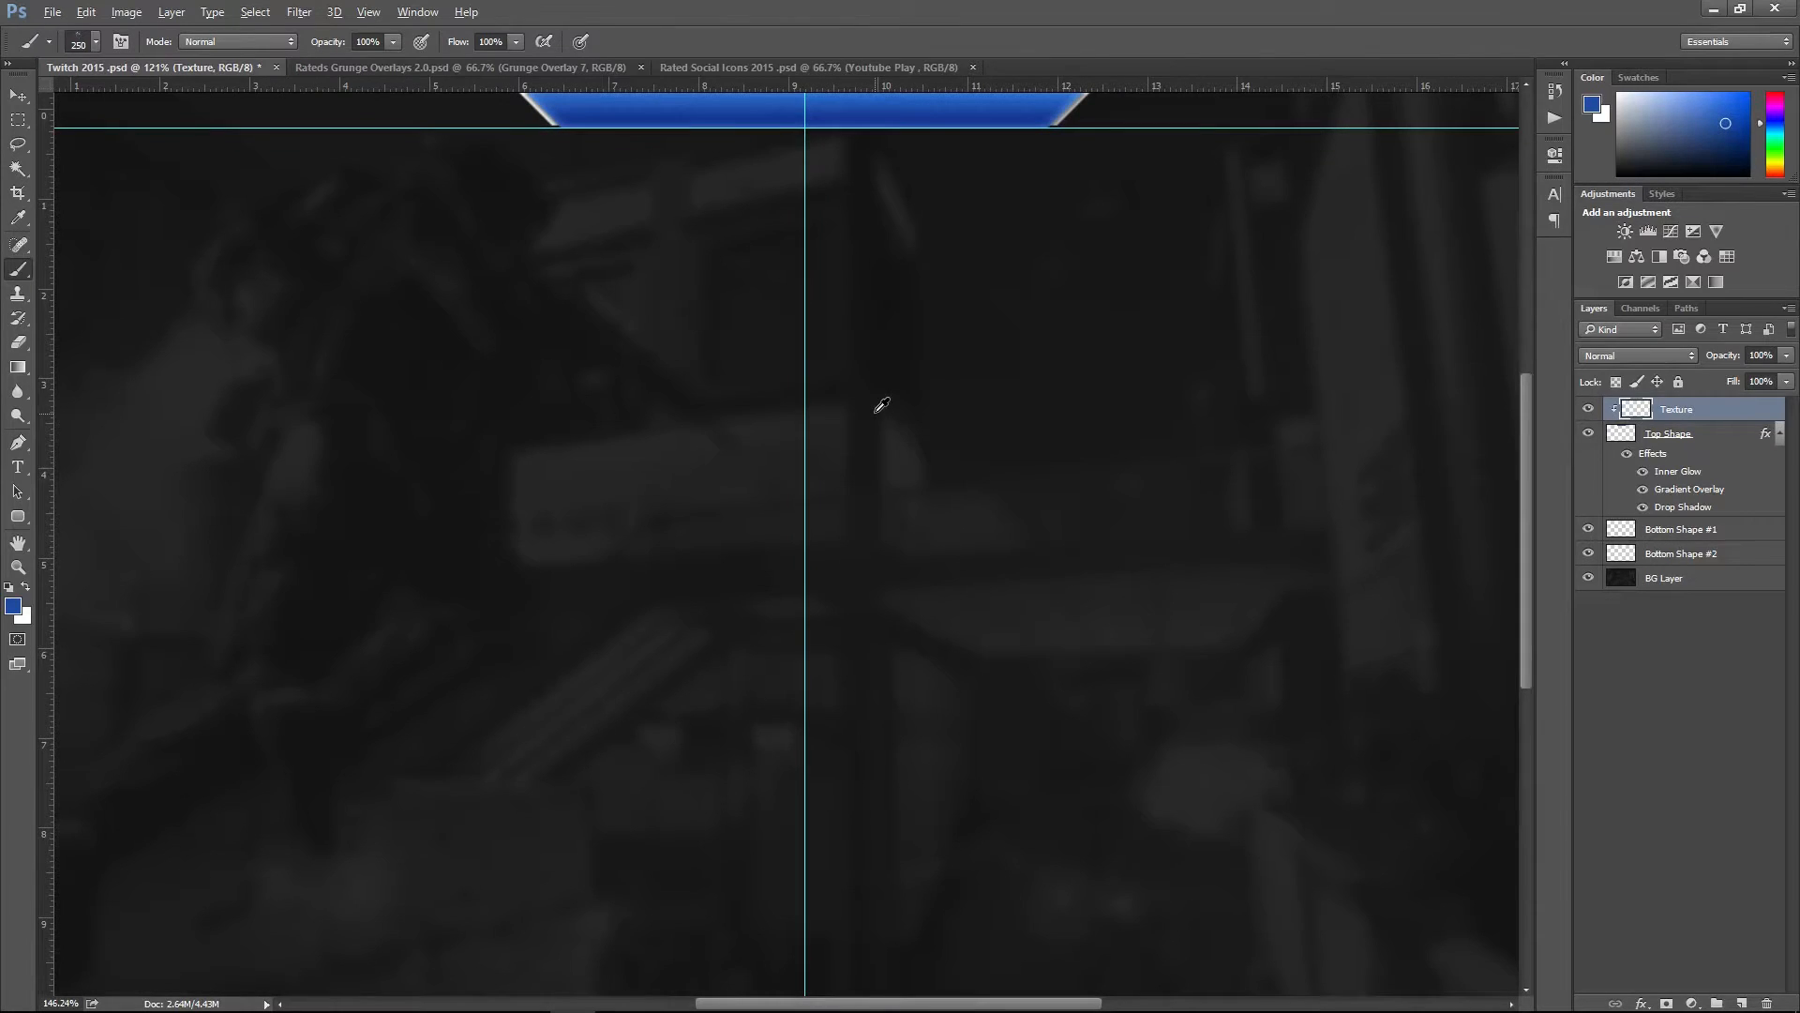
{"action": "scroll", "coordinate": [879, 262], "scroll_direction": "up", "scroll_amount": 3}
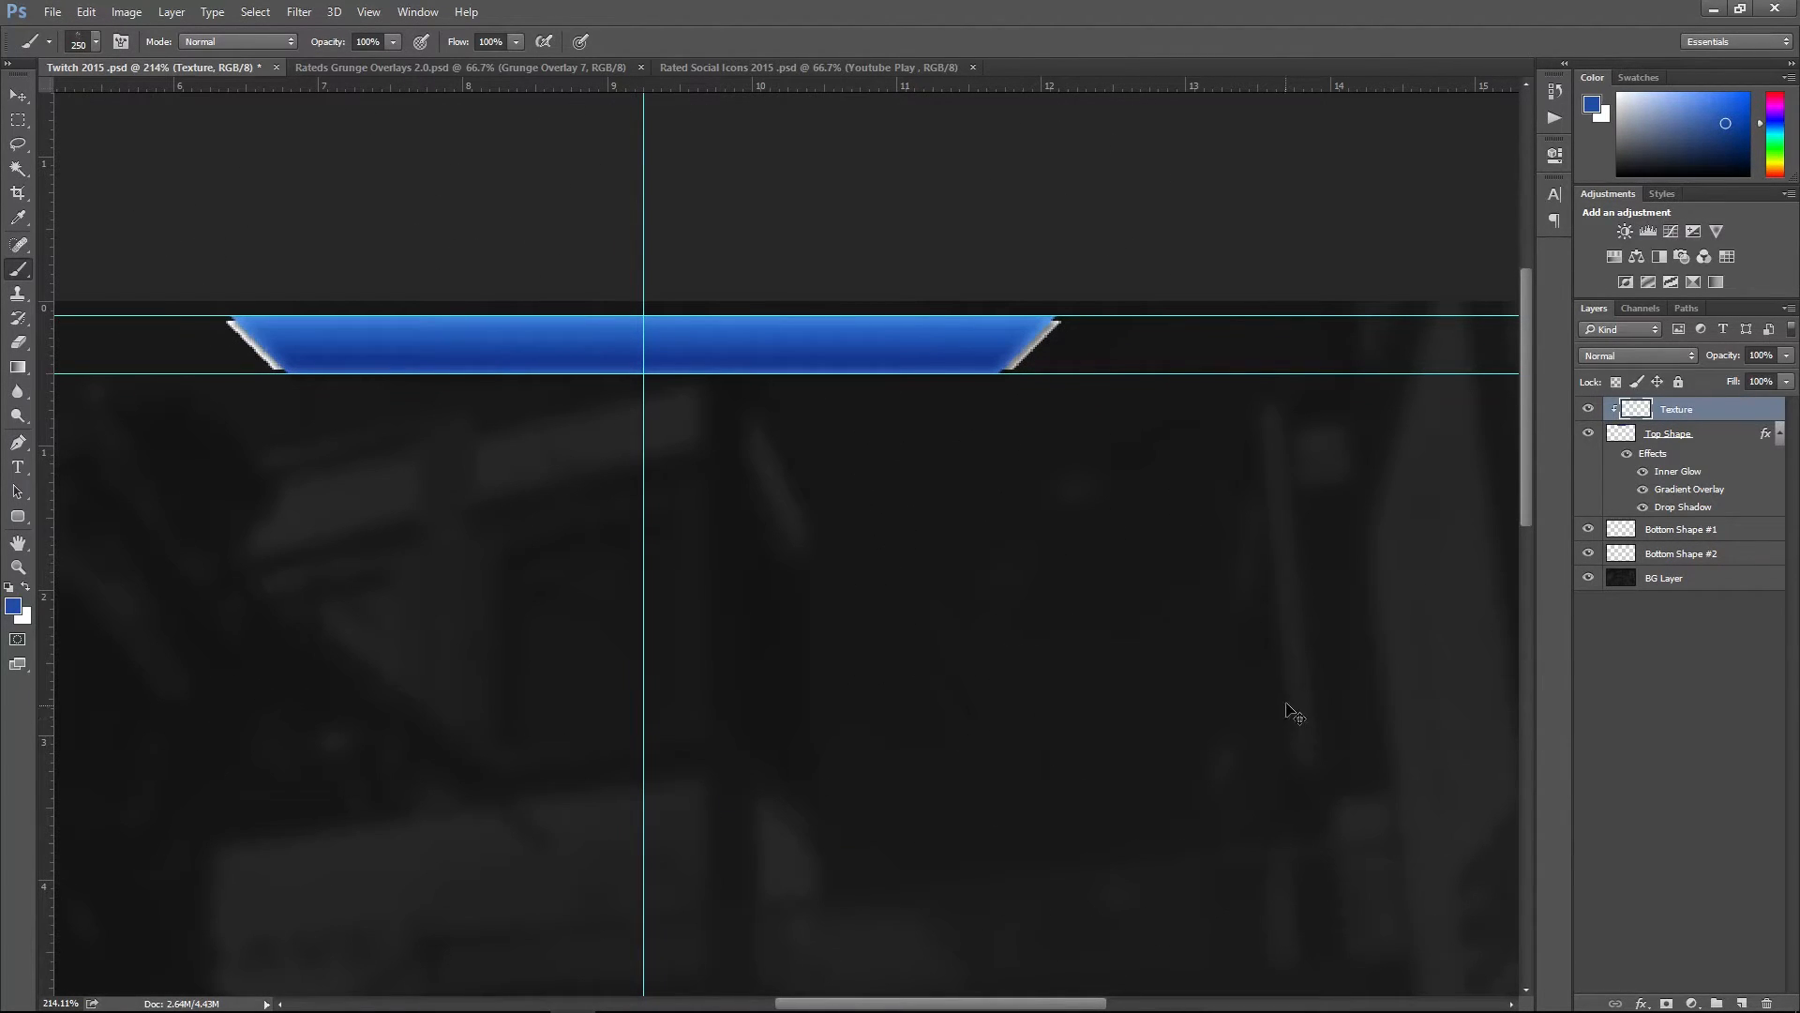
- Set the foreground colour to the light blue #6494f4
{"action": "left_click", "coordinate": [14, 606]}
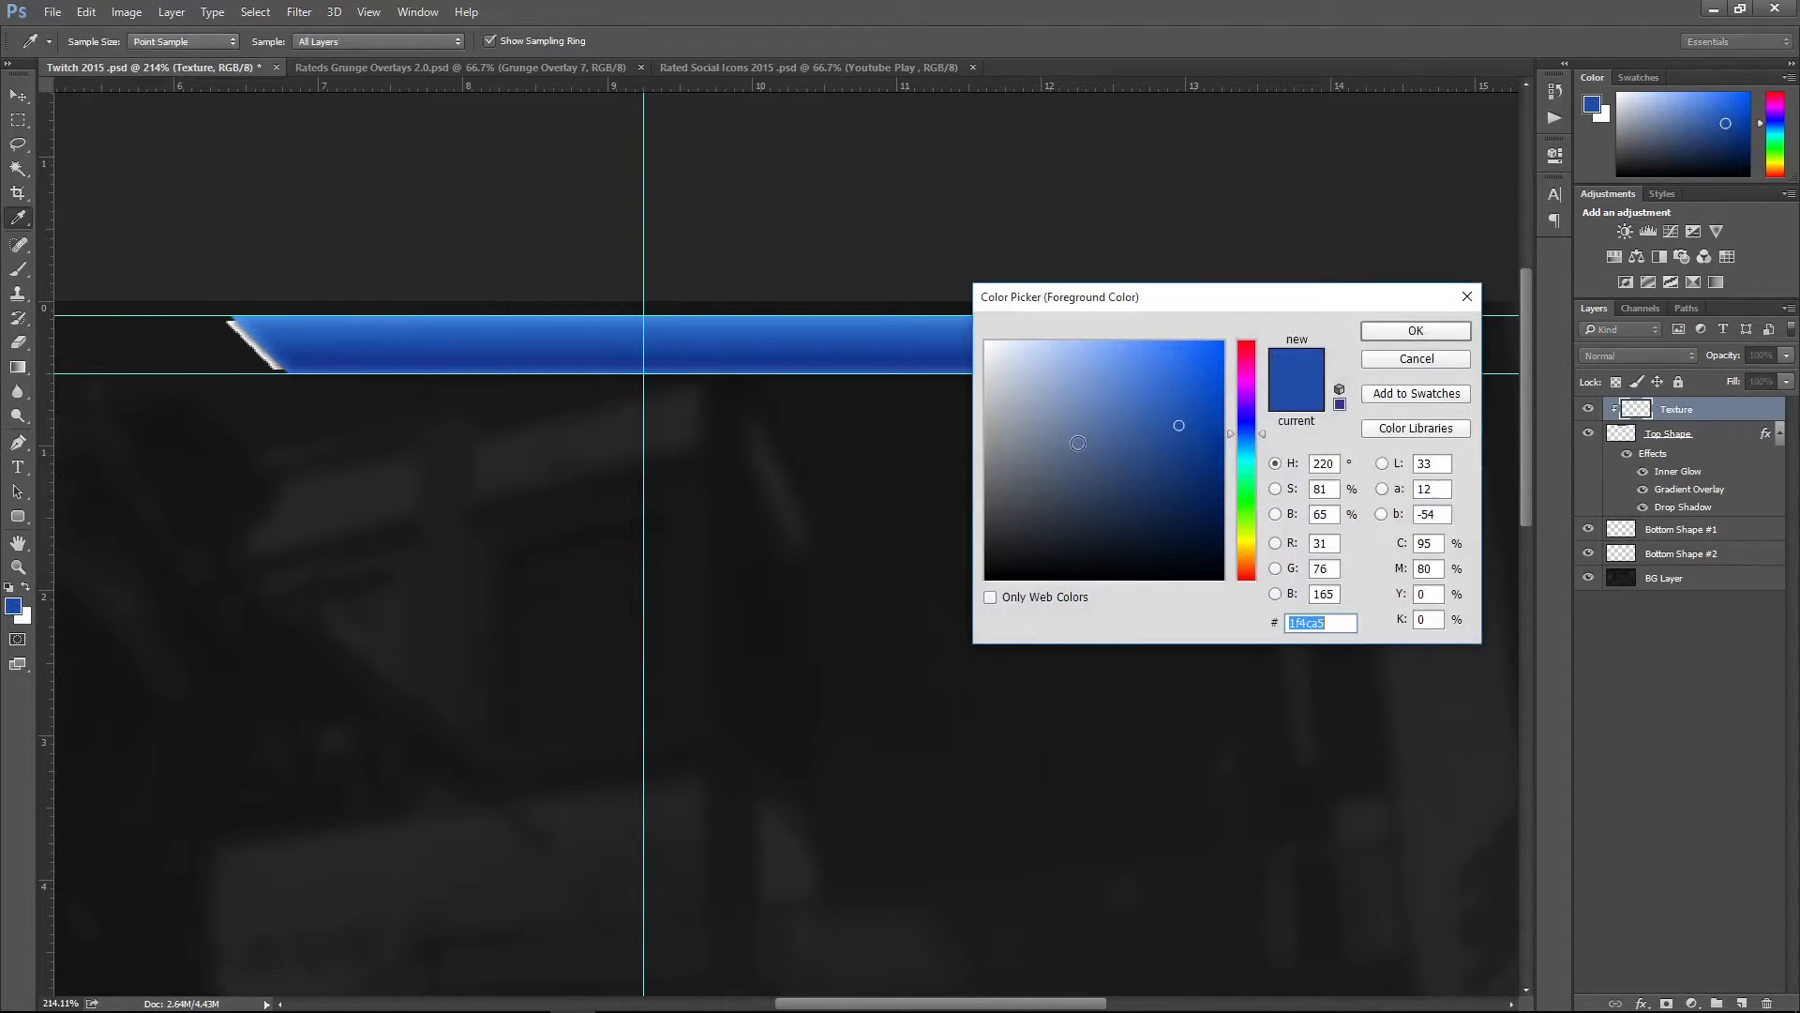
{"action": "left_click", "coordinate": [1120, 362]}
{"action": "left_click_drag", "start_coordinate": [1121, 362], "coordinate": [1128, 351]}
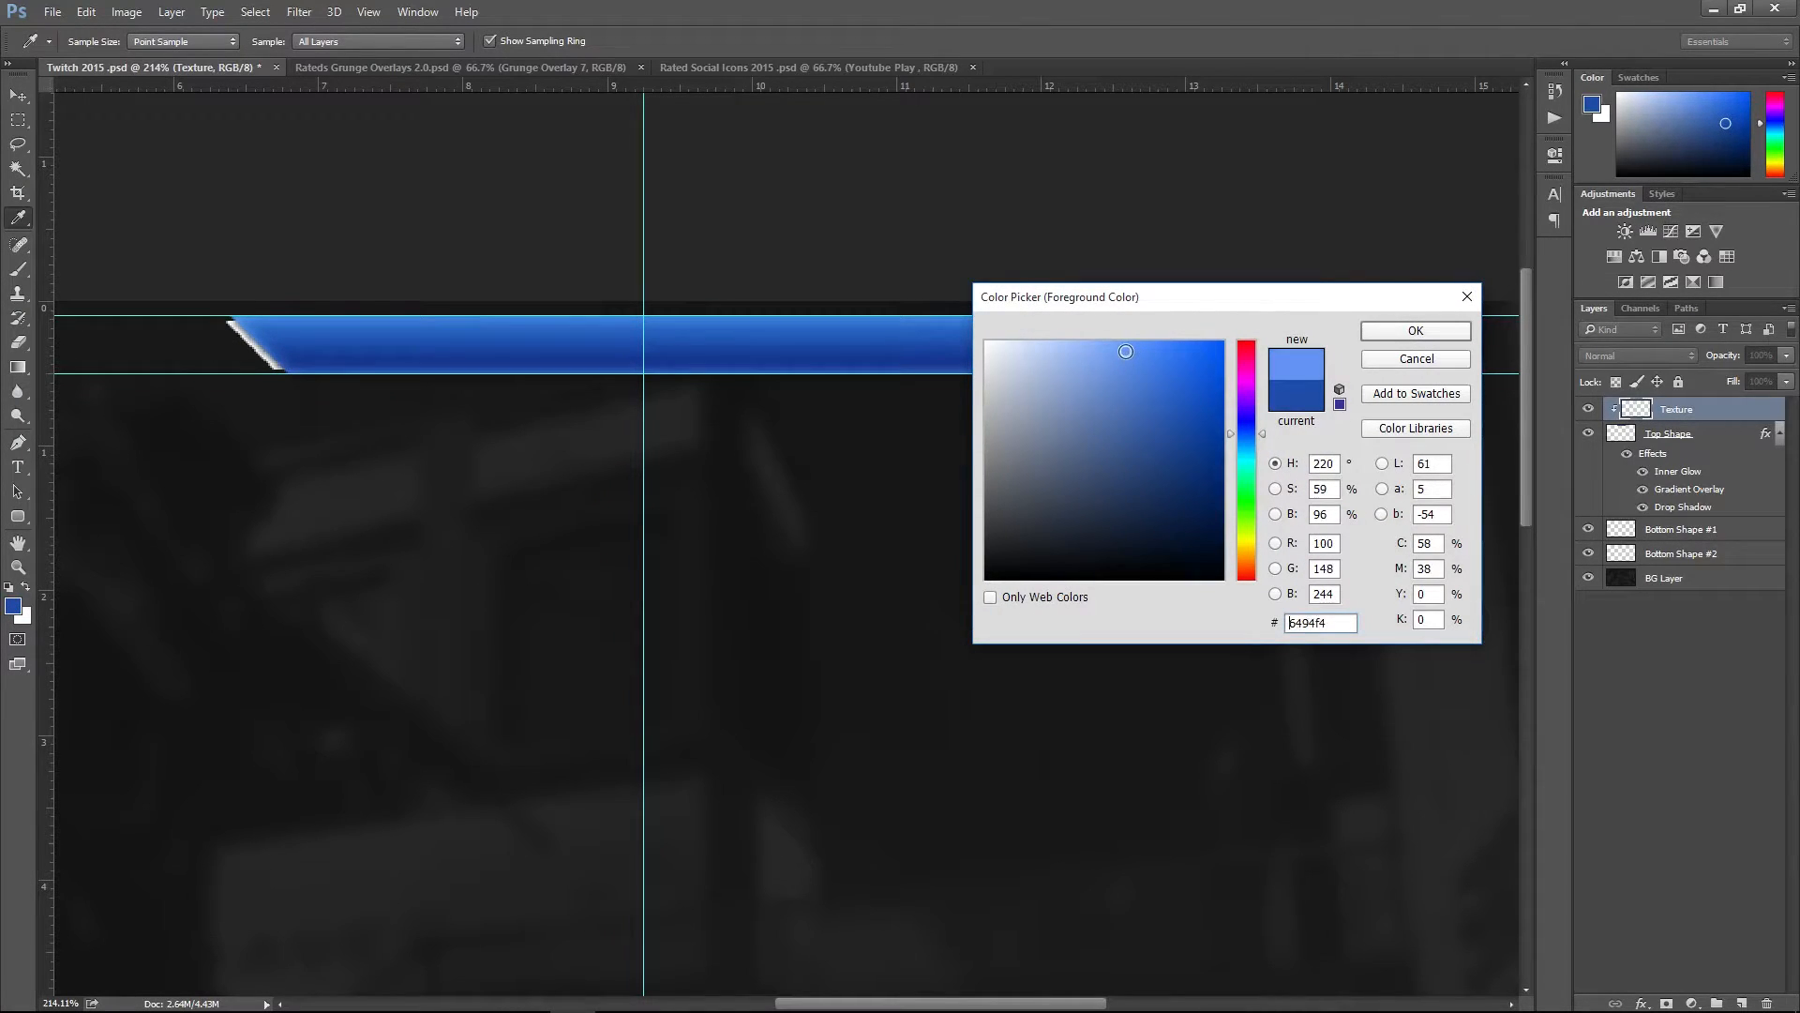
{"action": "left_click", "coordinate": [1416, 330]}
- Undo the oversized splatter, reduce the brush to 150 px and stamp splatters near both ends of the blue bar
{"action": "left_click", "coordinate": [927, 230]}
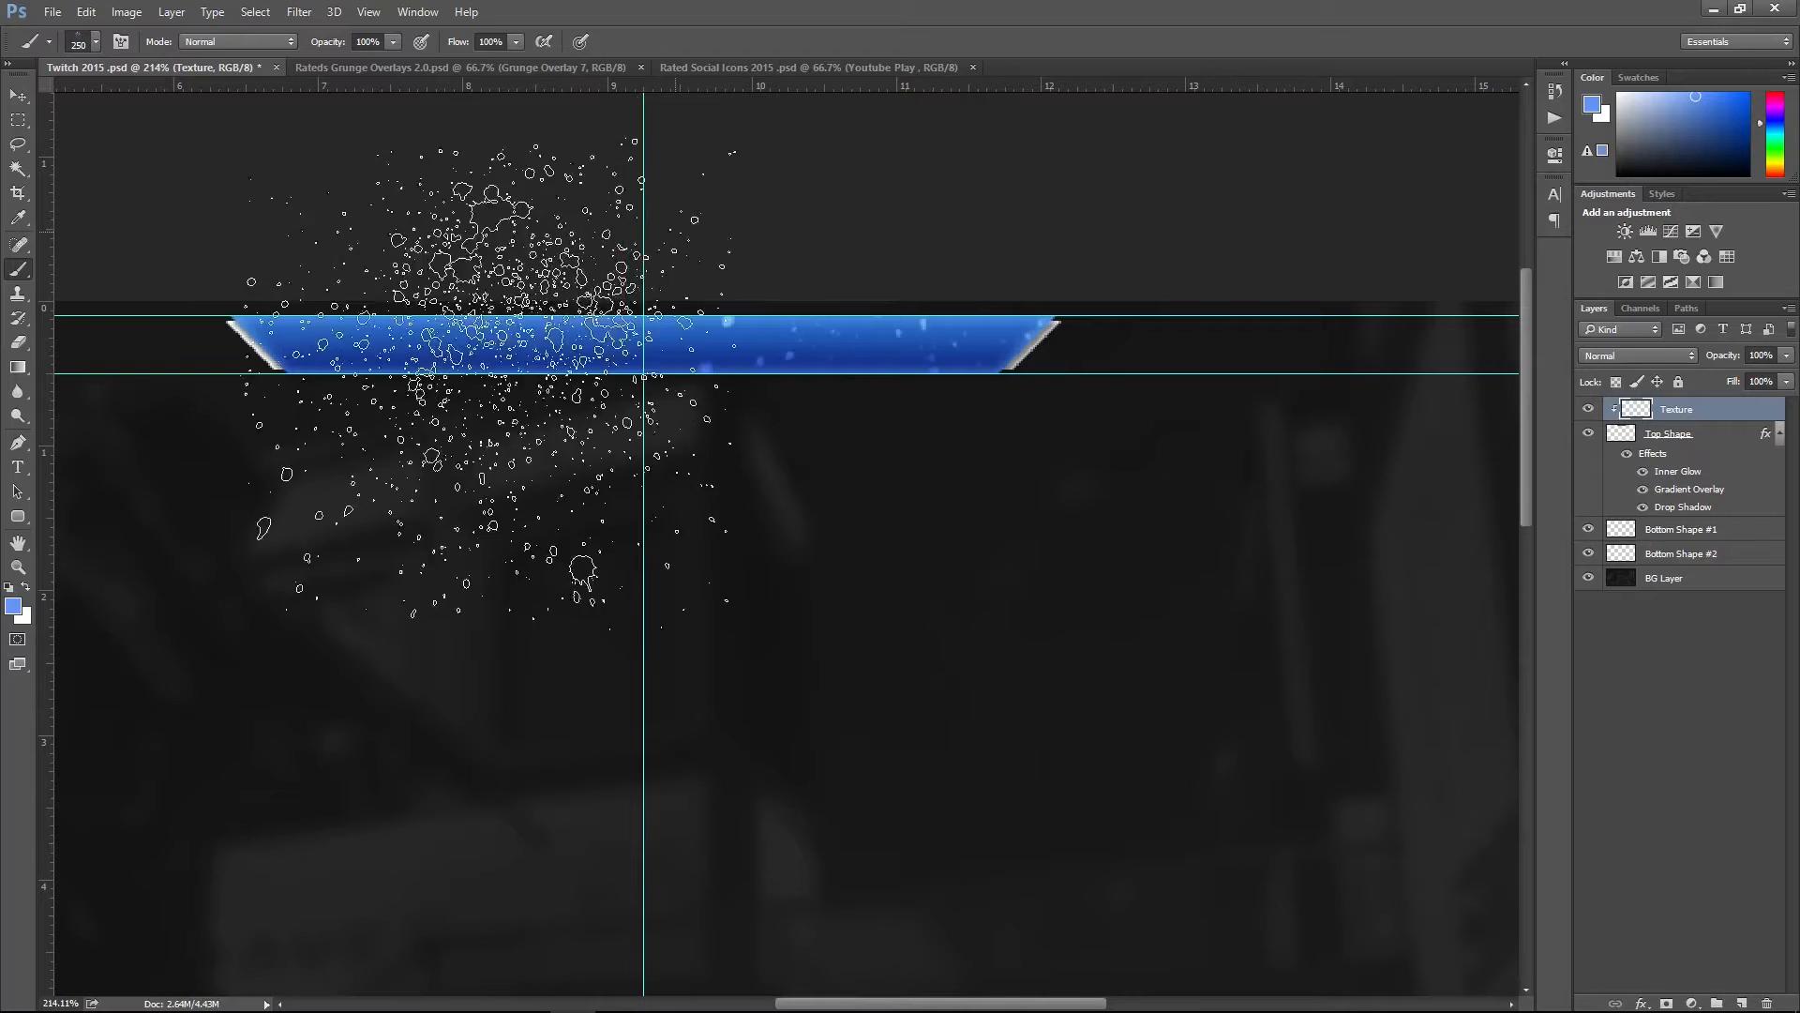
{"action": "key", "text": "ctrl+z"}
{"action": "key", "text": "bracketleft"}
{"action": "key", "text": "bracketleft"}
{"action": "key", "text": "bracketleft"}
{"action": "left_click", "coordinate": [905, 333]}
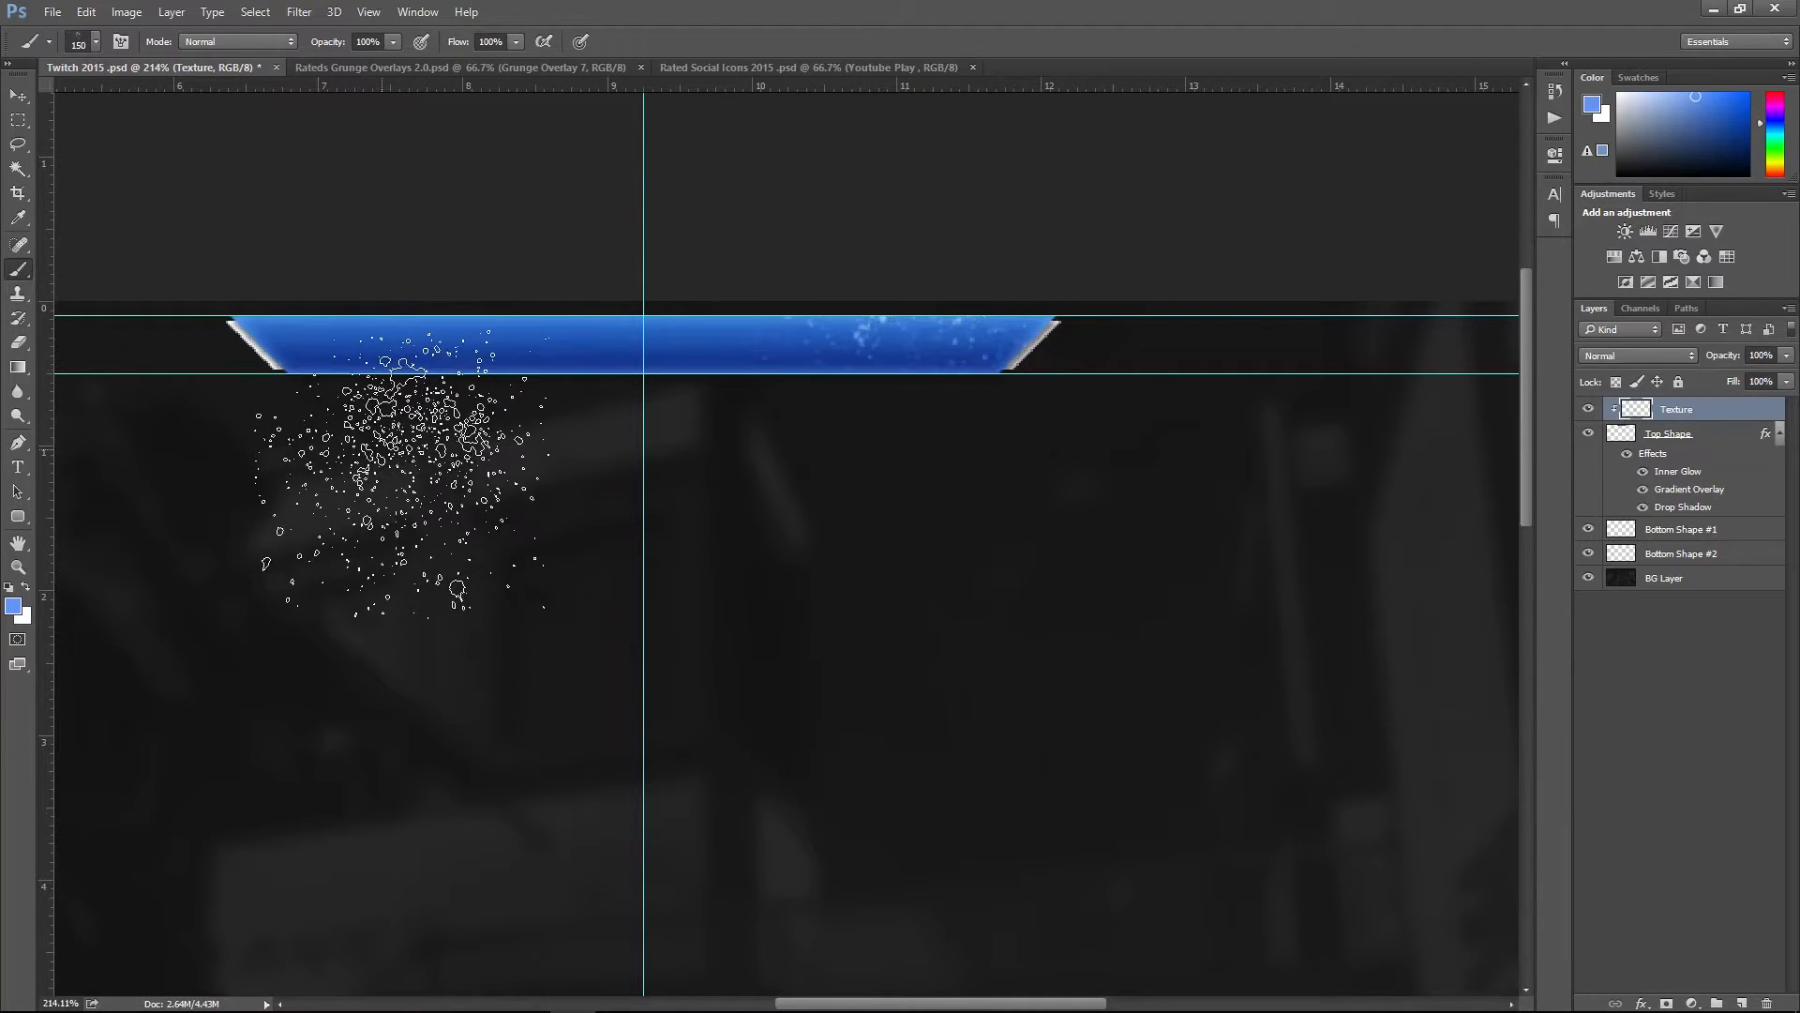
{"action": "left_click", "coordinate": [309, 375]}
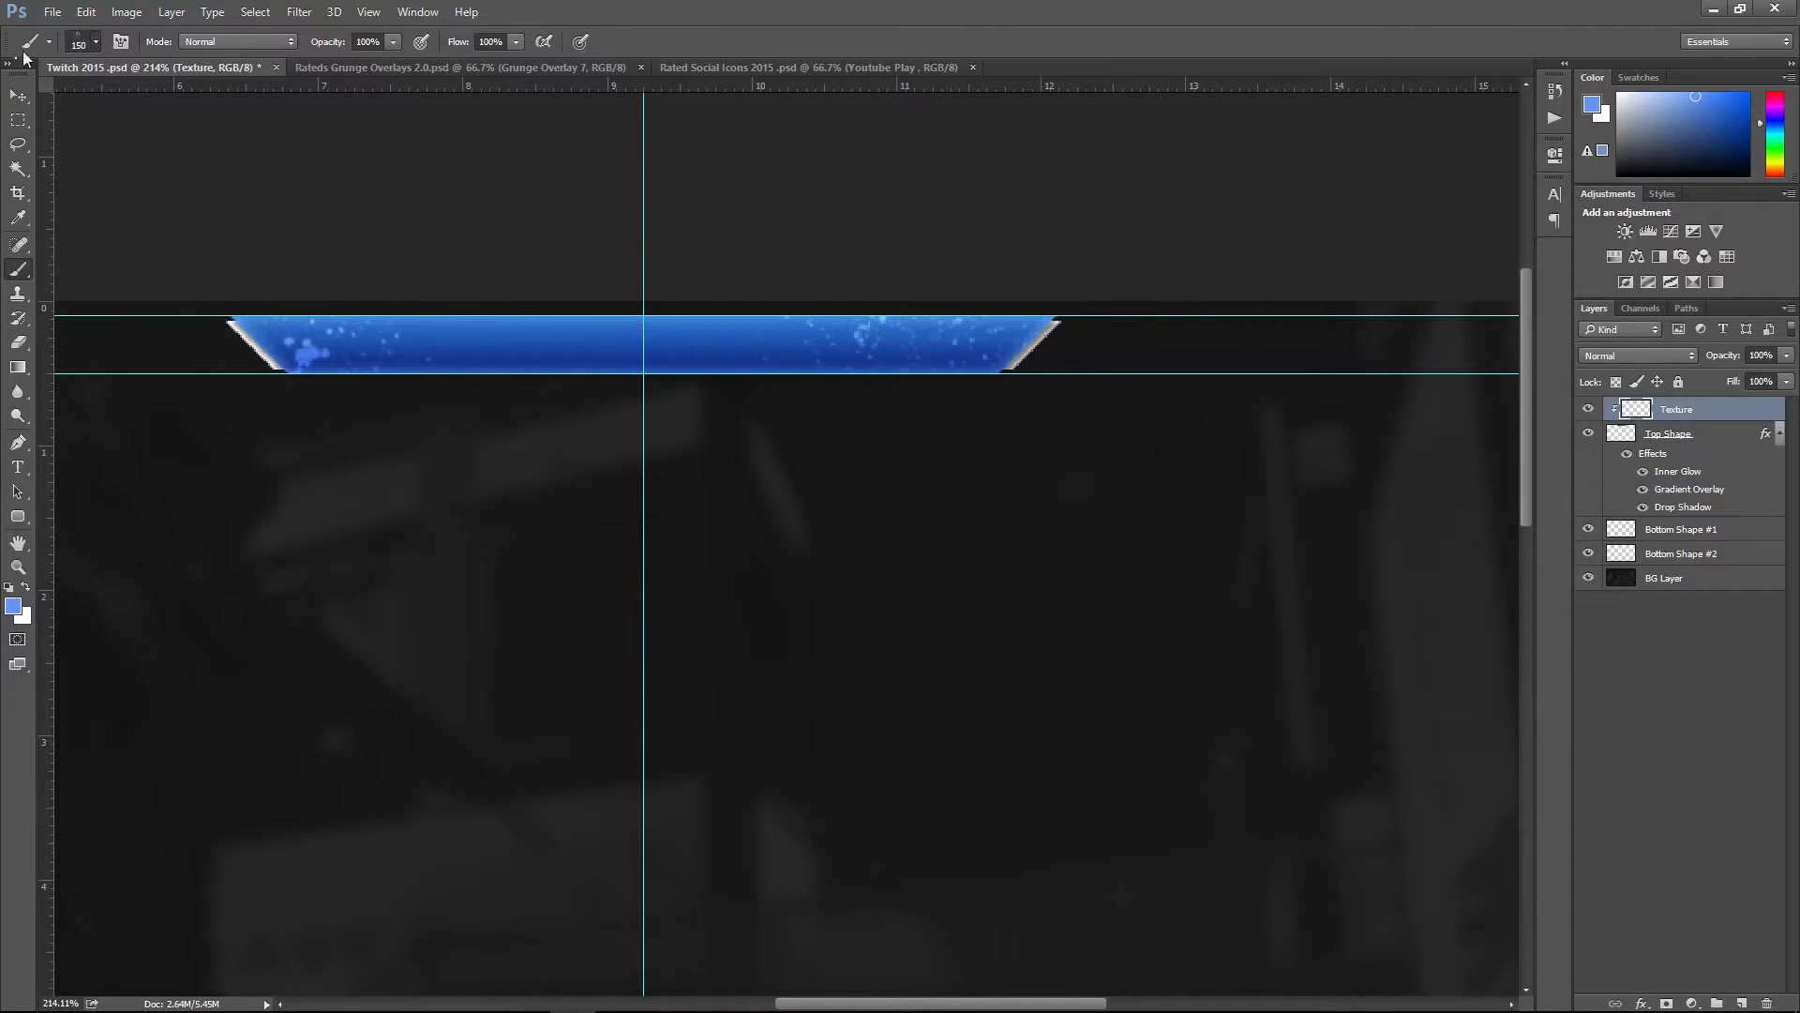
- Stamp a splatter near the middle of the blue bar using the 2497 px splatter preset reduced to 150 px
{"action": "left_click", "coordinate": [323, 520]}
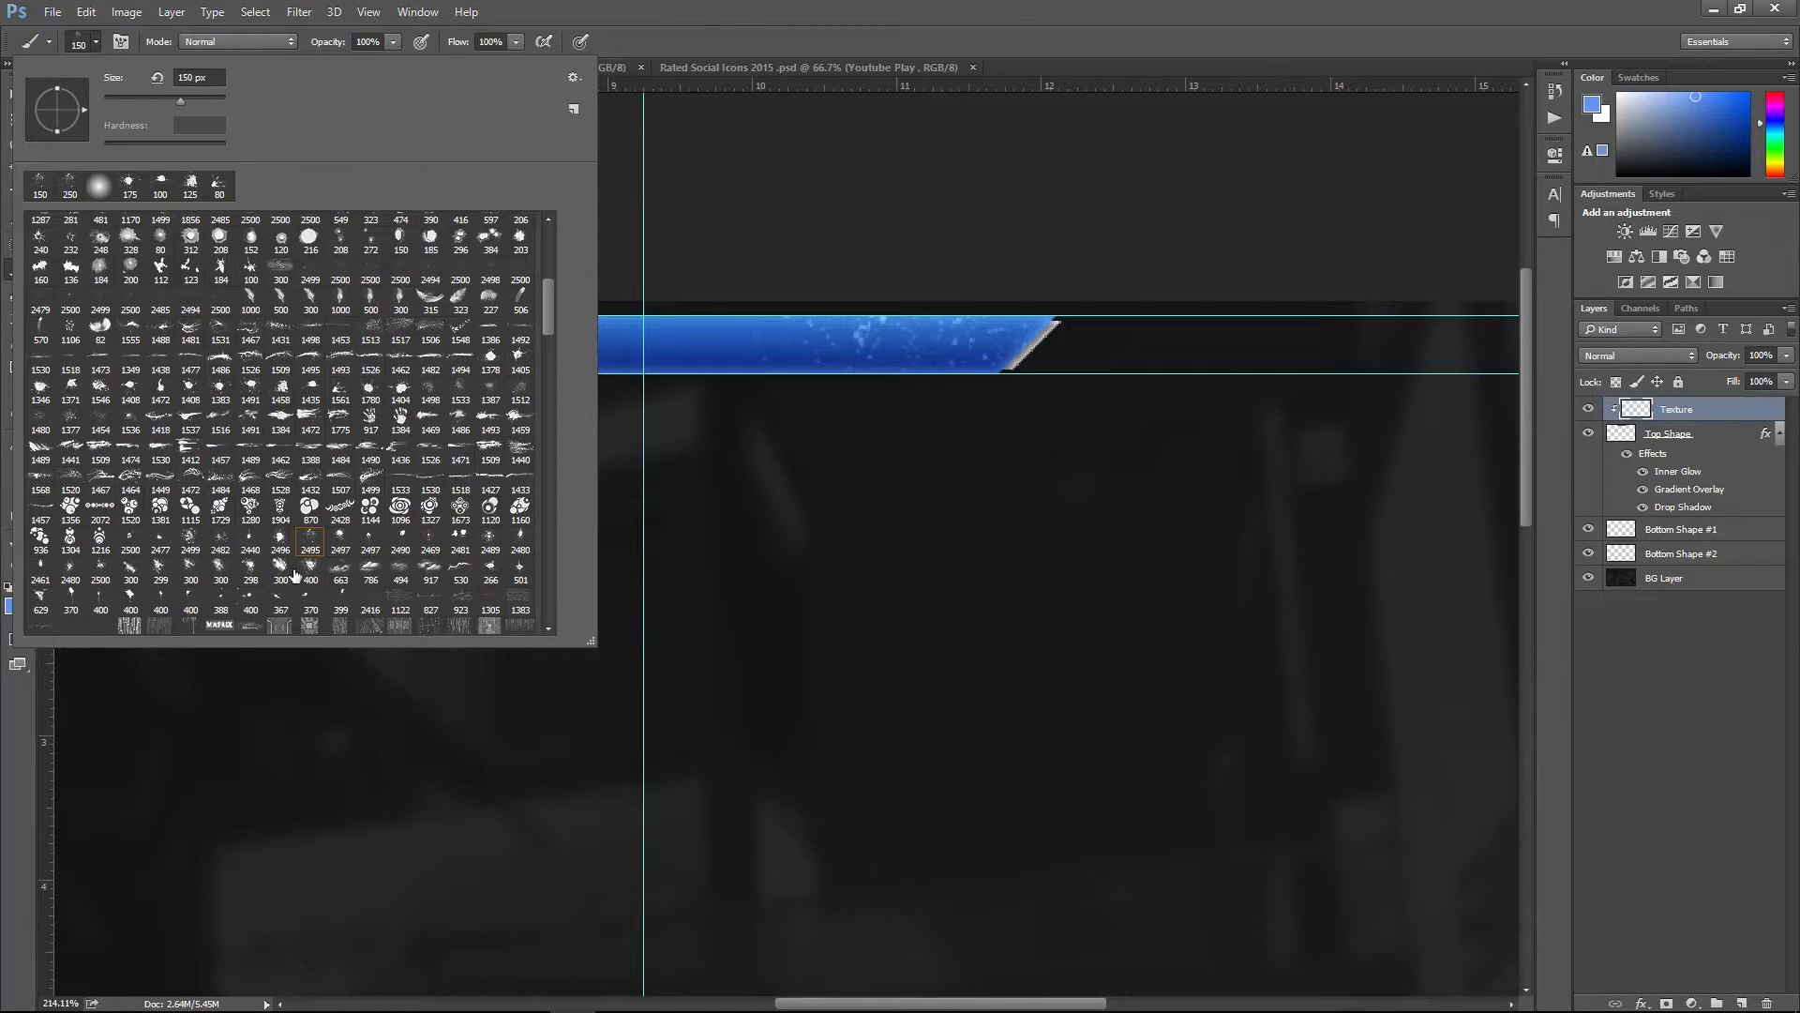
{"action": "left_click", "coordinate": [341, 538]}
{"action": "left_click", "coordinate": [880, 42]}
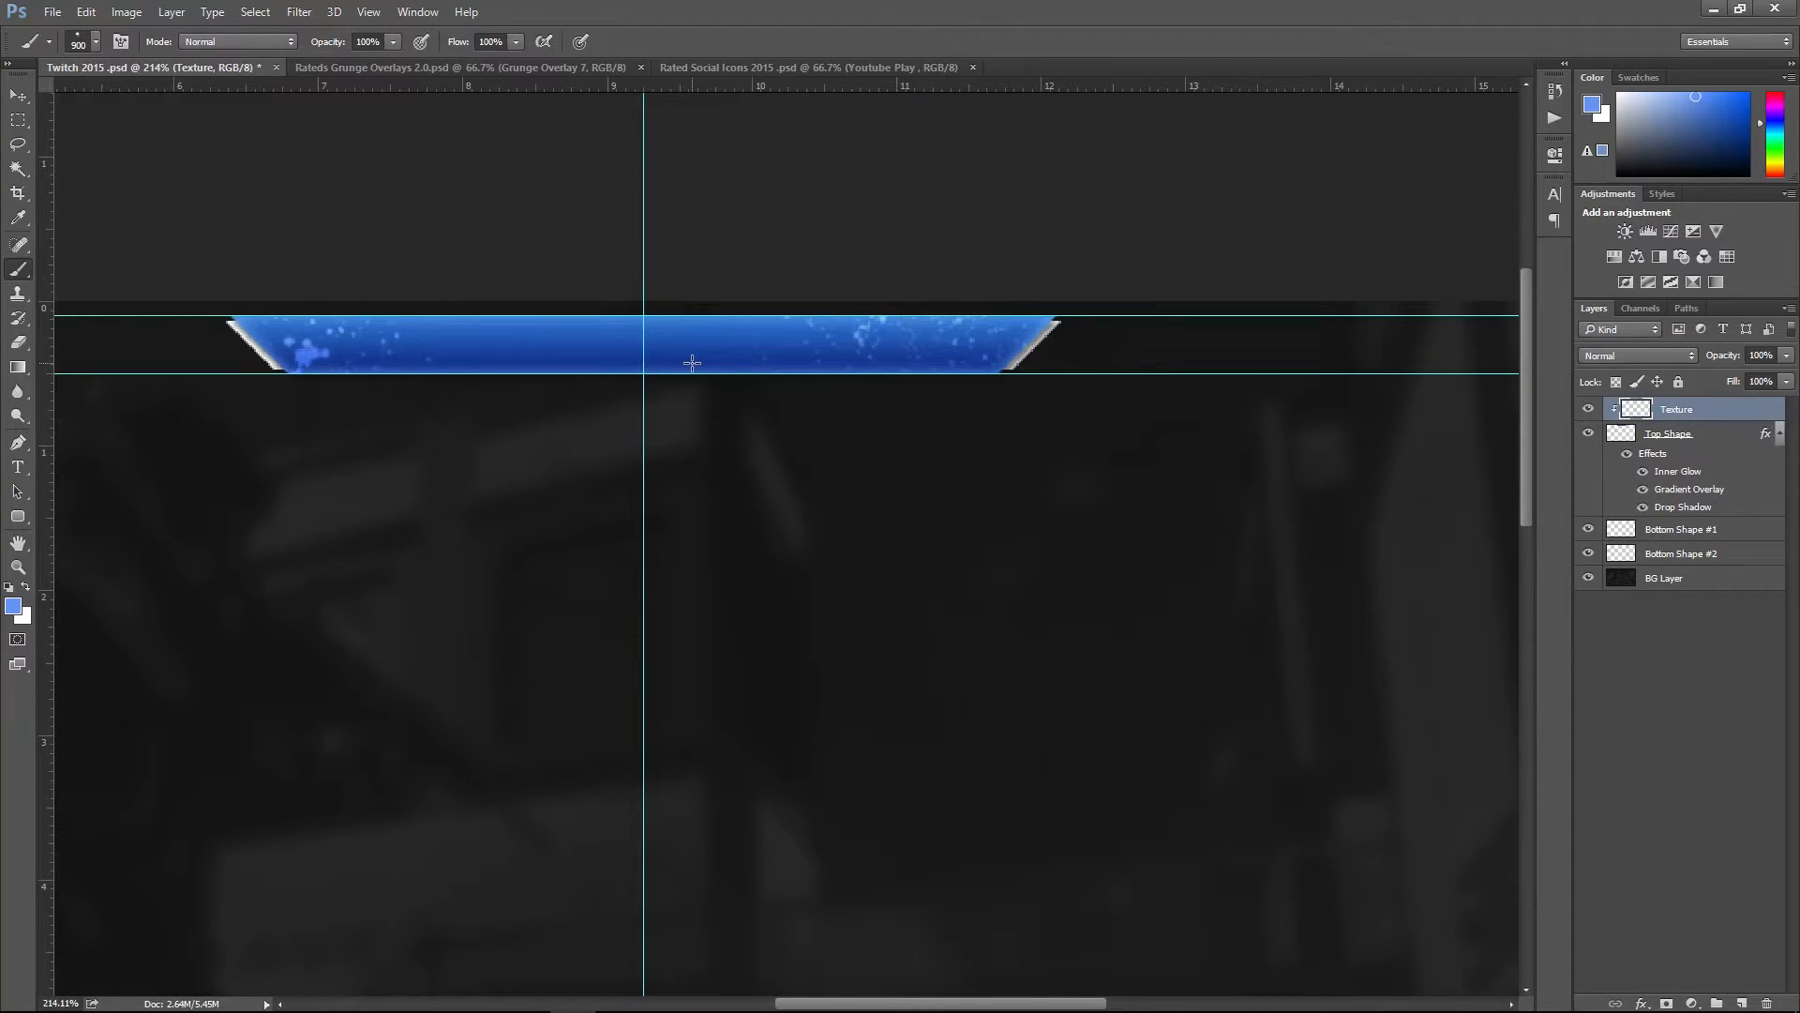
{"action": "key", "text": "bracketleft"}
{"action": "key", "text": "bracketleft"}
{"action": "key", "text": "bracketleft"}
{"action": "key", "text": "bracketleft"}
{"action": "key", "text": "bracketleft"}
{"action": "key", "text": "bracketleft"}
{"action": "key", "text": "bracketleft"}
{"action": "key", "text": "bracketleft"}
{"action": "key", "text": "bracketleft"}
{"action": "key", "text": "bracketleft"}
{"action": "key", "text": "bracketleft"}
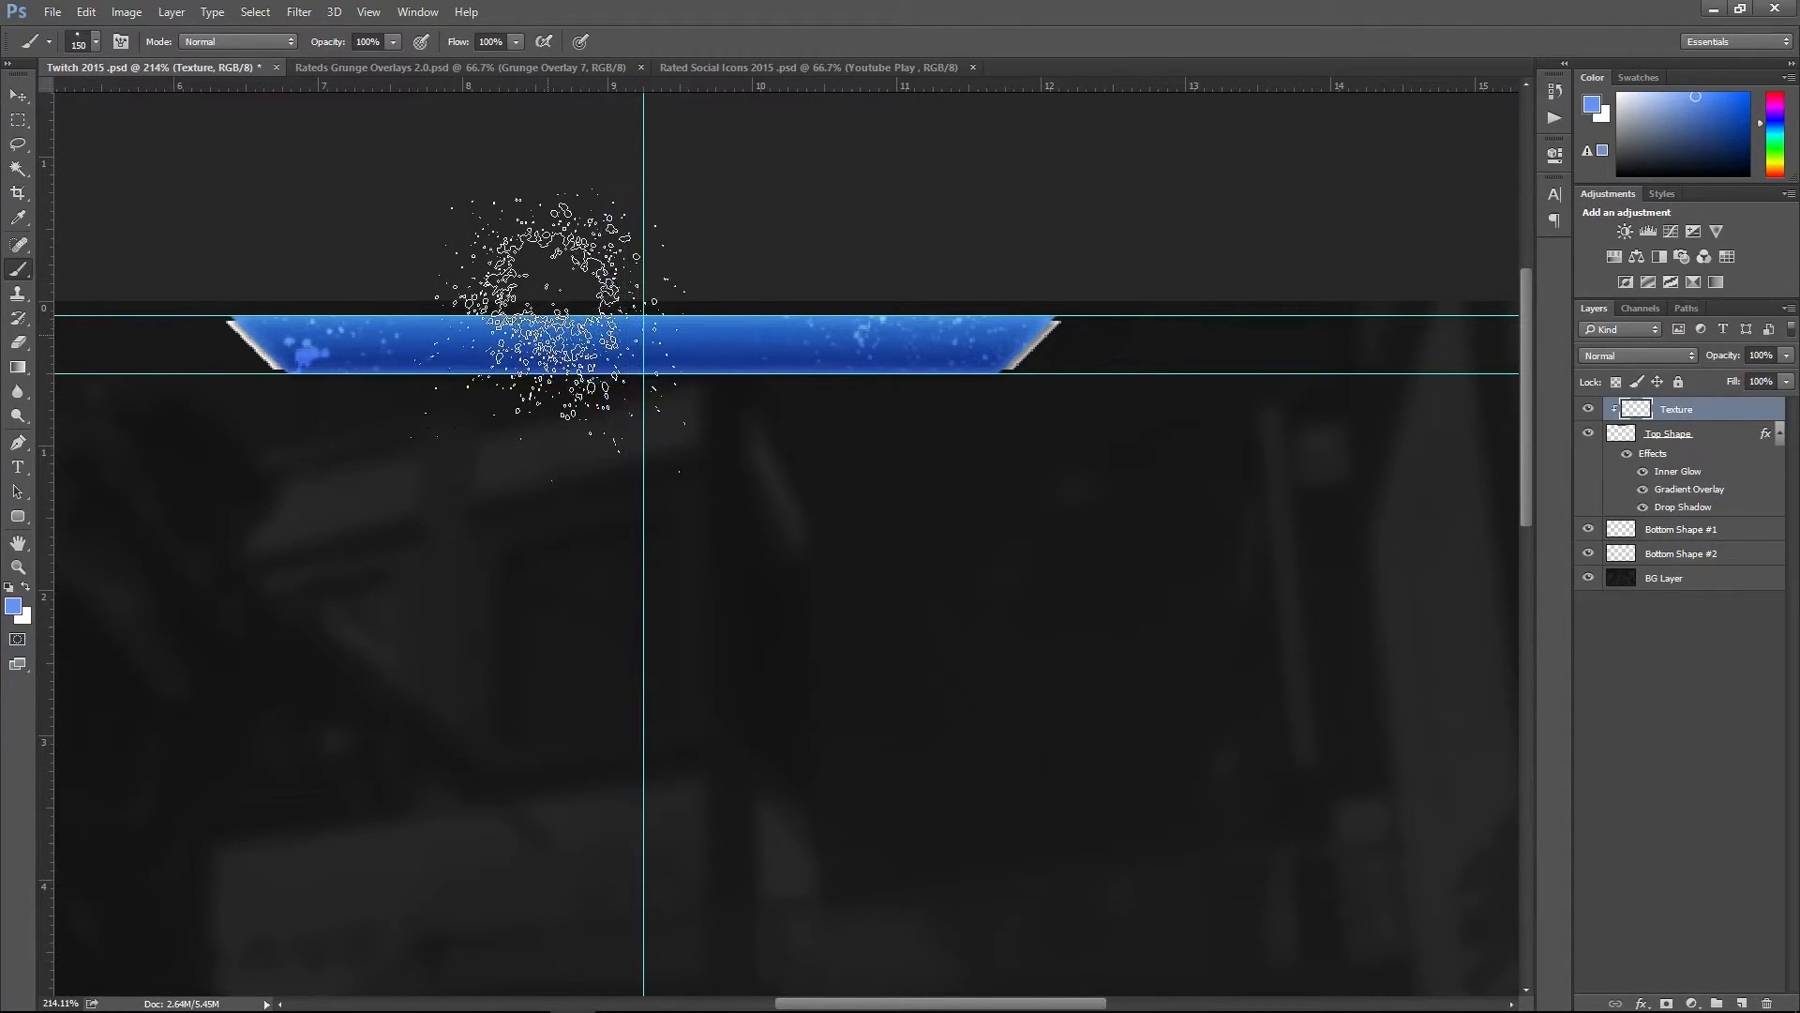
{"action": "left_click", "coordinate": [563, 326]}
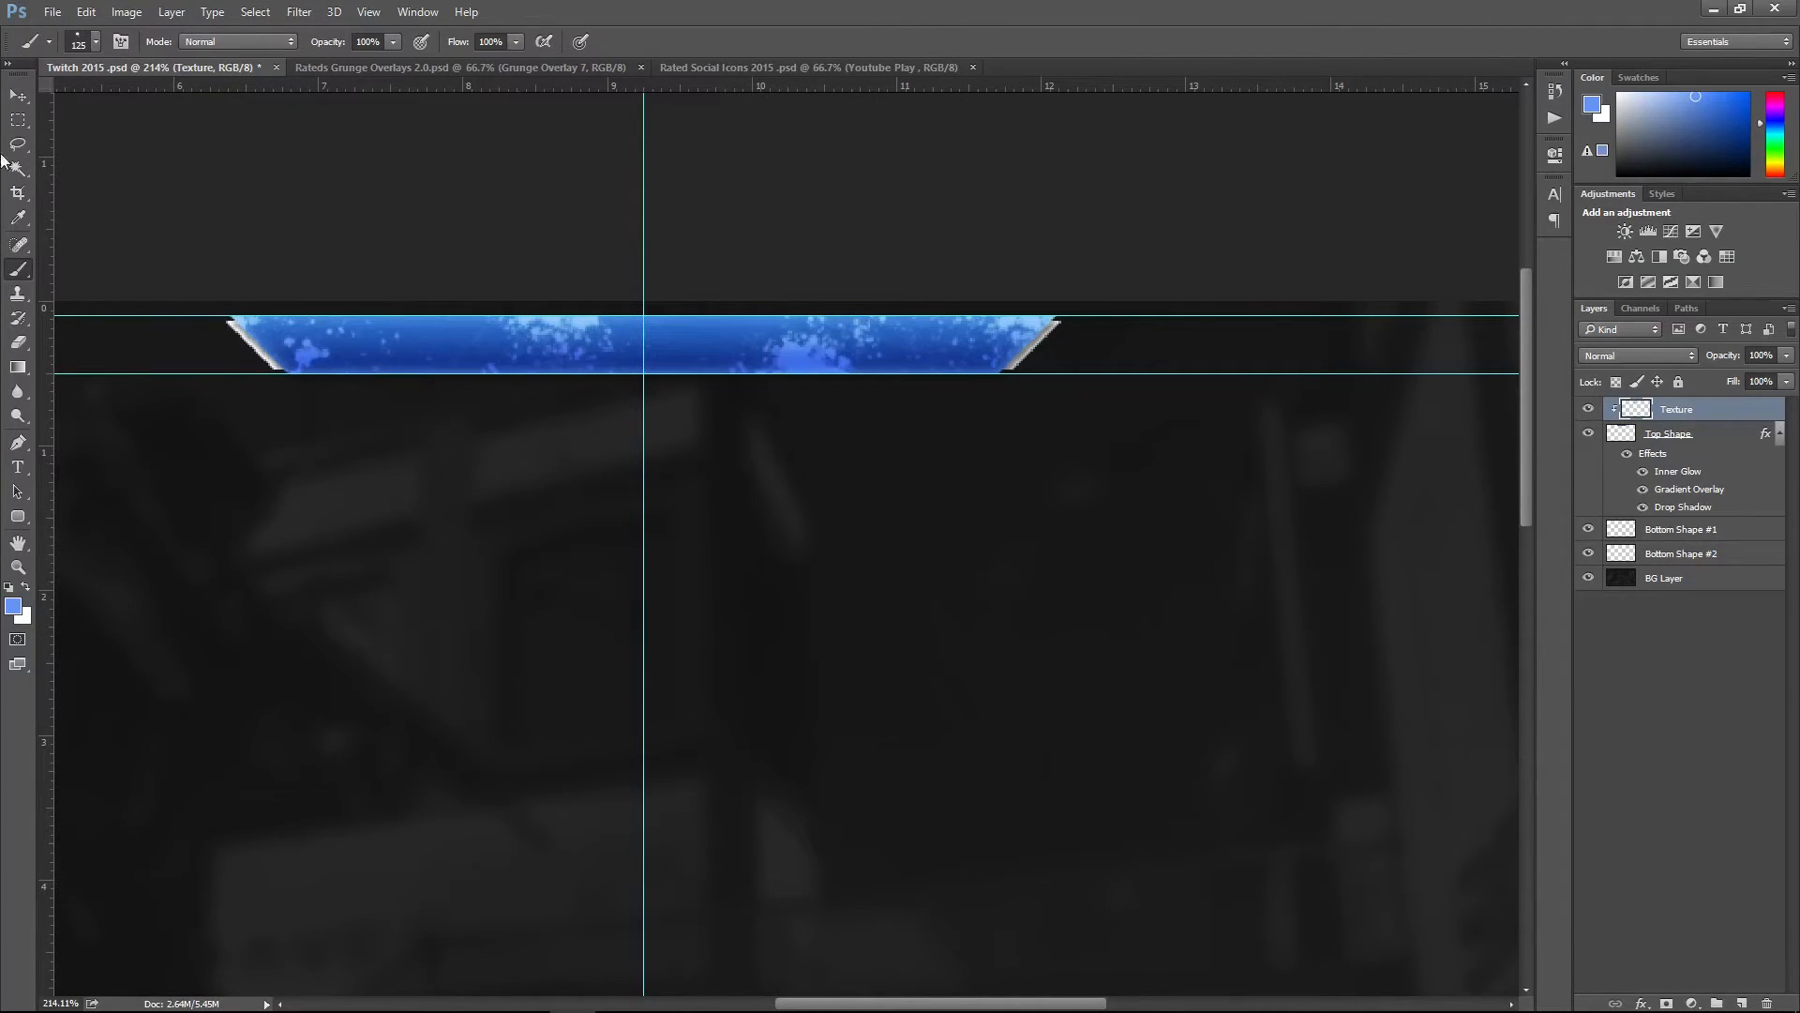
- Choose another splatter brush preset with a dripping blot shape and reduce its size to 250 px
{"action": "right_click", "coordinate": [435, 458]}
{"action": "left_click", "coordinate": [384, 542]}
{"action": "left_click", "coordinate": [949, 23]}
{"action": "key", "text": "bracketleft"}
{"action": "key", "text": "bracketleft"}
{"action": "key", "text": "bracketleft"}
{"action": "key", "text": "bracketleft"}
{"action": "key", "text": "bracketleft"}
{"action": "key", "text": "bracketleft"}
{"action": "key", "text": "bracketleft"}
{"action": "key", "text": "bracketleft"}
{"action": "key", "text": "bracketleft"}
{"action": "key", "text": "bracketleft"}
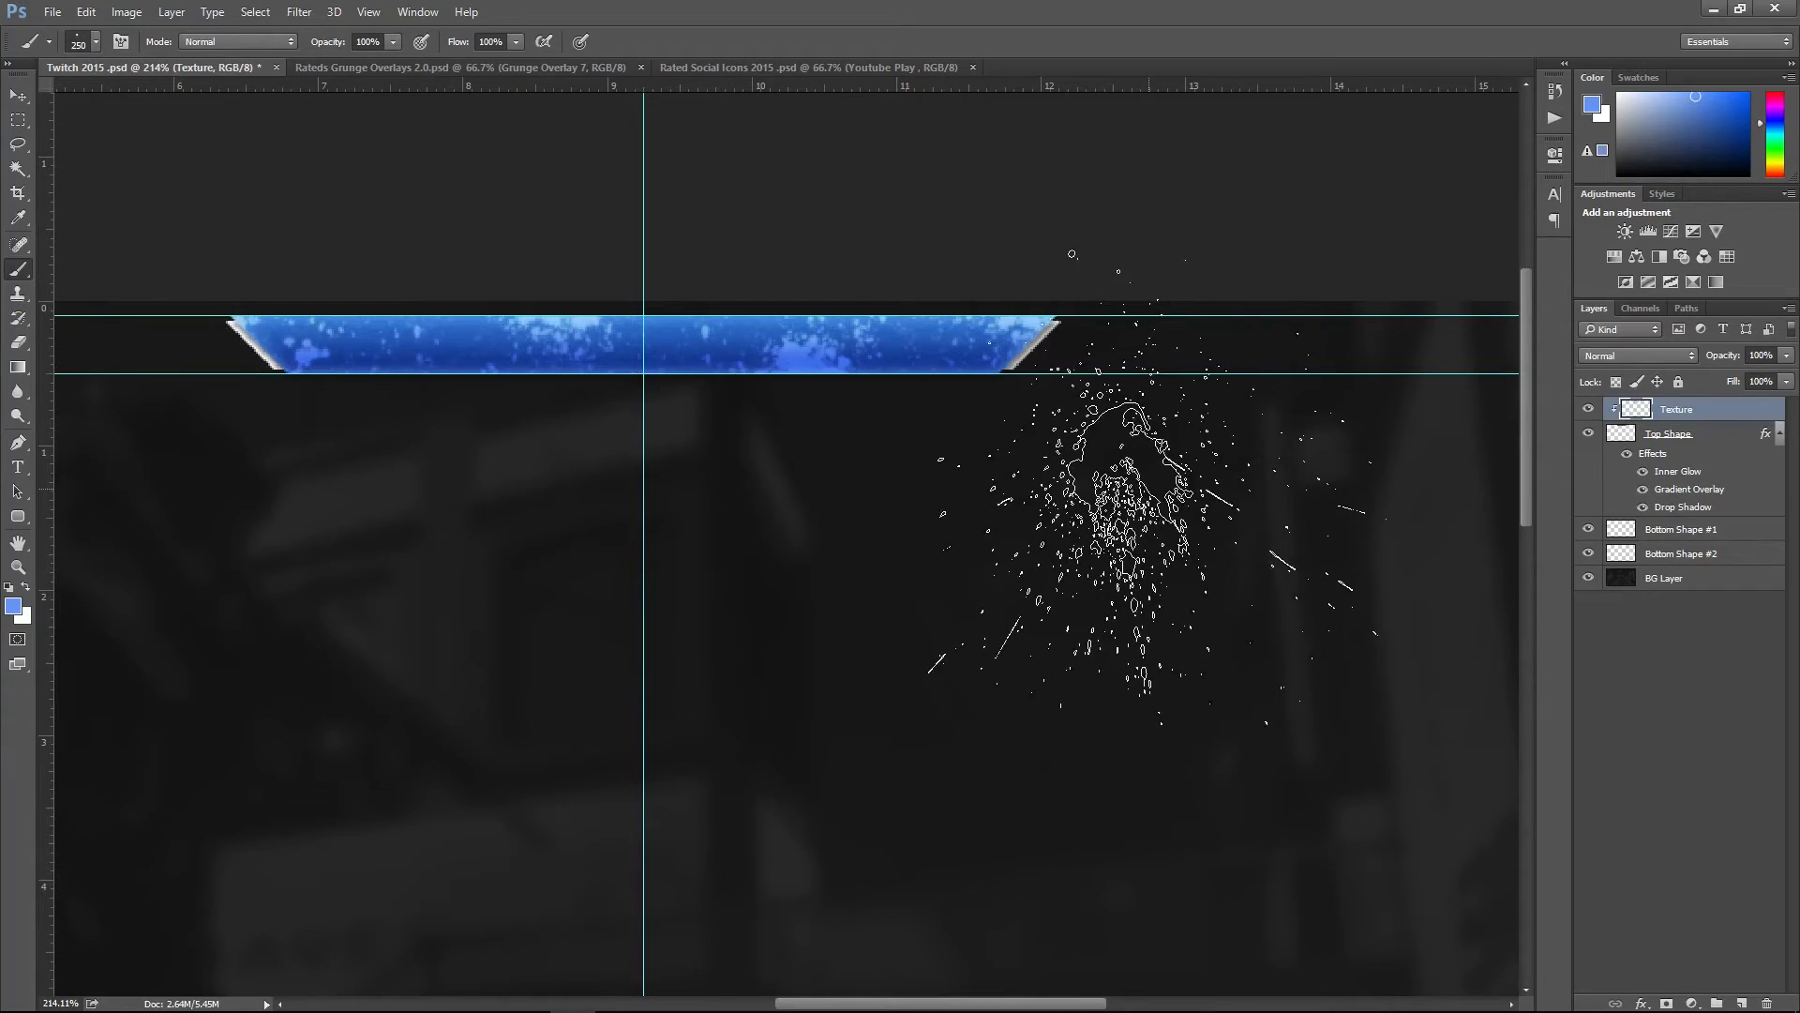
- Try the Overlay blend mode on the Texture layer
{"action": "left_click", "coordinate": [18, 95]}
{"action": "scroll", "coordinate": [848, 459], "scroll_direction": "down", "scroll_amount": 3}
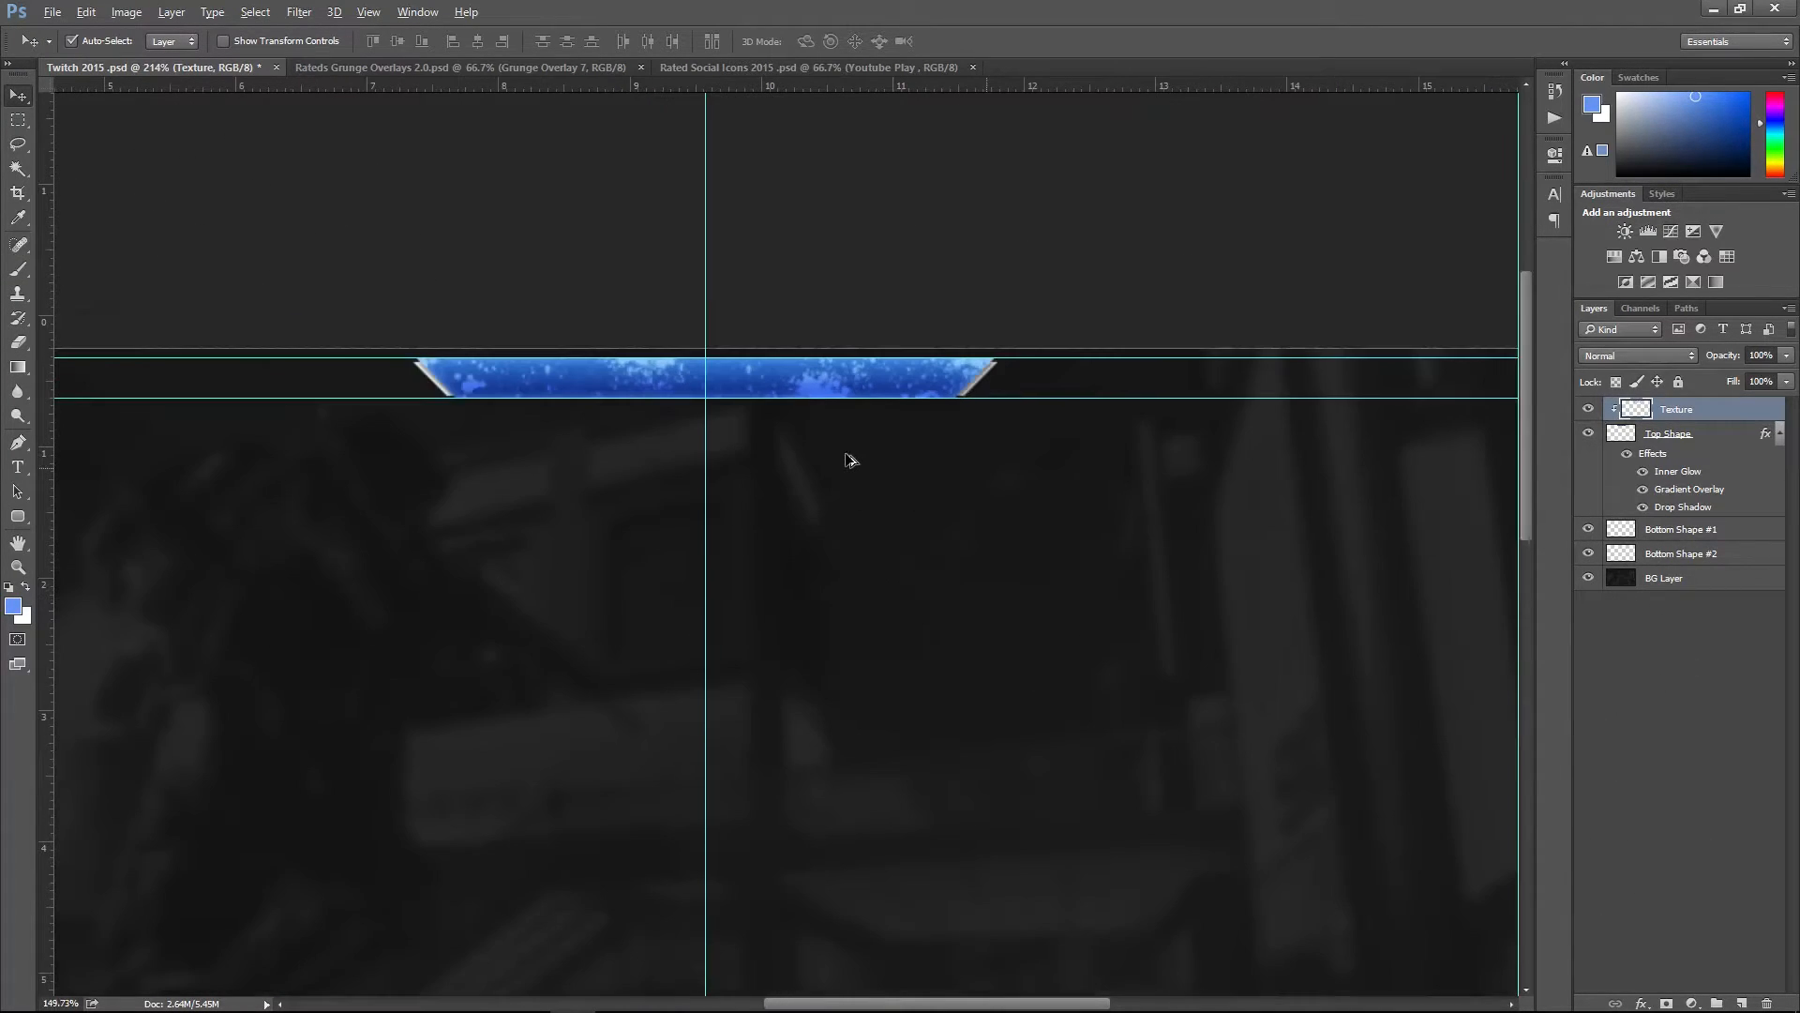
{"action": "scroll", "coordinate": [848, 459], "scroll_direction": "down", "scroll_amount": 3}
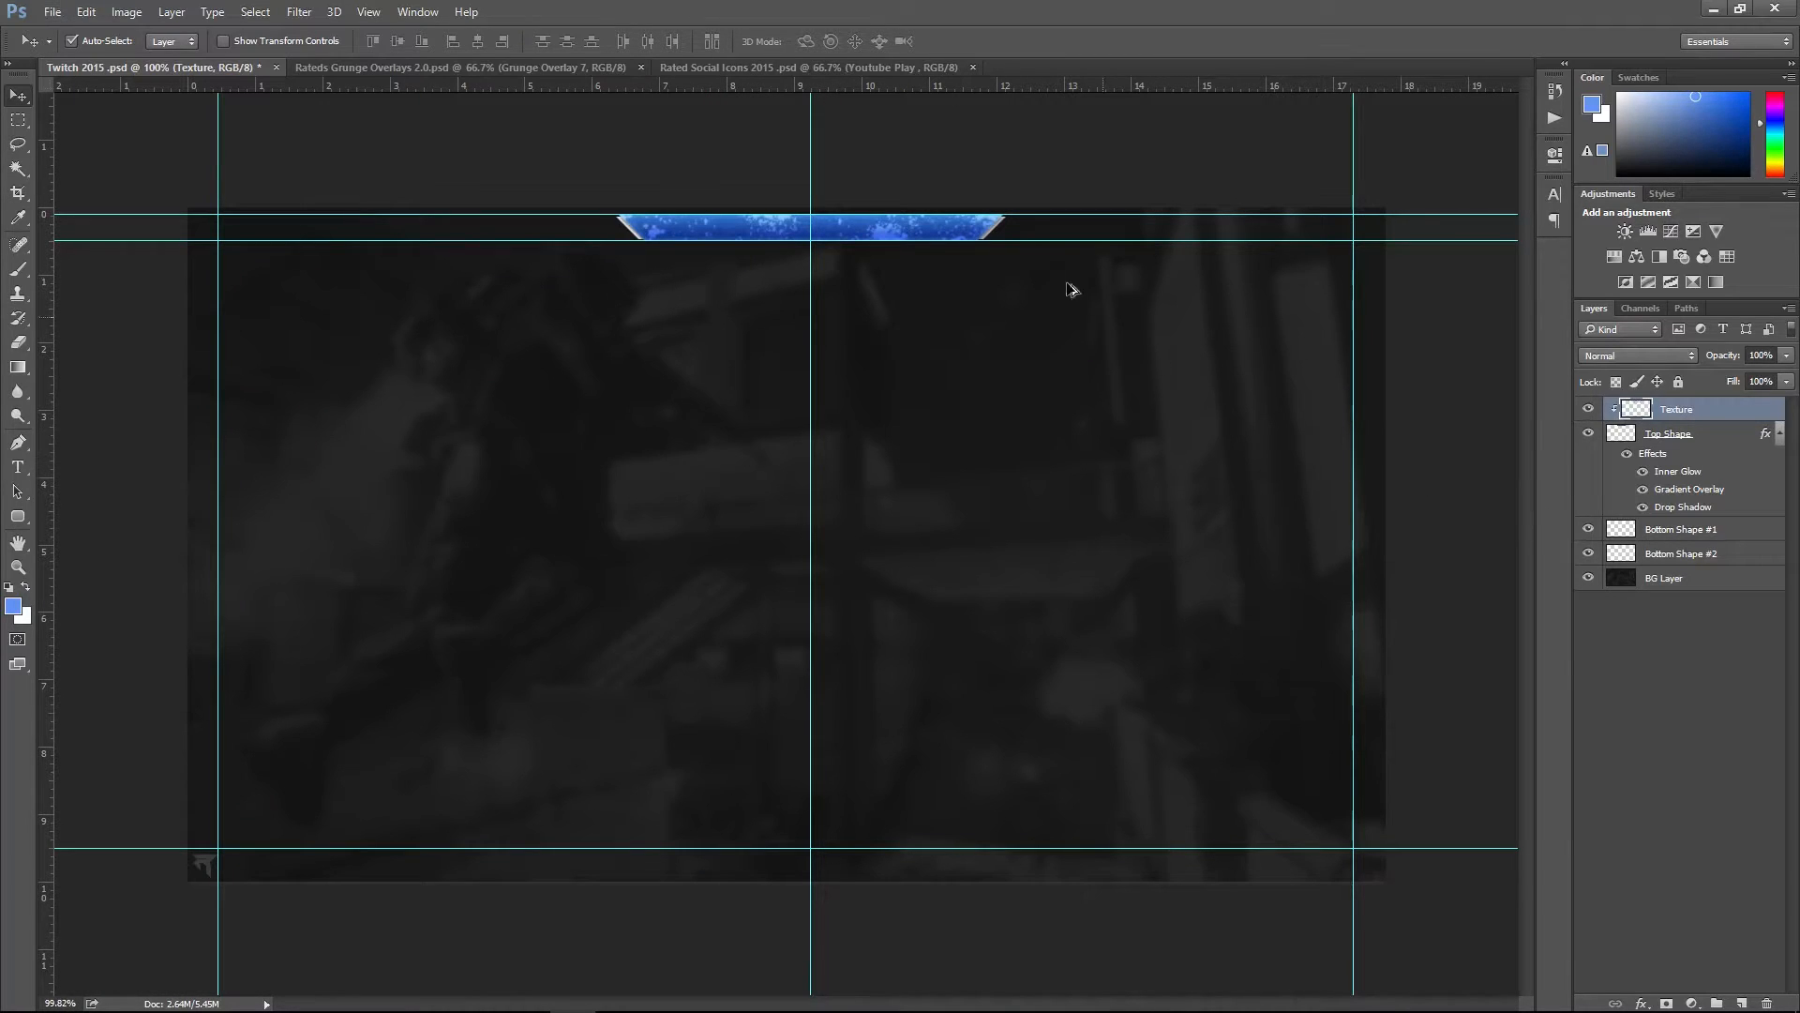
{"action": "scroll", "coordinate": [919, 194], "scroll_direction": "up", "scroll_amount": 2}
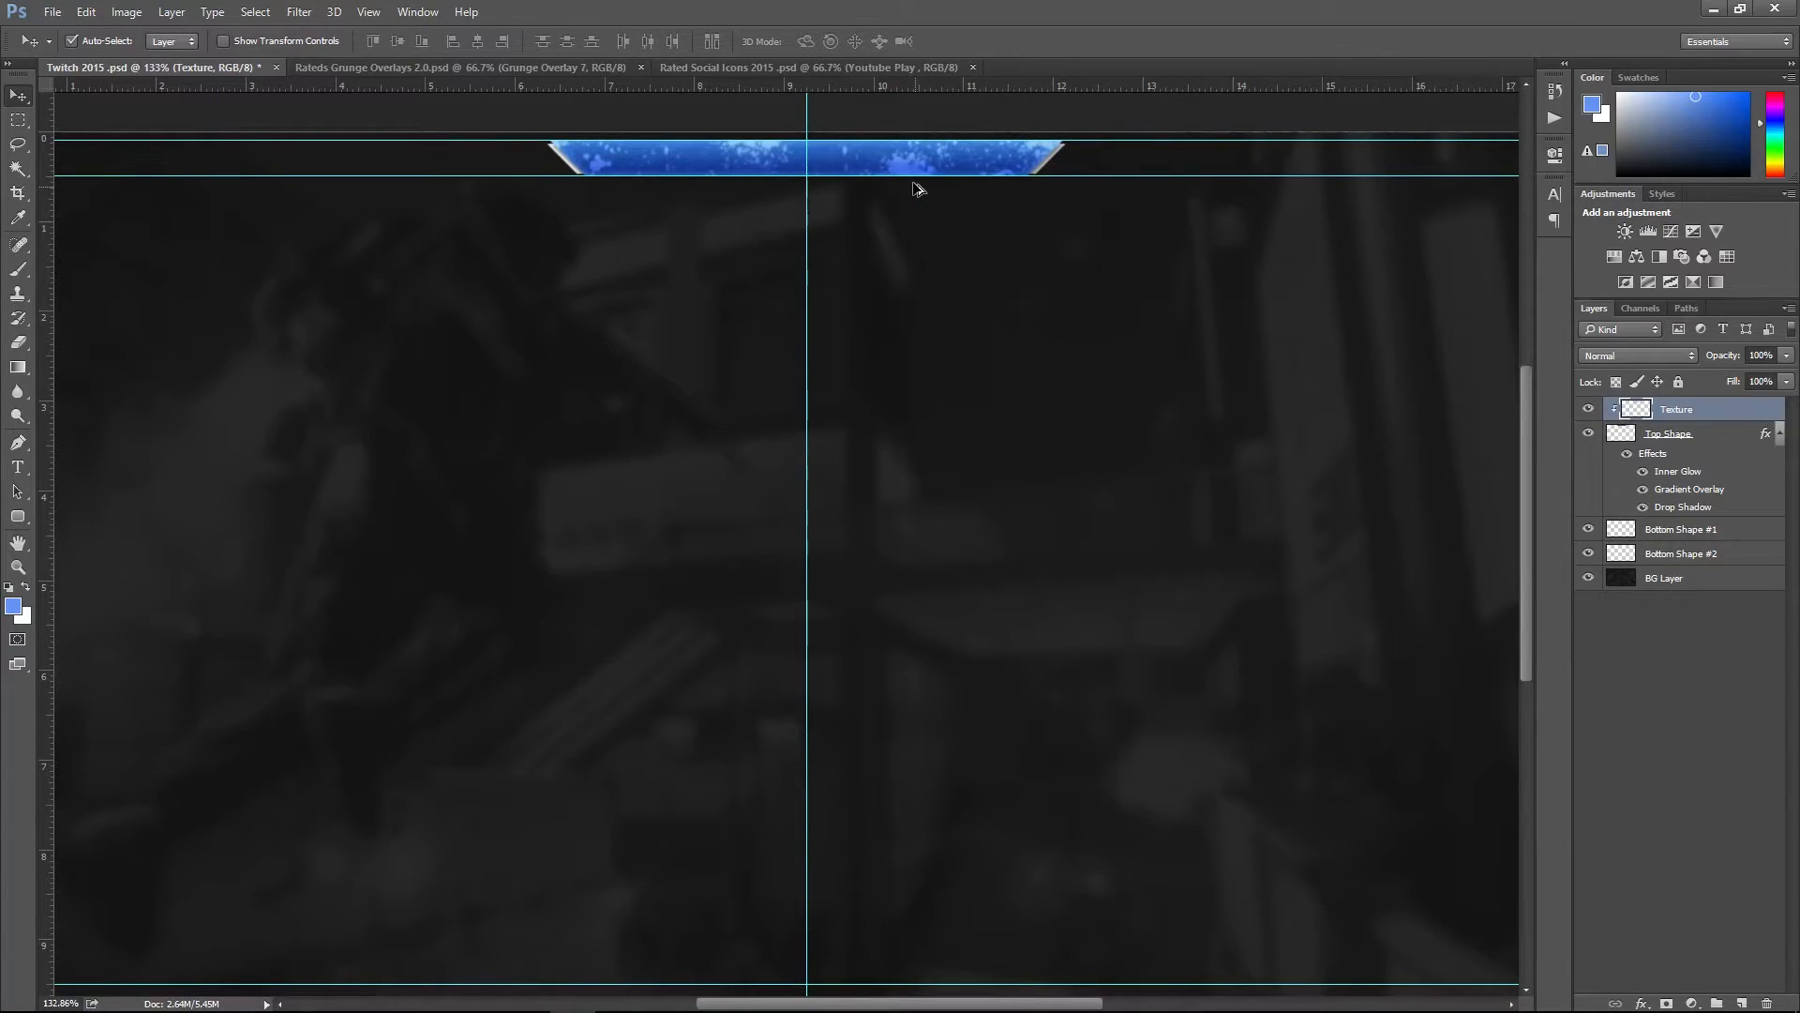
{"action": "scroll", "coordinate": [917, 187], "scroll_direction": "up", "scroll_amount": 1}
{"action": "scroll", "coordinate": [657, 337], "scroll_direction": "down", "scroll_amount": 2}
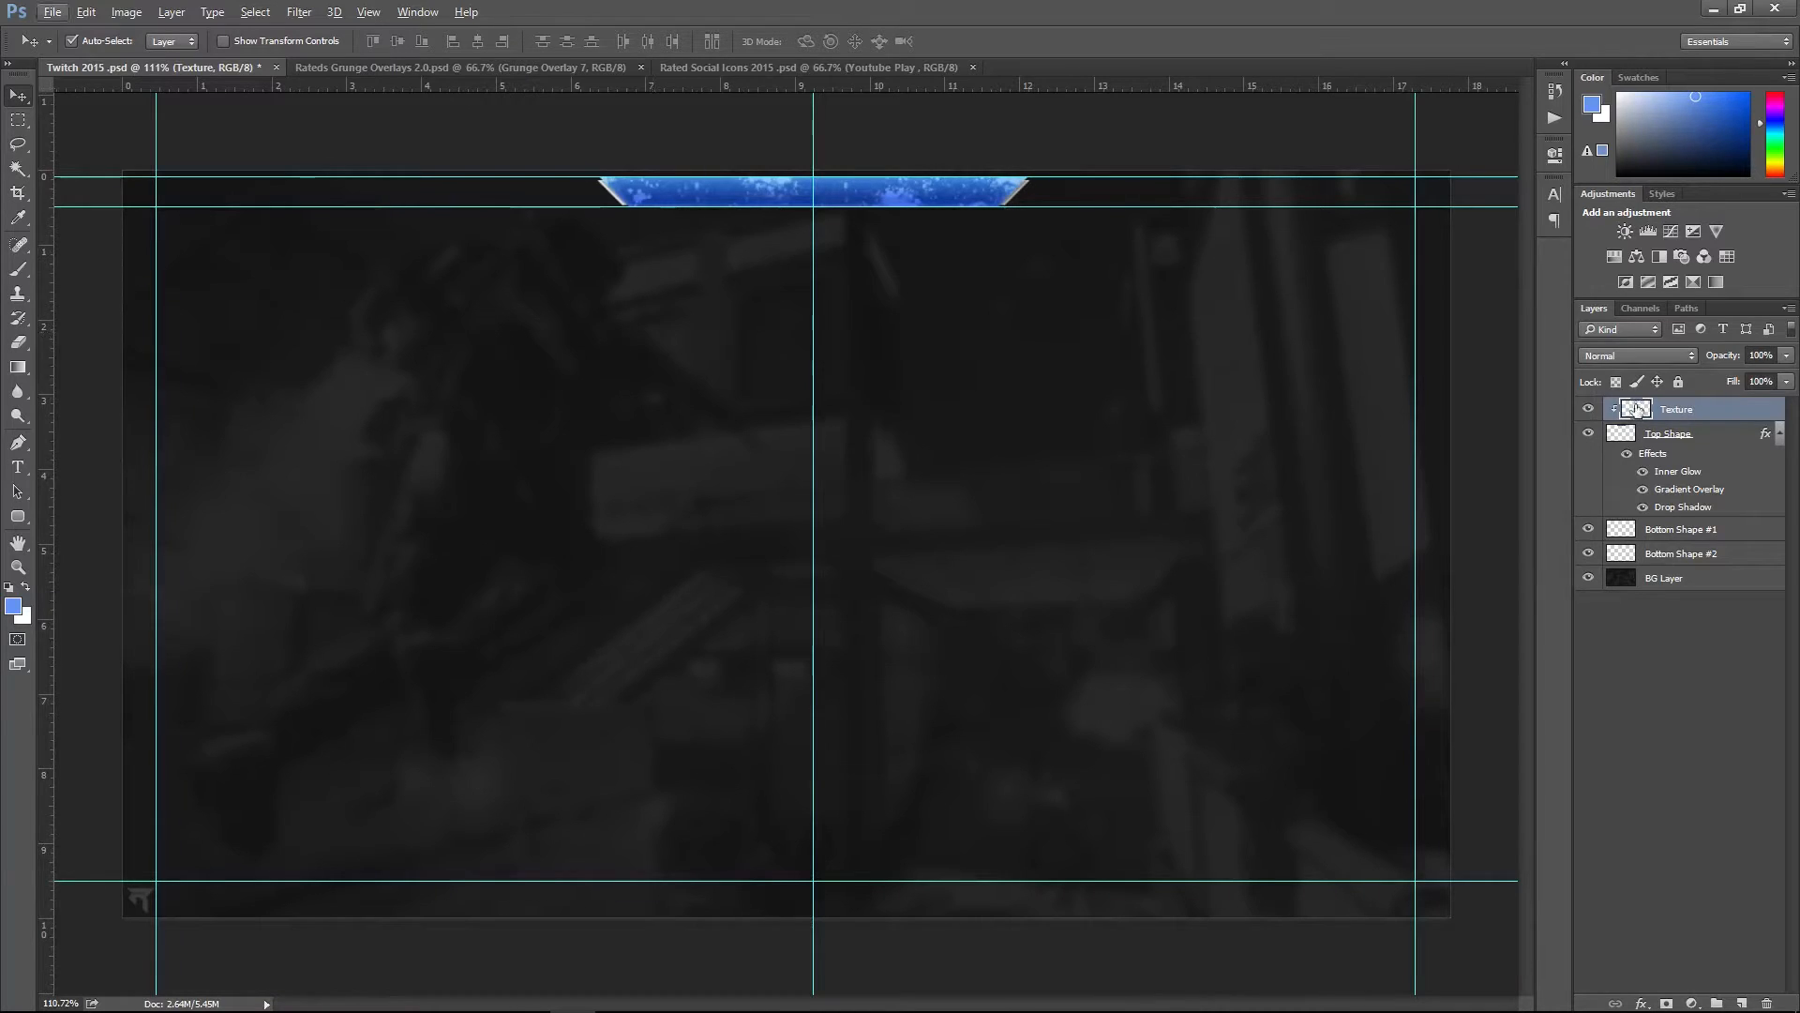
{"action": "left_click", "coordinate": [1640, 354]}
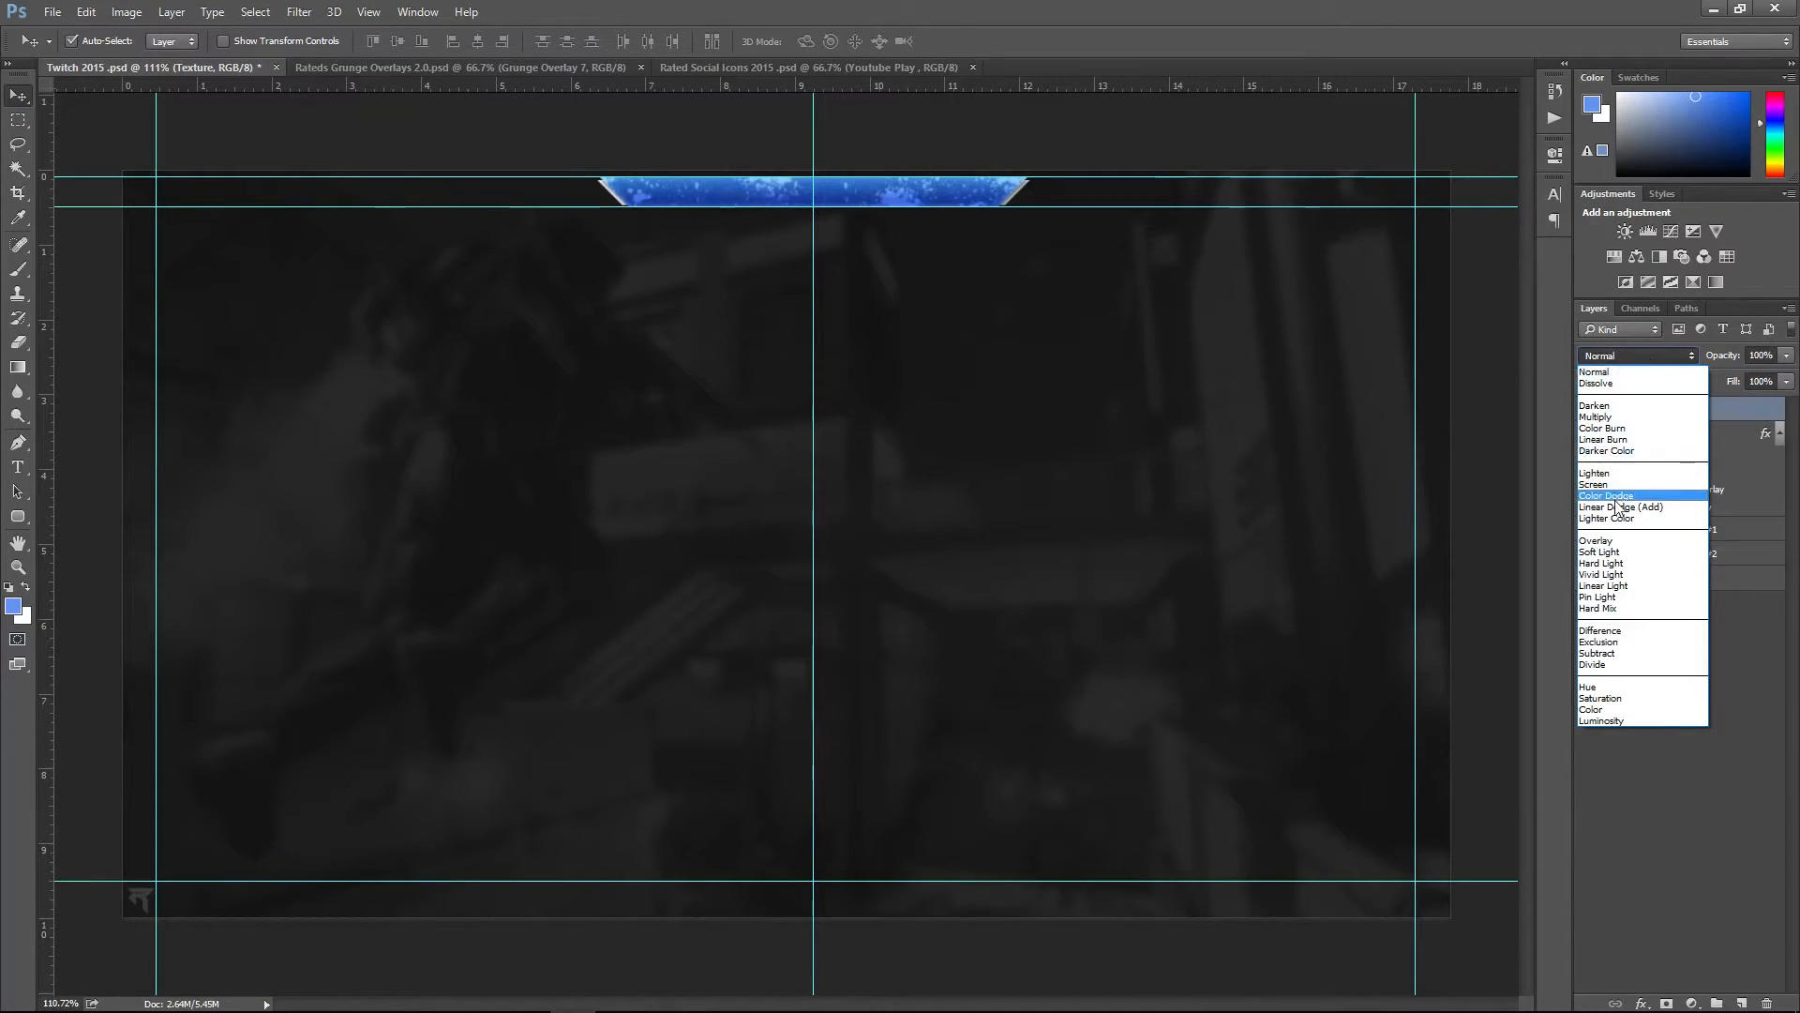
{"action": "left_click", "coordinate": [1609, 541]}
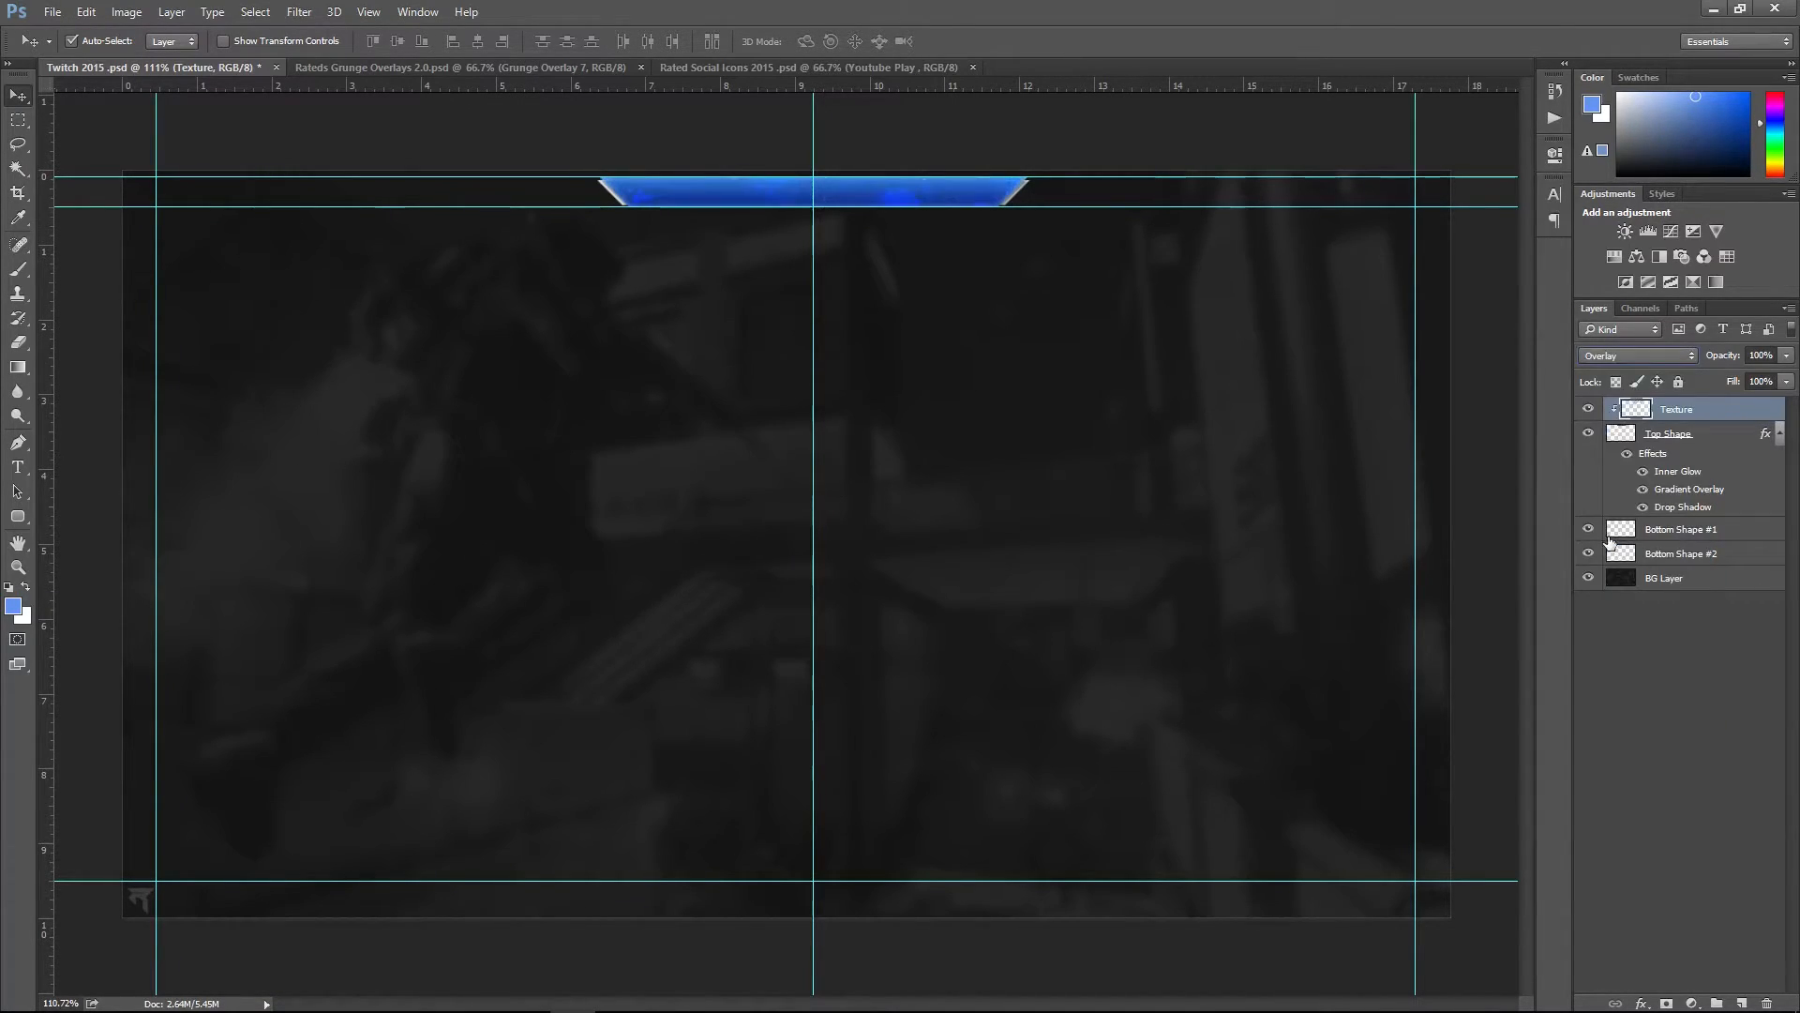
- Set the Texture layer's blend mode to Linear Dodge (Add) and its fill to 60%
{"action": "left_click", "coordinate": [1622, 352]}
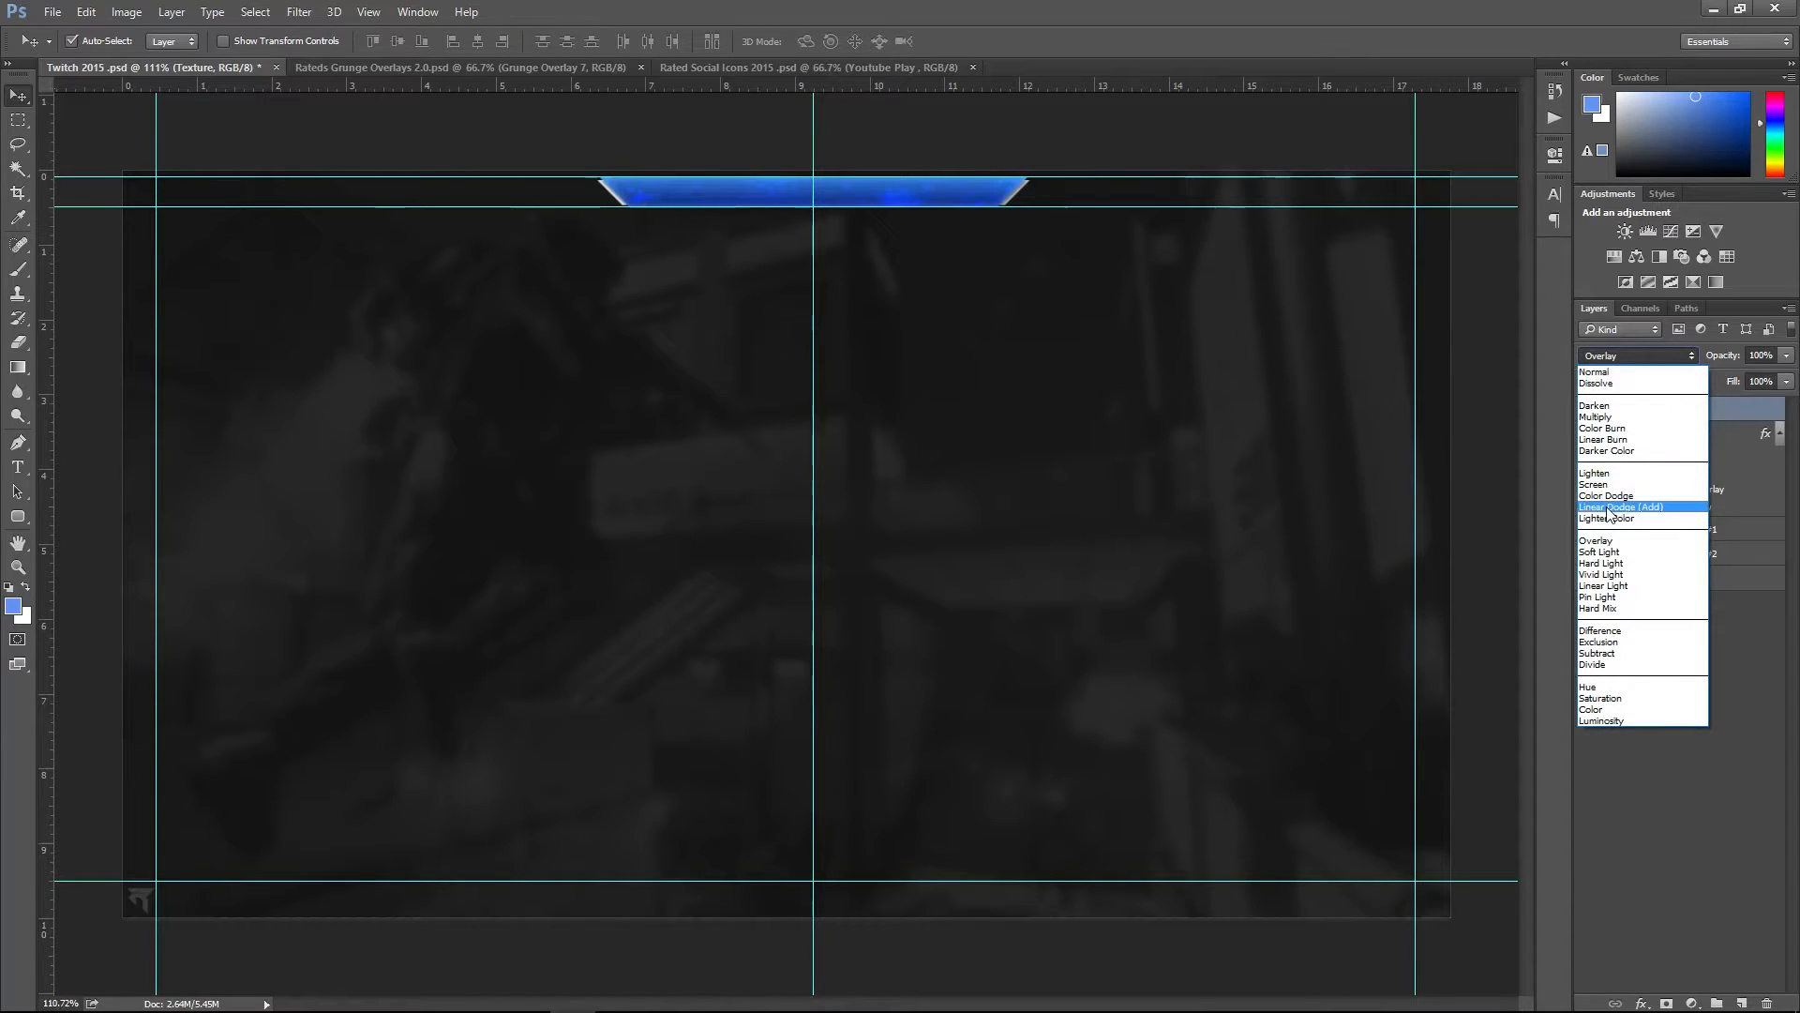
{"action": "left_click", "coordinate": [1607, 508]}
{"action": "left_click", "coordinate": [1786, 381]}
{"action": "type", "text": "50"}
{"action": "left_click", "coordinate": [1730, 605]}
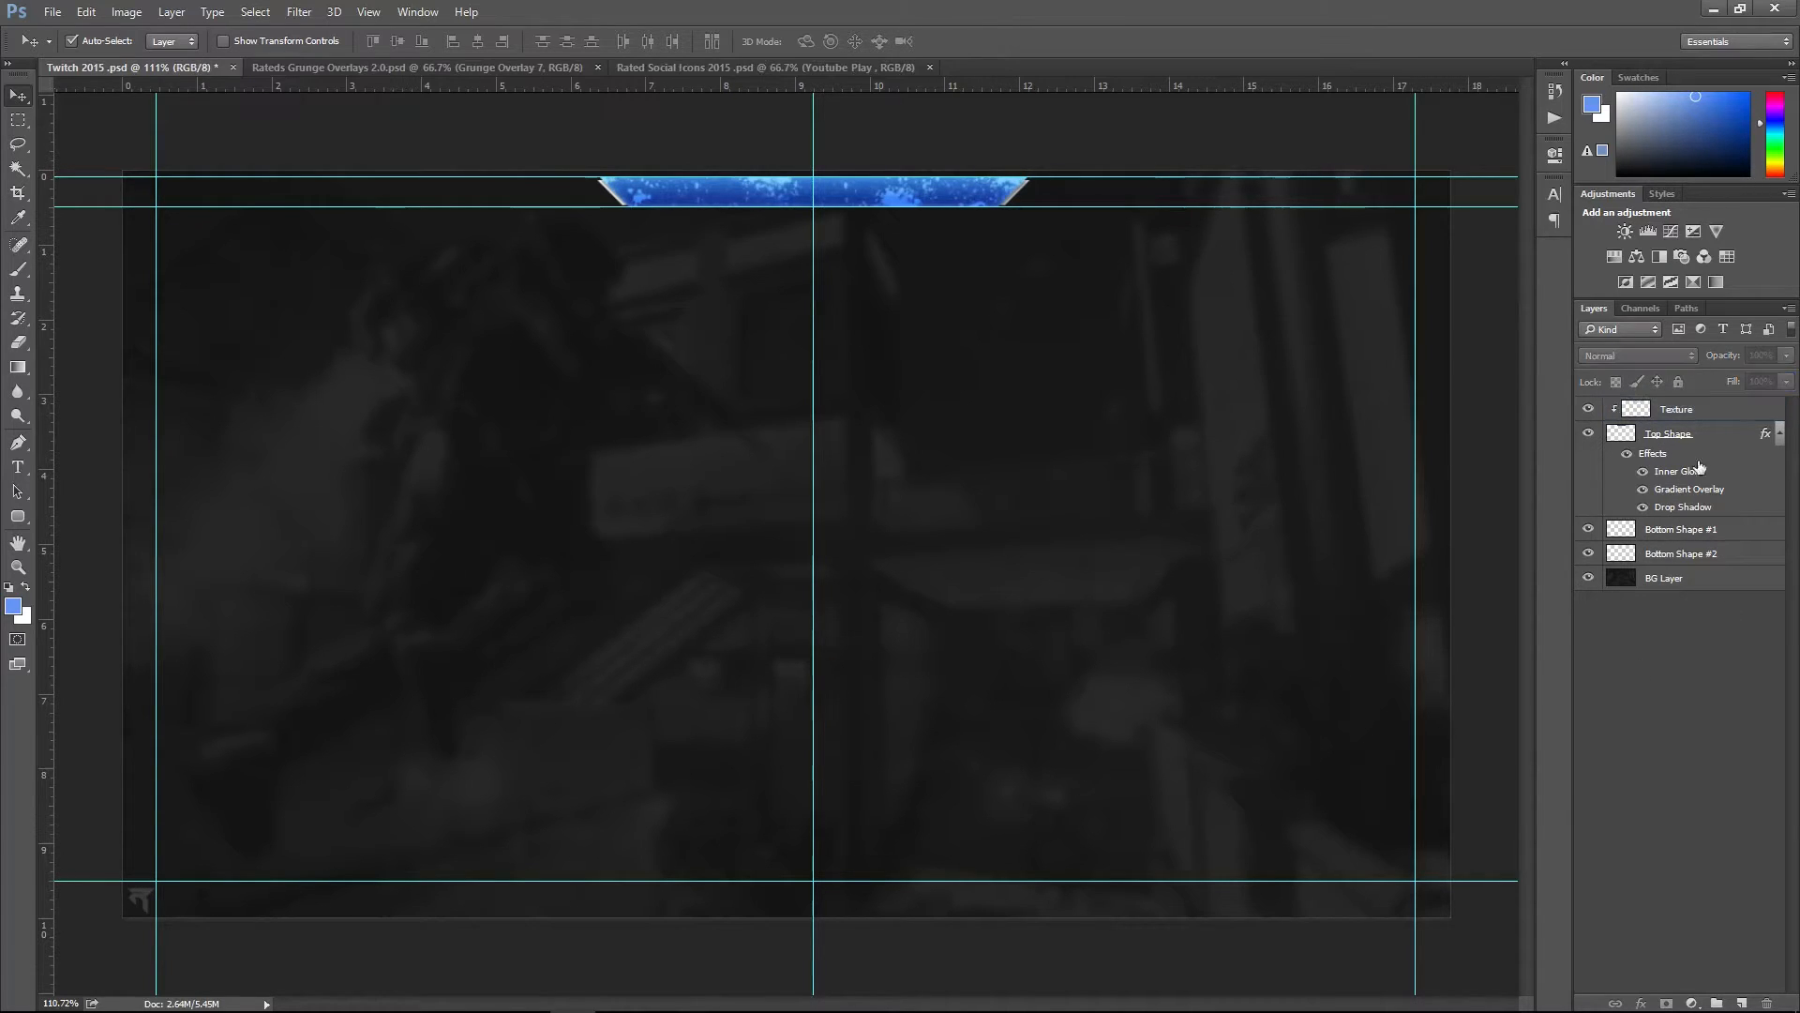
{"action": "left_click", "coordinate": [1702, 437]}
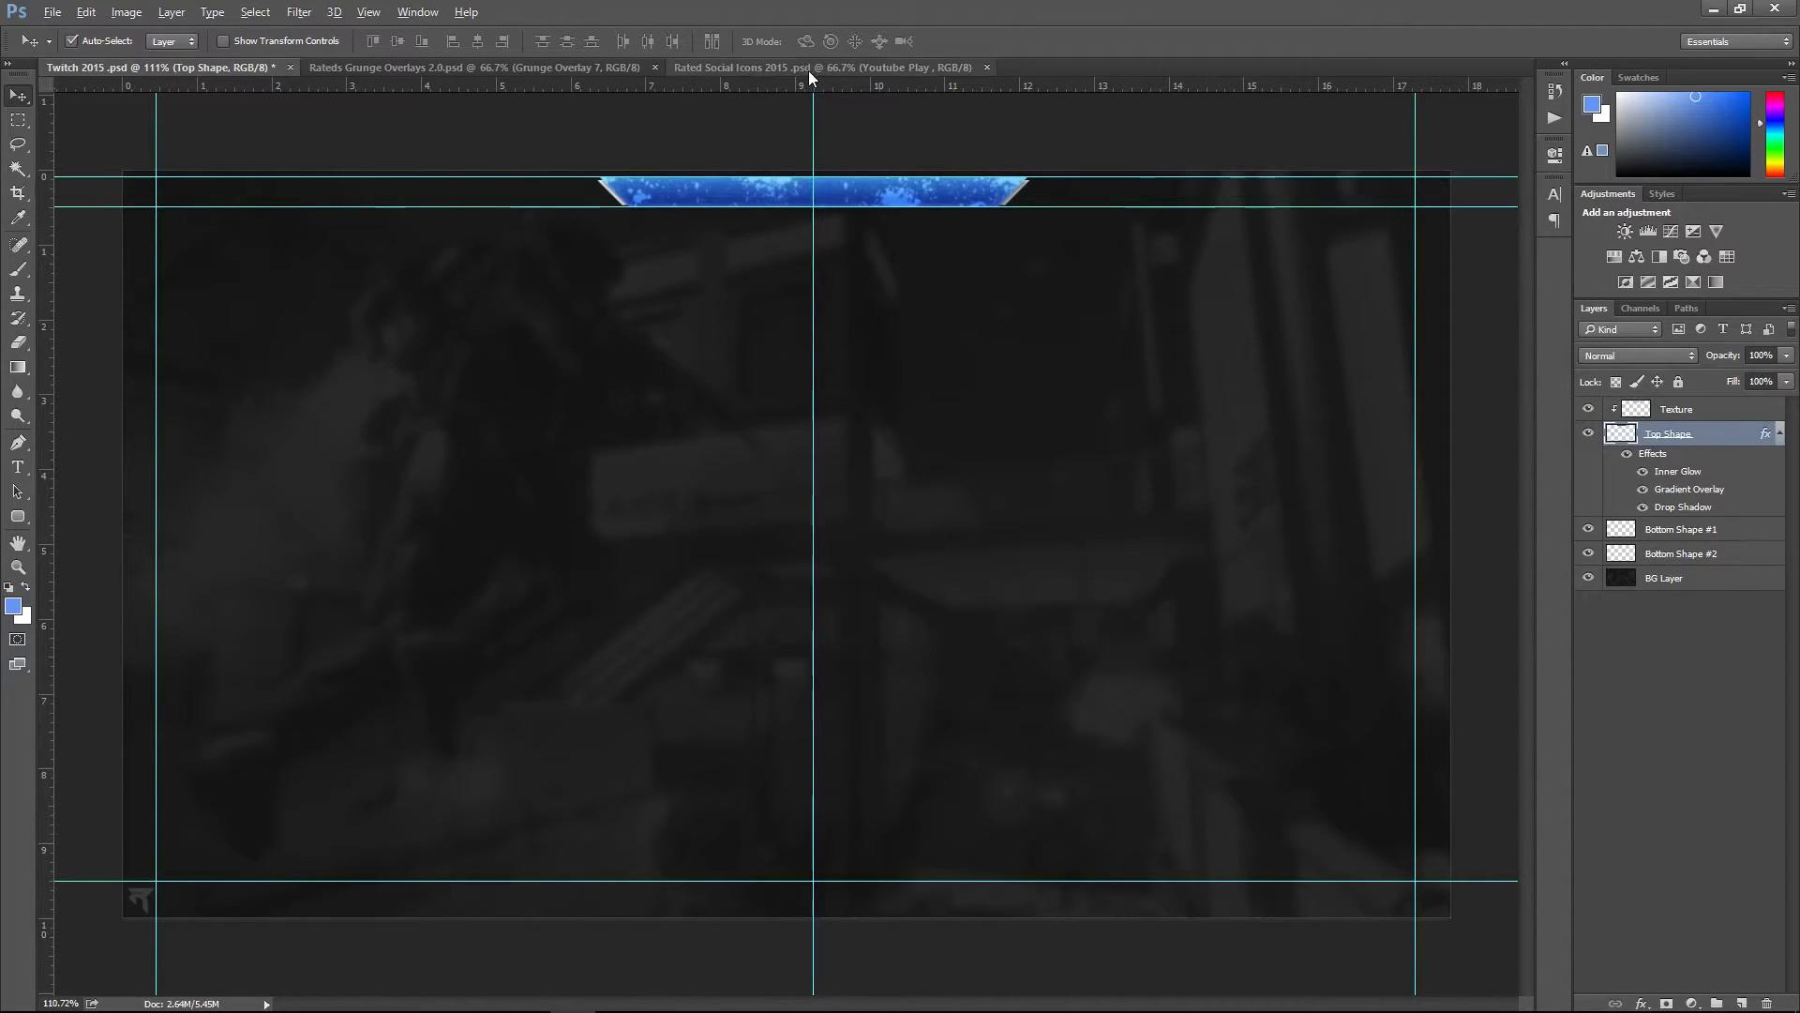
{"action": "scroll", "coordinate": [822, 180], "scroll_direction": "up", "scroll_amount": 4}
{"action": "left_click_drag", "start_coordinate": [847, 207], "coordinate": [833, 230]}
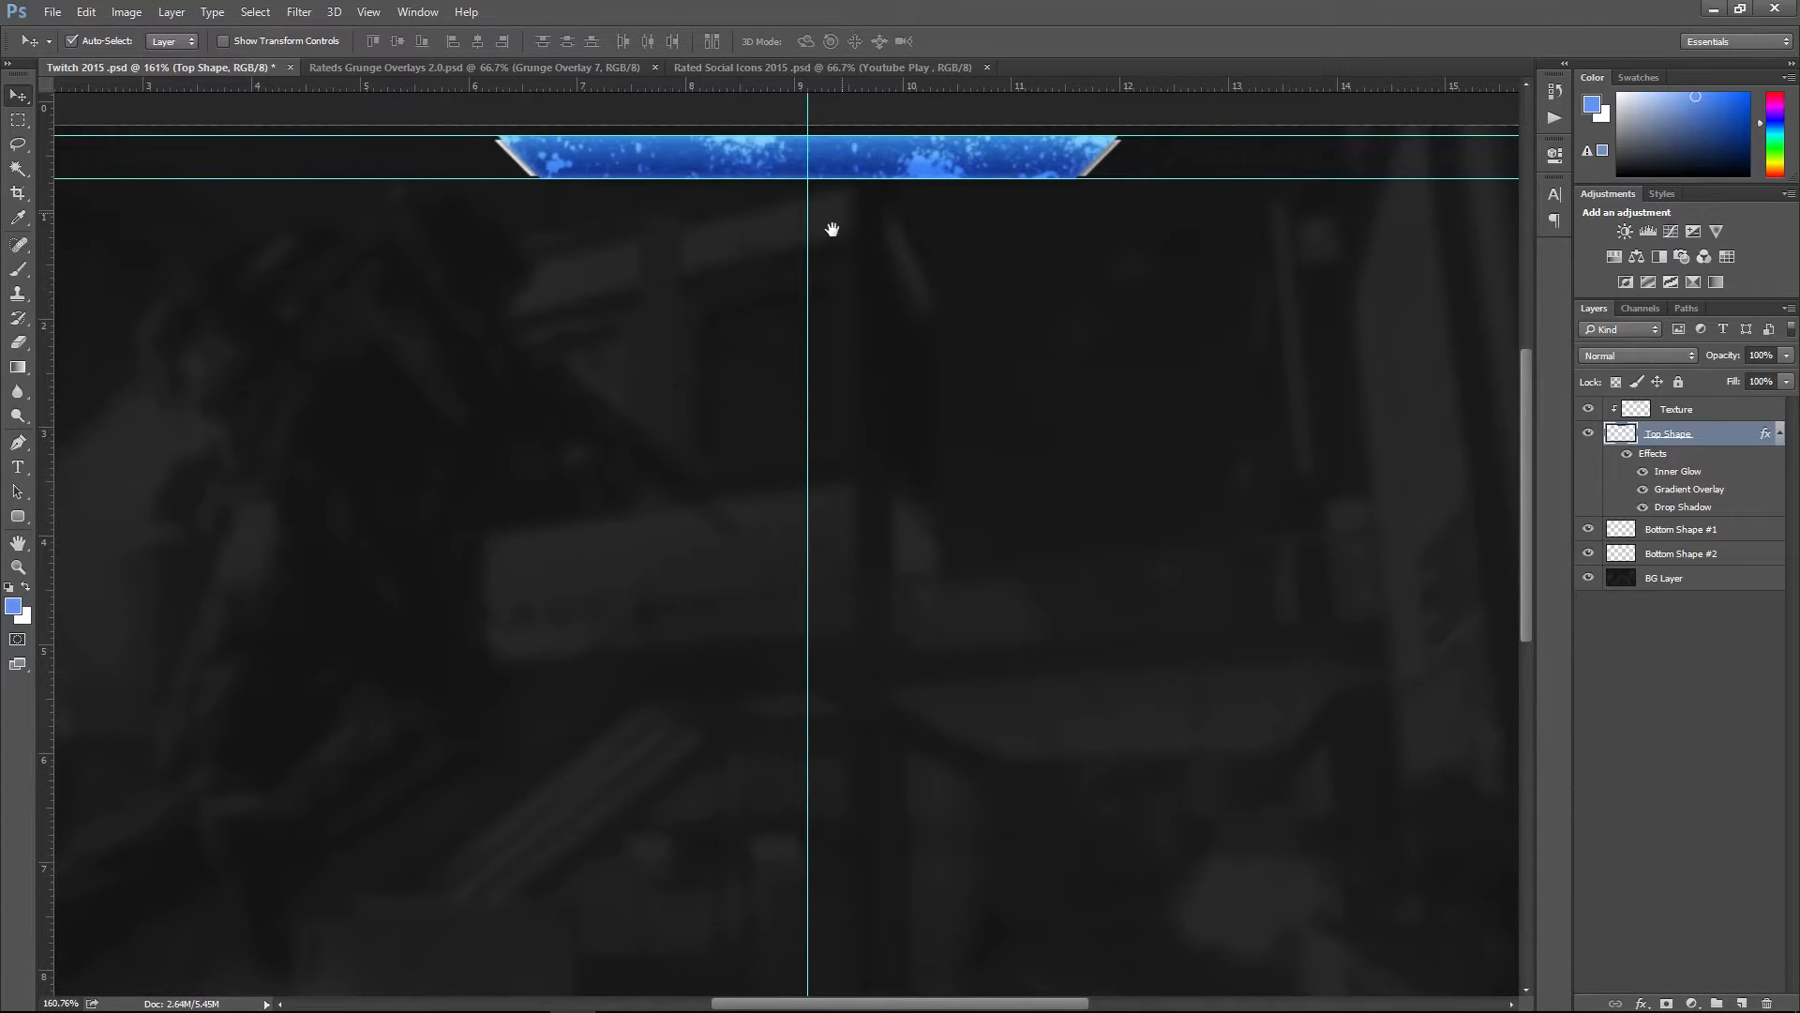
{"action": "scroll", "coordinate": [833, 230], "scroll_direction": "down", "scroll_amount": 2}
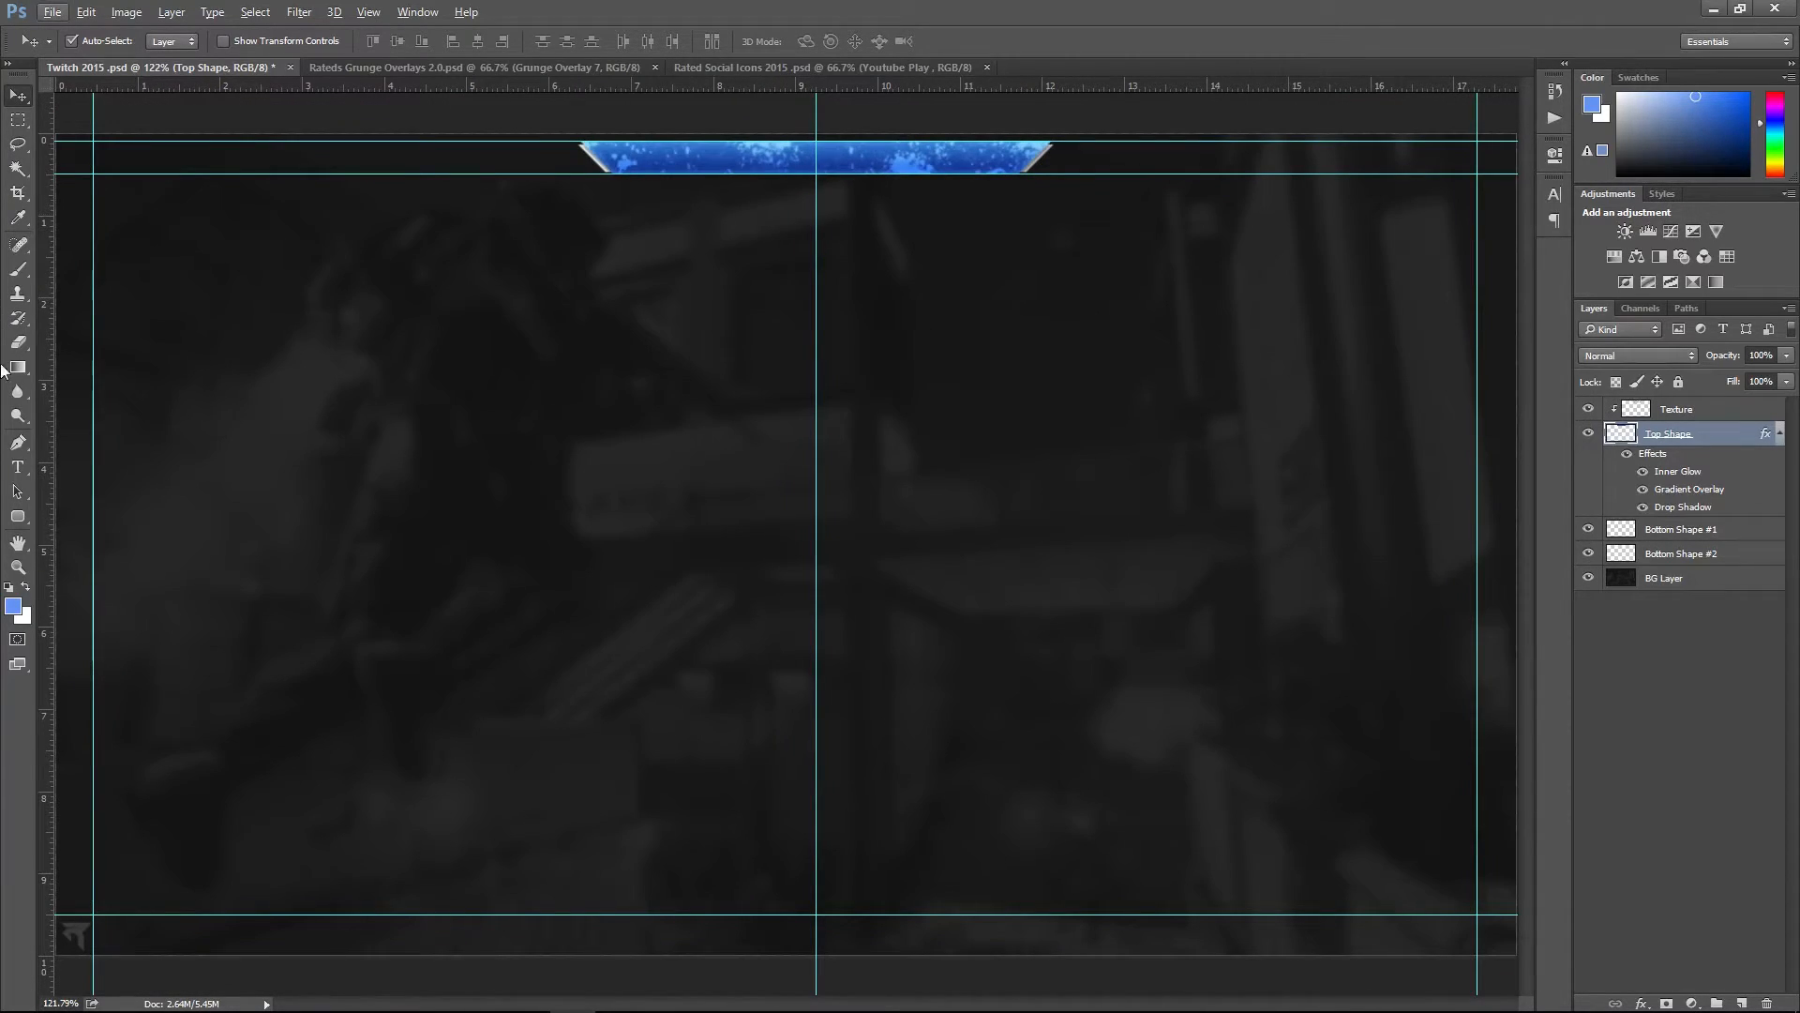
- Add an 8 pt text layer reading "WELCOME TO MY STREAM" above Texture, centred on the vertical guide in the bar's upper part
{"action": "left_click", "coordinate": [19, 466]}
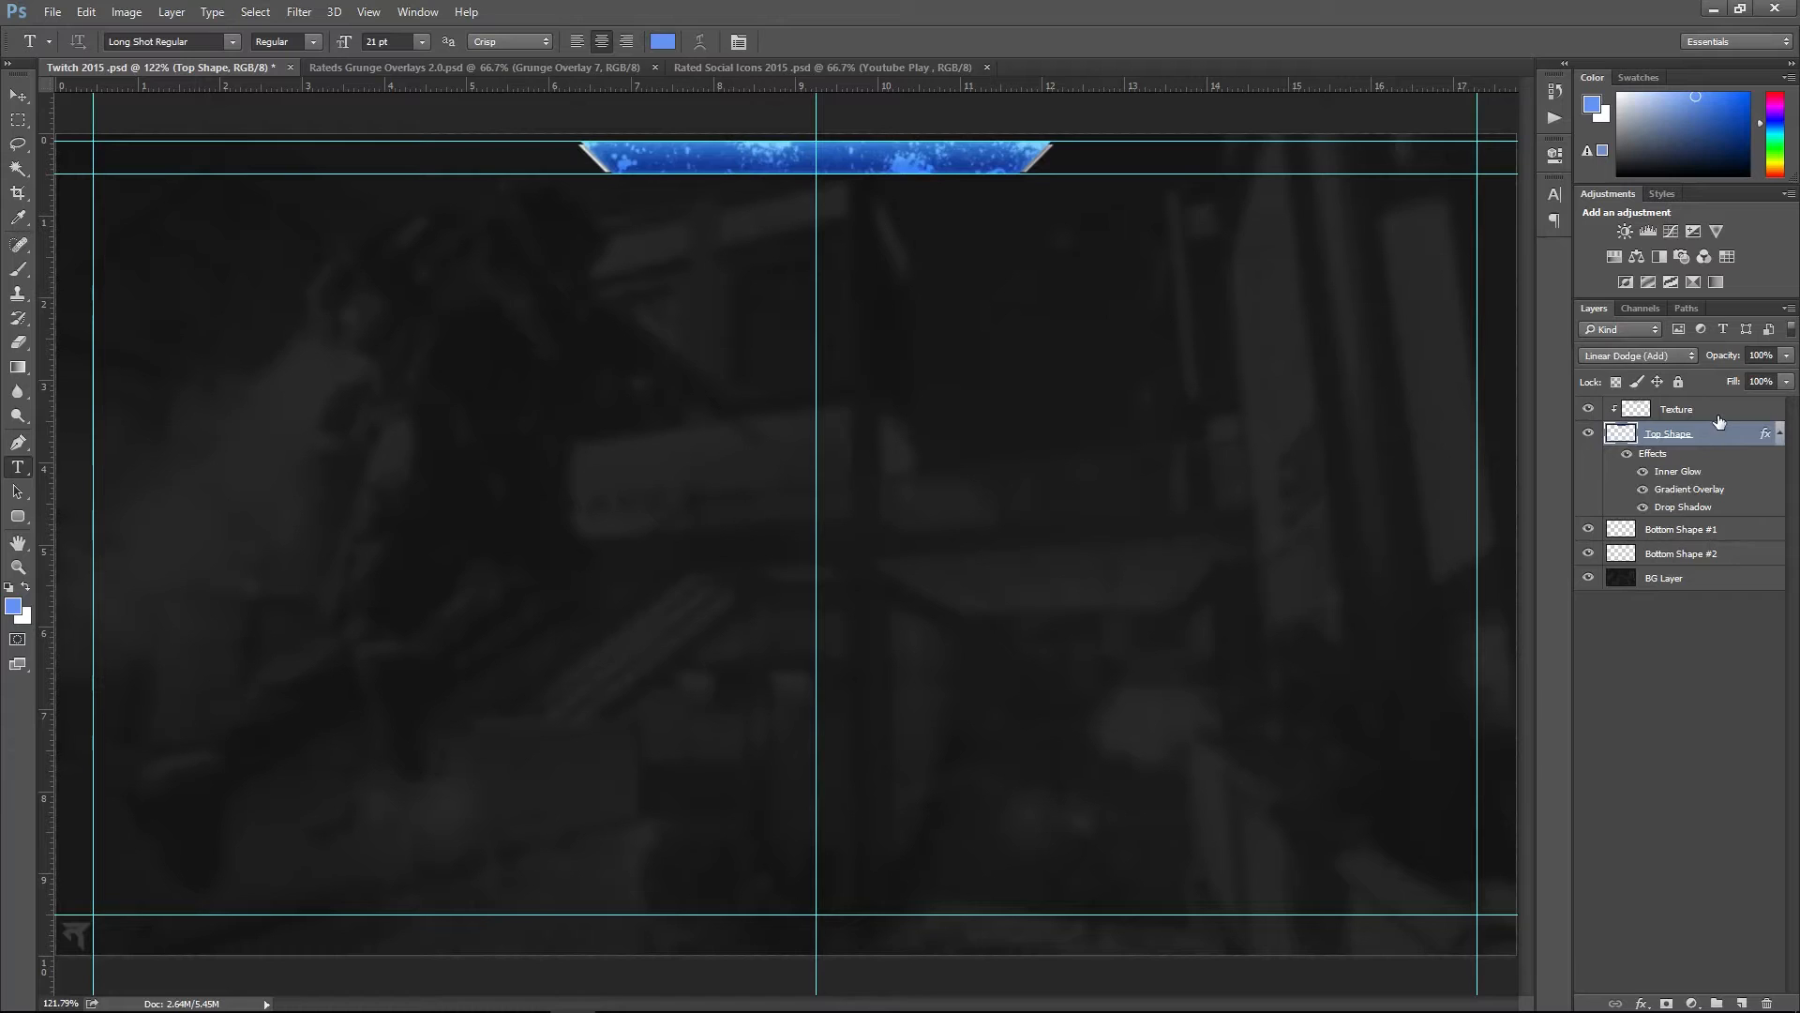
{"action": "left_click", "coordinate": [1632, 411]}
{"action": "scroll", "coordinate": [816, 118], "scroll_direction": "up", "scroll_amount": 3}
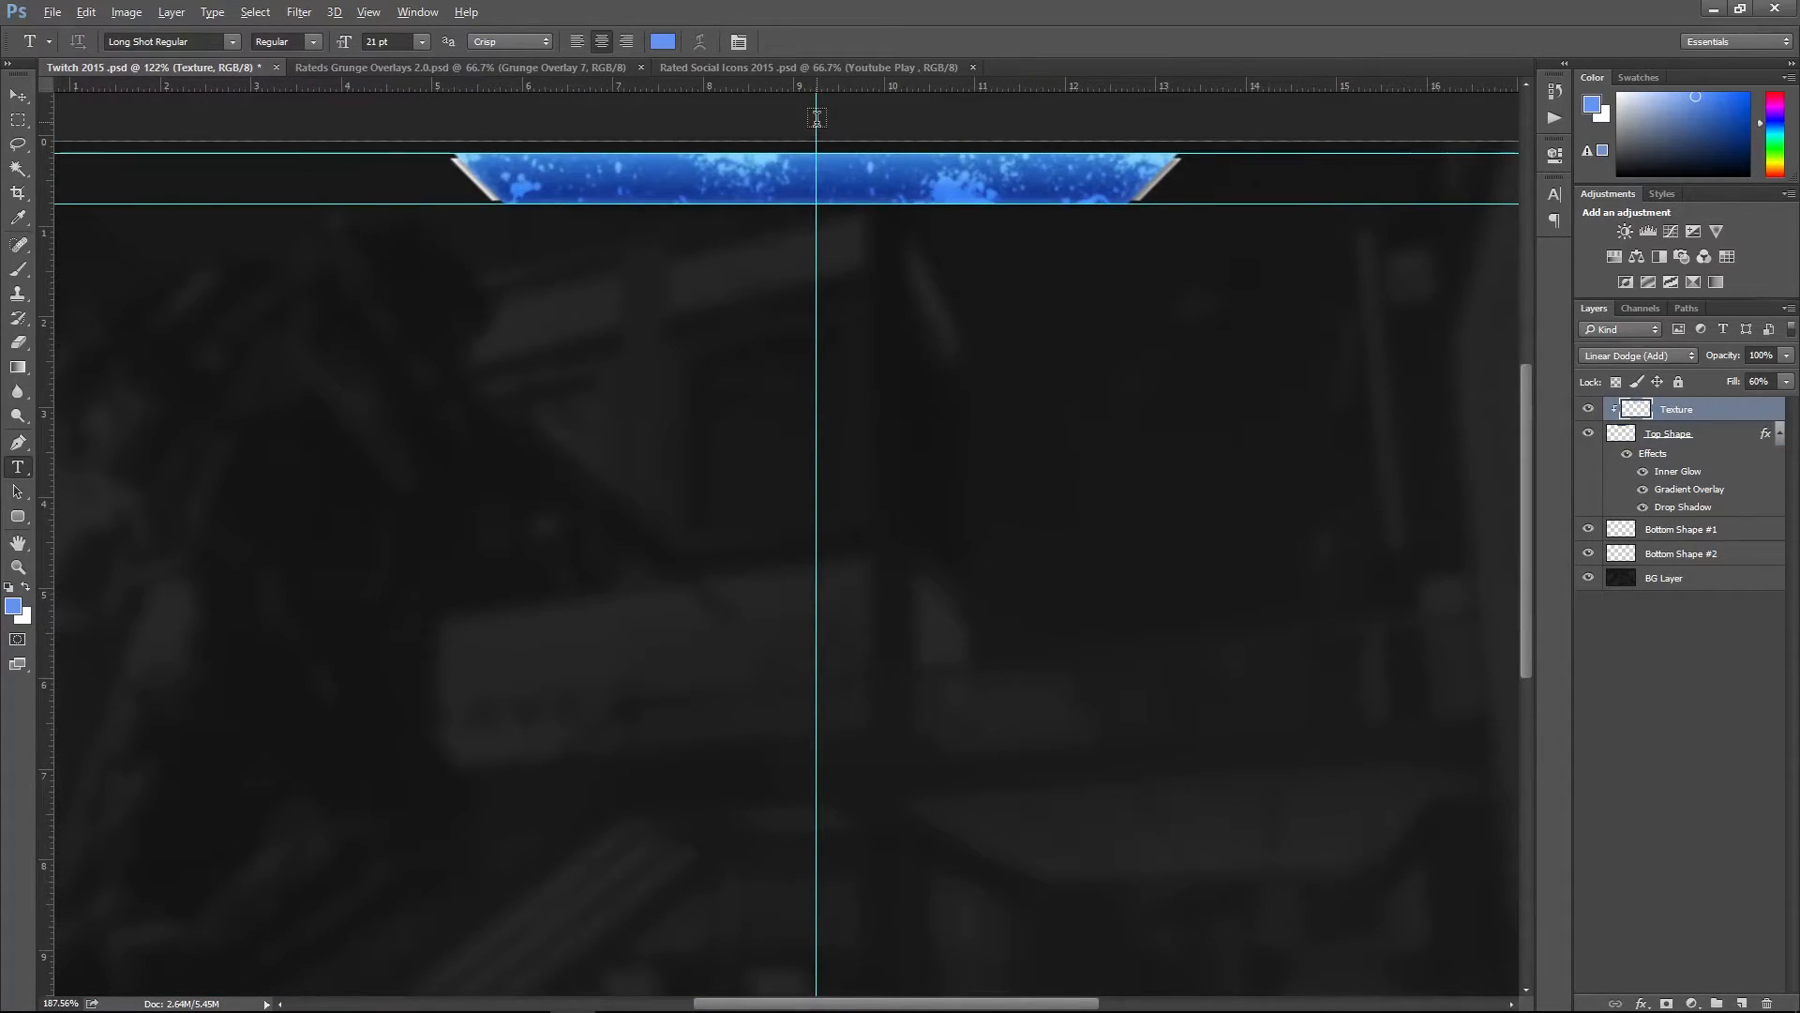
{"action": "scroll", "coordinate": [816, 118], "scroll_direction": "up", "scroll_amount": 2}
{"action": "left_click", "coordinate": [817, 252]}
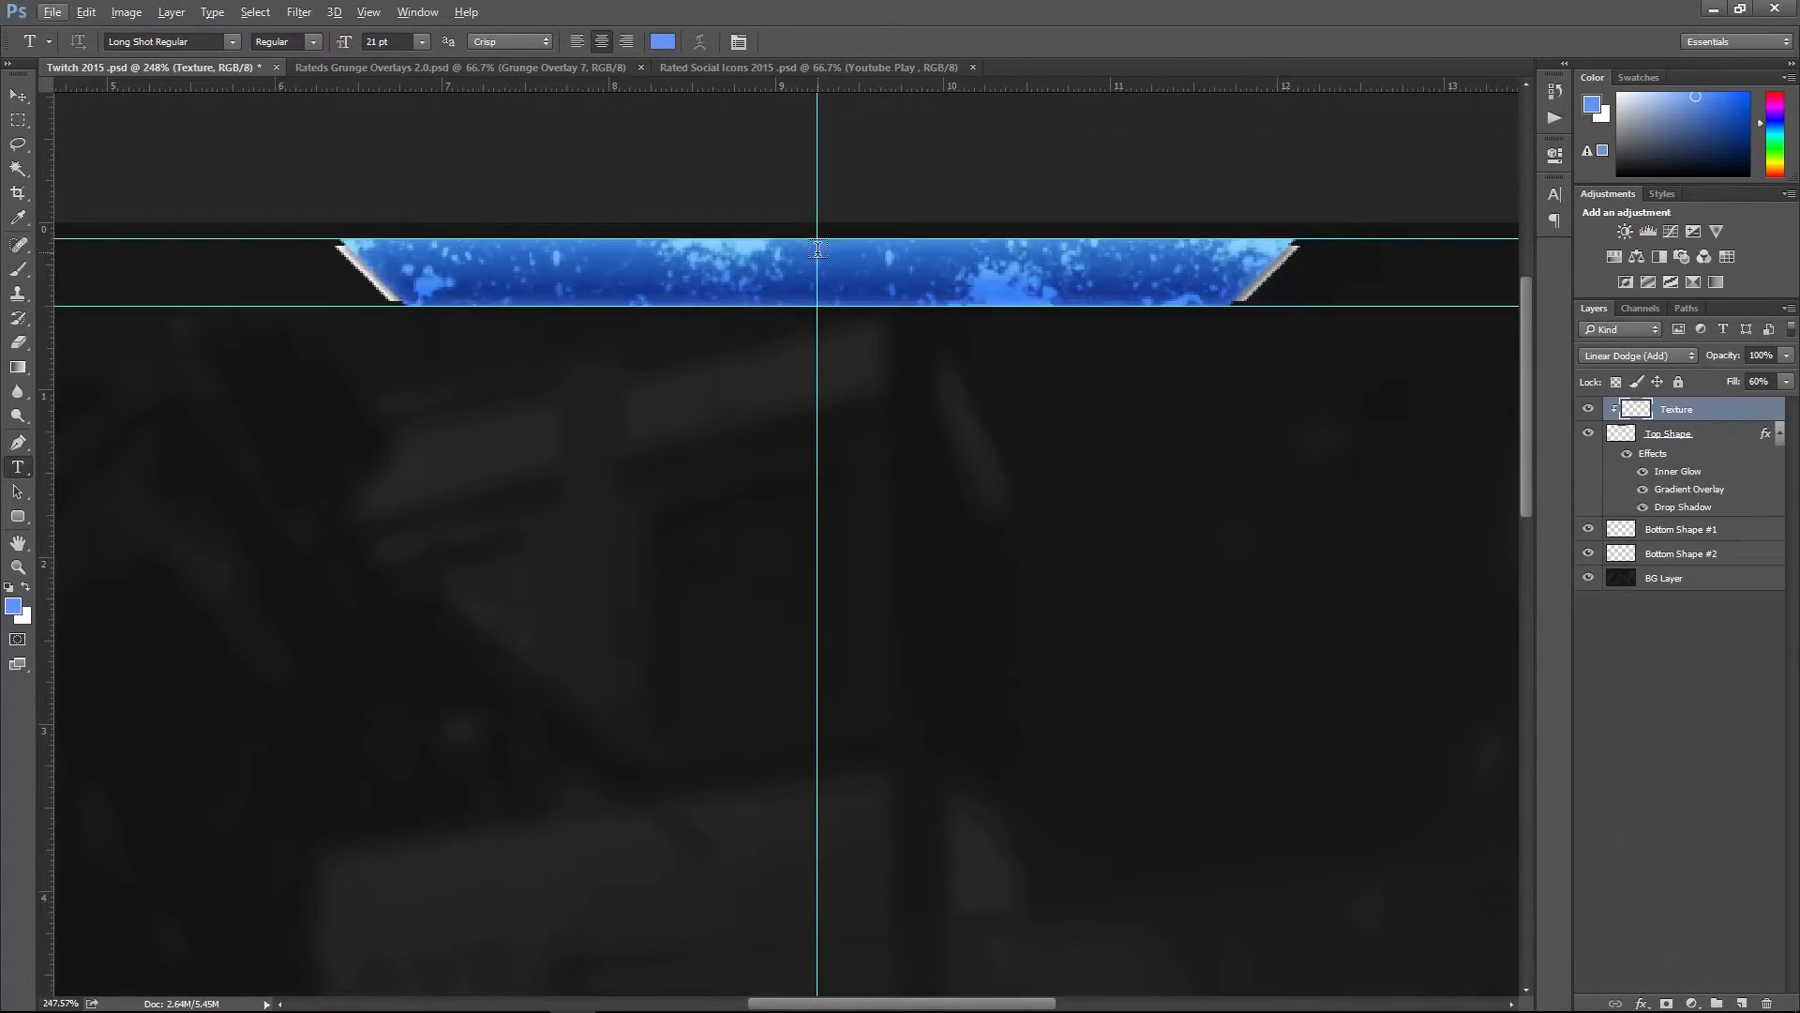
{"action": "left_click", "coordinate": [423, 42]}
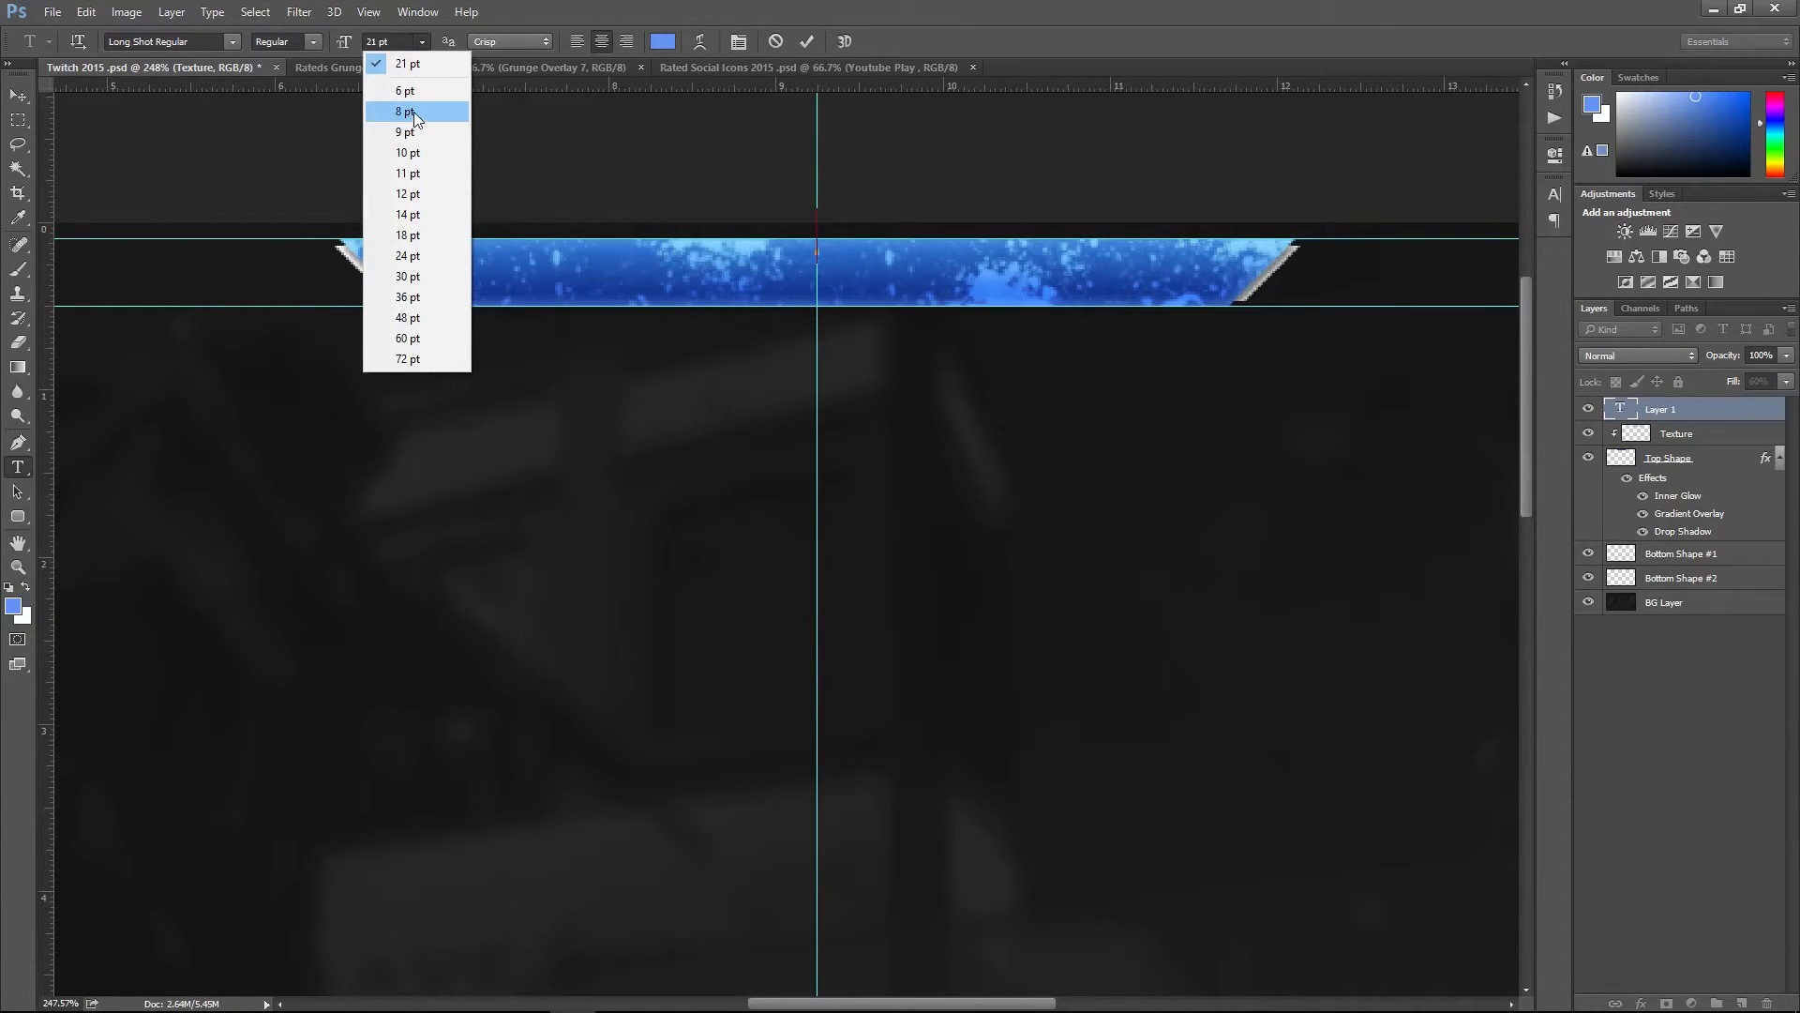
{"action": "left_click", "coordinate": [421, 113]}
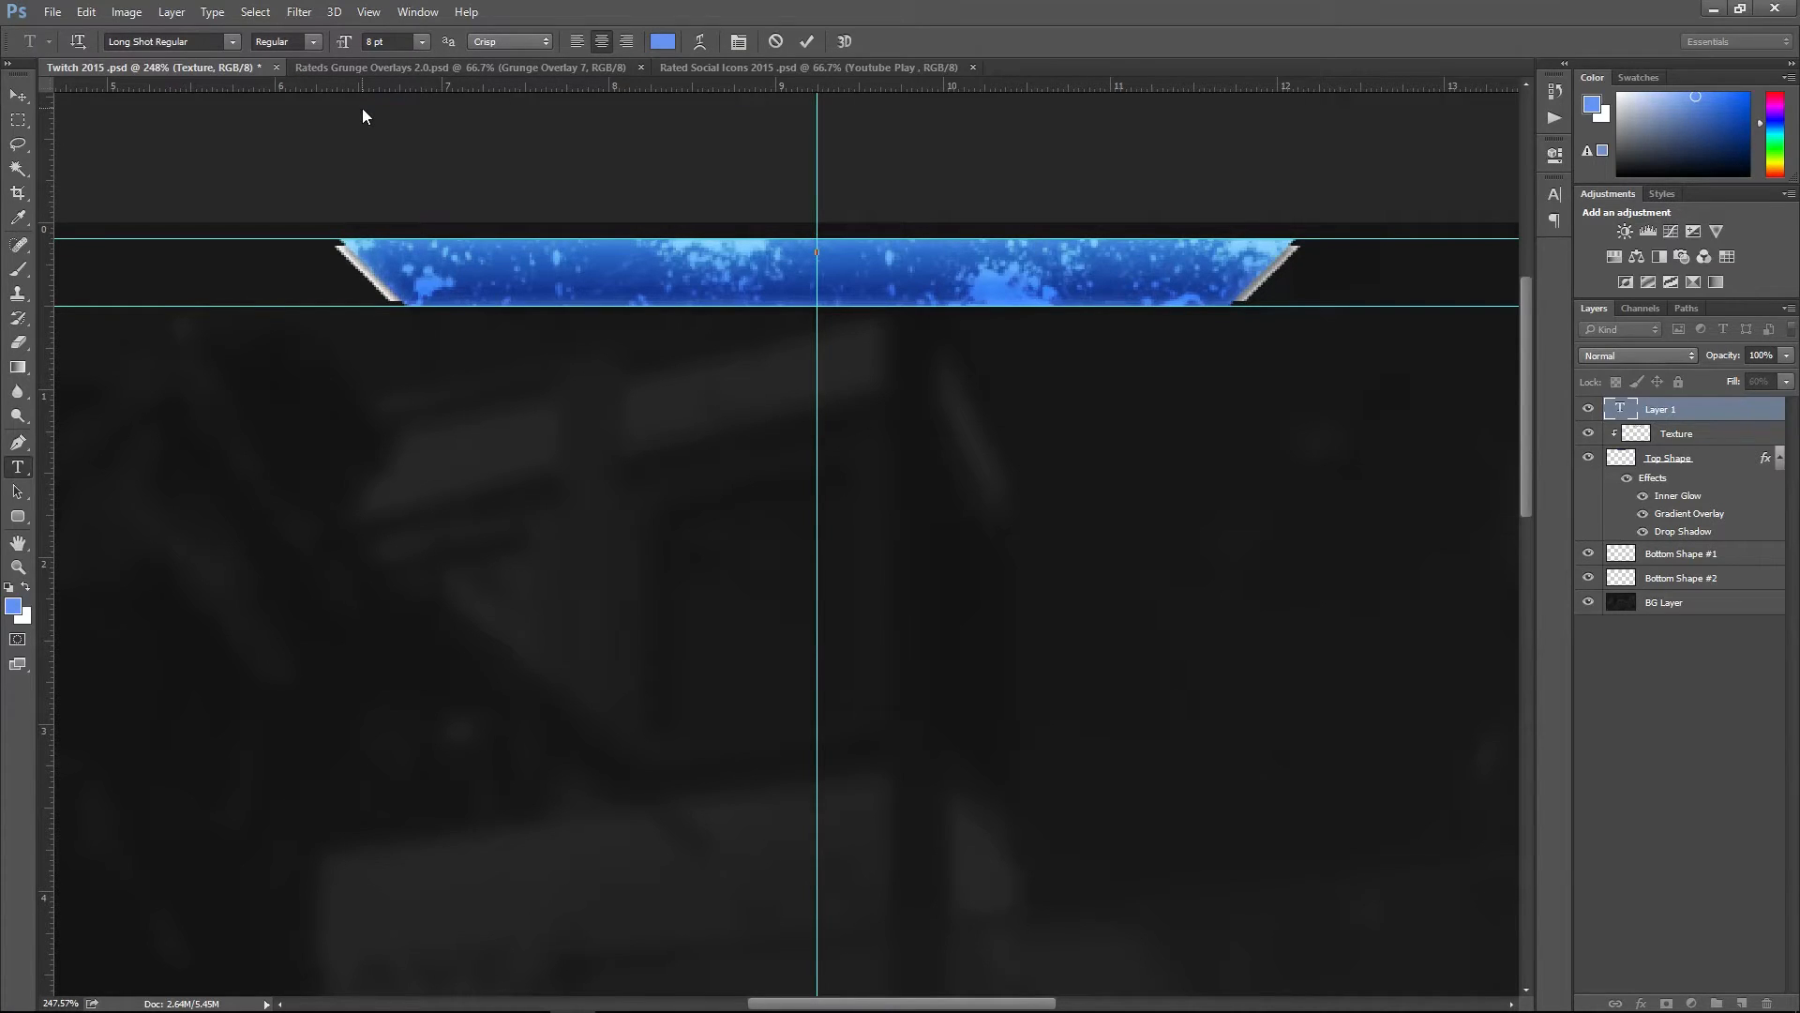
{"action": "type", "text": "Welcome to my"}
{"action": "key", "text": "BackSpace"}
{"action": "type", "text": "the official"}
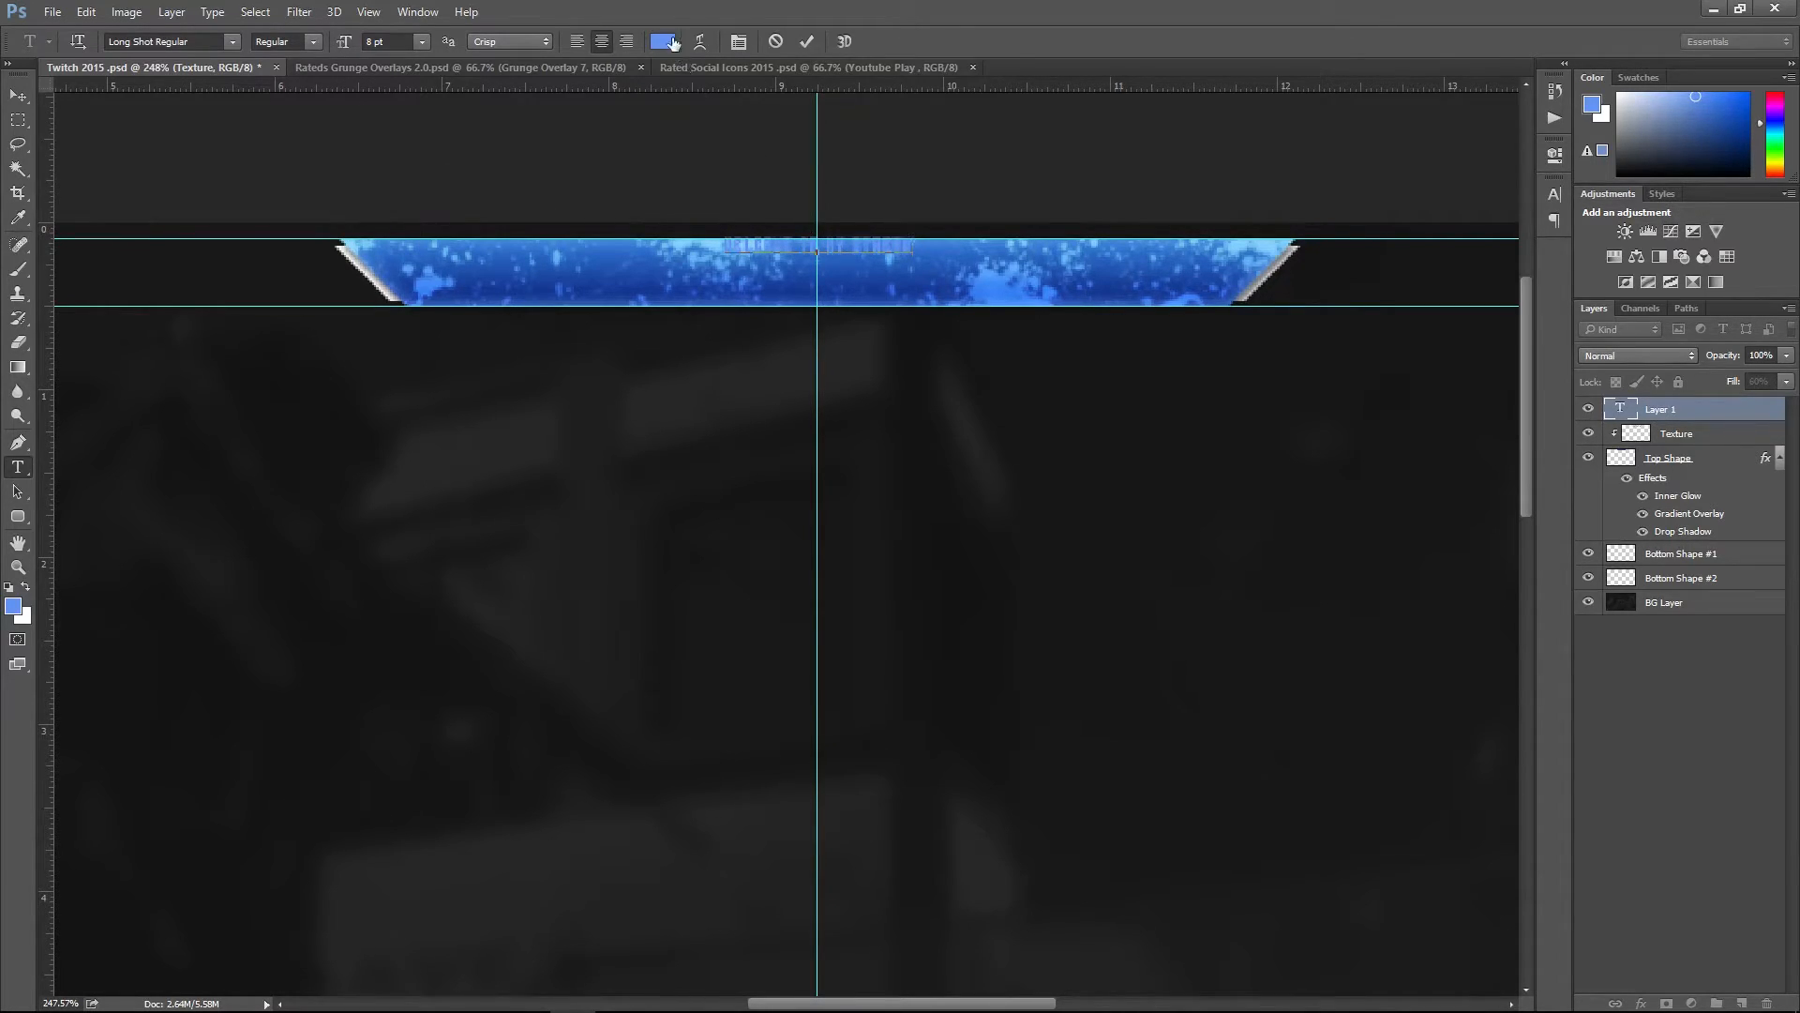
- Change the colour of the whole welcome text to white
{"action": "left_click_drag", "start_coordinate": [927, 249], "coordinate": [320, 67]}
{"action": "left_click", "coordinate": [663, 41]}
{"action": "left_click_drag", "start_coordinate": [1003, 356], "coordinate": [965, 340]}
{"action": "left_click", "coordinate": [1441, 338]}
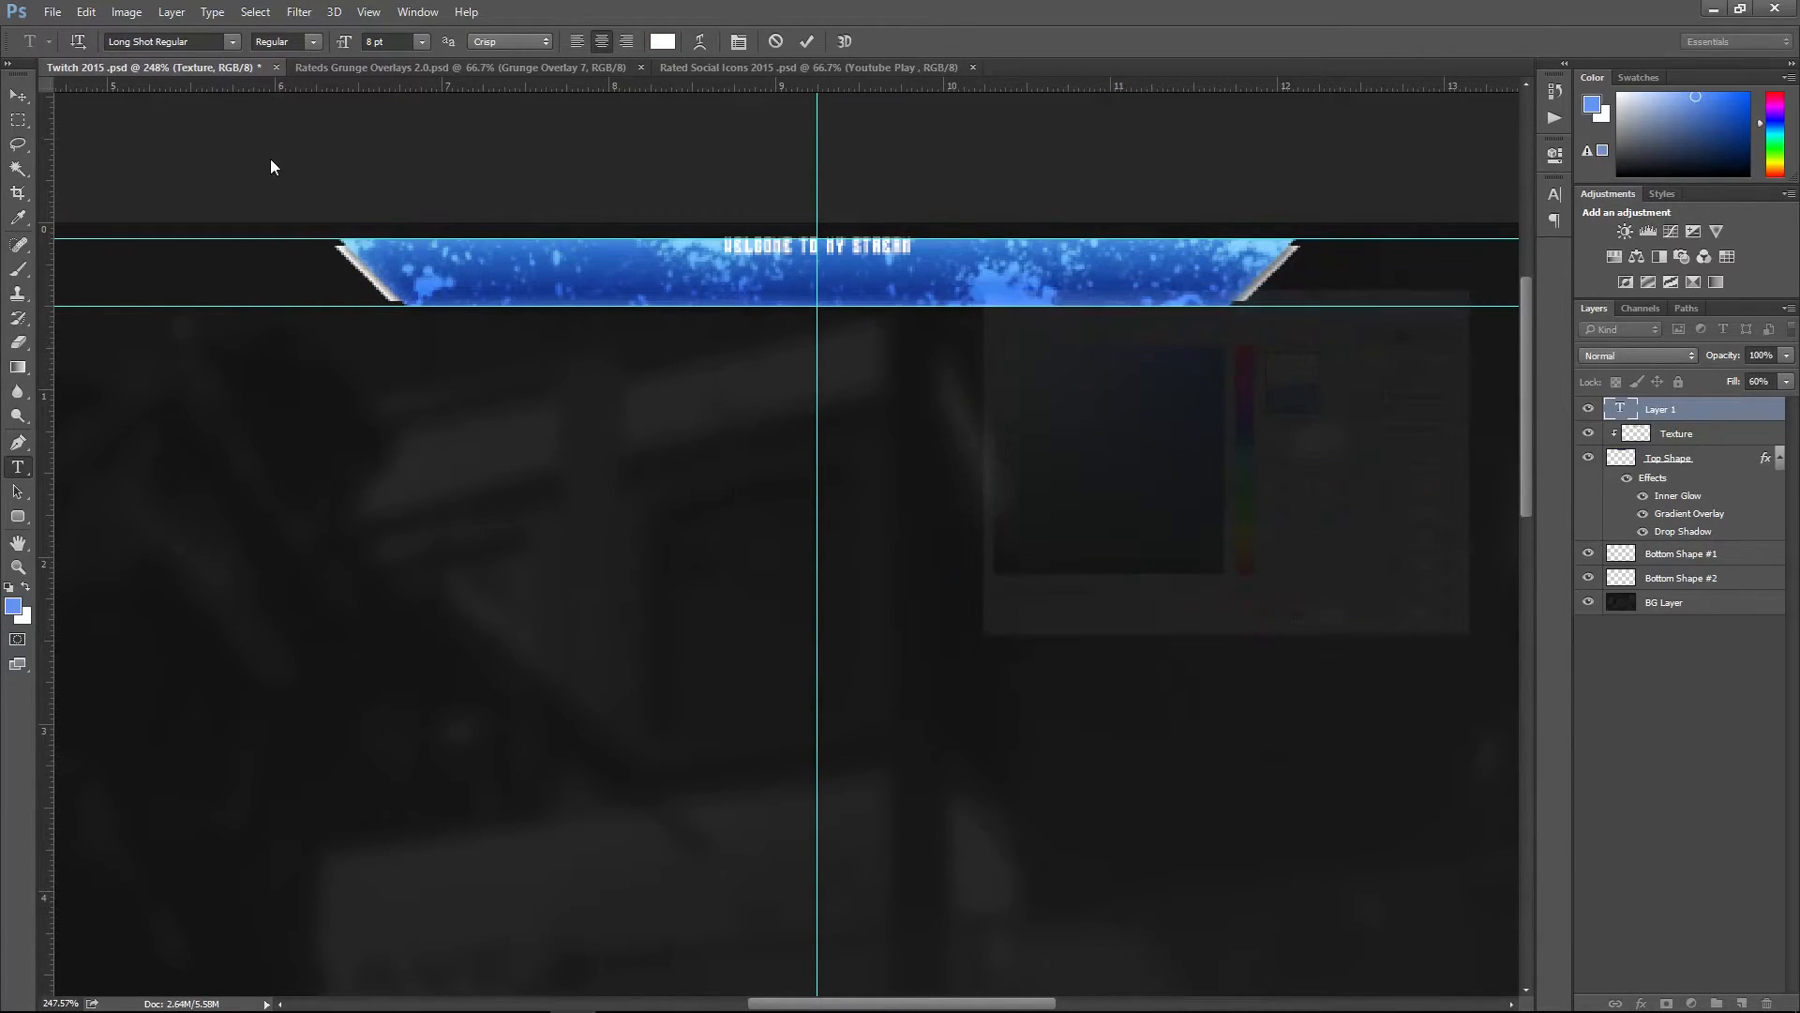
- Set the welcome text's font to Gotham Bold Regular and commit the text layer
{"action": "scroll", "coordinate": [891, 235], "scroll_direction": "up", "scroll_amount": 2}
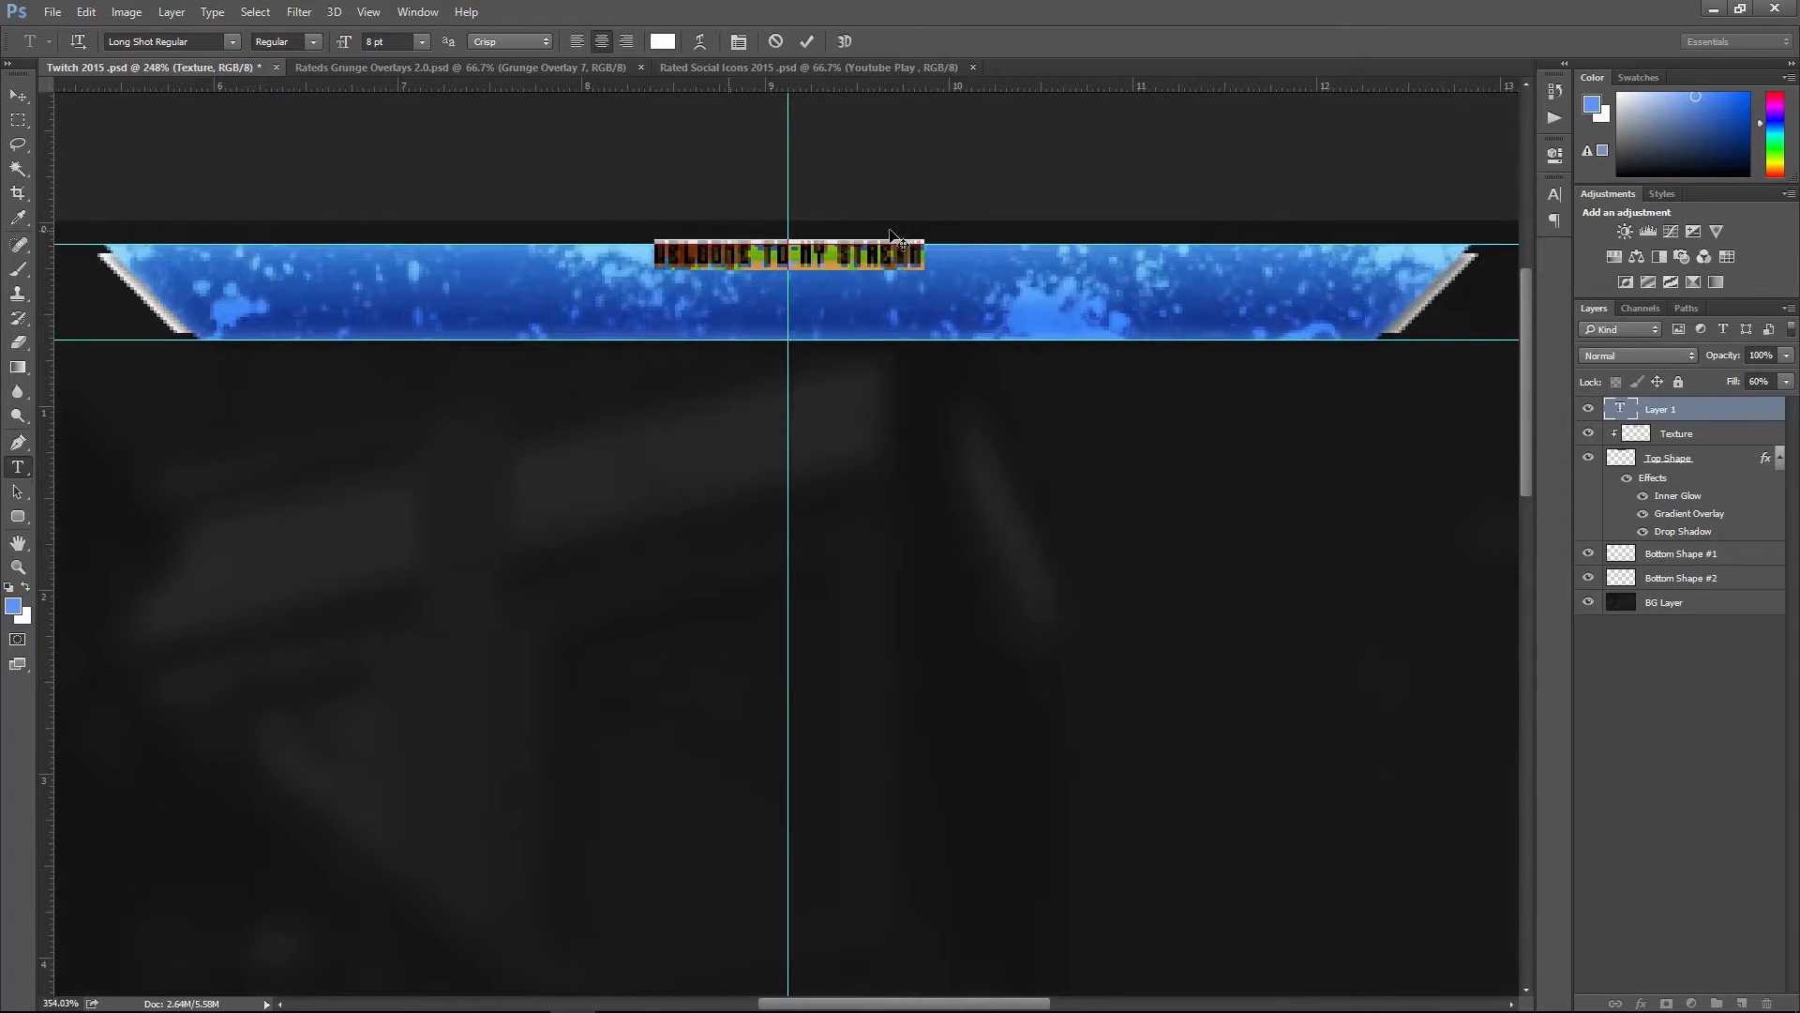
{"action": "left_click", "coordinate": [210, 43]}
{"action": "type", "text": "gotha"}
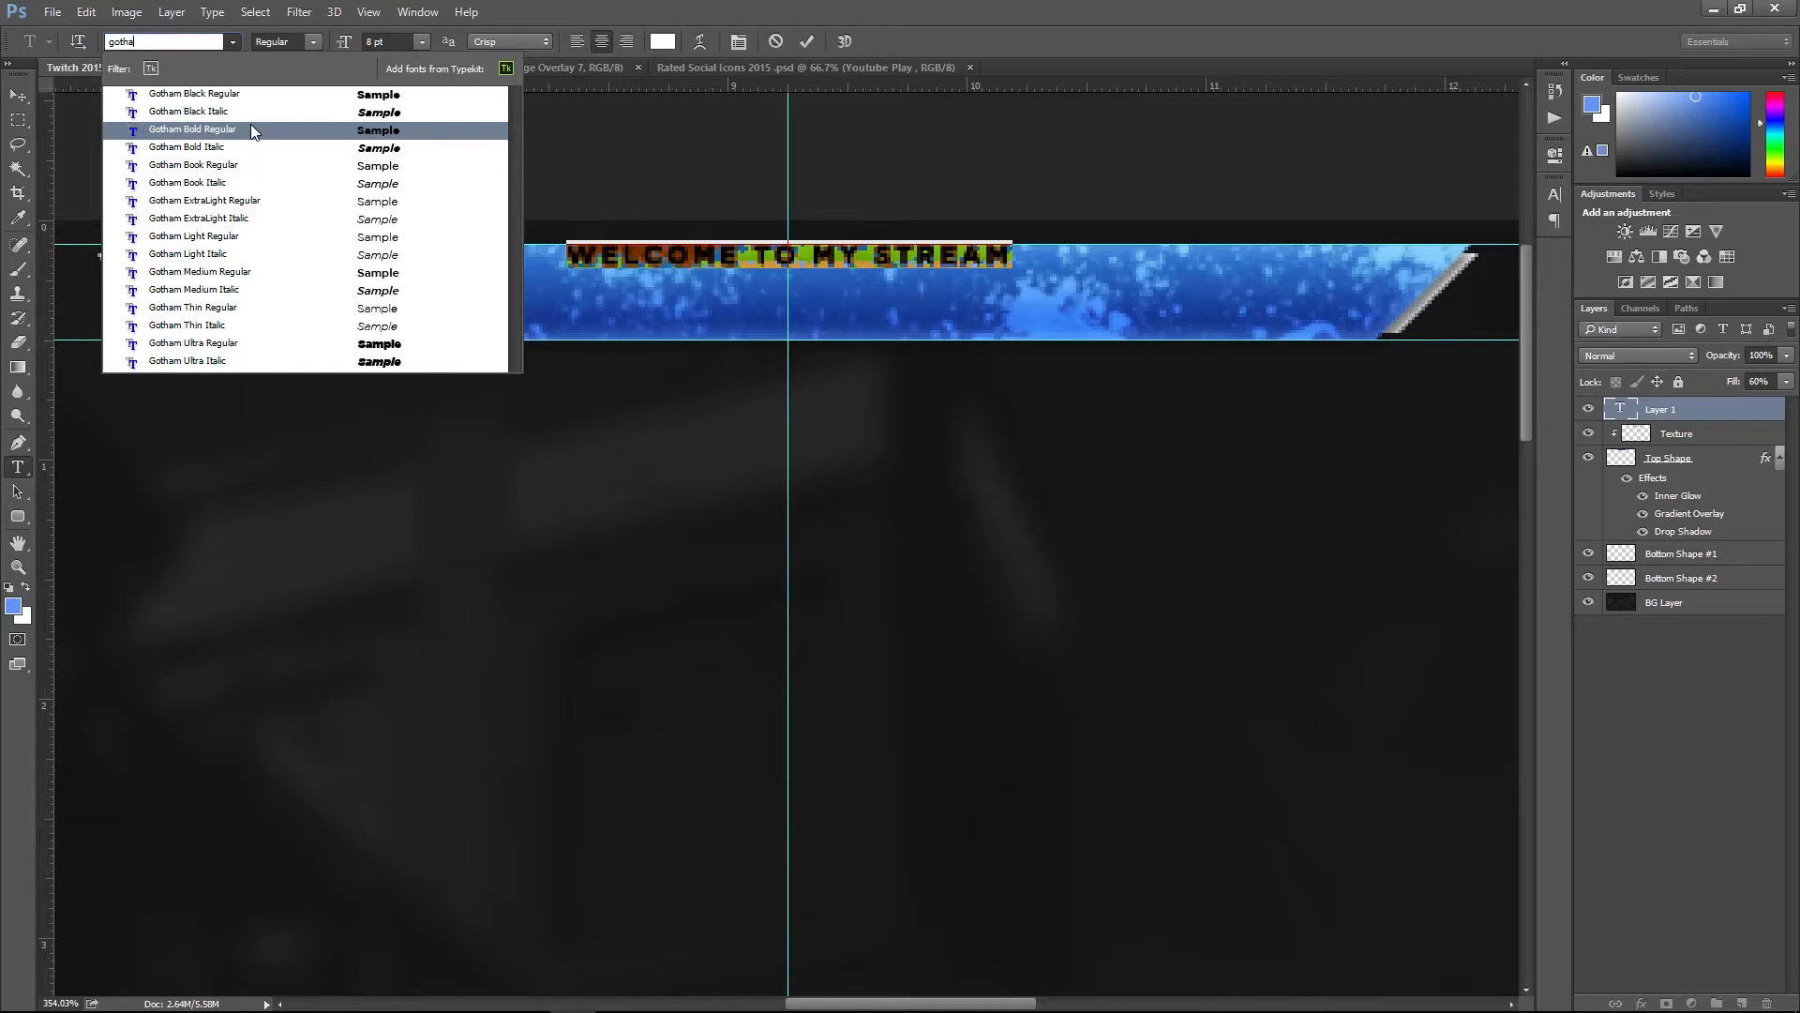
{"action": "left_click", "coordinate": [250, 129]}
{"action": "left_click", "coordinate": [579, 257]}
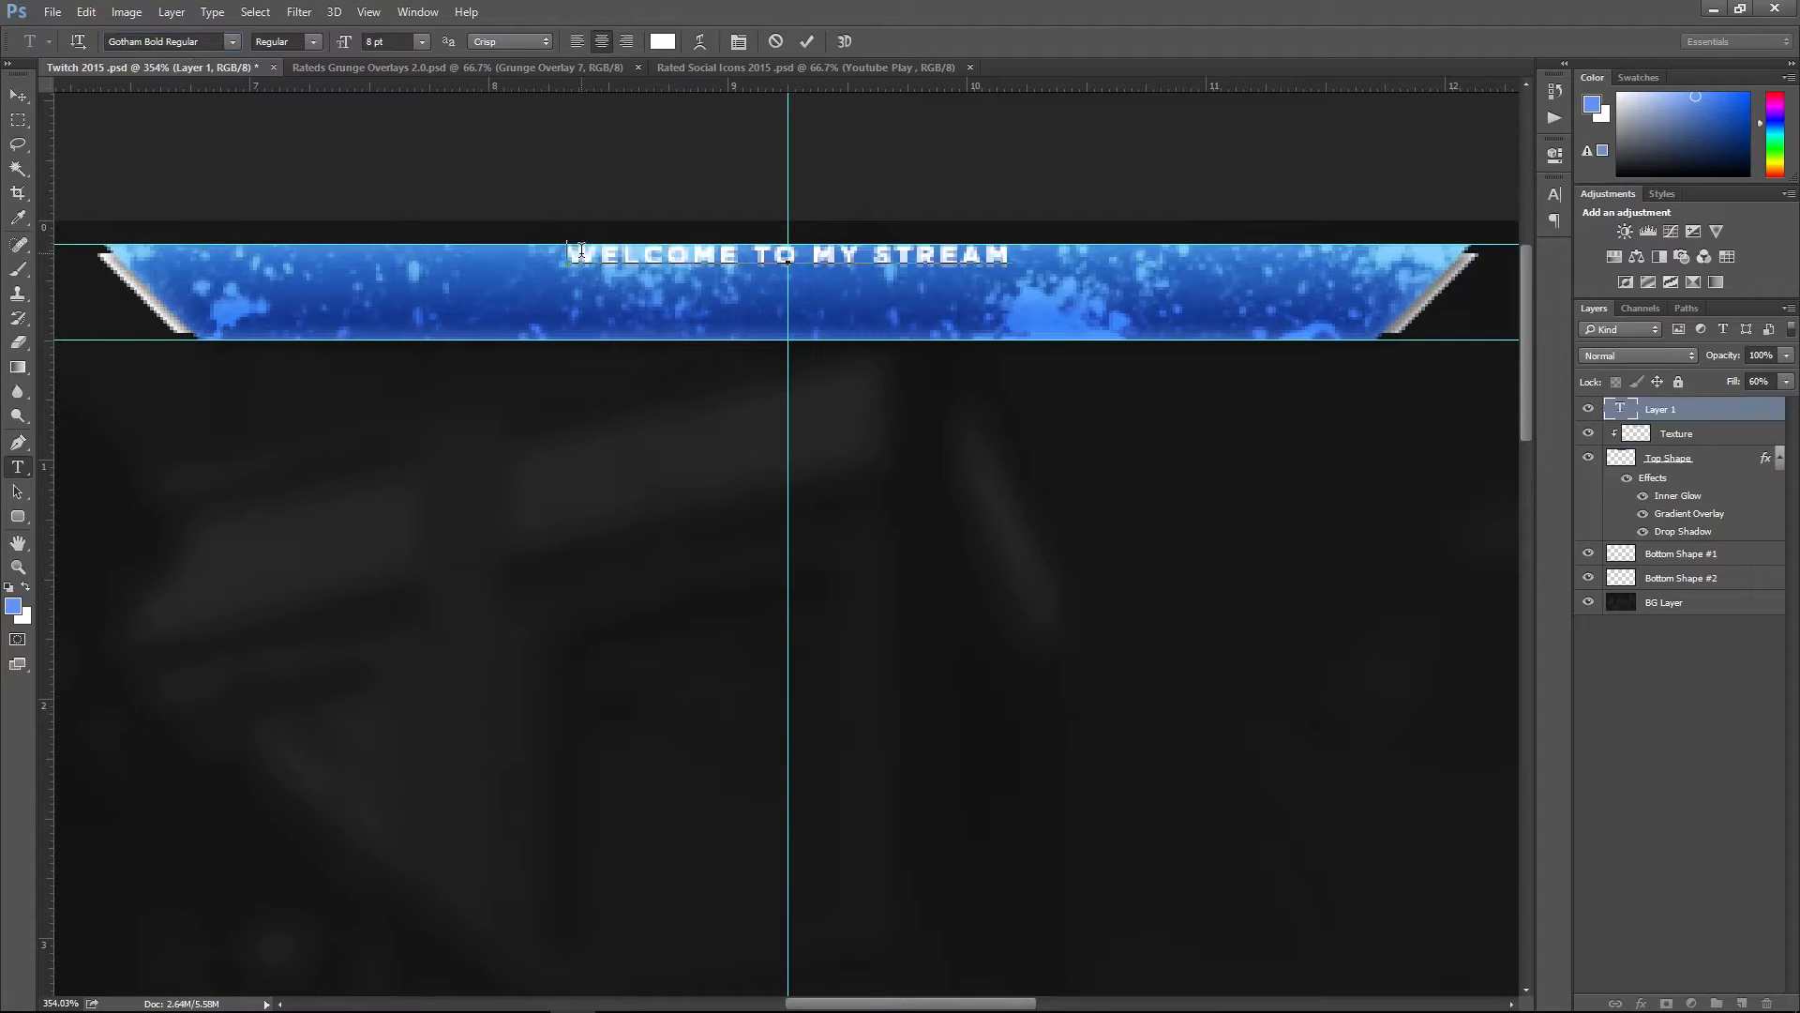
{"action": "key", "text": "ctrl+a"}
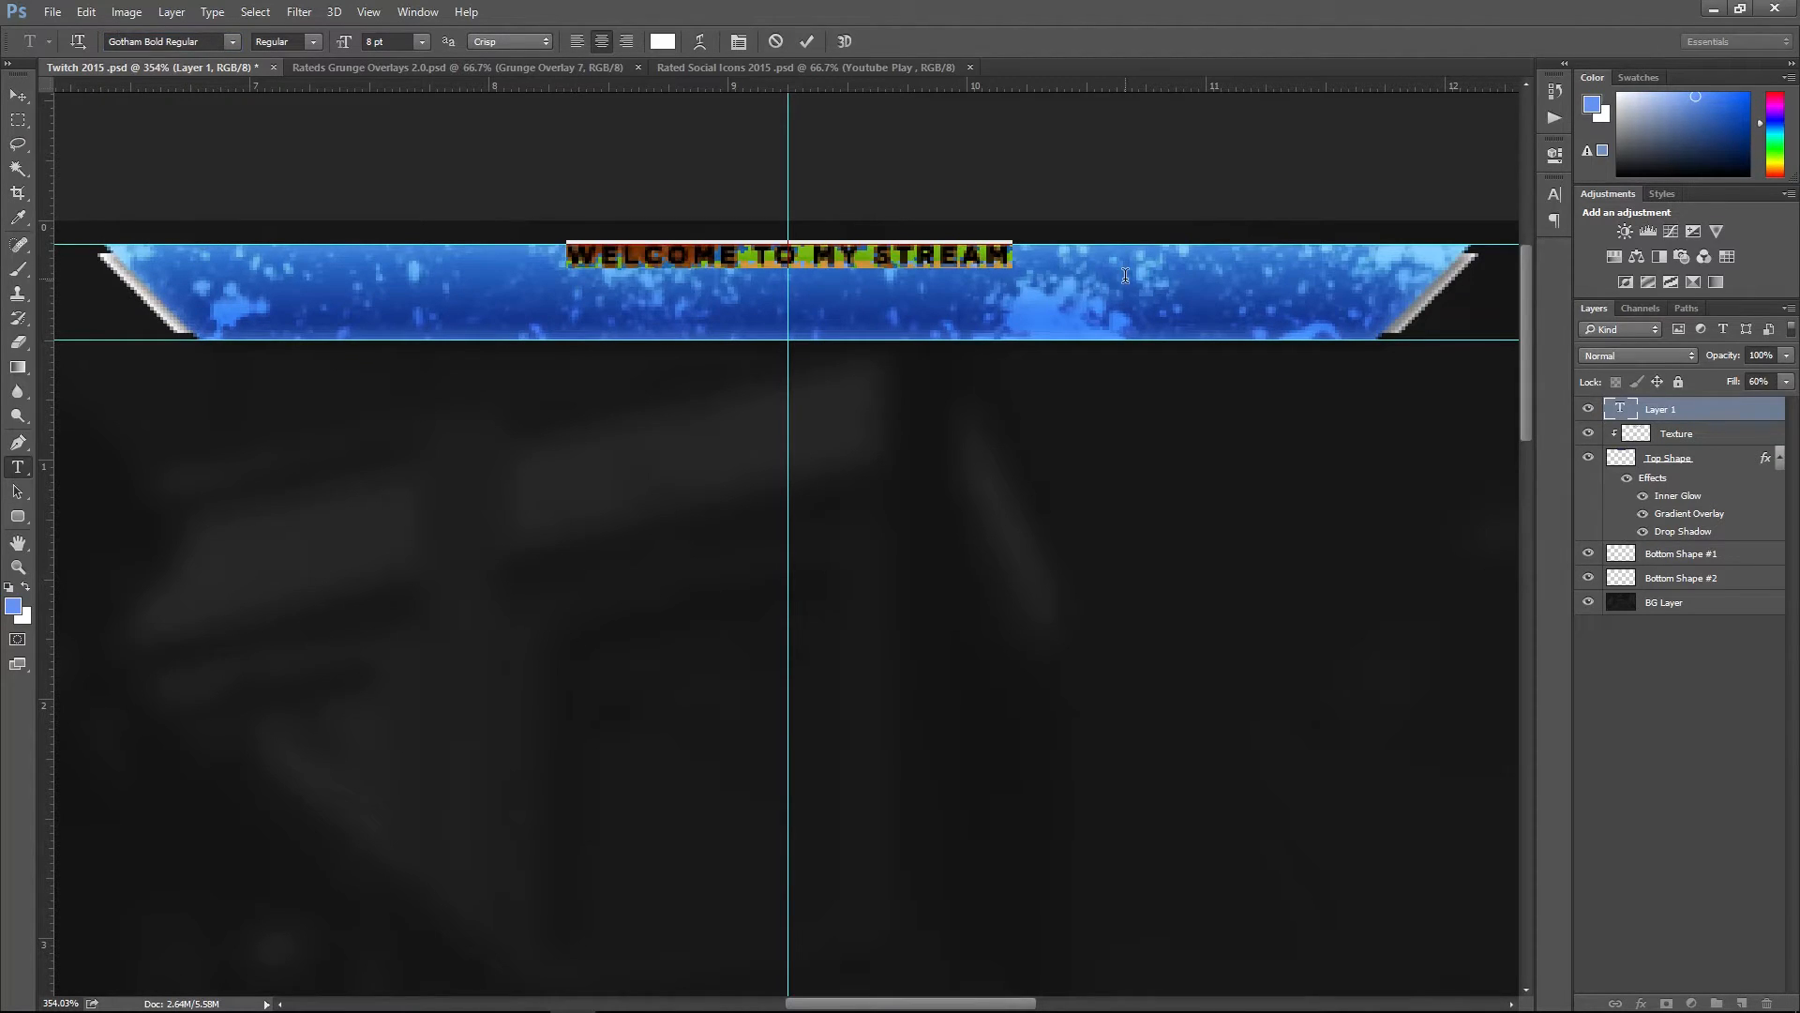
{"action": "left_click", "coordinate": [18, 95]}
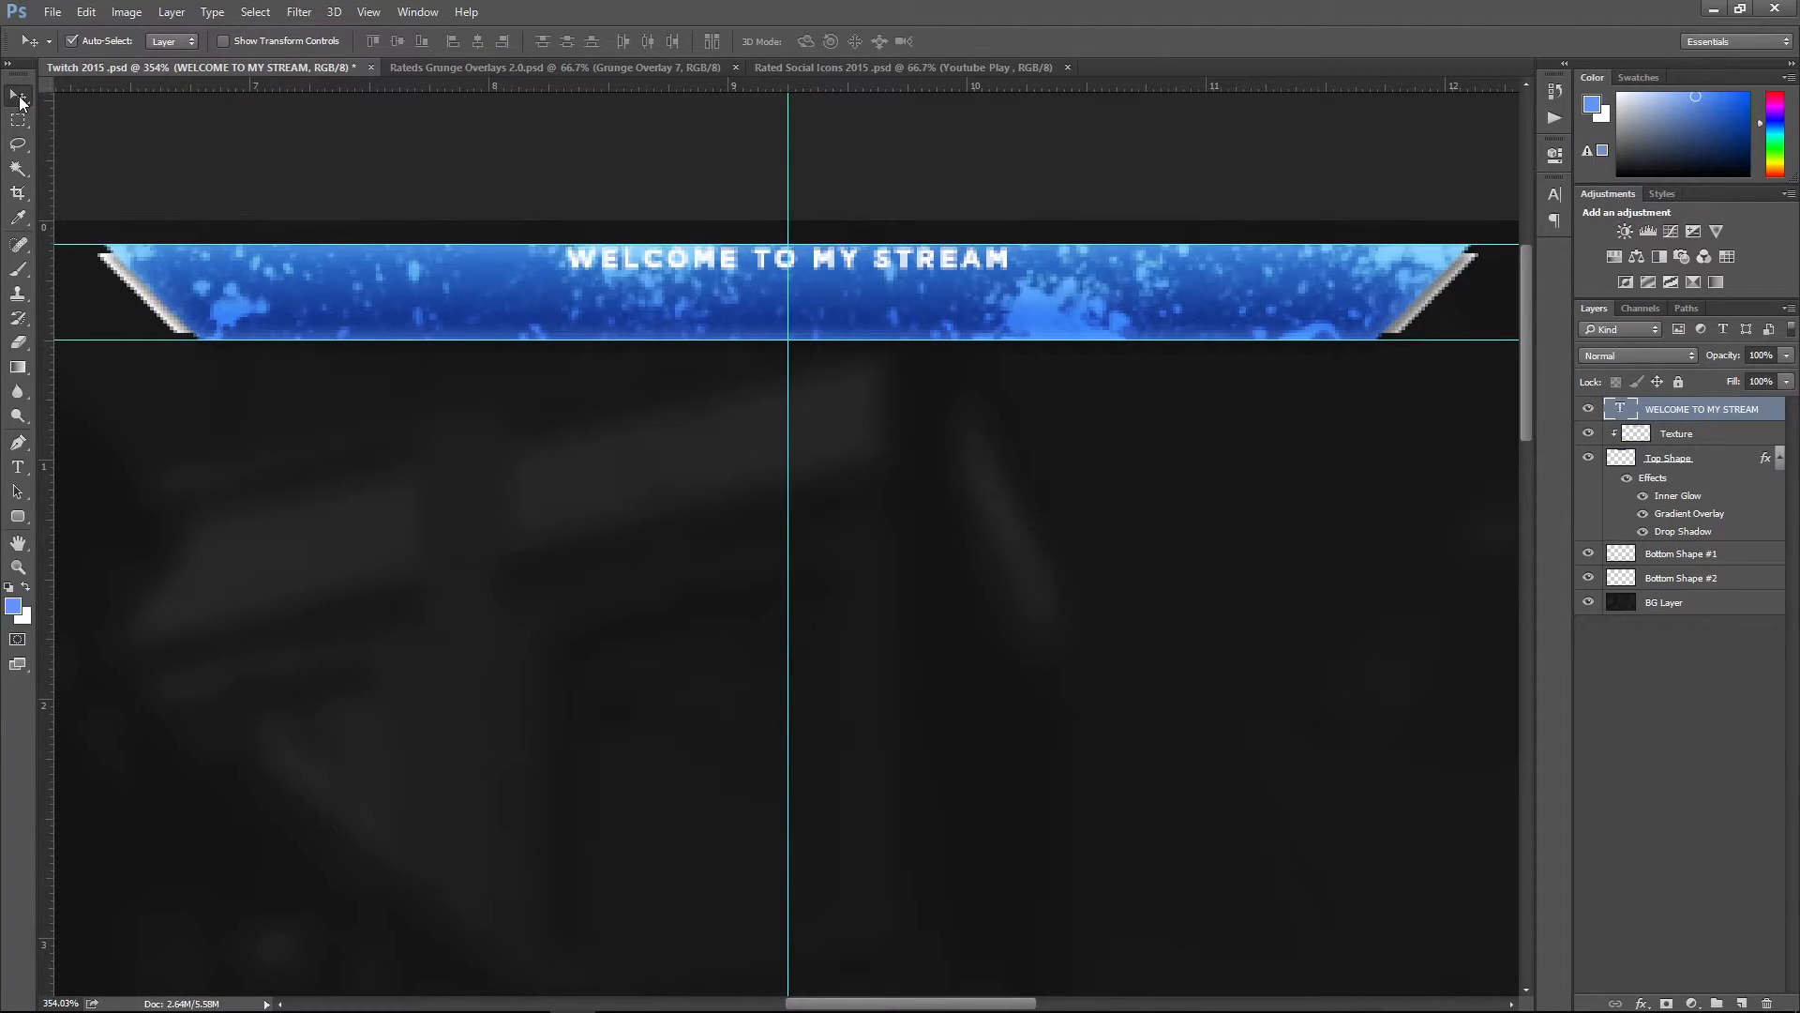
- Add a second text layer reading "BTR DESIGNS" below the welcome text, centred on the vertical guide
{"action": "left_click", "coordinate": [17, 472]}
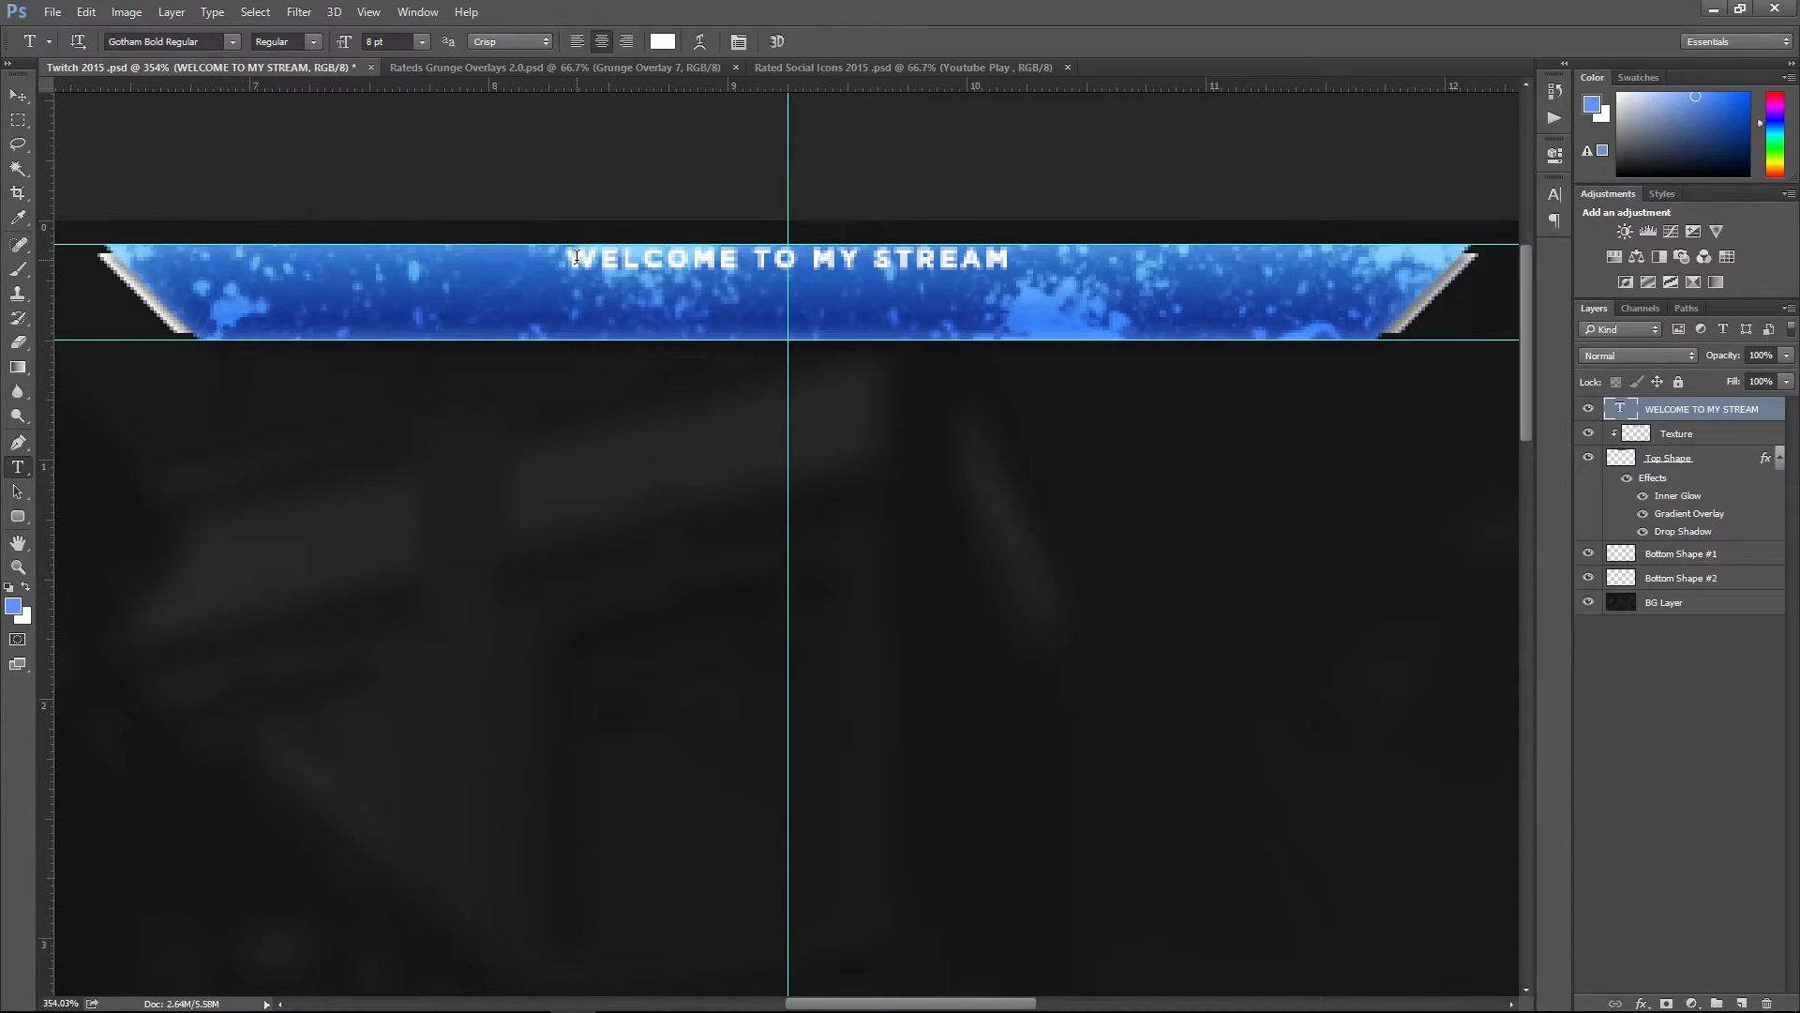
{"action": "left_click", "coordinate": [788, 303]}
{"action": "type", "text": "BTR DESIGNS"}
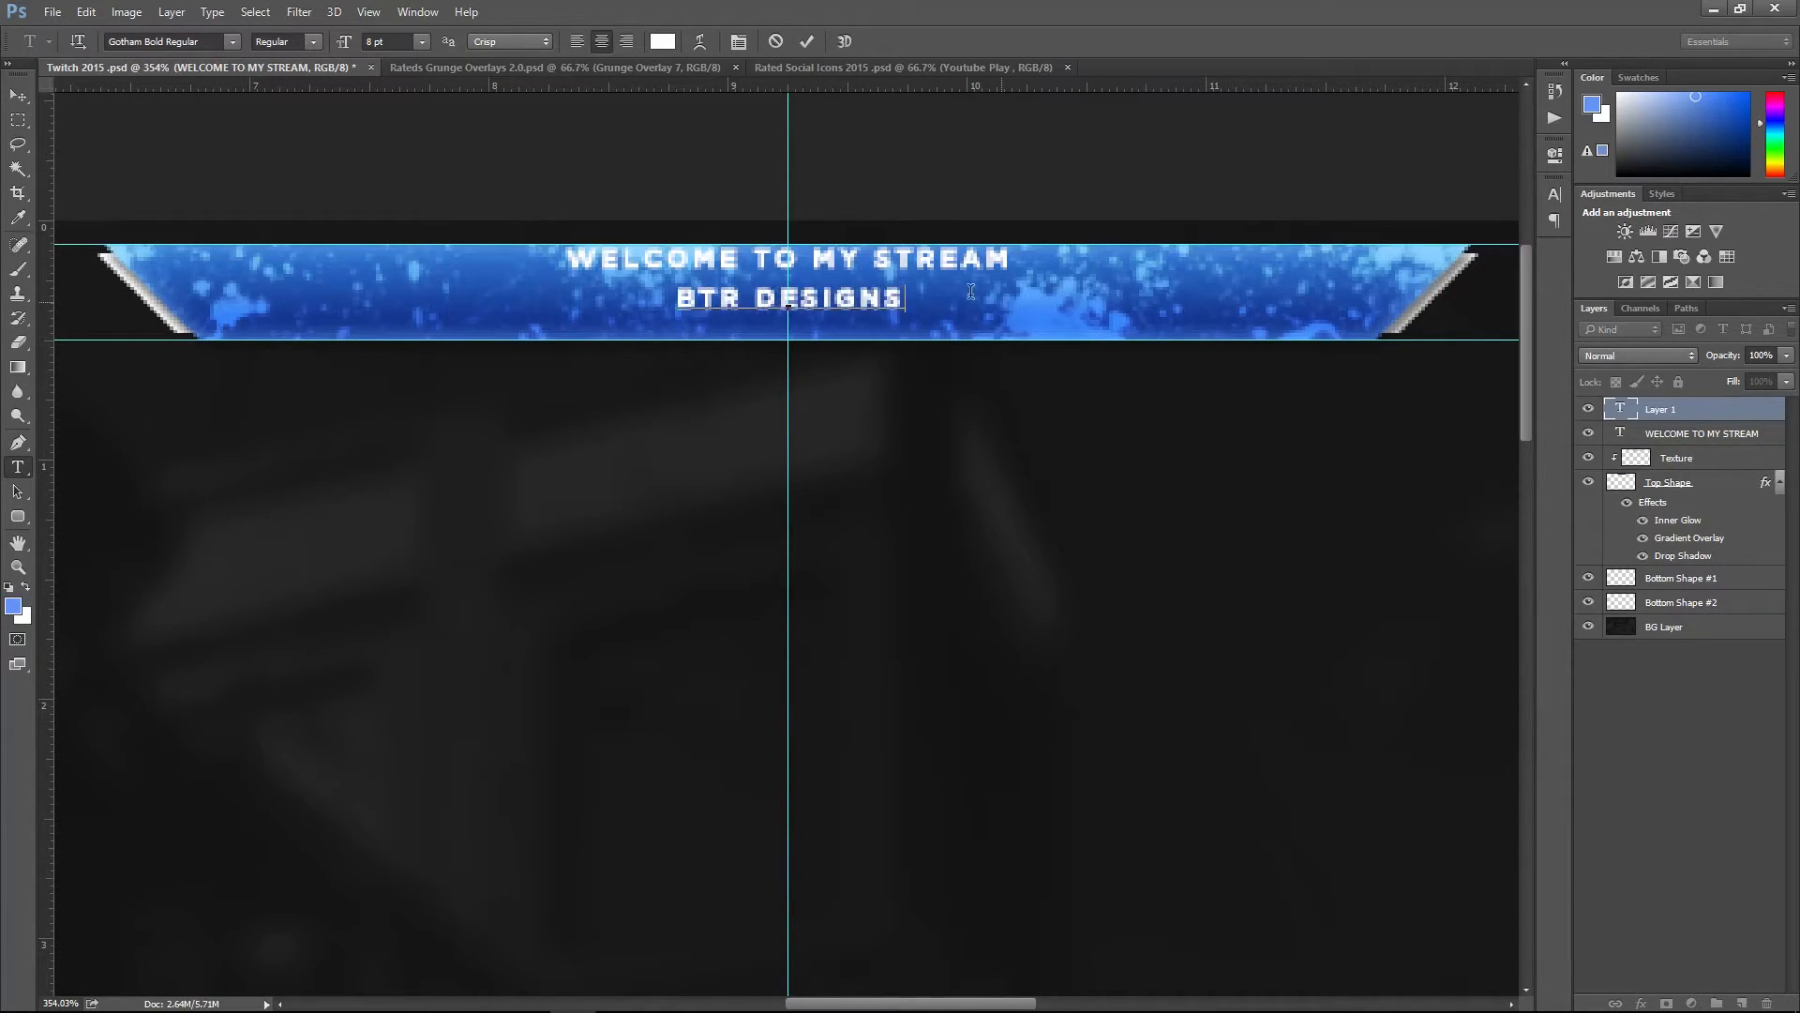
- Change the BTR DESIGNS text to the Long Shot Regular font at 20 pt and commit it
{"action": "left_click_drag", "start_coordinate": [901, 302], "coordinate": [8, 189]}
{"action": "left_click", "coordinate": [202, 41]}
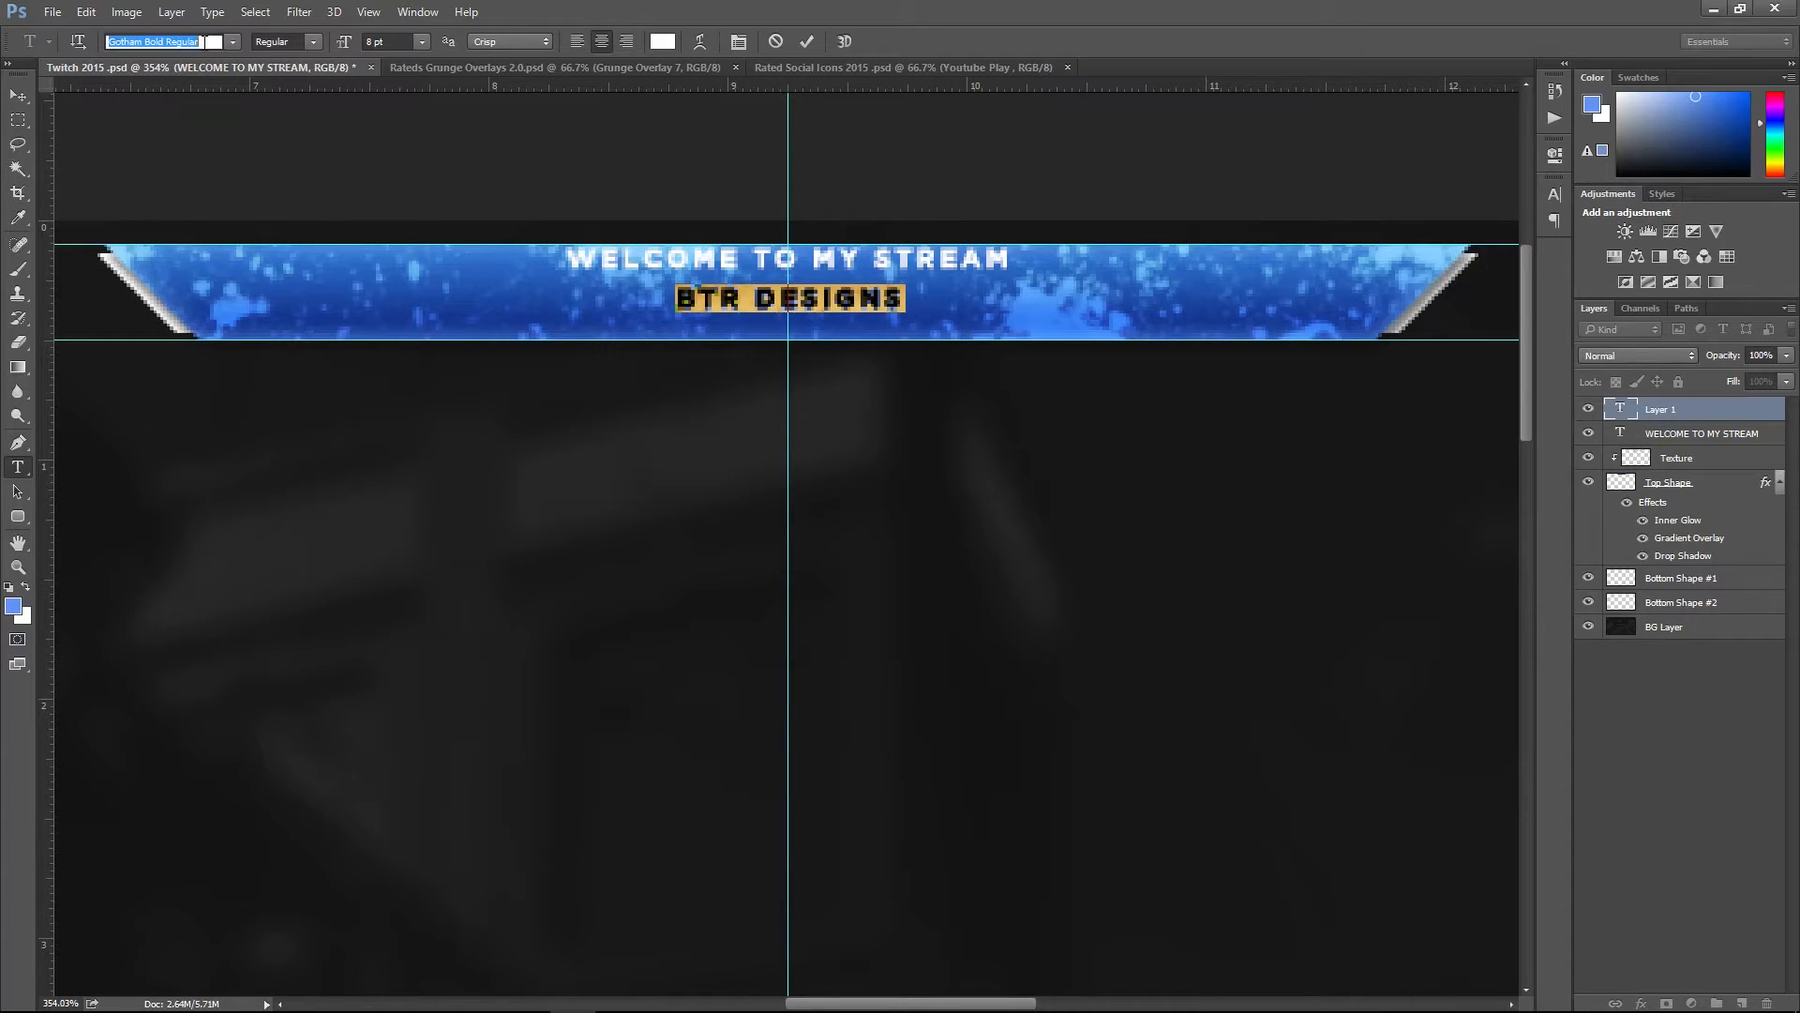
{"action": "type", "text": "long"}
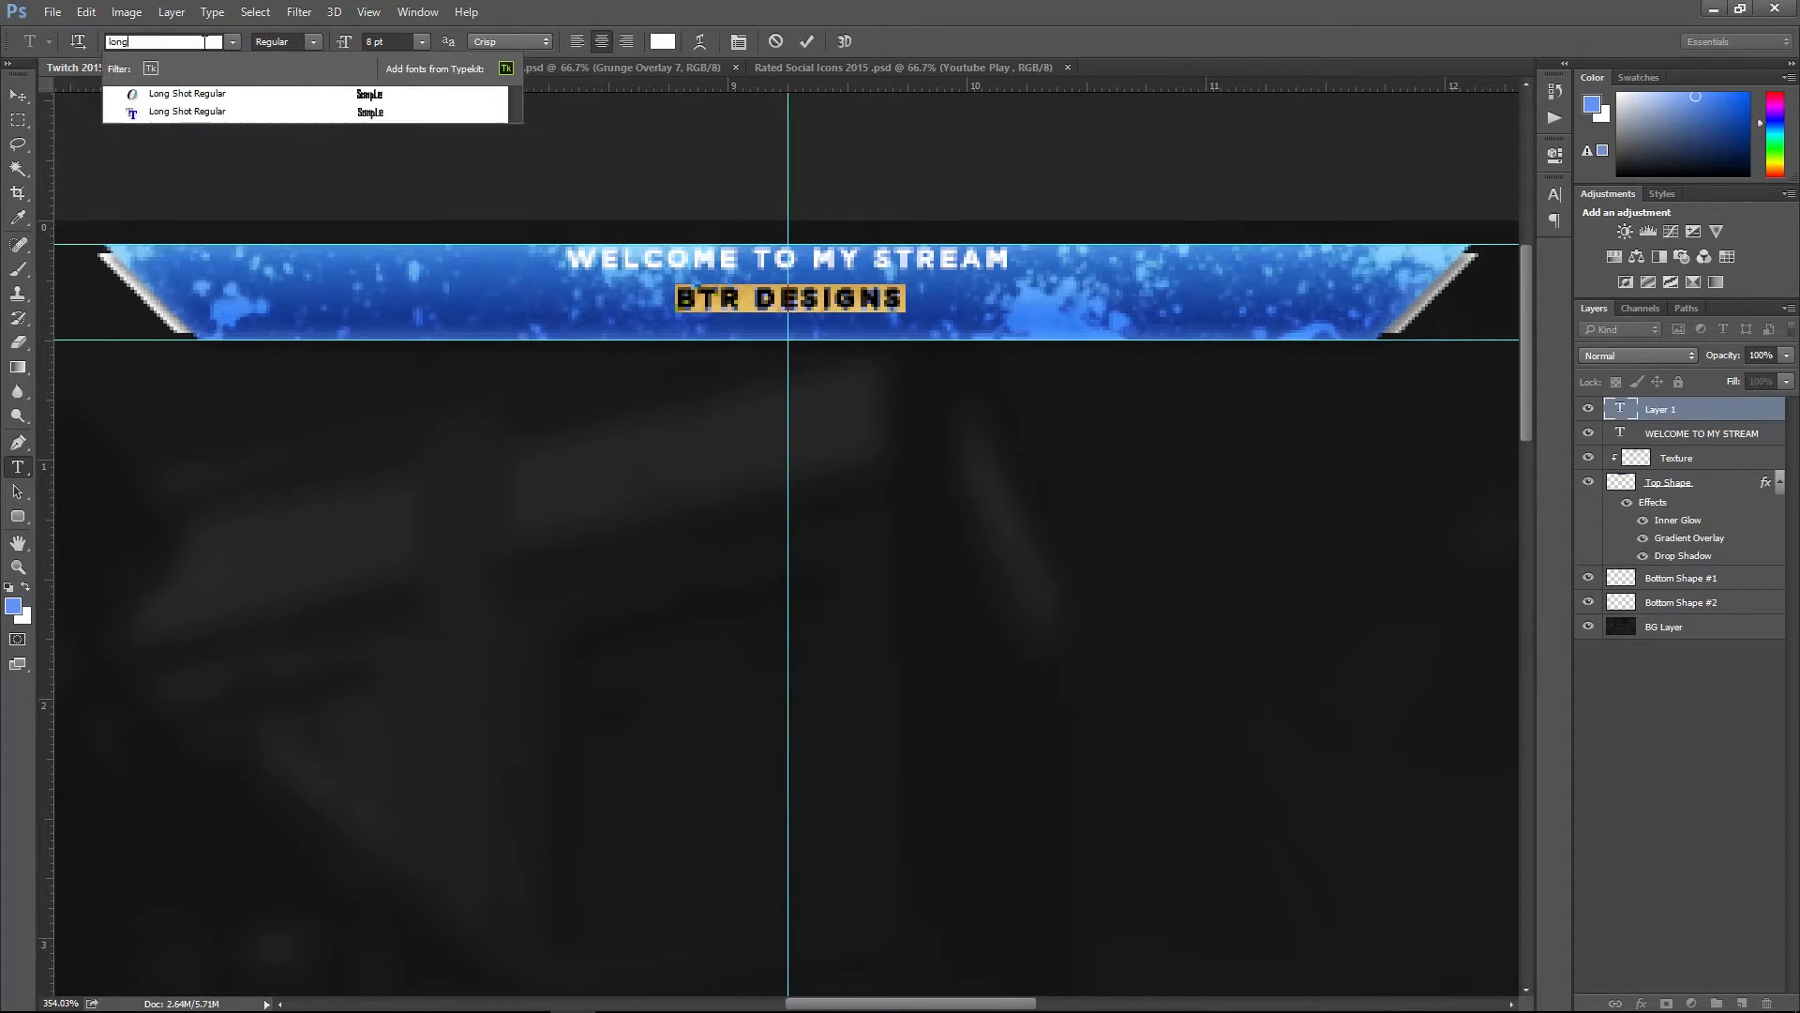
{"action": "left_click", "coordinate": [242, 110]}
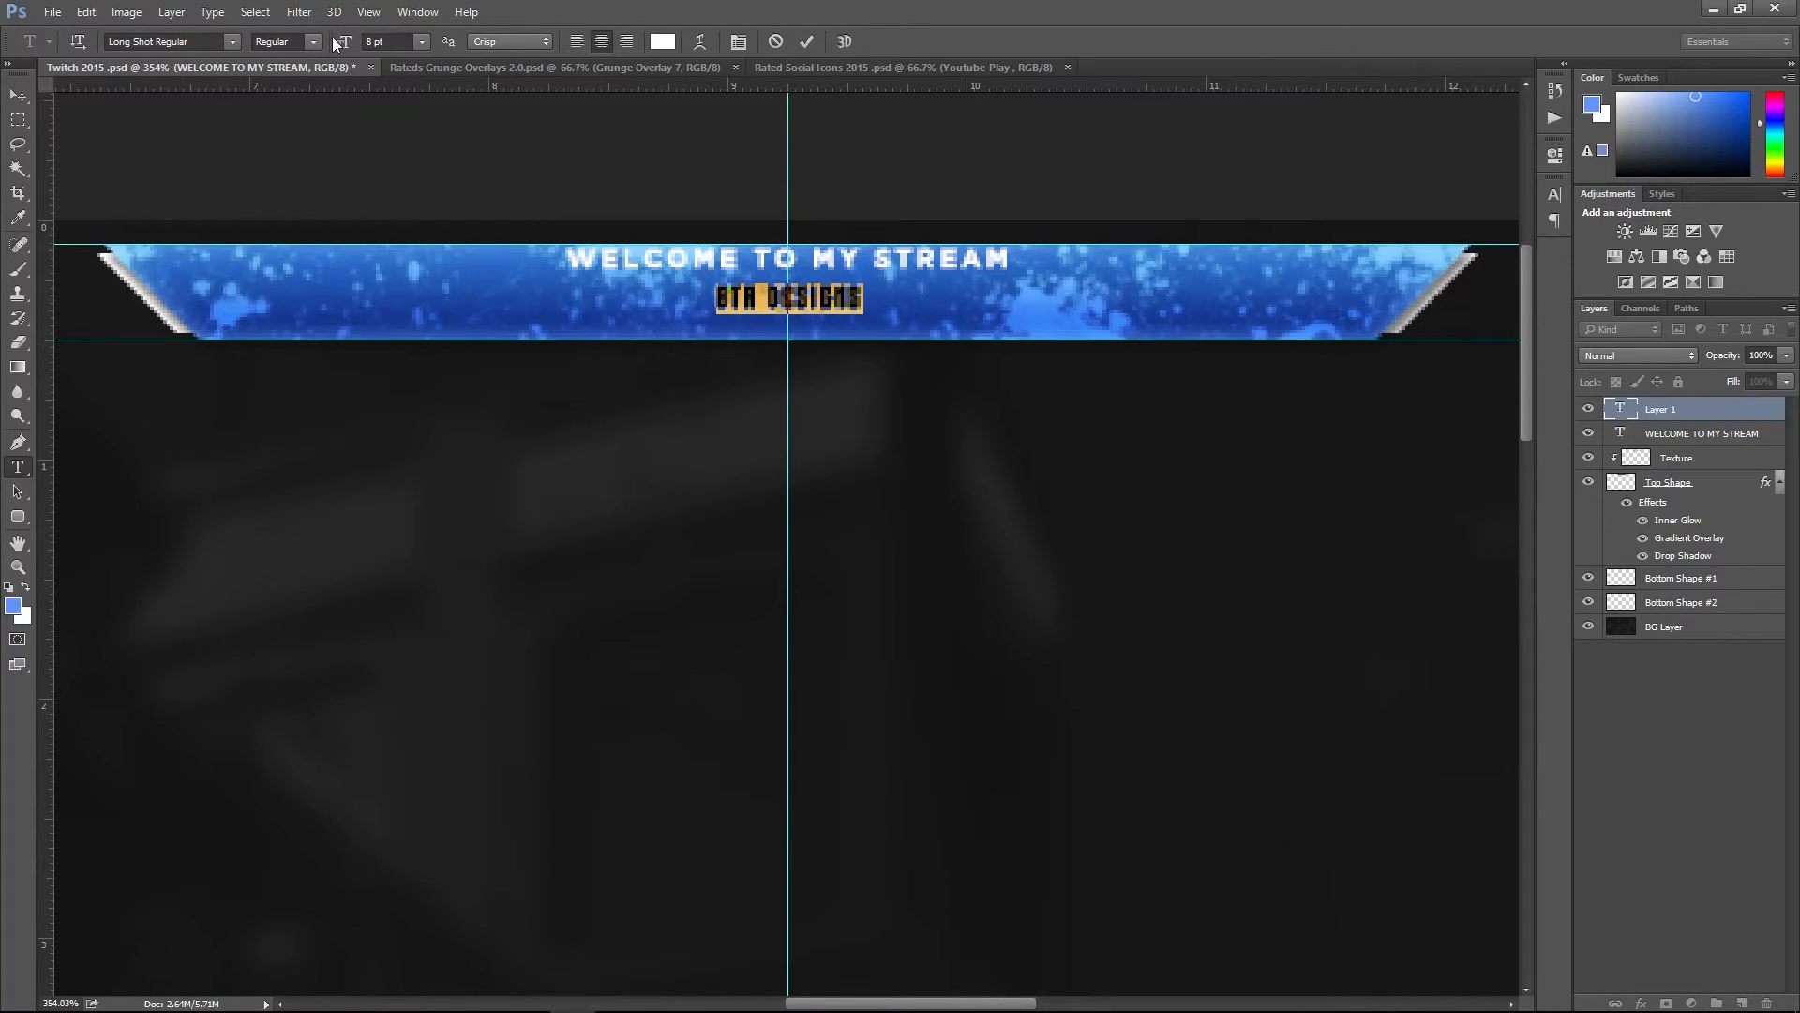
{"action": "left_click_drag", "start_coordinate": [341, 41], "coordinate": [335, 44]}
{"action": "left_click", "coordinate": [19, 94]}
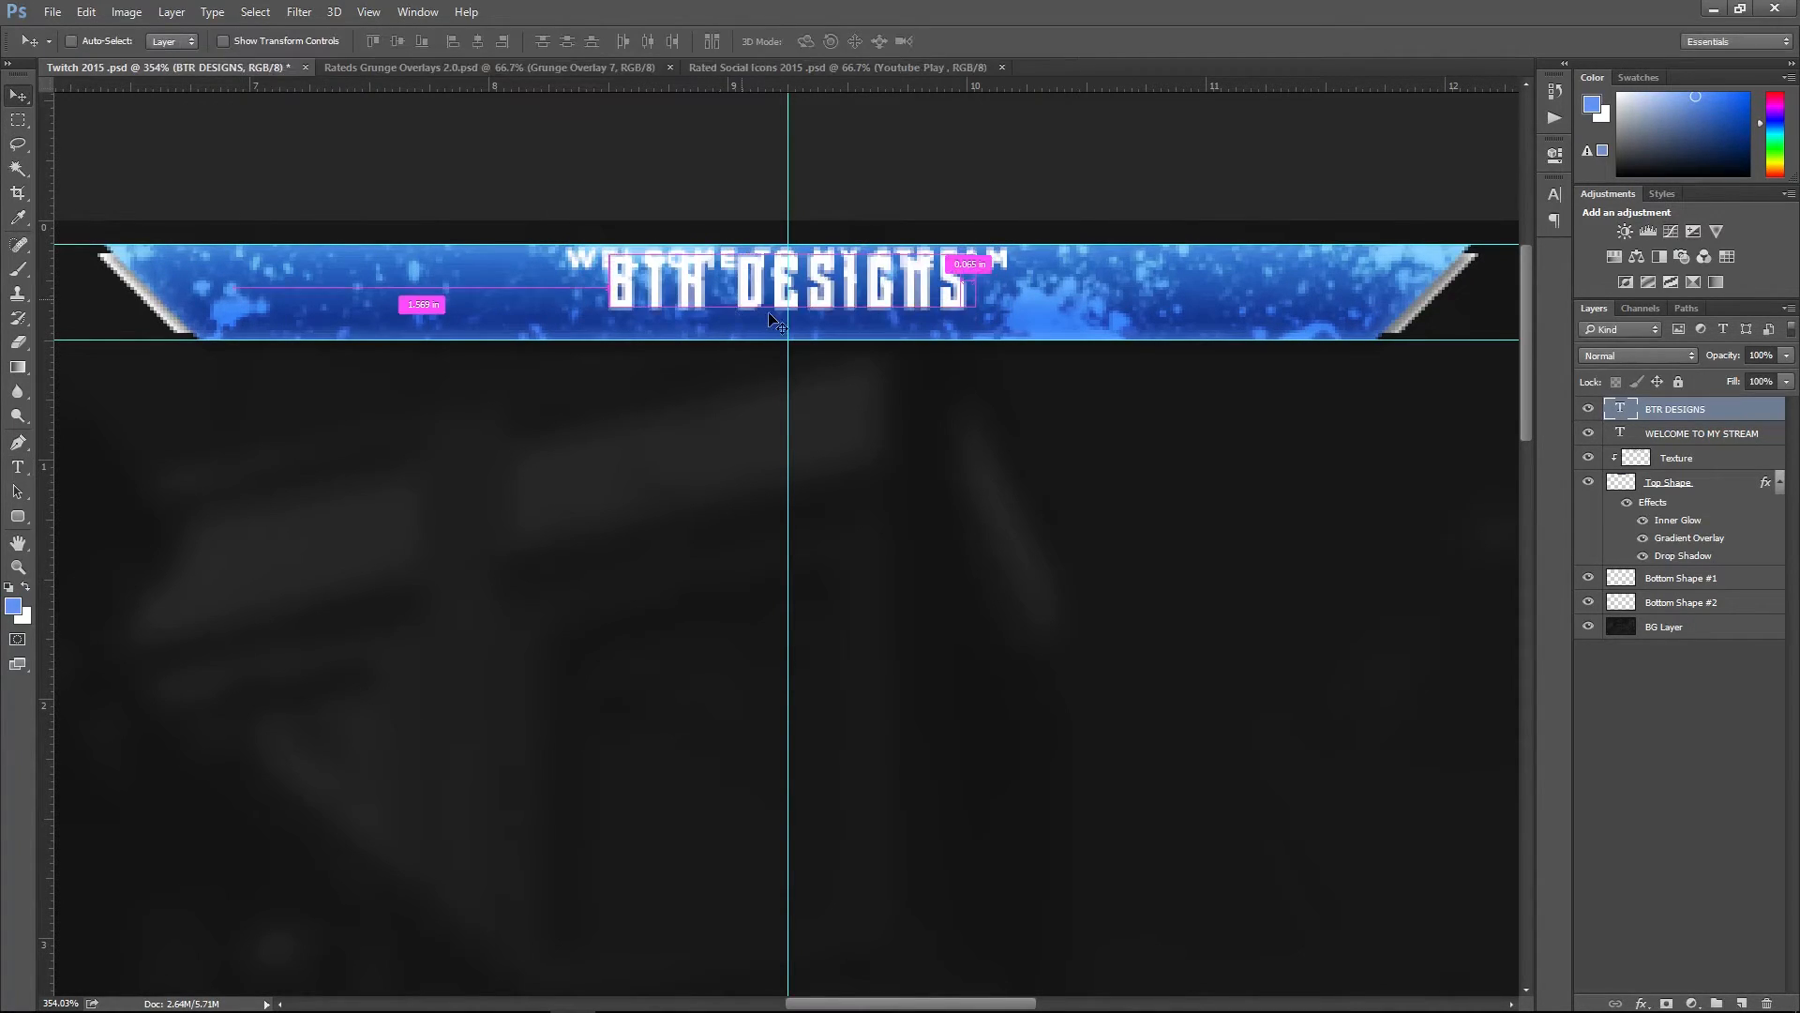
- Move the BTR DESIGNS text down to sit directly beneath the welcome line inside the bar
{"action": "key", "text": "ctrl+t"}
{"action": "left_click_drag", "start_coordinate": [863, 300], "coordinate": [868, 319]}
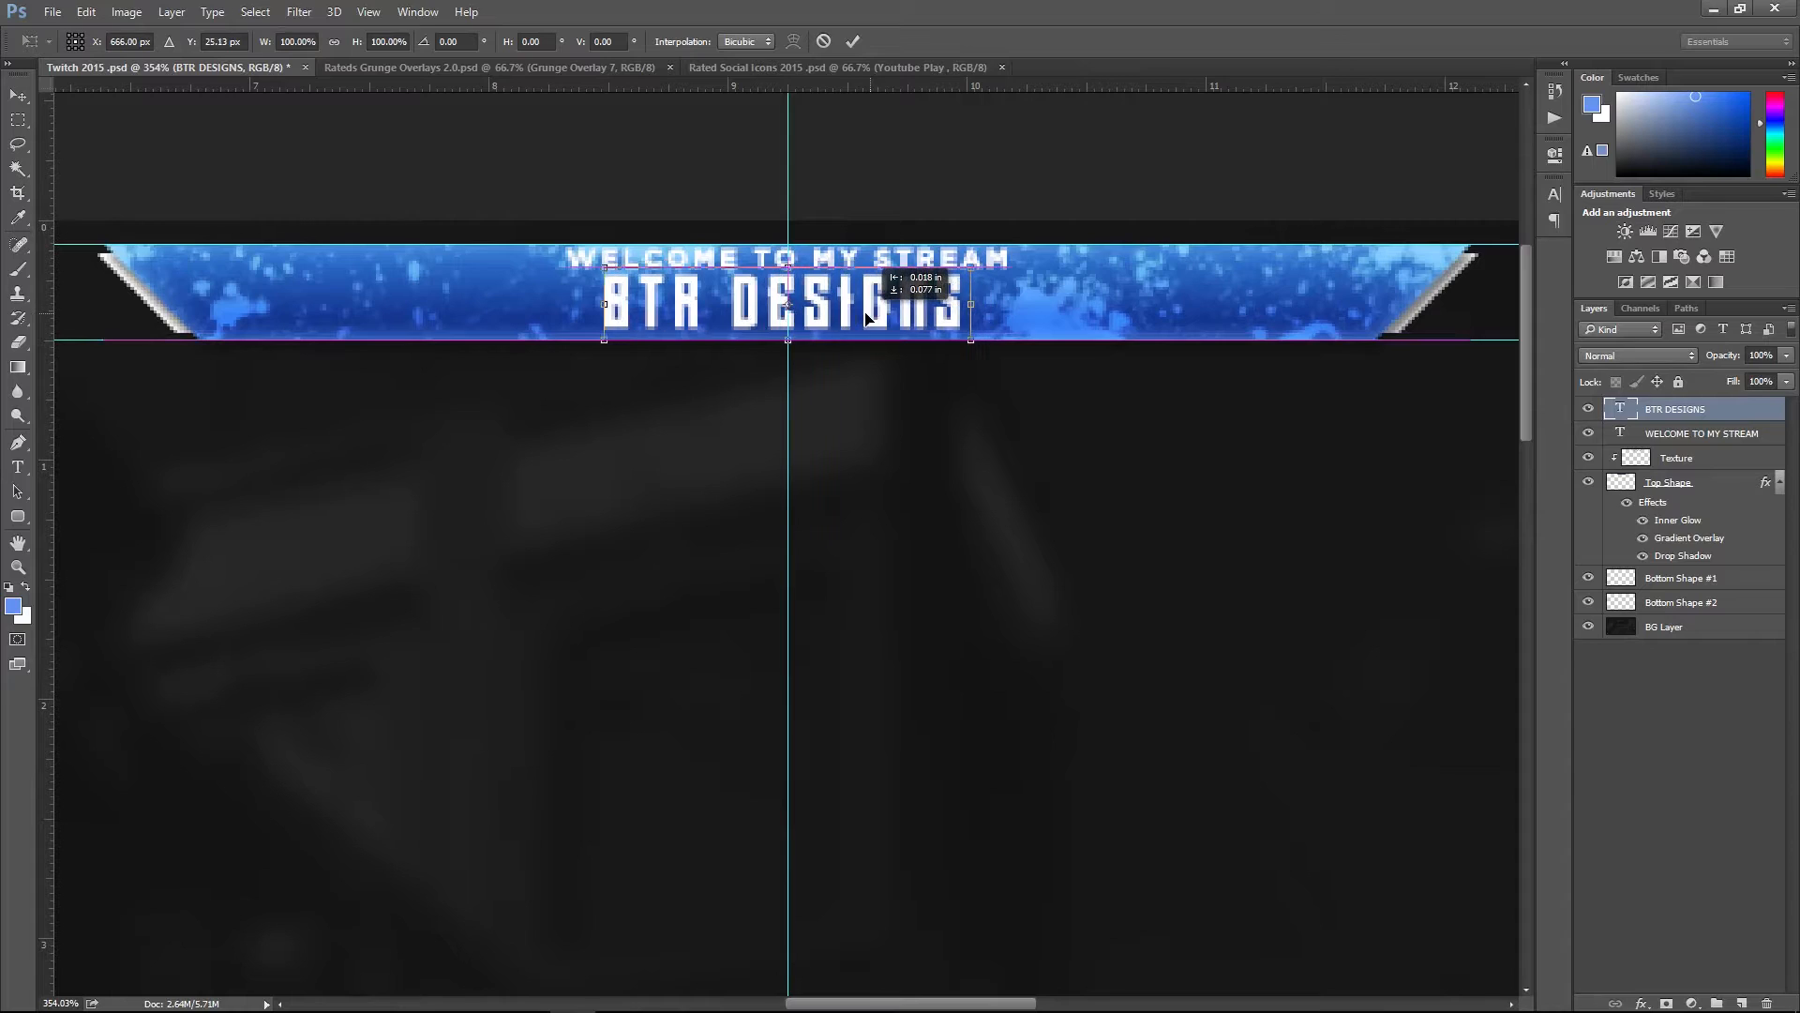
{"action": "key", "text": "Return"}
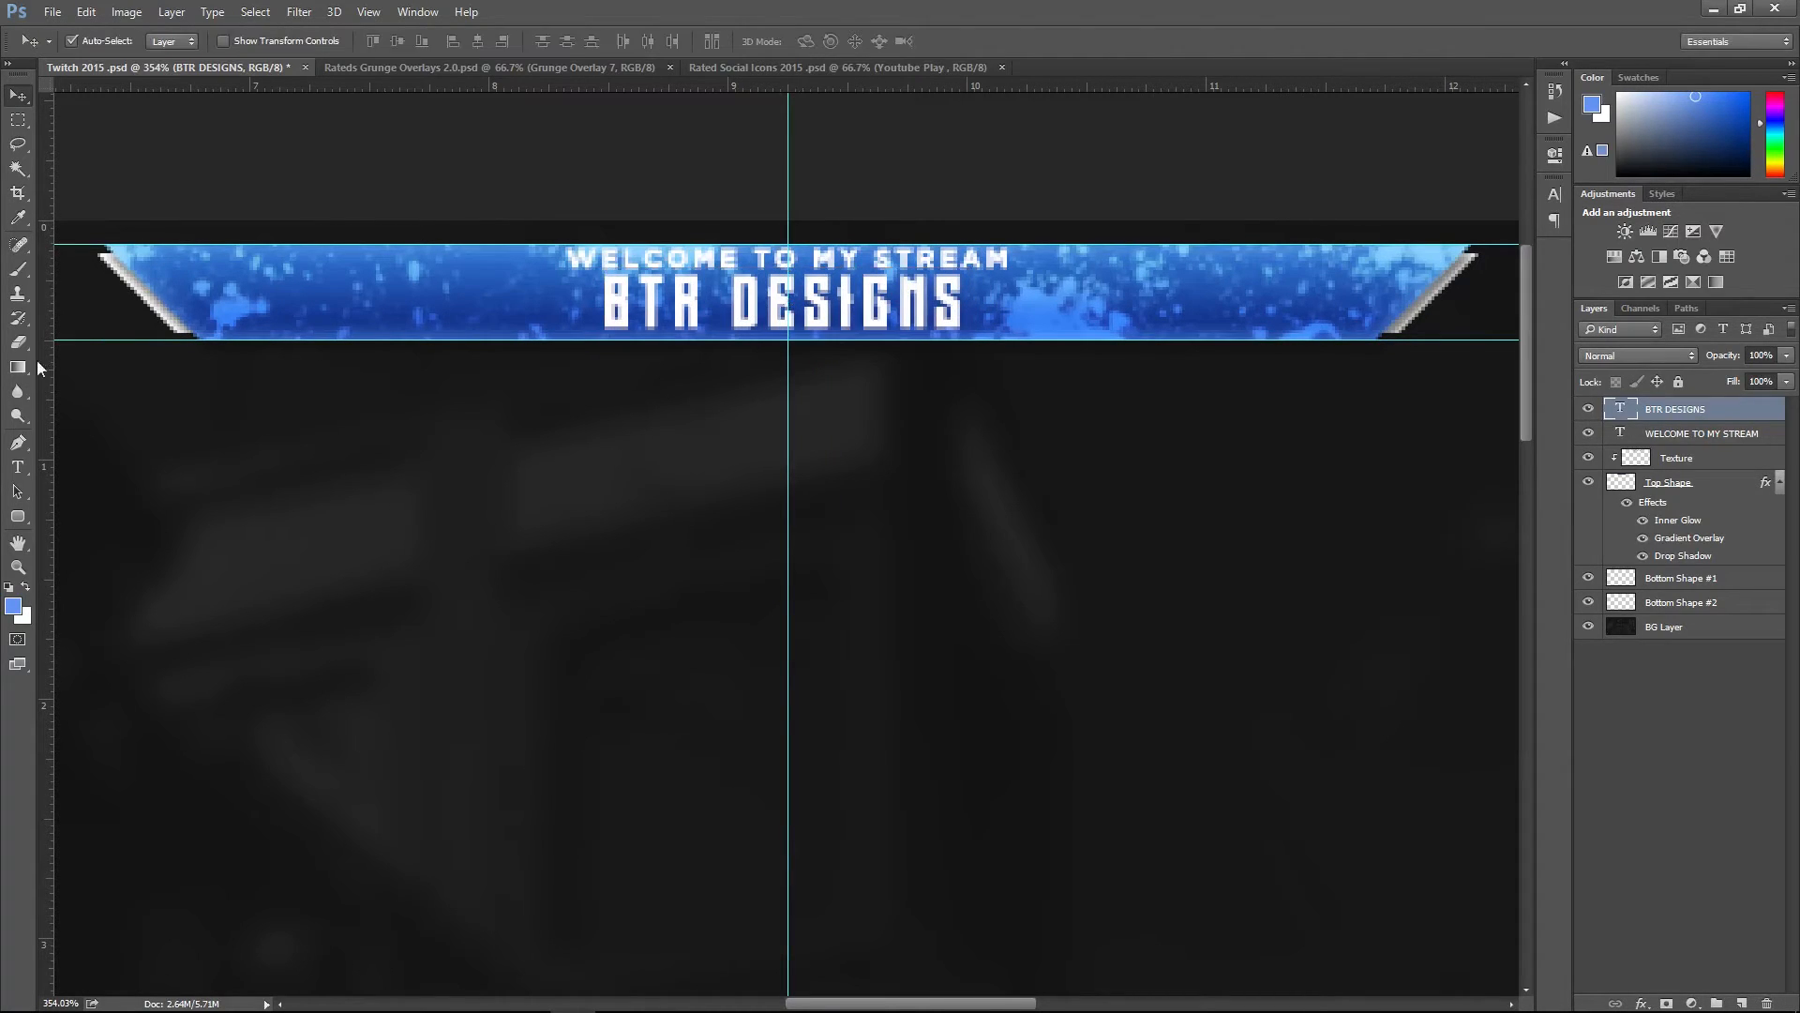
- Tighten the letter tracking of the whole BTR DESIGNS text
{"action": "left_click", "coordinate": [19, 466]}
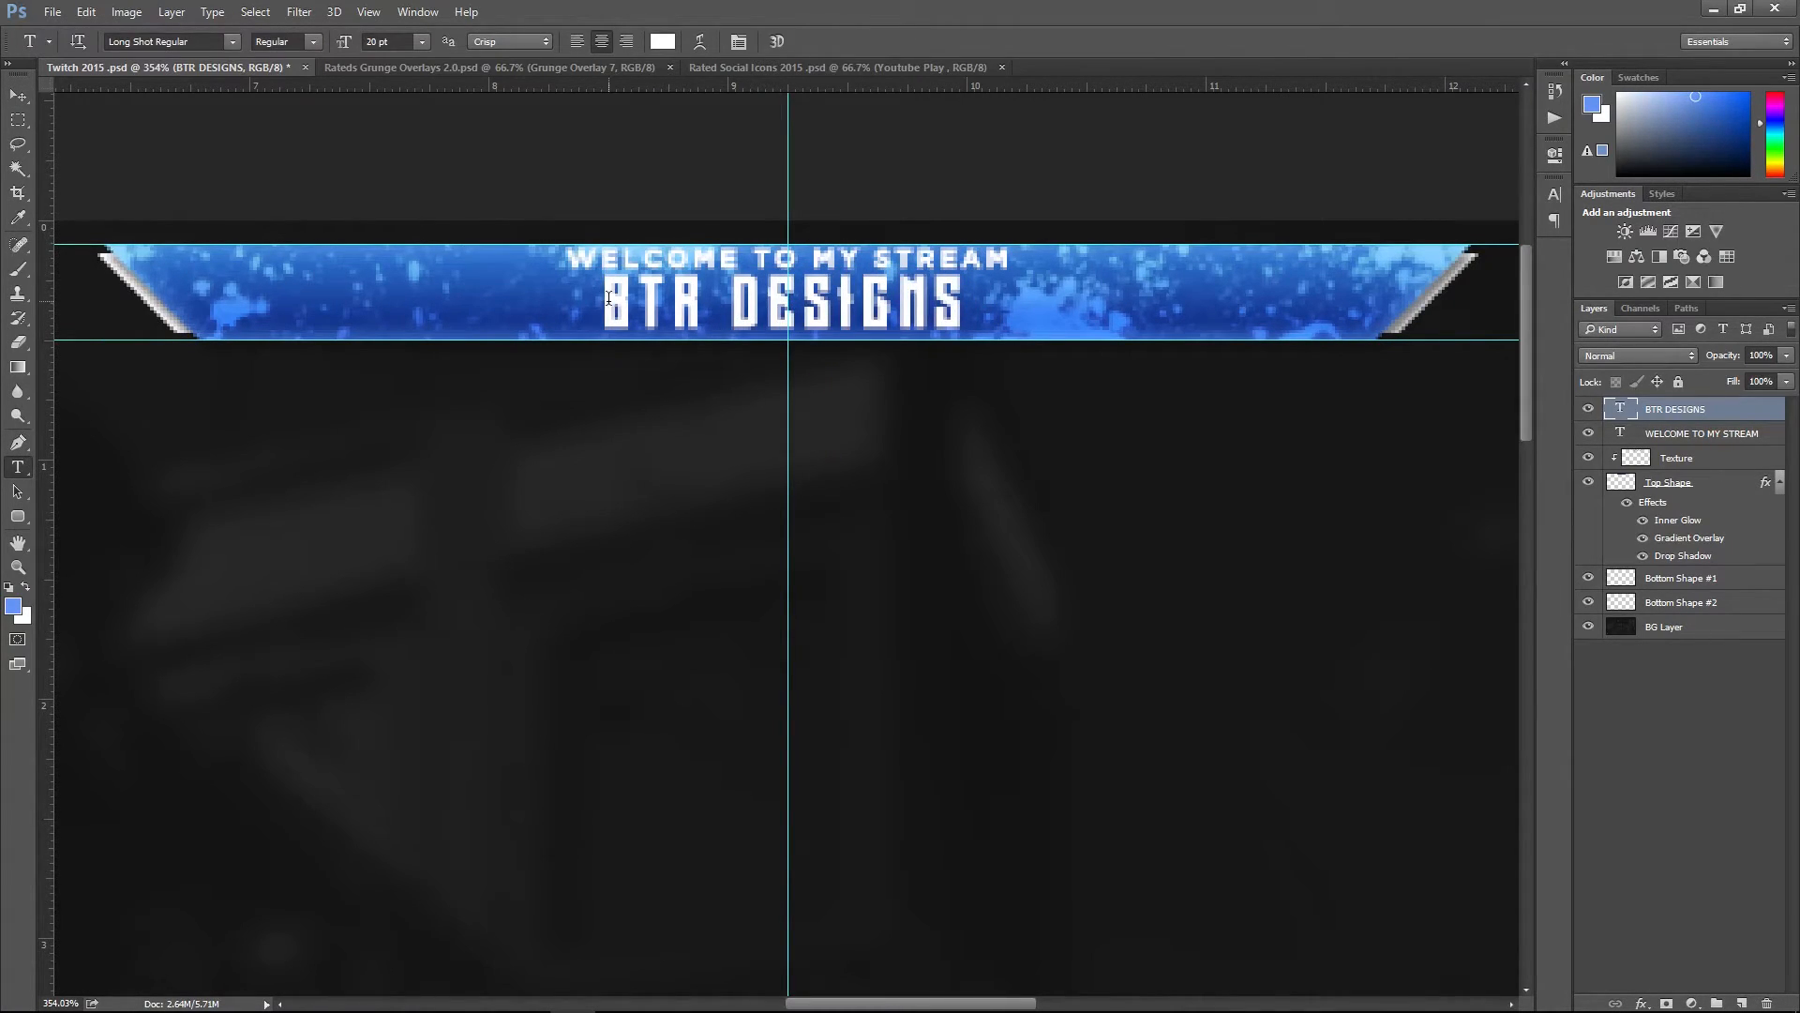
{"action": "left_click_drag", "start_coordinate": [609, 299], "coordinate": [1050, 320]}
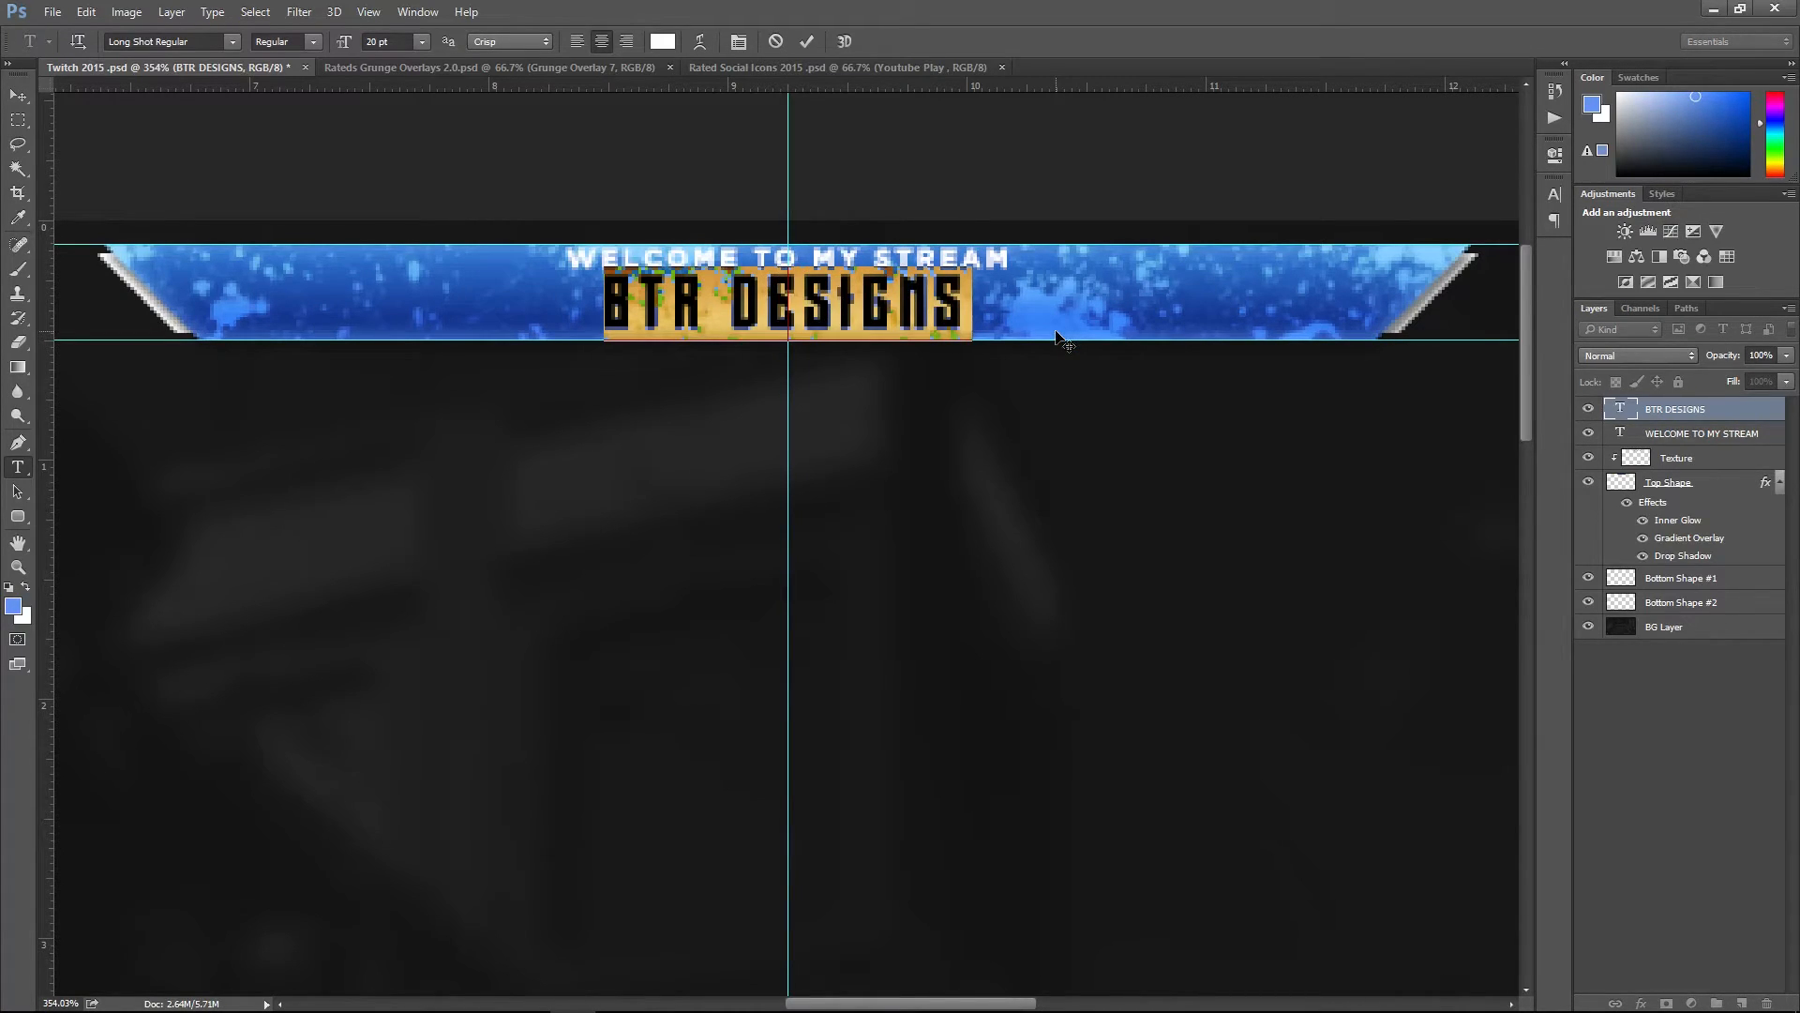
{"action": "left_click", "coordinate": [1557, 195]}
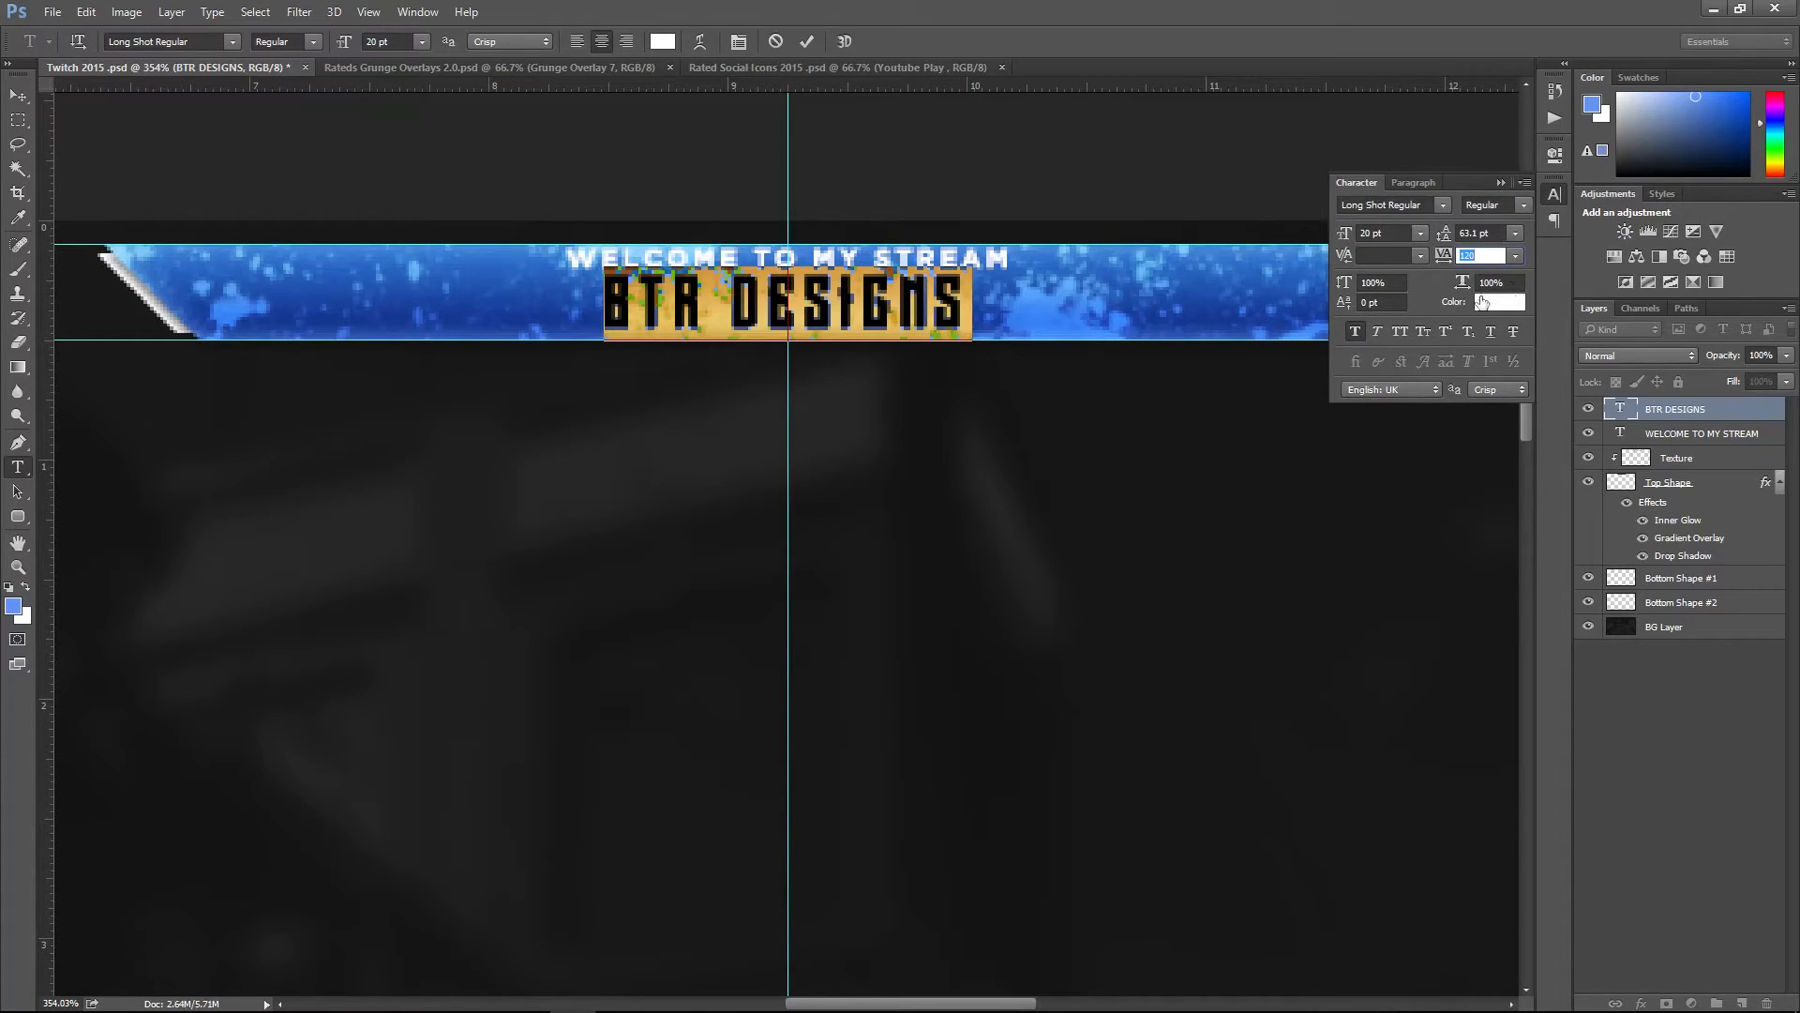
{"action": "left_click", "coordinate": [424, 21]}
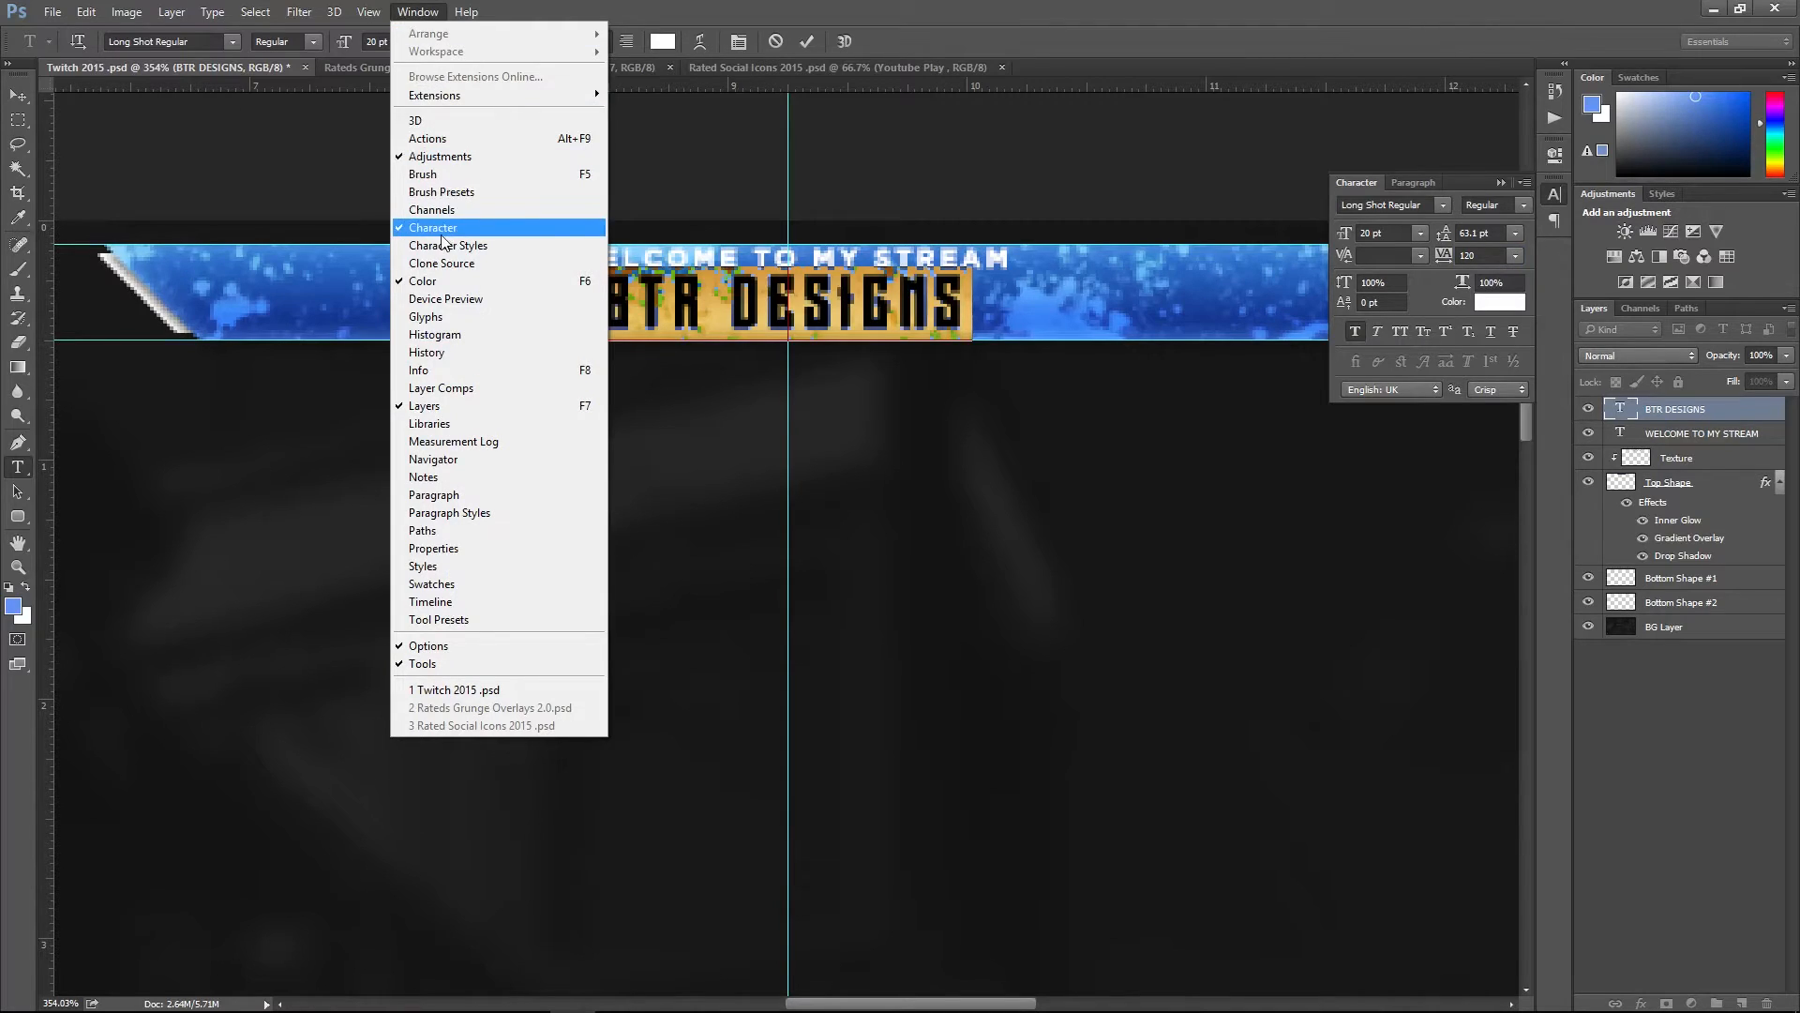
{"action": "left_click", "coordinate": [923, 21]}
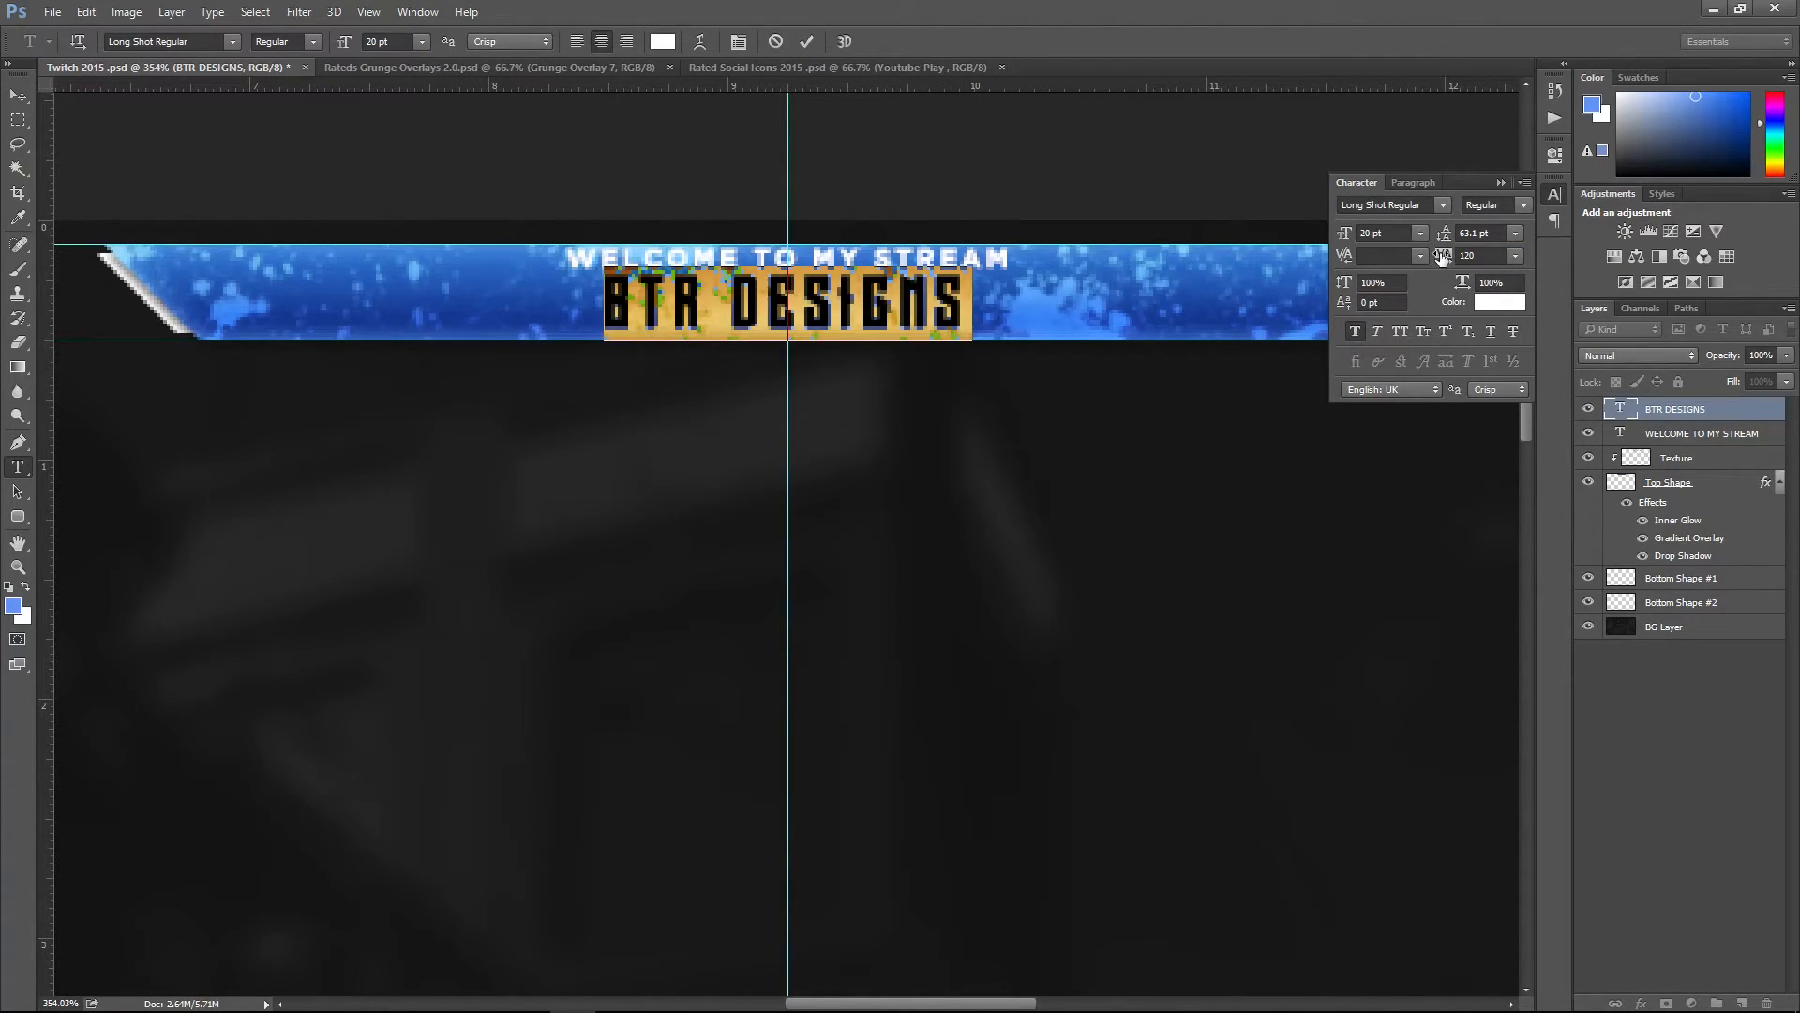
{"action": "left_click_drag", "start_coordinate": [1441, 258], "coordinate": [1439, 259]}
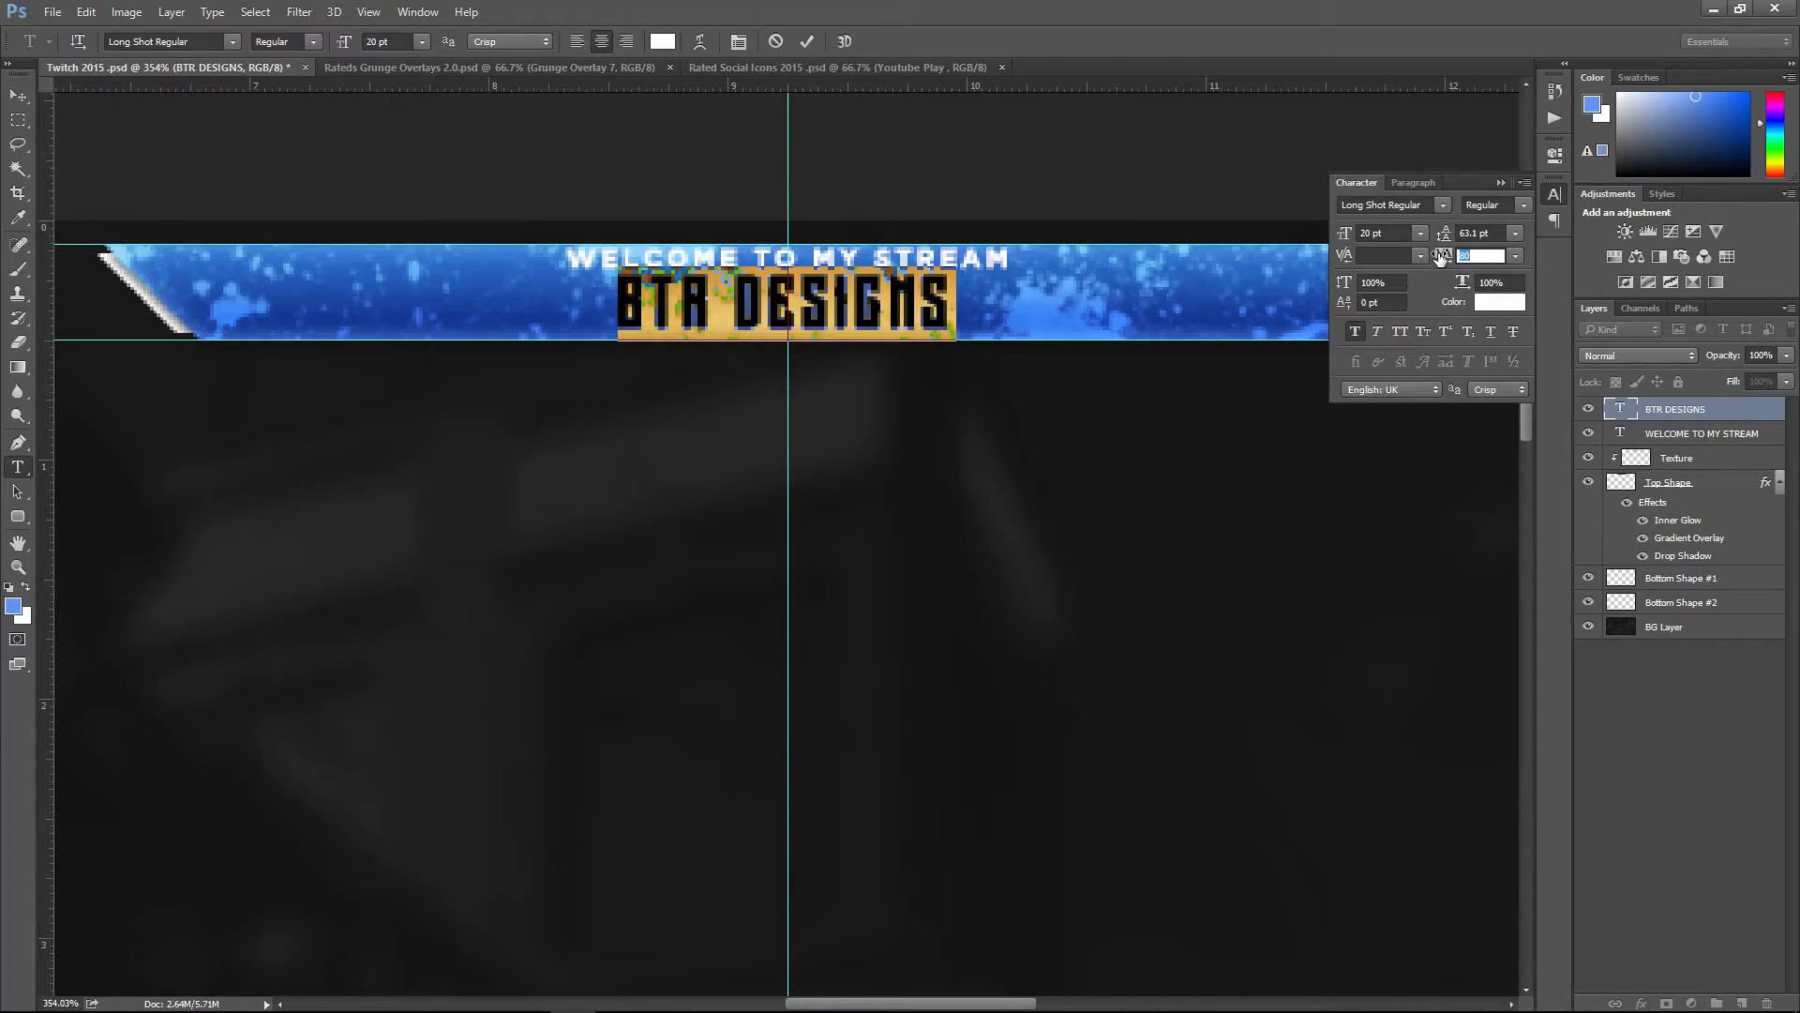
{"action": "left_click", "coordinate": [1500, 183]}
- Set the BTR DESIGNS text size to 22 pt and commit the text layer
{"action": "left_click", "coordinate": [384, 42]}
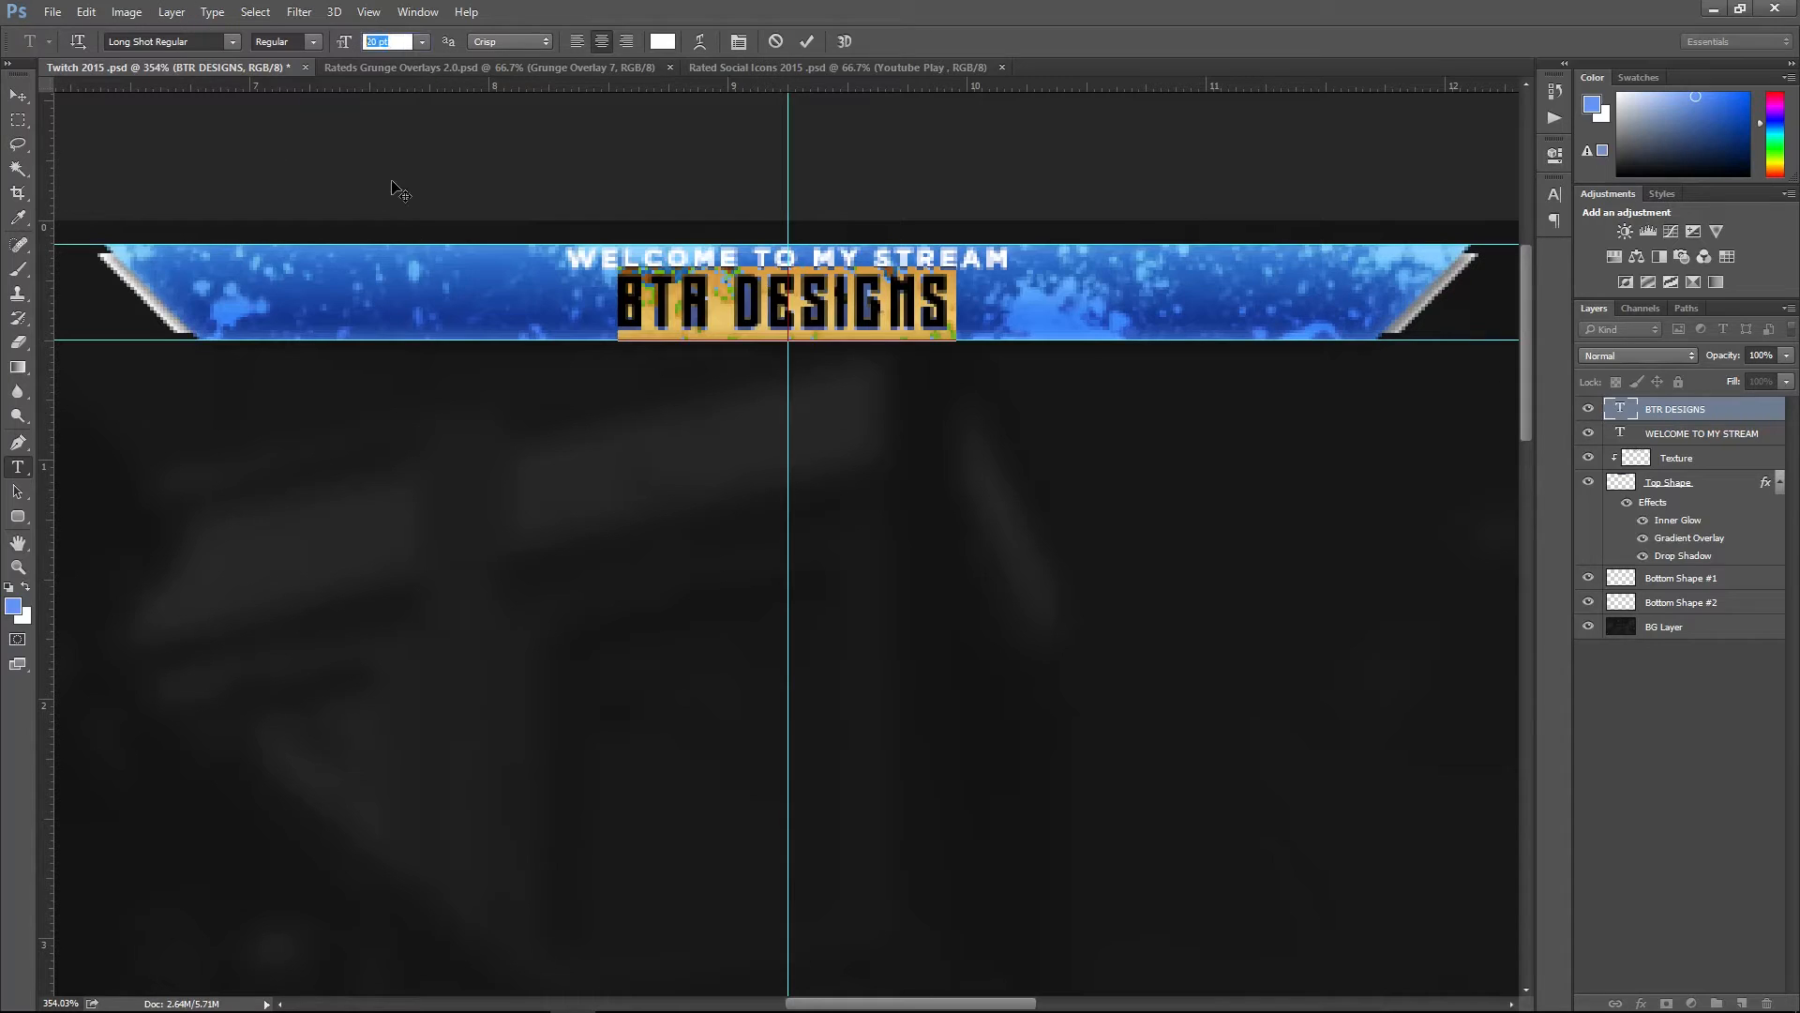
{"action": "type", "text": "22"}
{"action": "key", "text": "Return"}
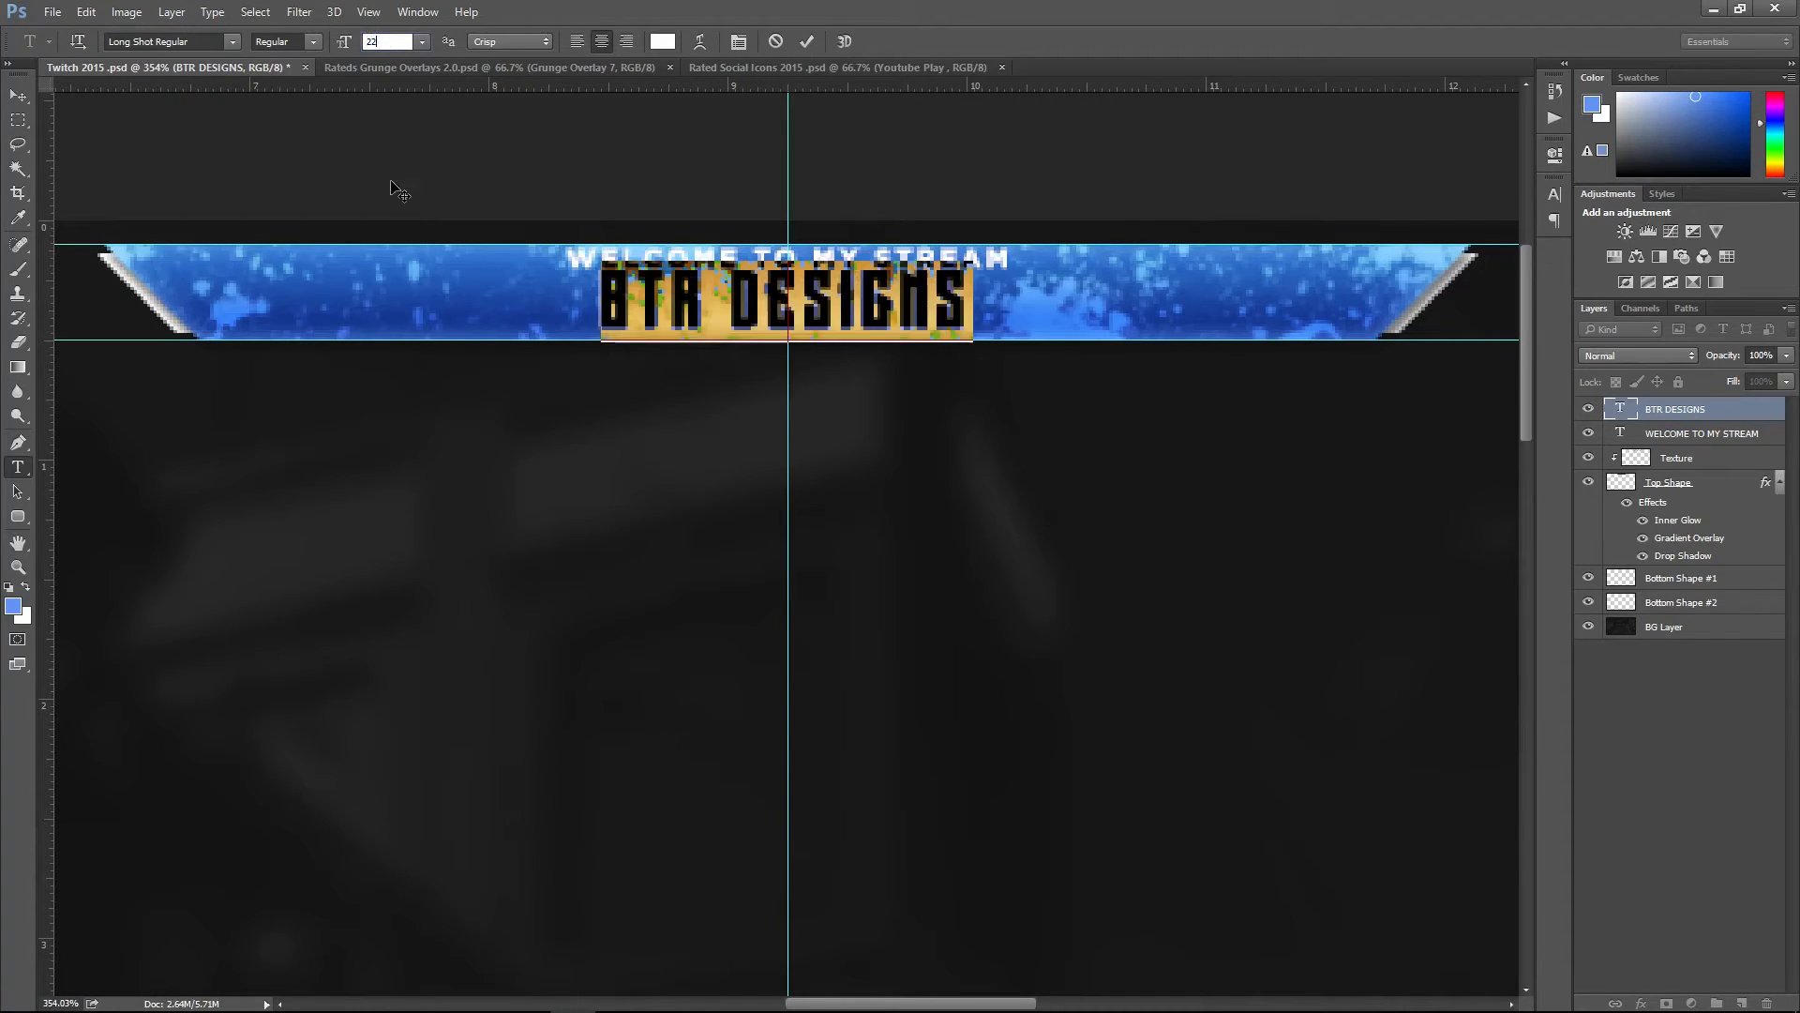
{"action": "left_click", "coordinate": [19, 96]}
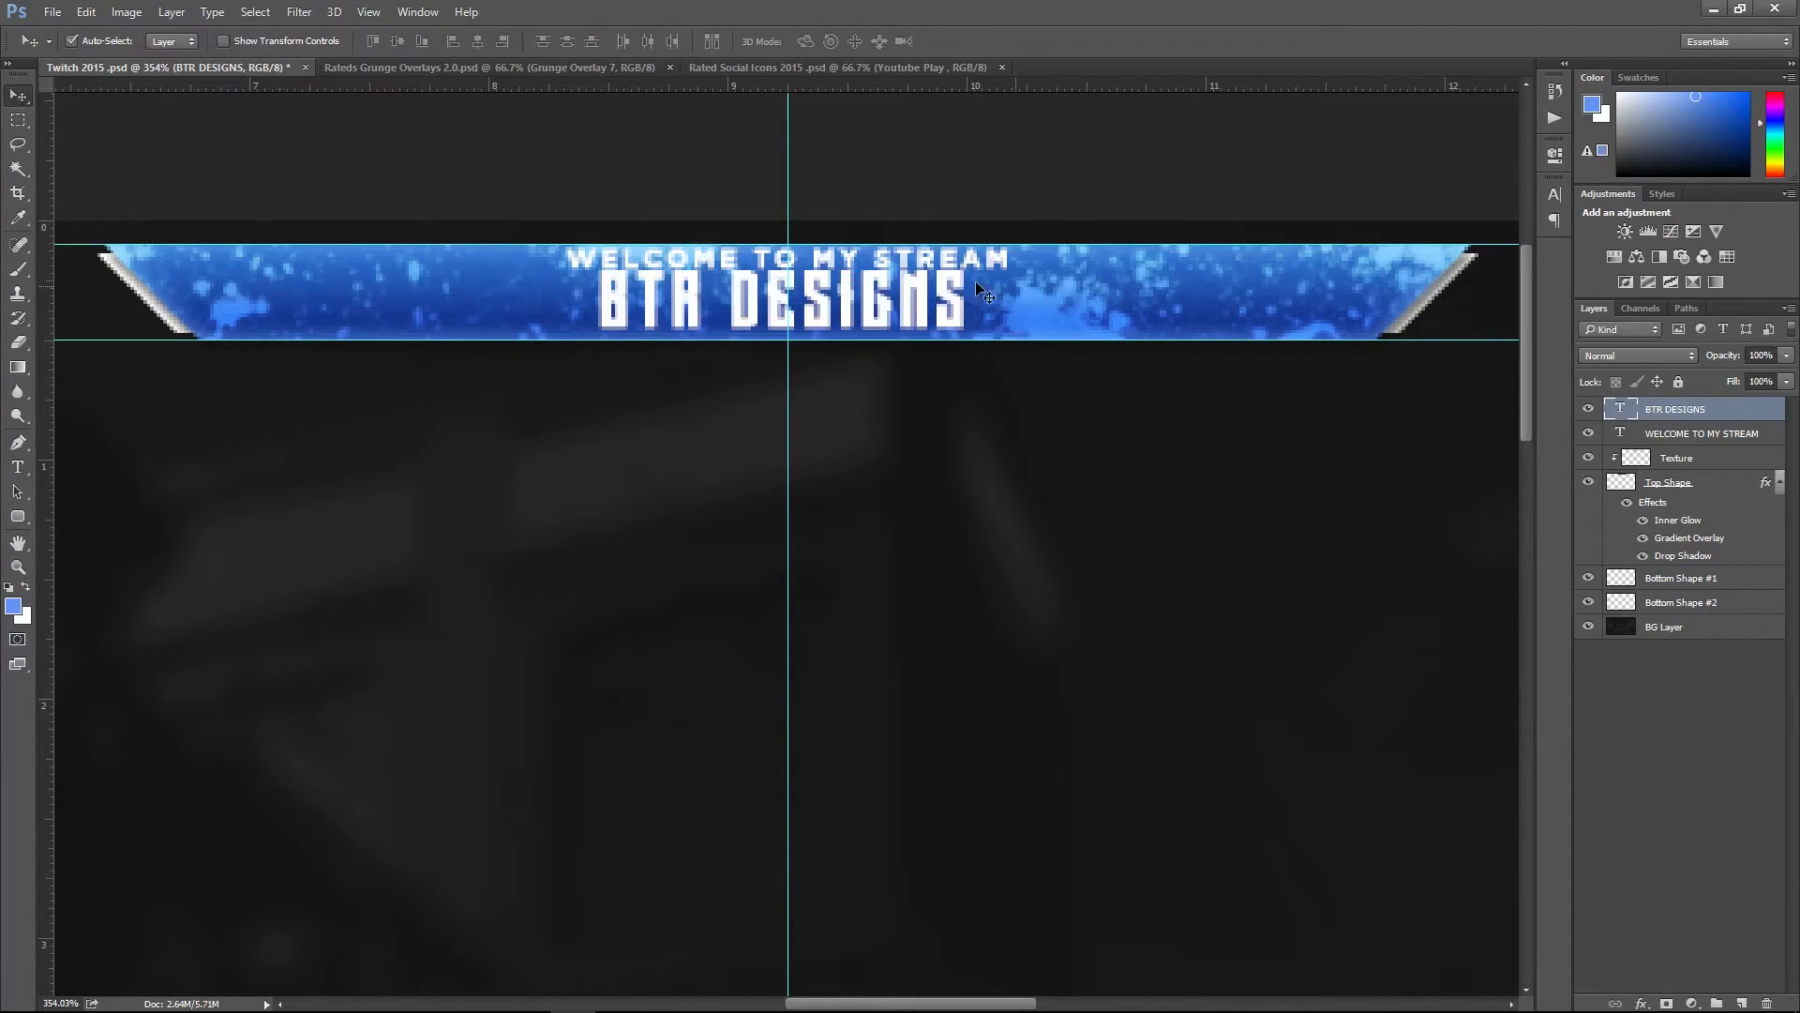
- Set the whole WELCOME TO MY STREAM text to 6 pt
{"action": "left_click", "coordinate": [1706, 436]}
{"action": "left_click", "coordinate": [18, 467]}
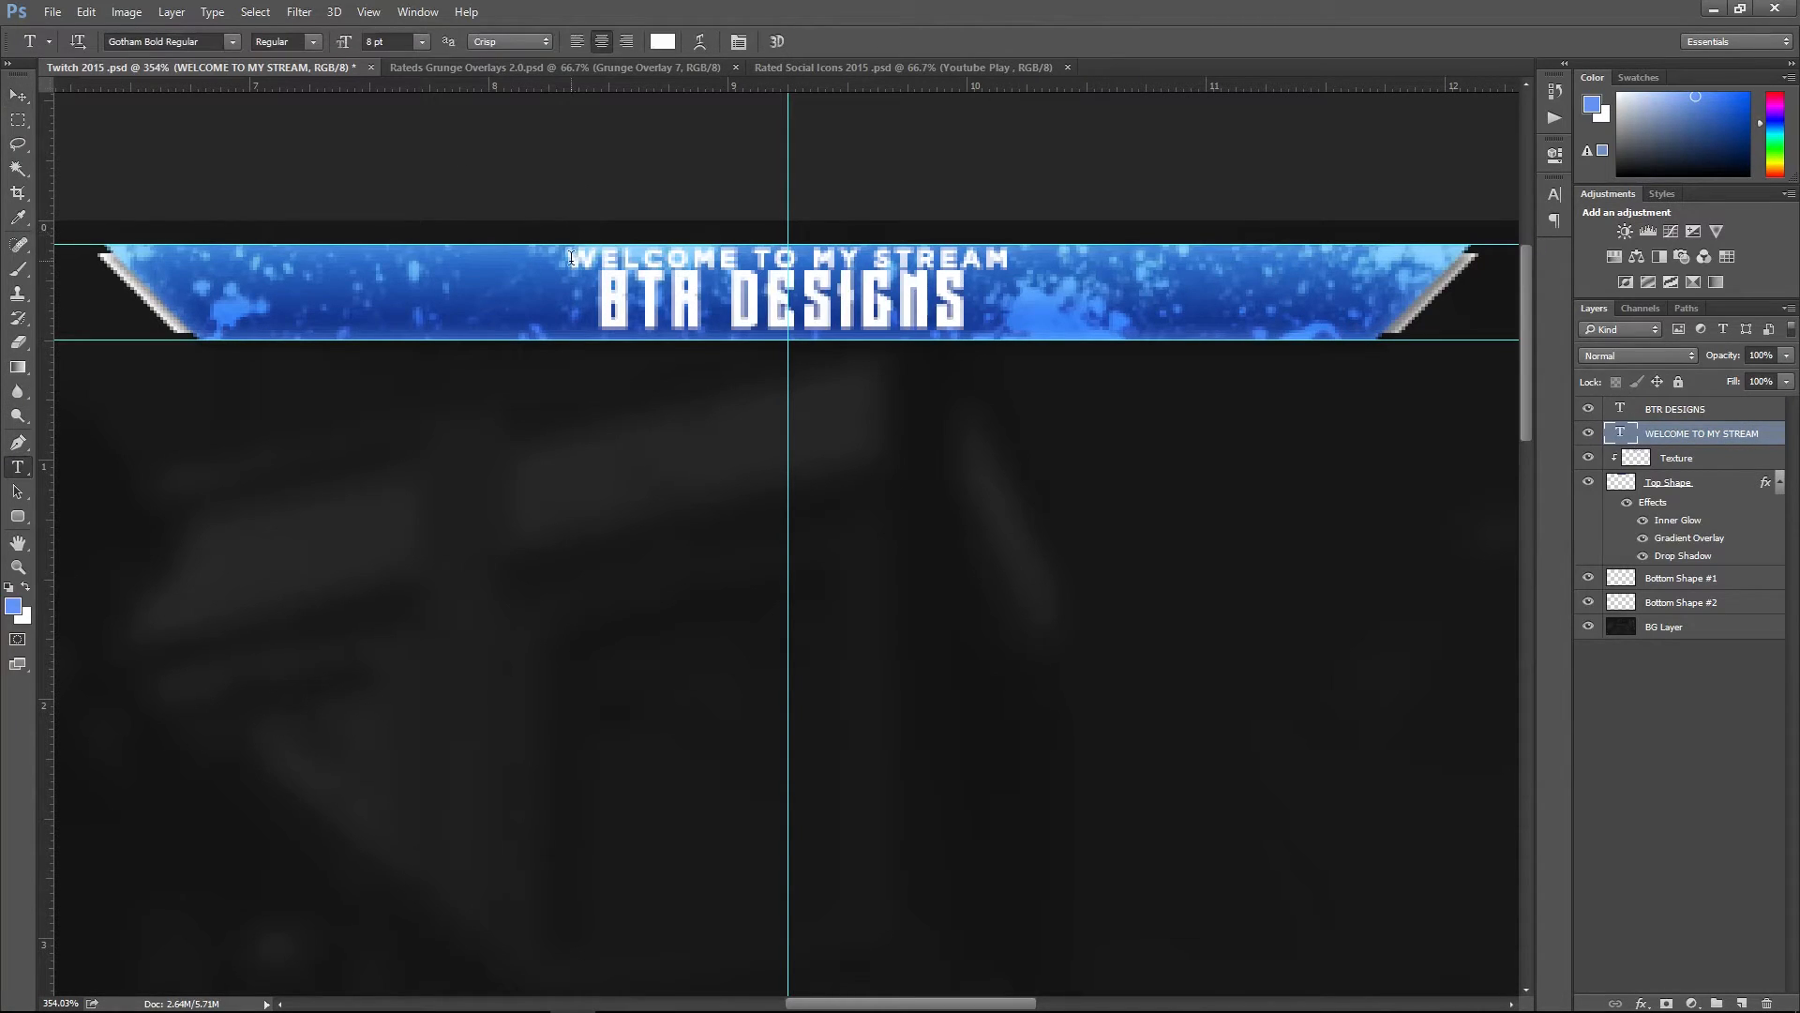
{"action": "left_click_drag", "start_coordinate": [569, 256], "coordinate": [1414, 251]}
{"action": "left_click", "coordinate": [422, 41]}
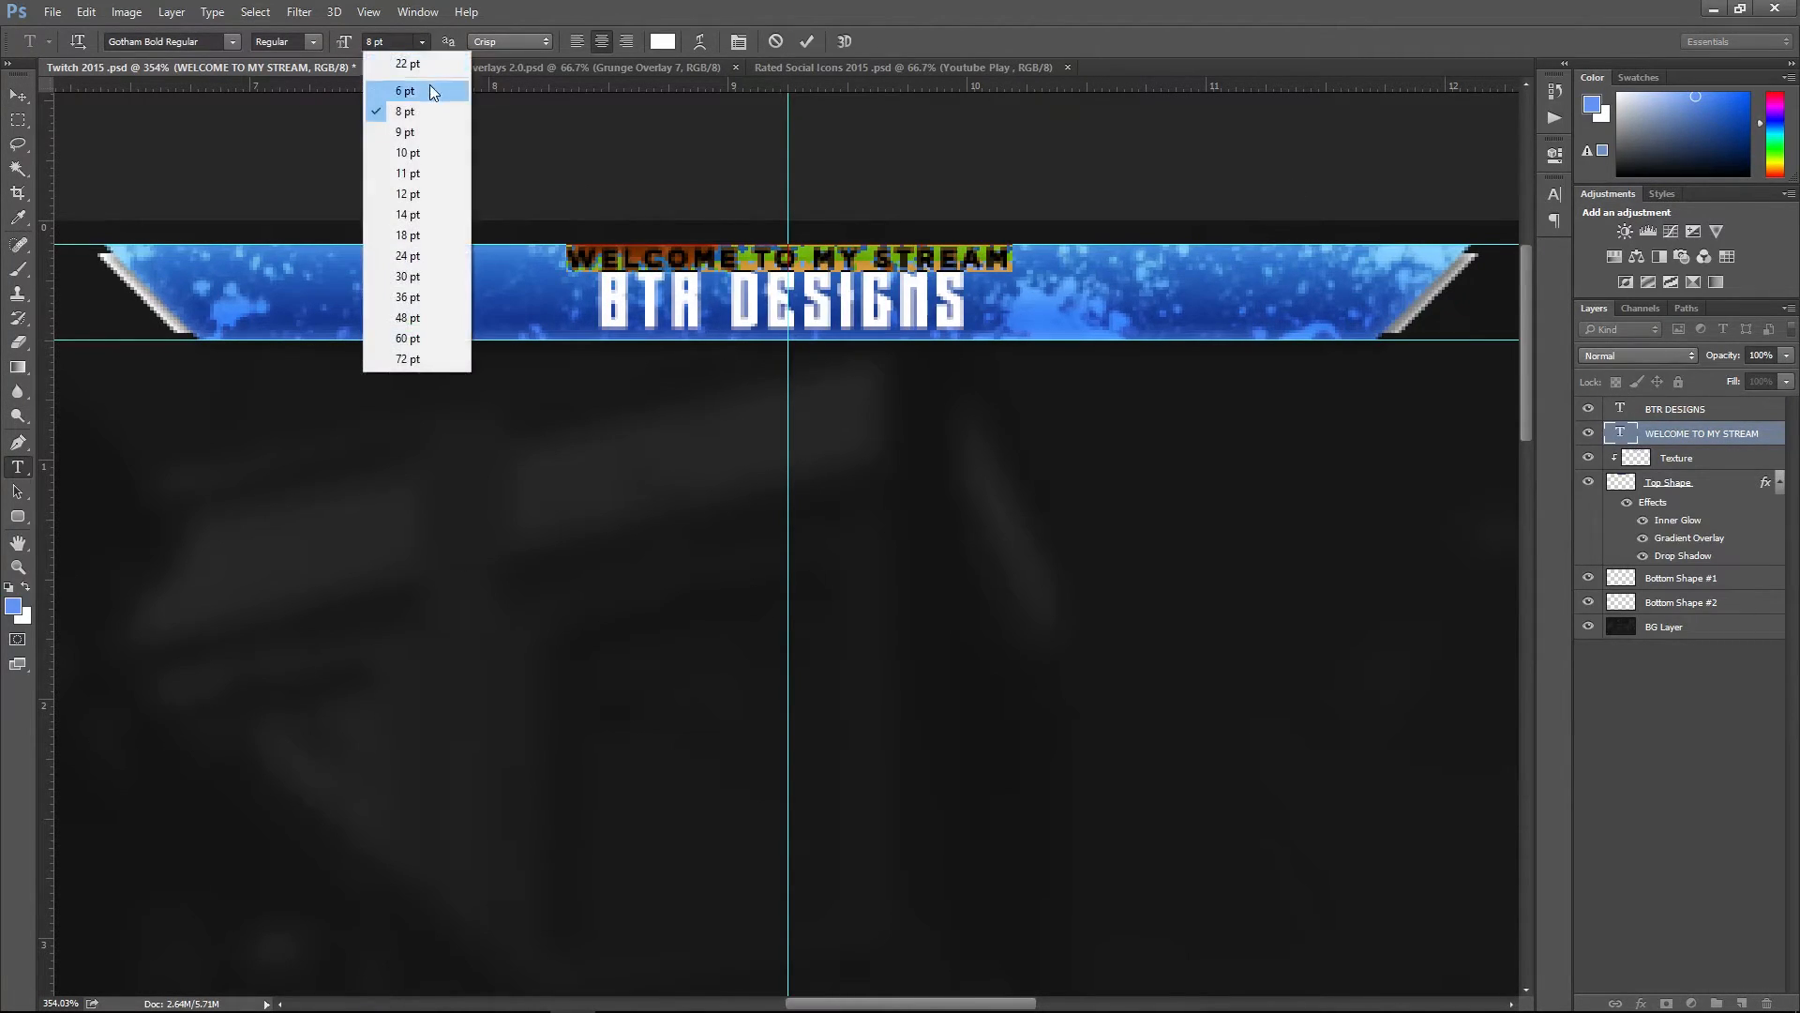
{"action": "left_click", "coordinate": [429, 81]}
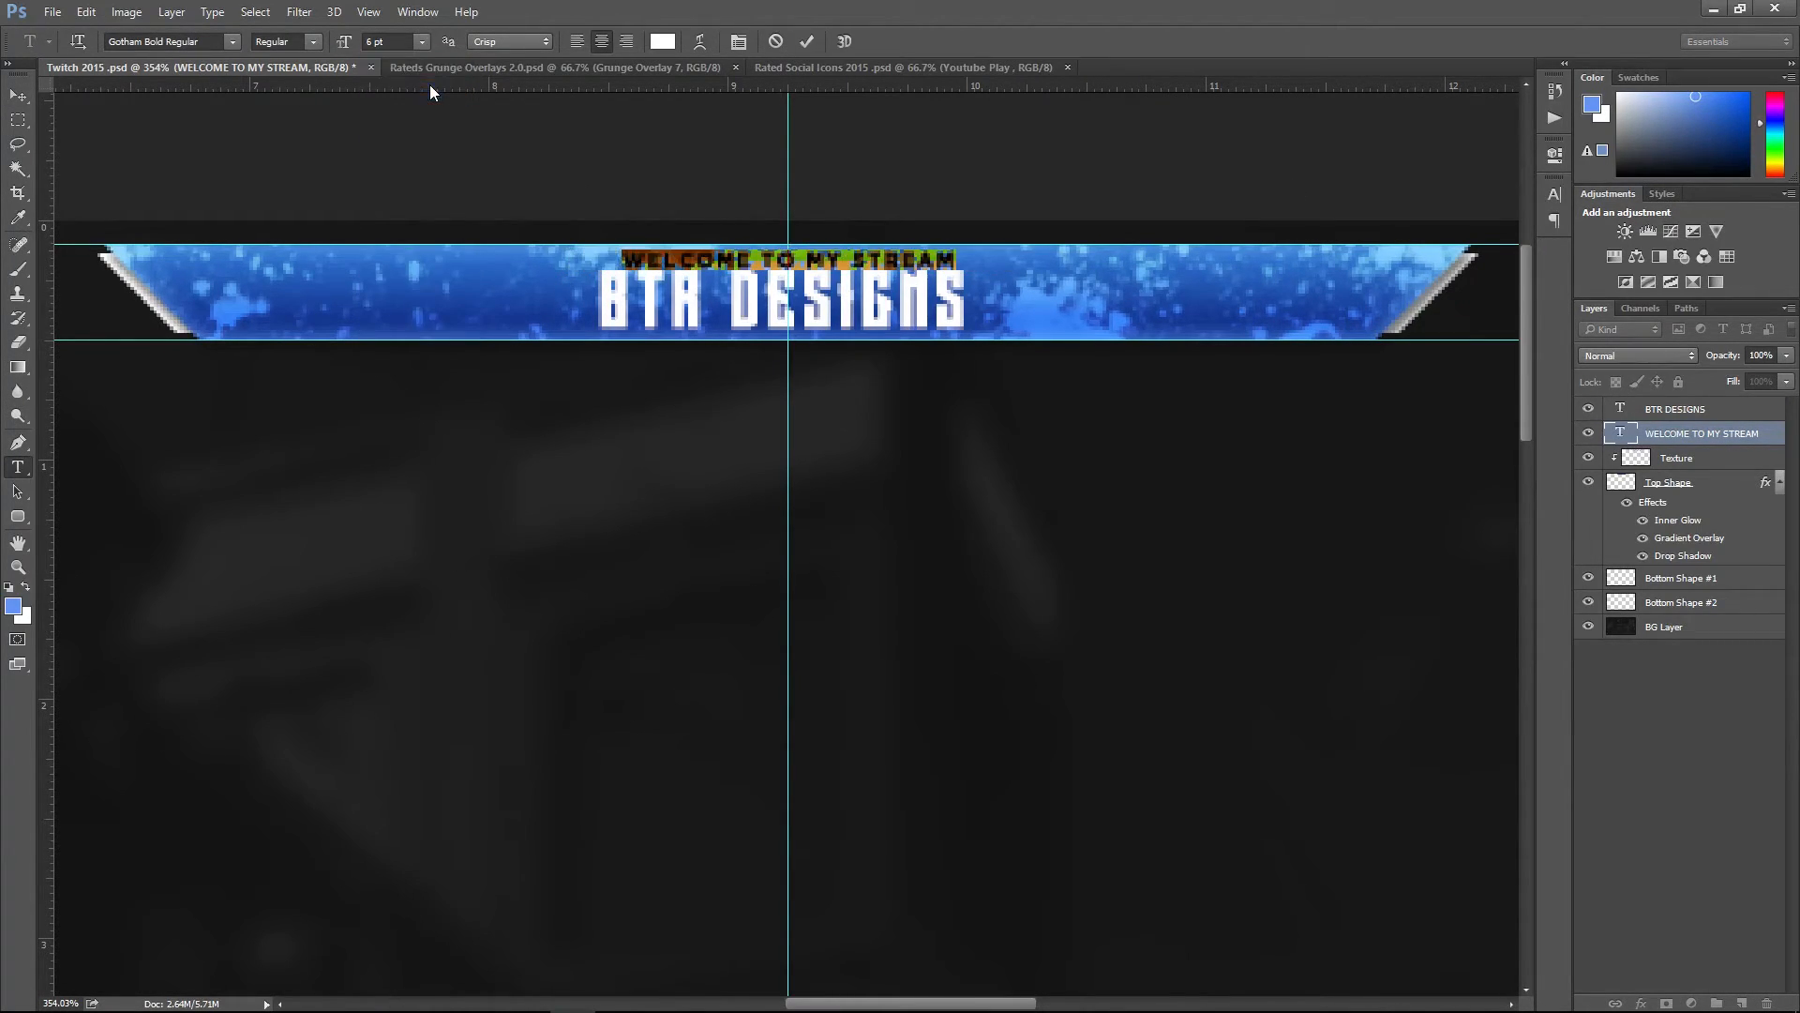
- Widen the welcome text's tracking to 200 to match the width of BTR DESIGNS, and commit it
{"action": "left_click", "coordinate": [1555, 194]}
{"action": "left_click_drag", "start_coordinate": [1442, 259], "coordinate": [1446, 260]}
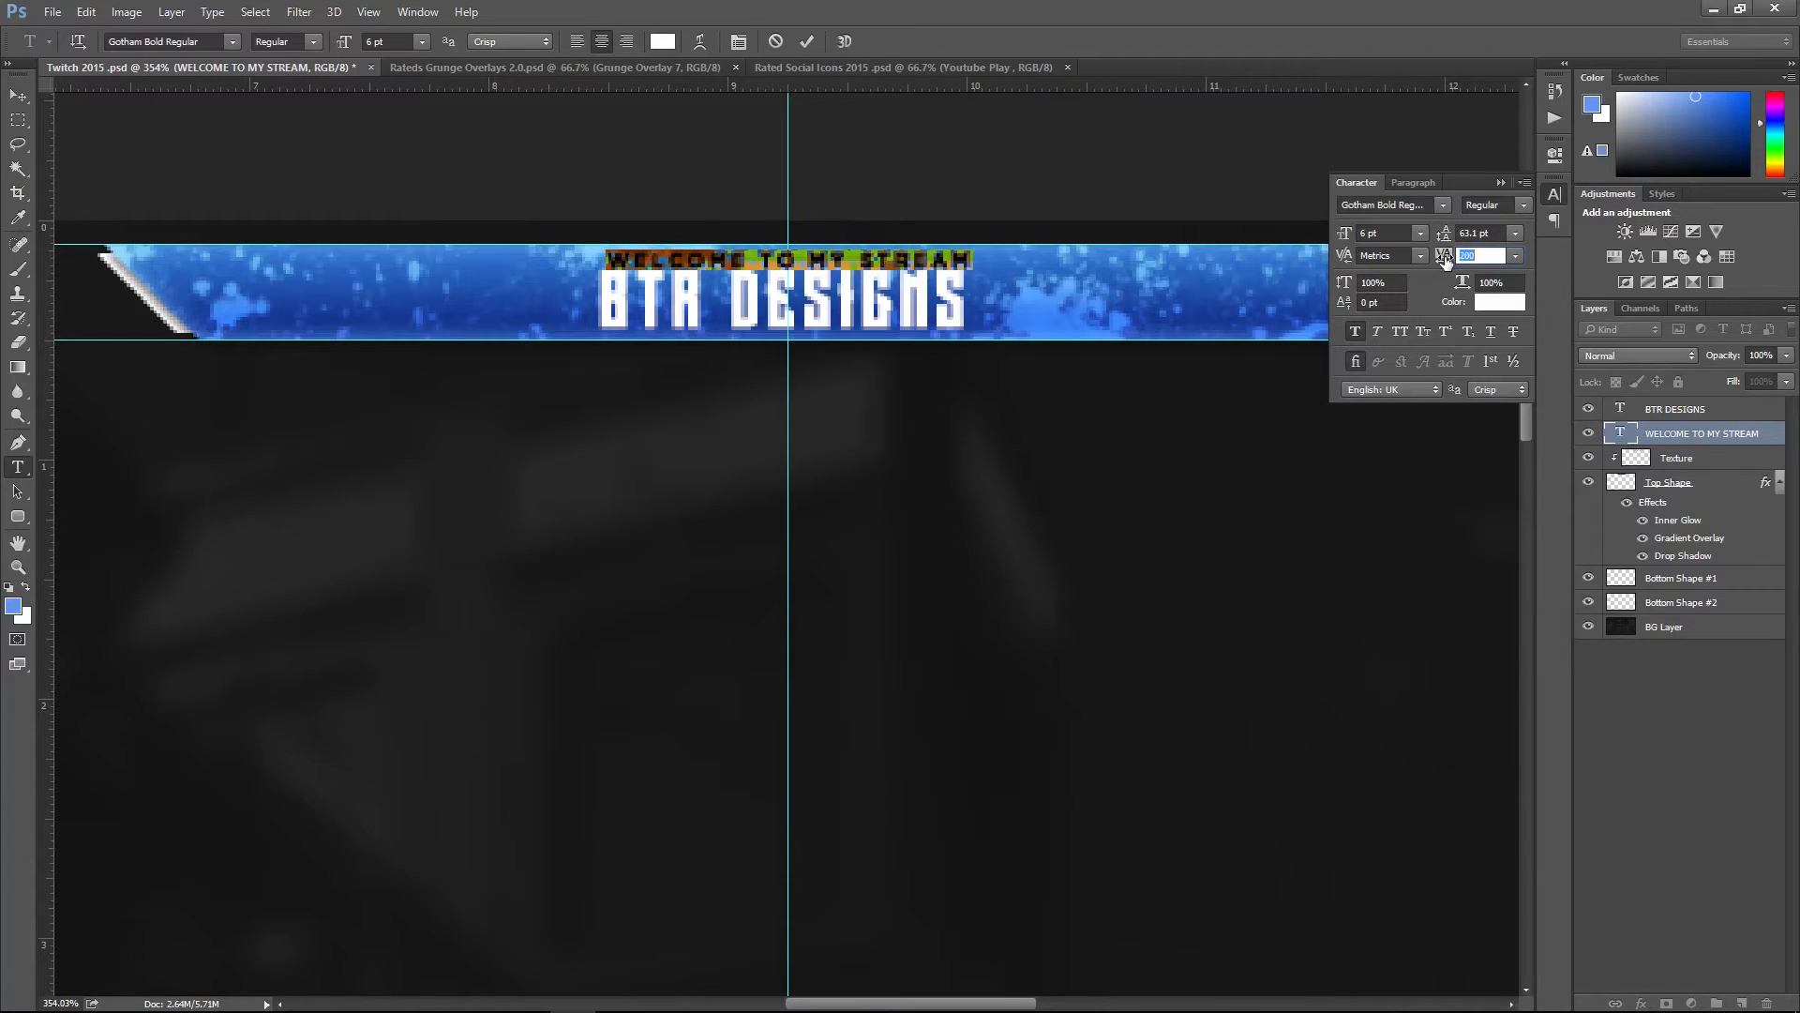
{"action": "left_click", "coordinate": [19, 95]}
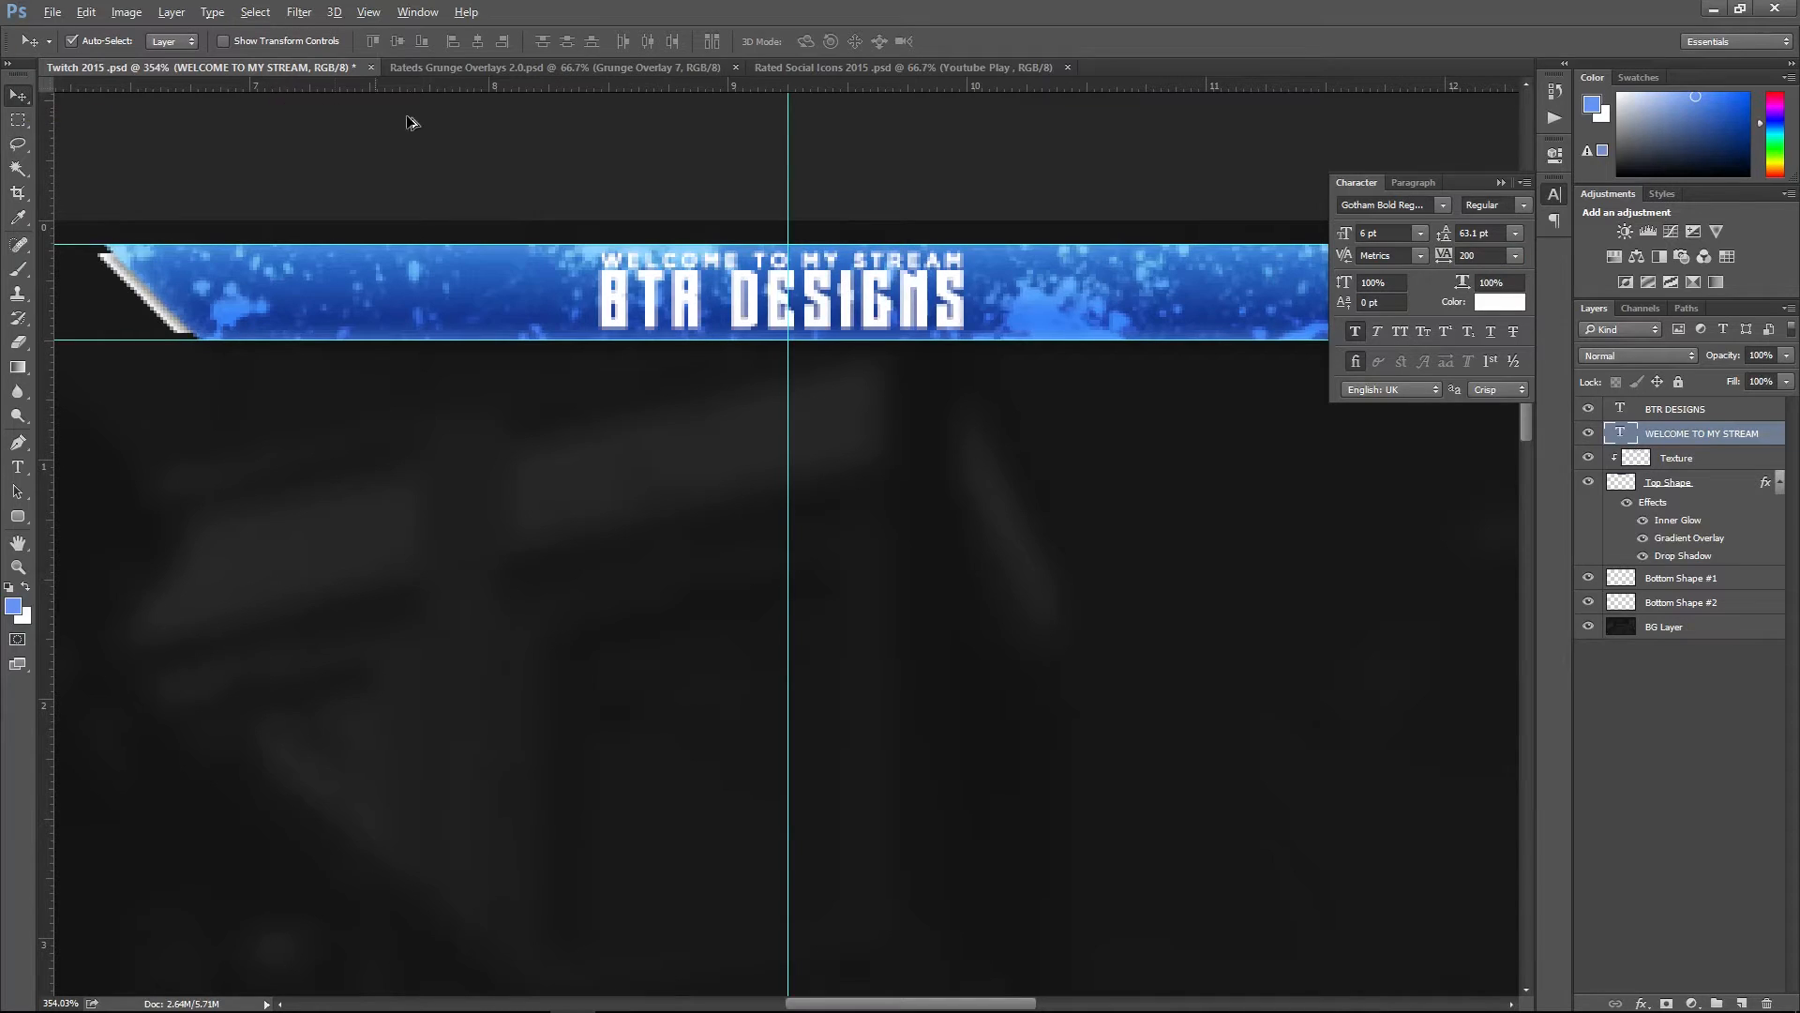
- Float the Rated Social Icons 2015.psd document in its own window below the overlay's blue bar
{"action": "scroll", "coordinate": [413, 122], "scroll_direction": "down", "scroll_amount": 2}
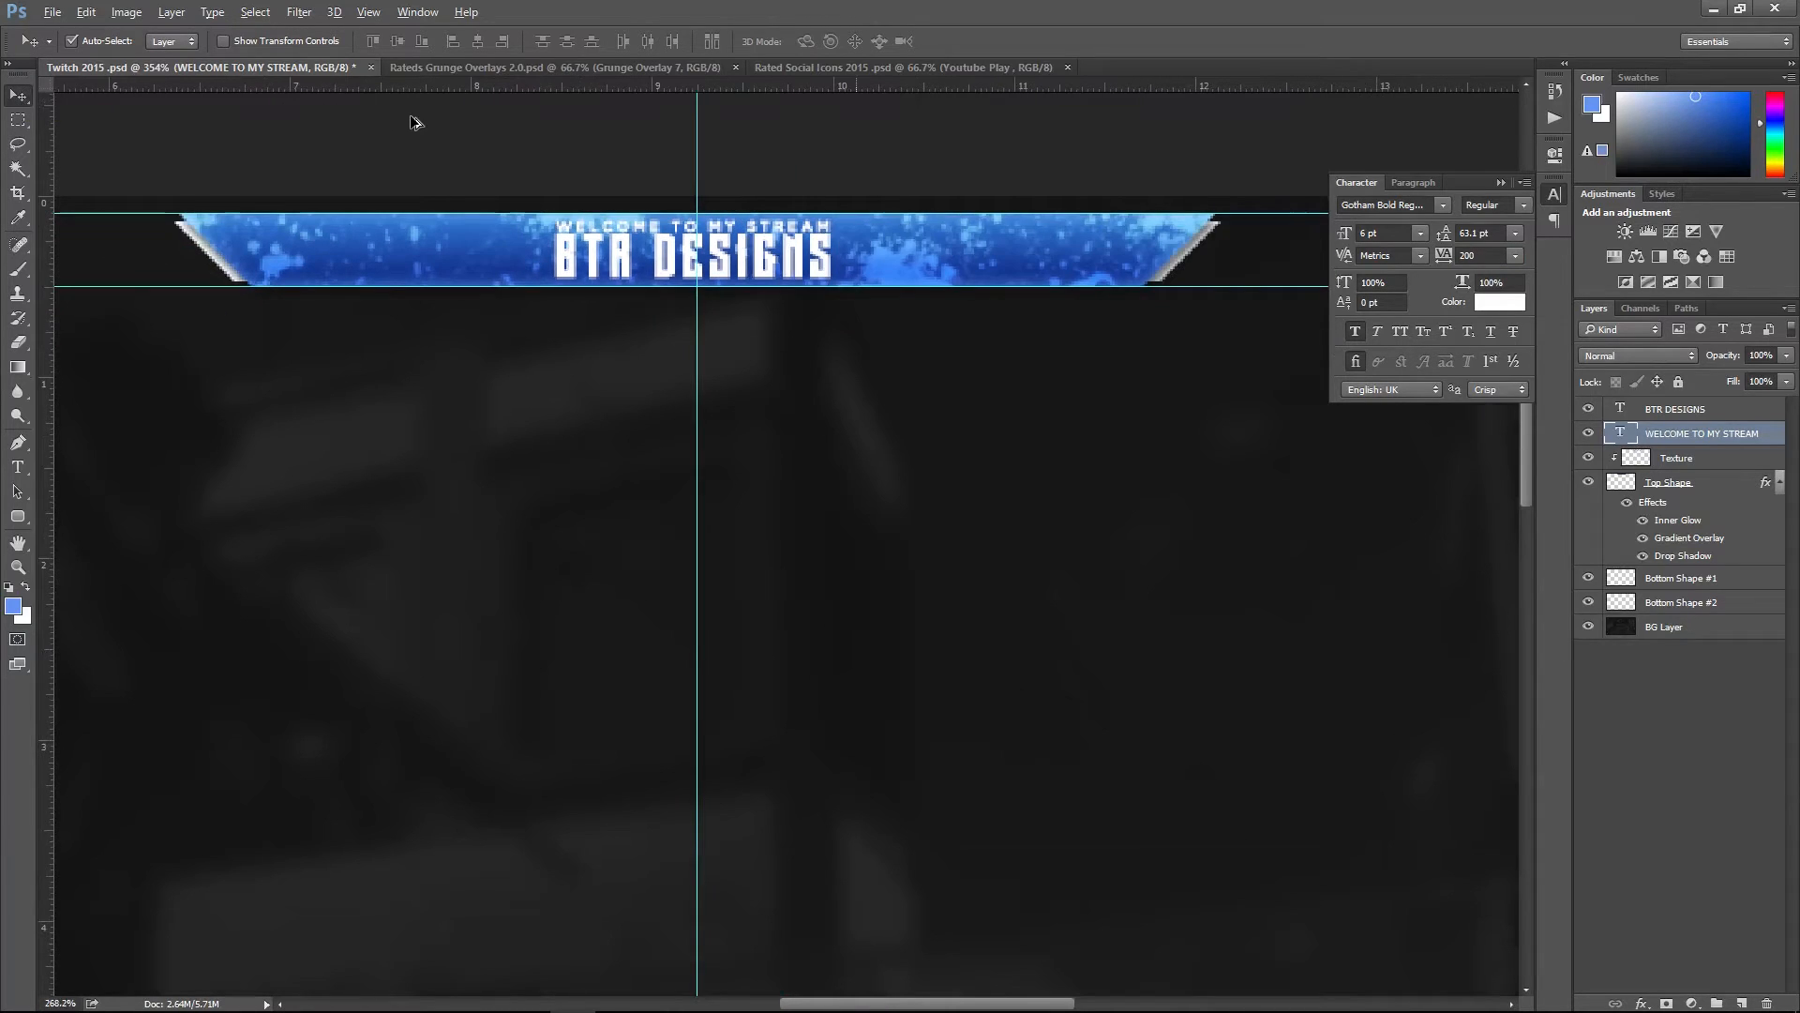
{"action": "left_click", "coordinate": [525, 68]}
{"action": "left_click_drag", "start_coordinate": [815, 68], "coordinate": [61, 192]}
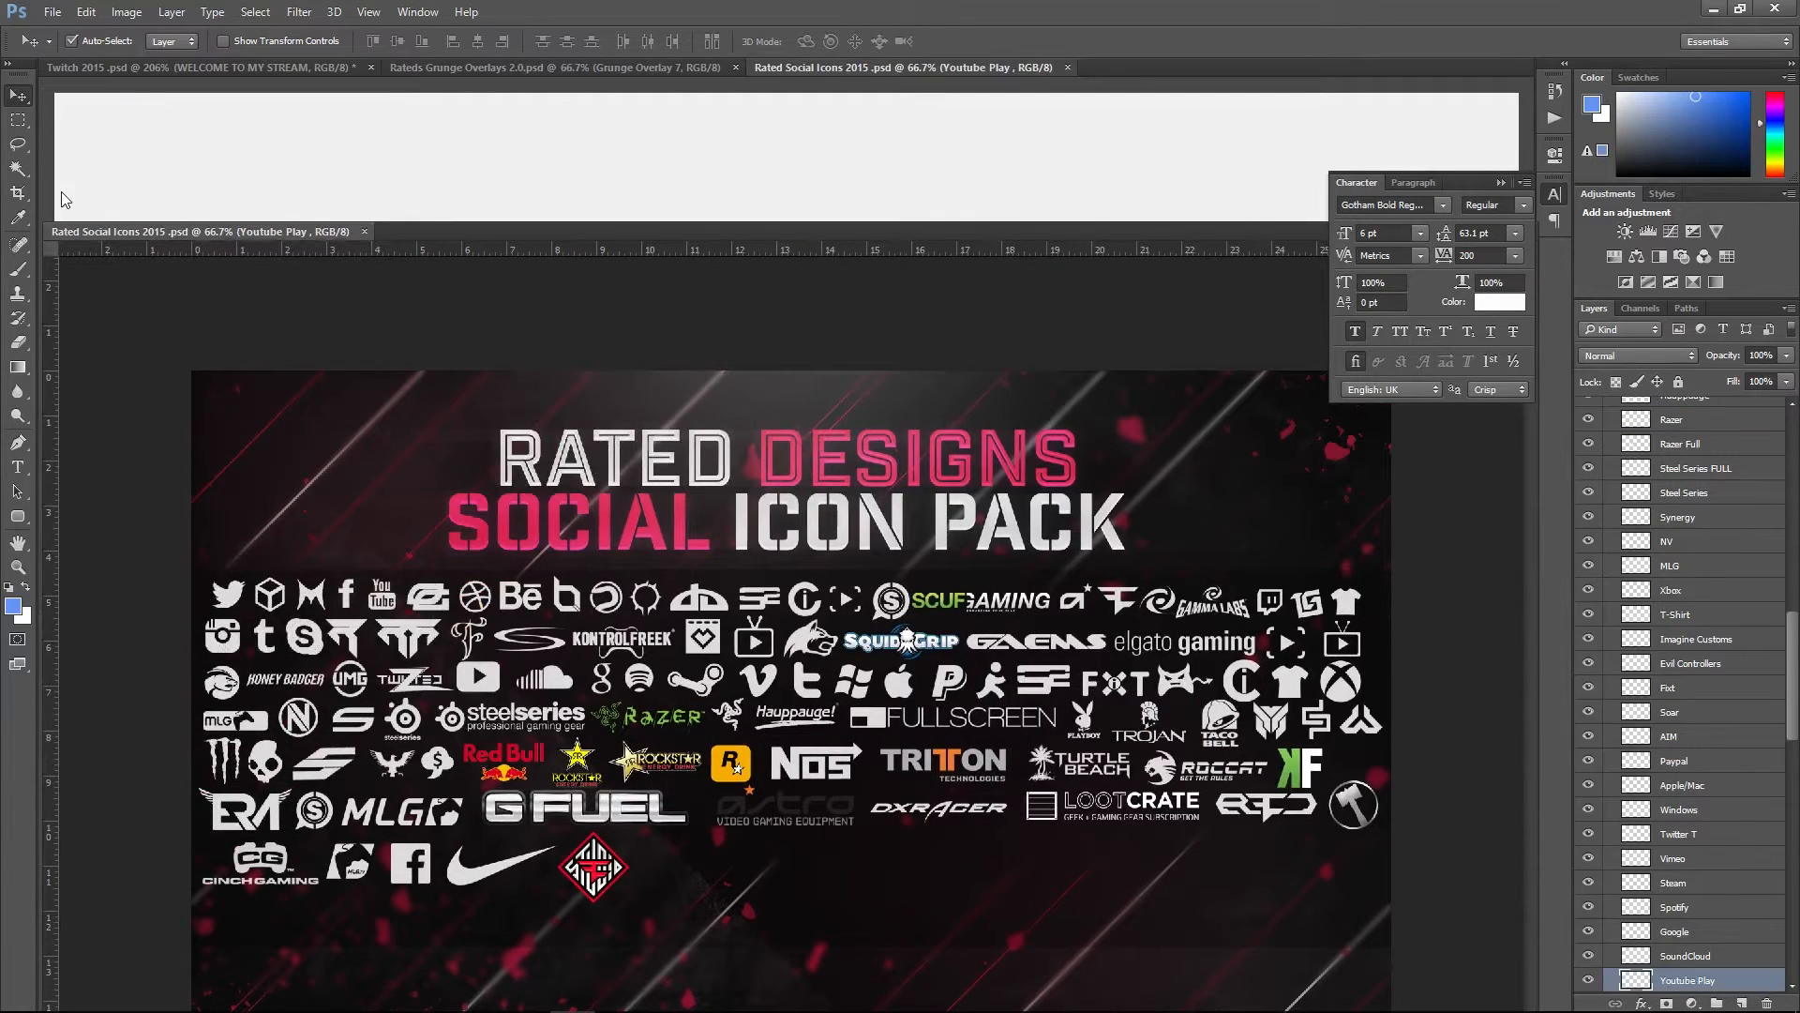
{"action": "left_click_drag", "start_coordinate": [61, 200], "coordinate": [568, 261]}
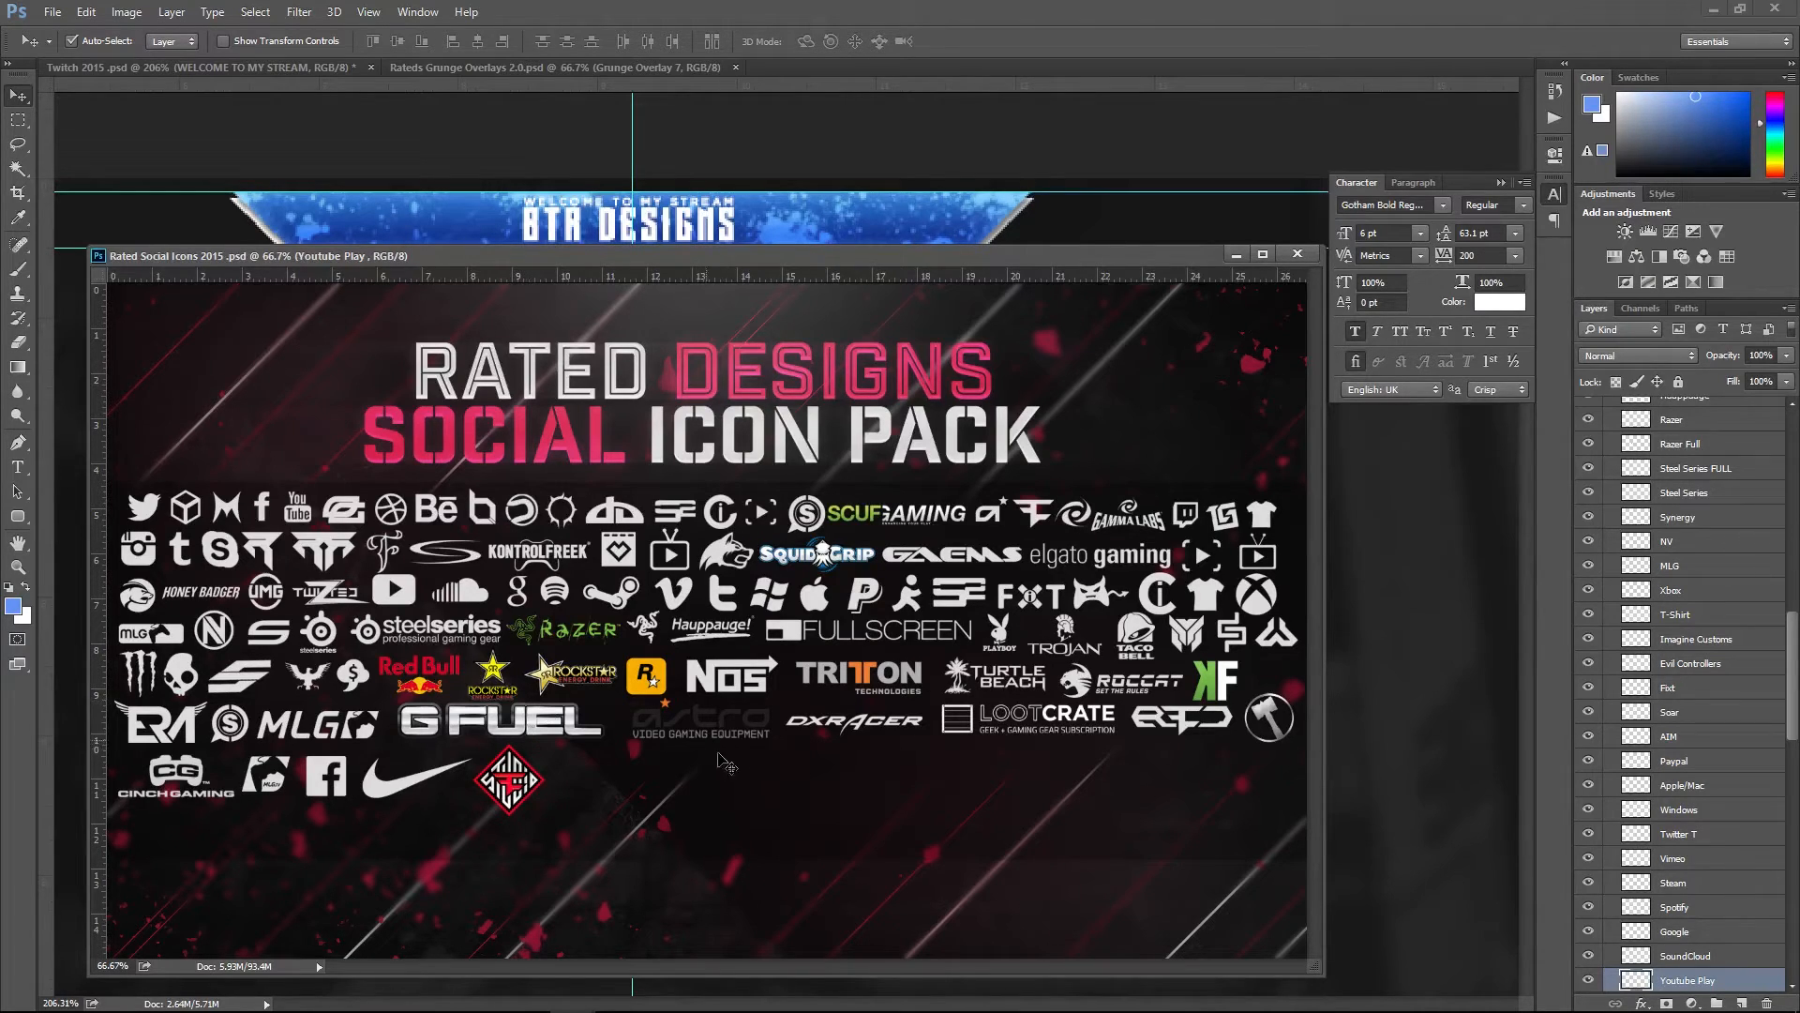
- Copy the Youtube Play and Twitter icon layers from the social icon pack into Twitch 2015.psd and position them below the bar
{"action": "scroll", "coordinate": [1683, 870], "scroll_direction": "down", "scroll_amount": 3}
{"action": "scroll", "coordinate": [1683, 870], "scroll_direction": "down", "scroll_amount": 4}
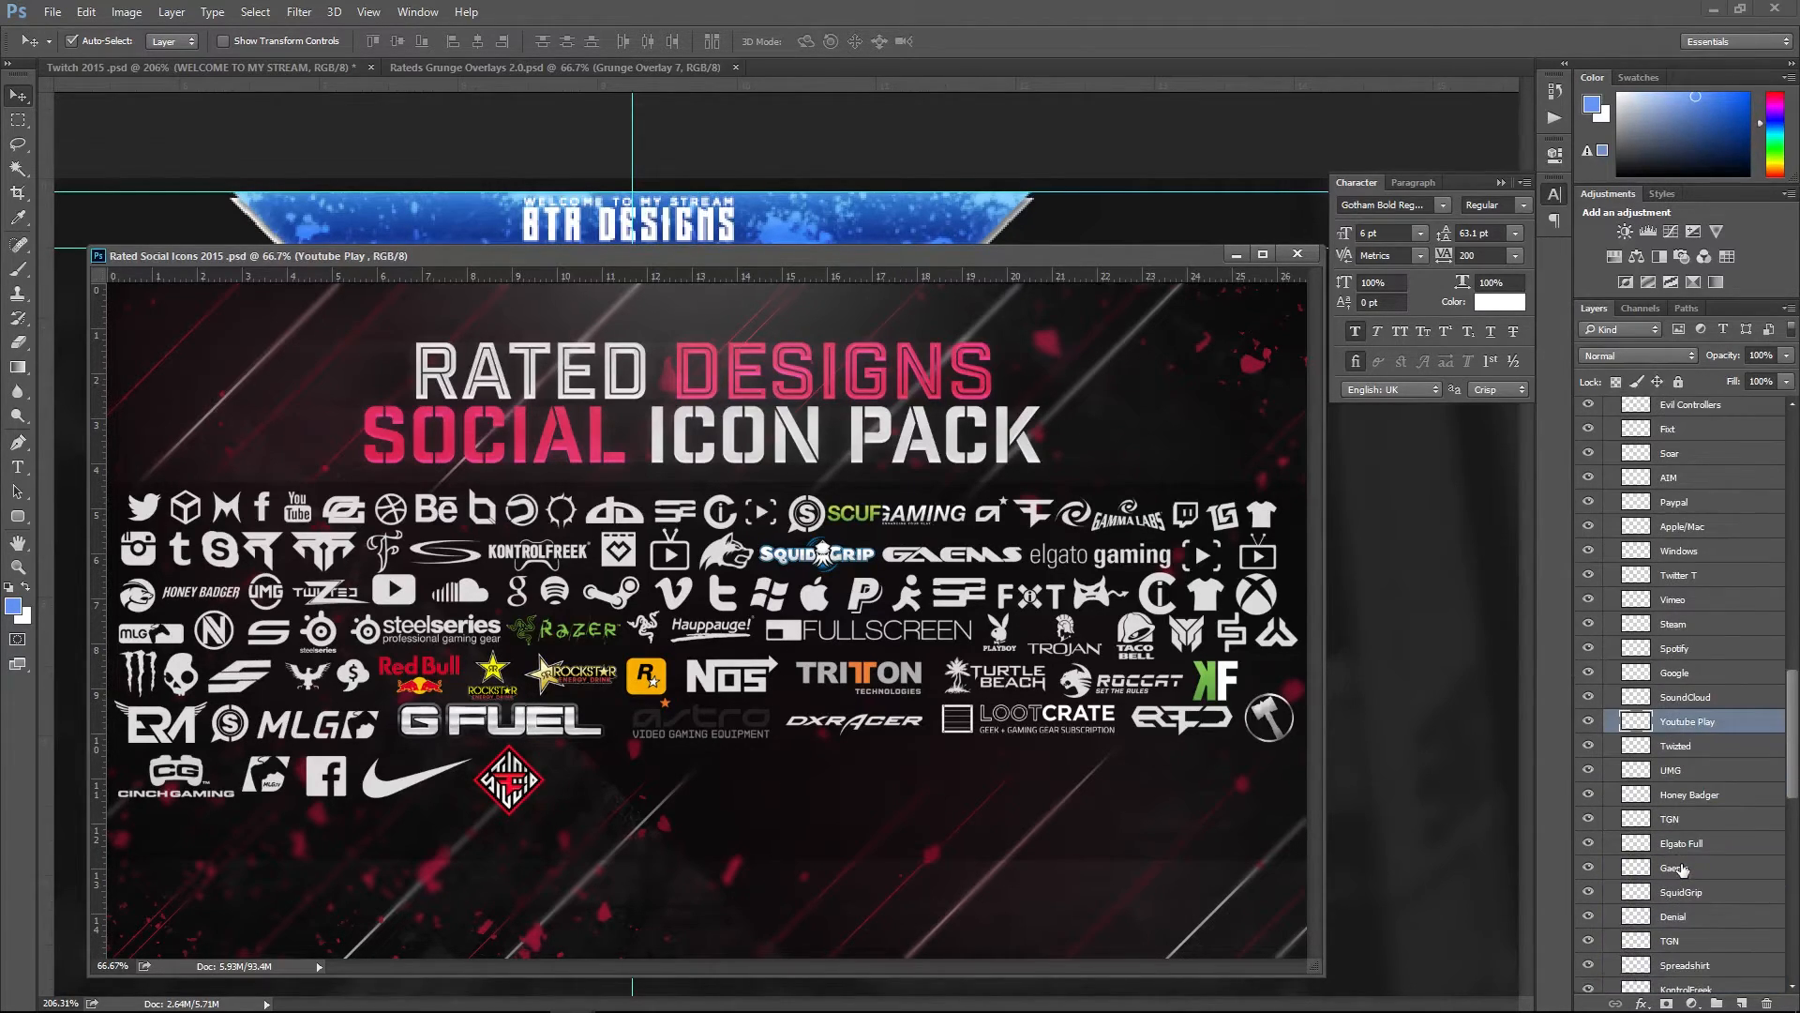
{"action": "scroll", "coordinate": [1683, 870], "scroll_direction": "down", "scroll_amount": 8}
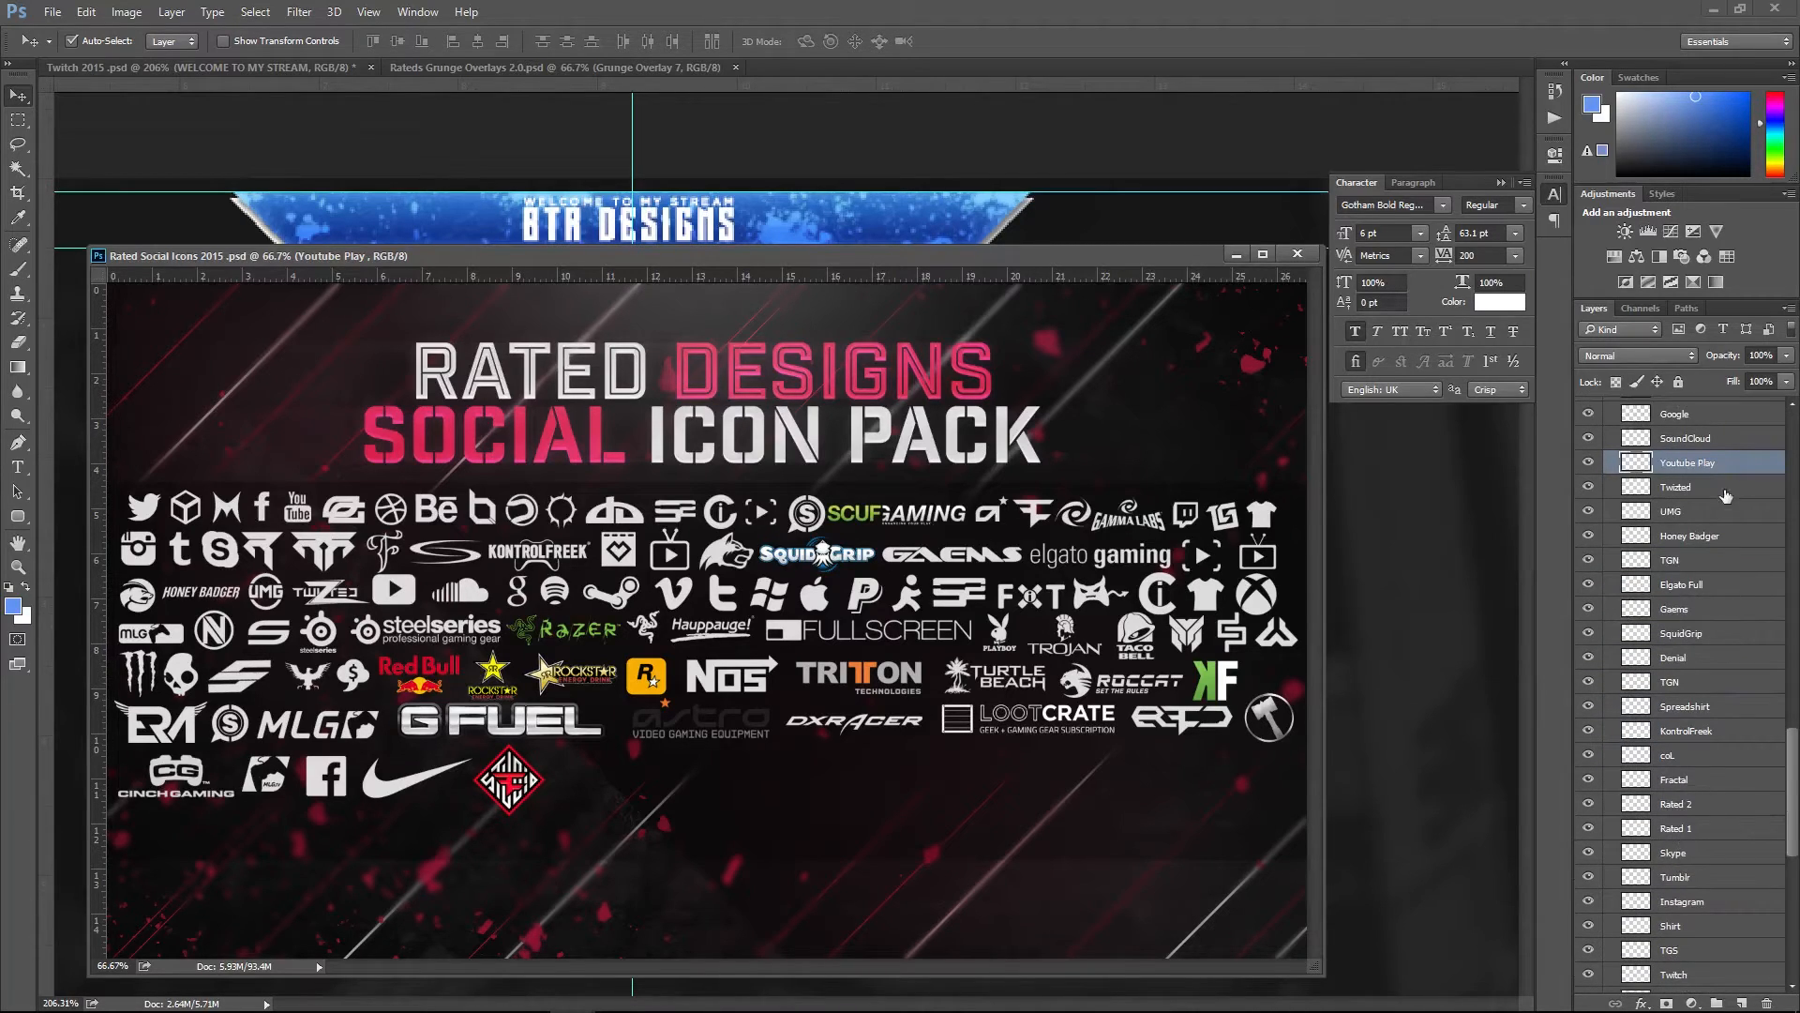
{"action": "scroll", "coordinate": [1681, 725], "scroll_direction": "down", "scroll_amount": 3}
{"action": "scroll", "coordinate": [1681, 725], "scroll_direction": "down", "scroll_amount": 10}
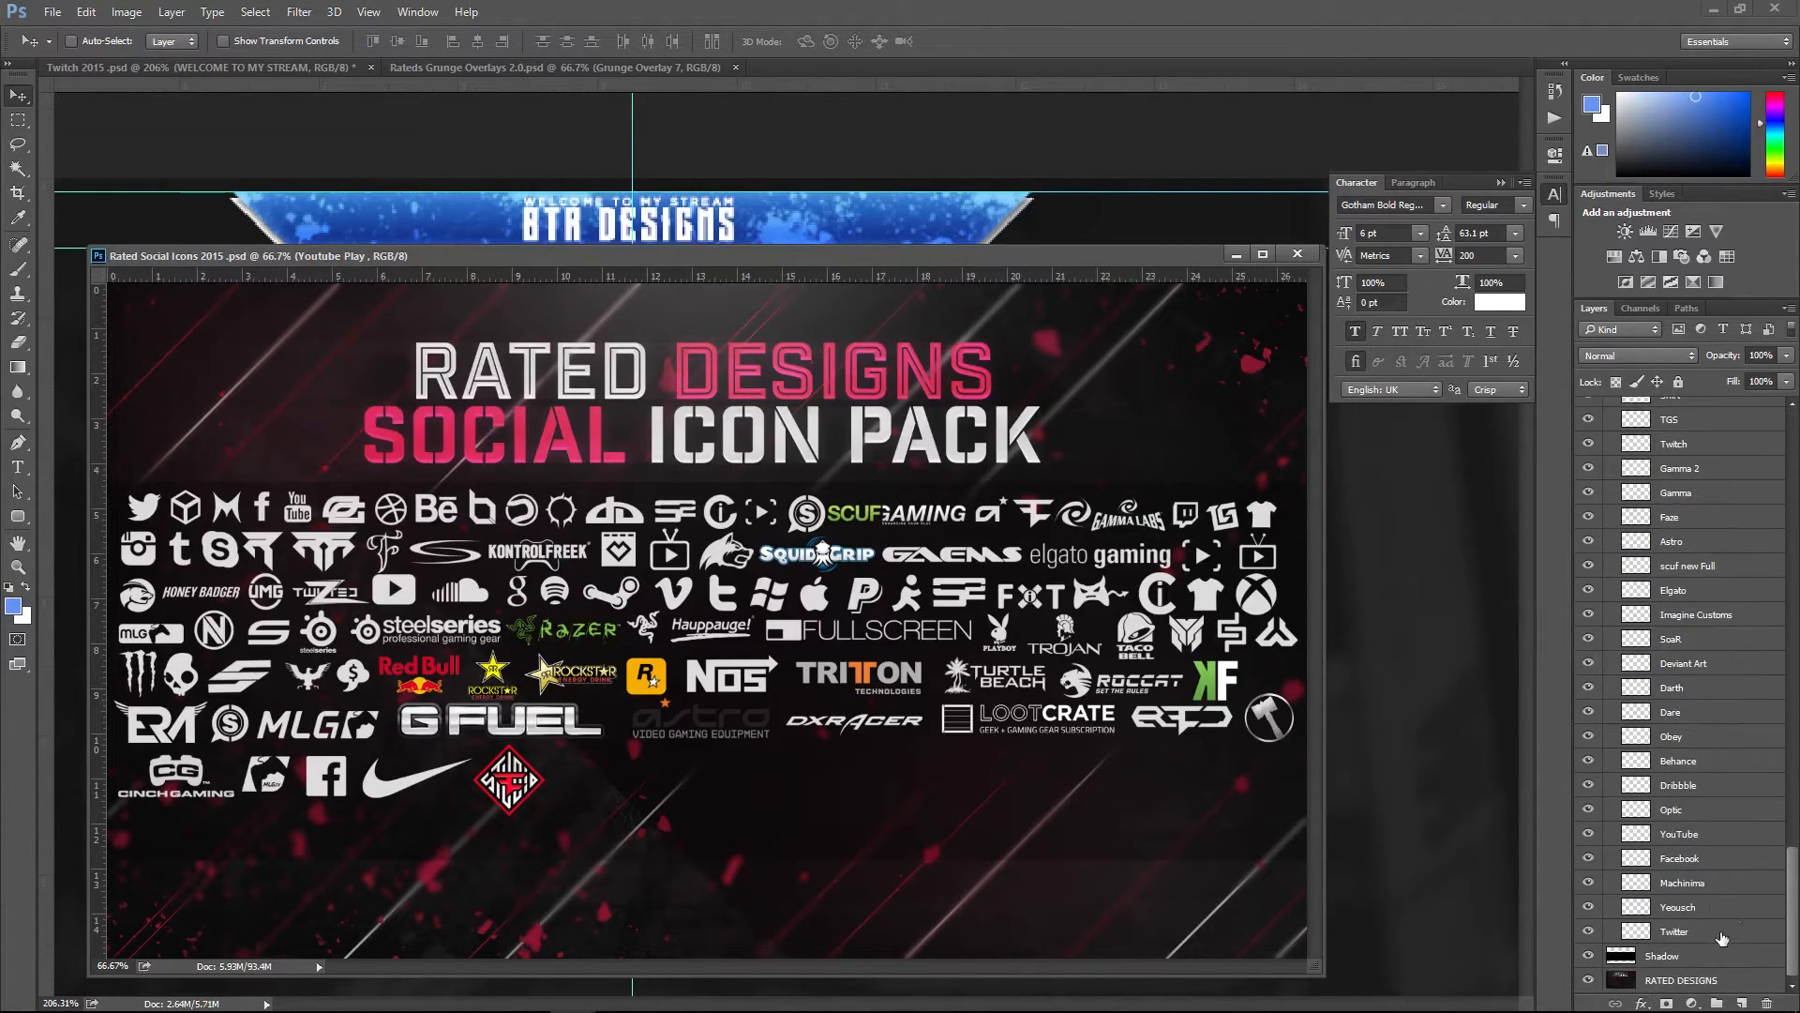
{"action": "left_click", "coordinate": [1720, 936]}
{"action": "left_click_drag", "start_coordinate": [1720, 935], "coordinate": [1397, 651]}
{"action": "key", "text": "ctrl+t"}
{"action": "left_click_drag", "start_coordinate": [1085, 563], "coordinate": [396, 507]}
{"action": "key", "text": "Return"}
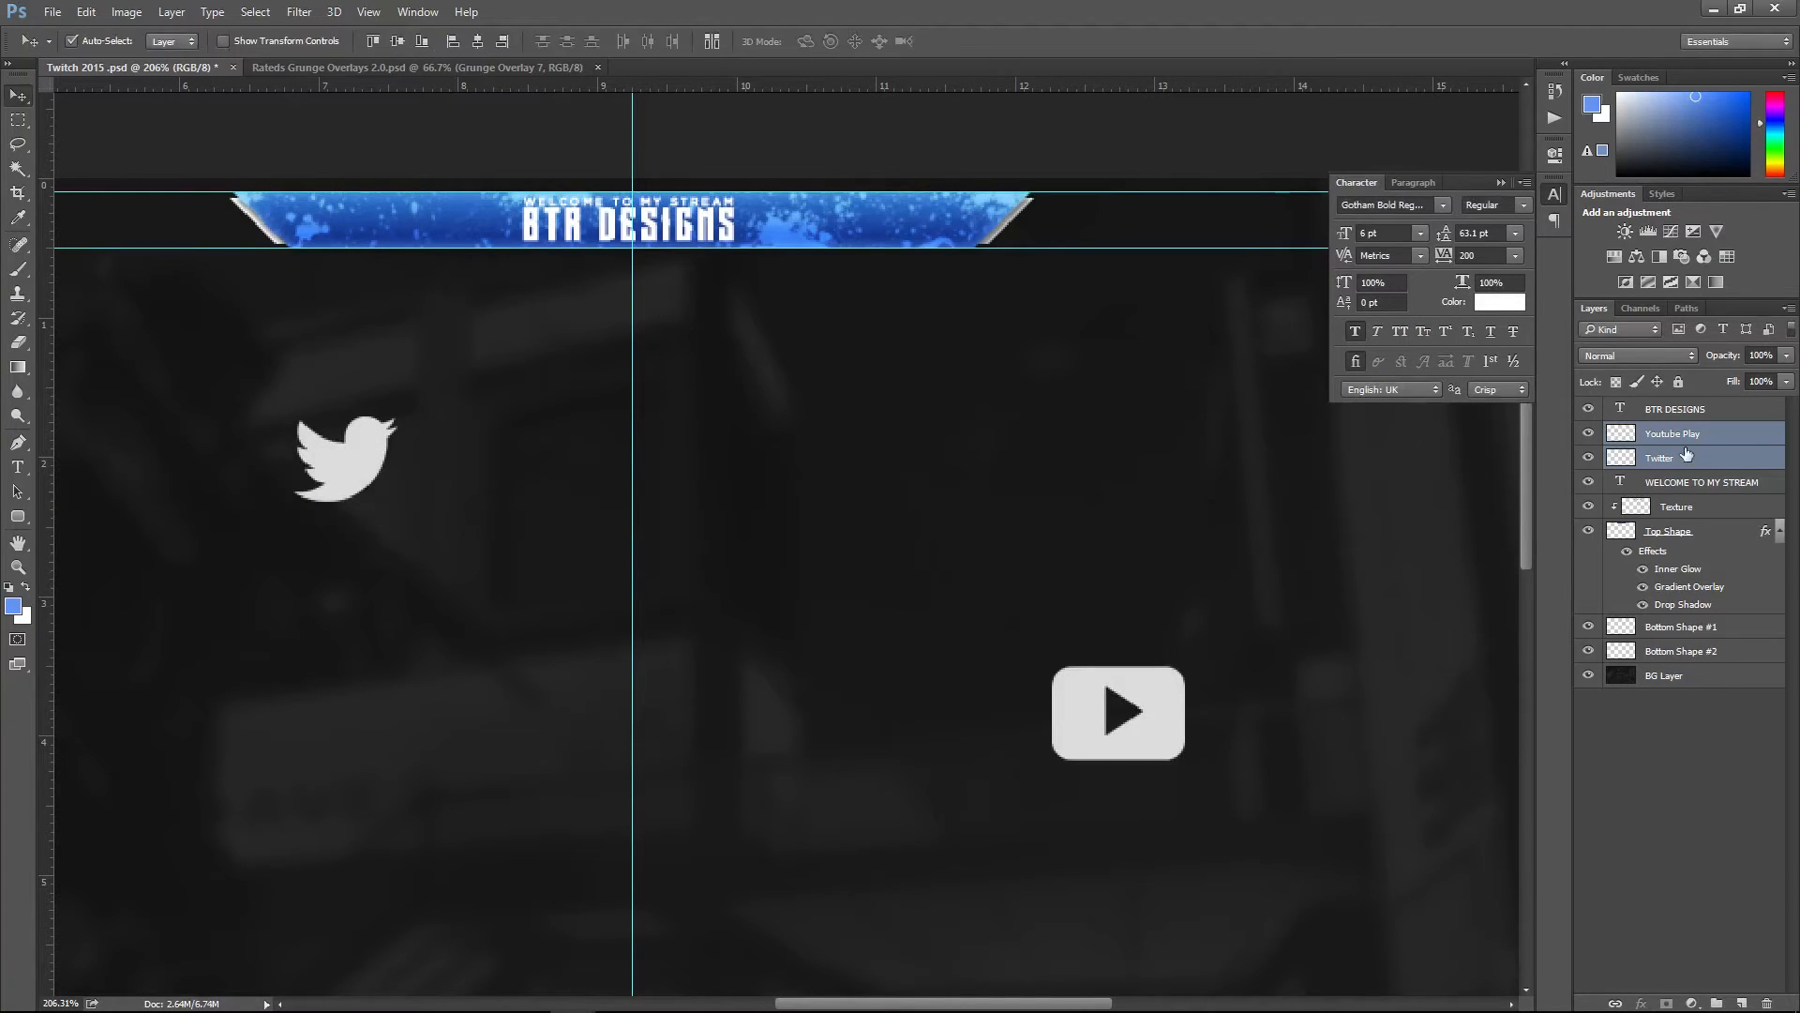
- Scale down the Twitter icon alone and place it inside the left end of the blue bar
{"action": "left_click", "coordinate": [1695, 456]}
{"action": "key", "text": "ctrl"}
{"action": "key", "text": "ctrl+t"}
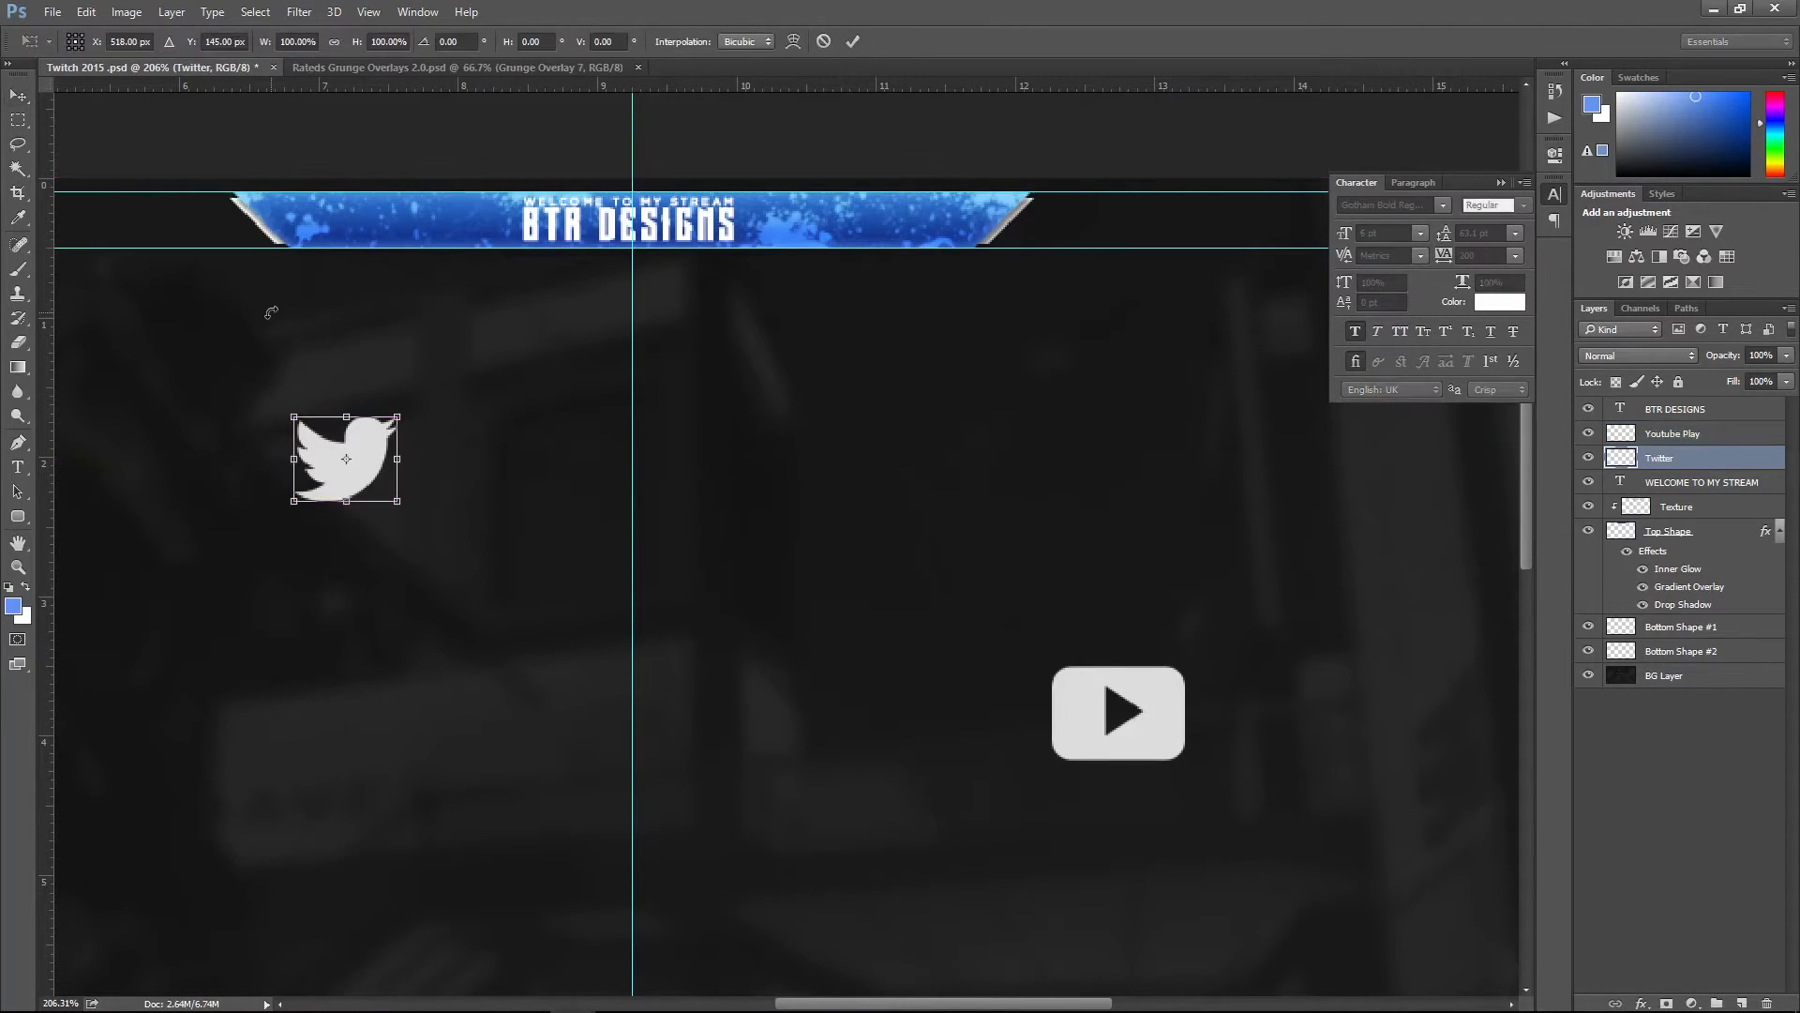
{"action": "left_click_drag", "start_coordinate": [397, 500], "coordinate": [337, 234]}
{"action": "key", "text": "Return"}
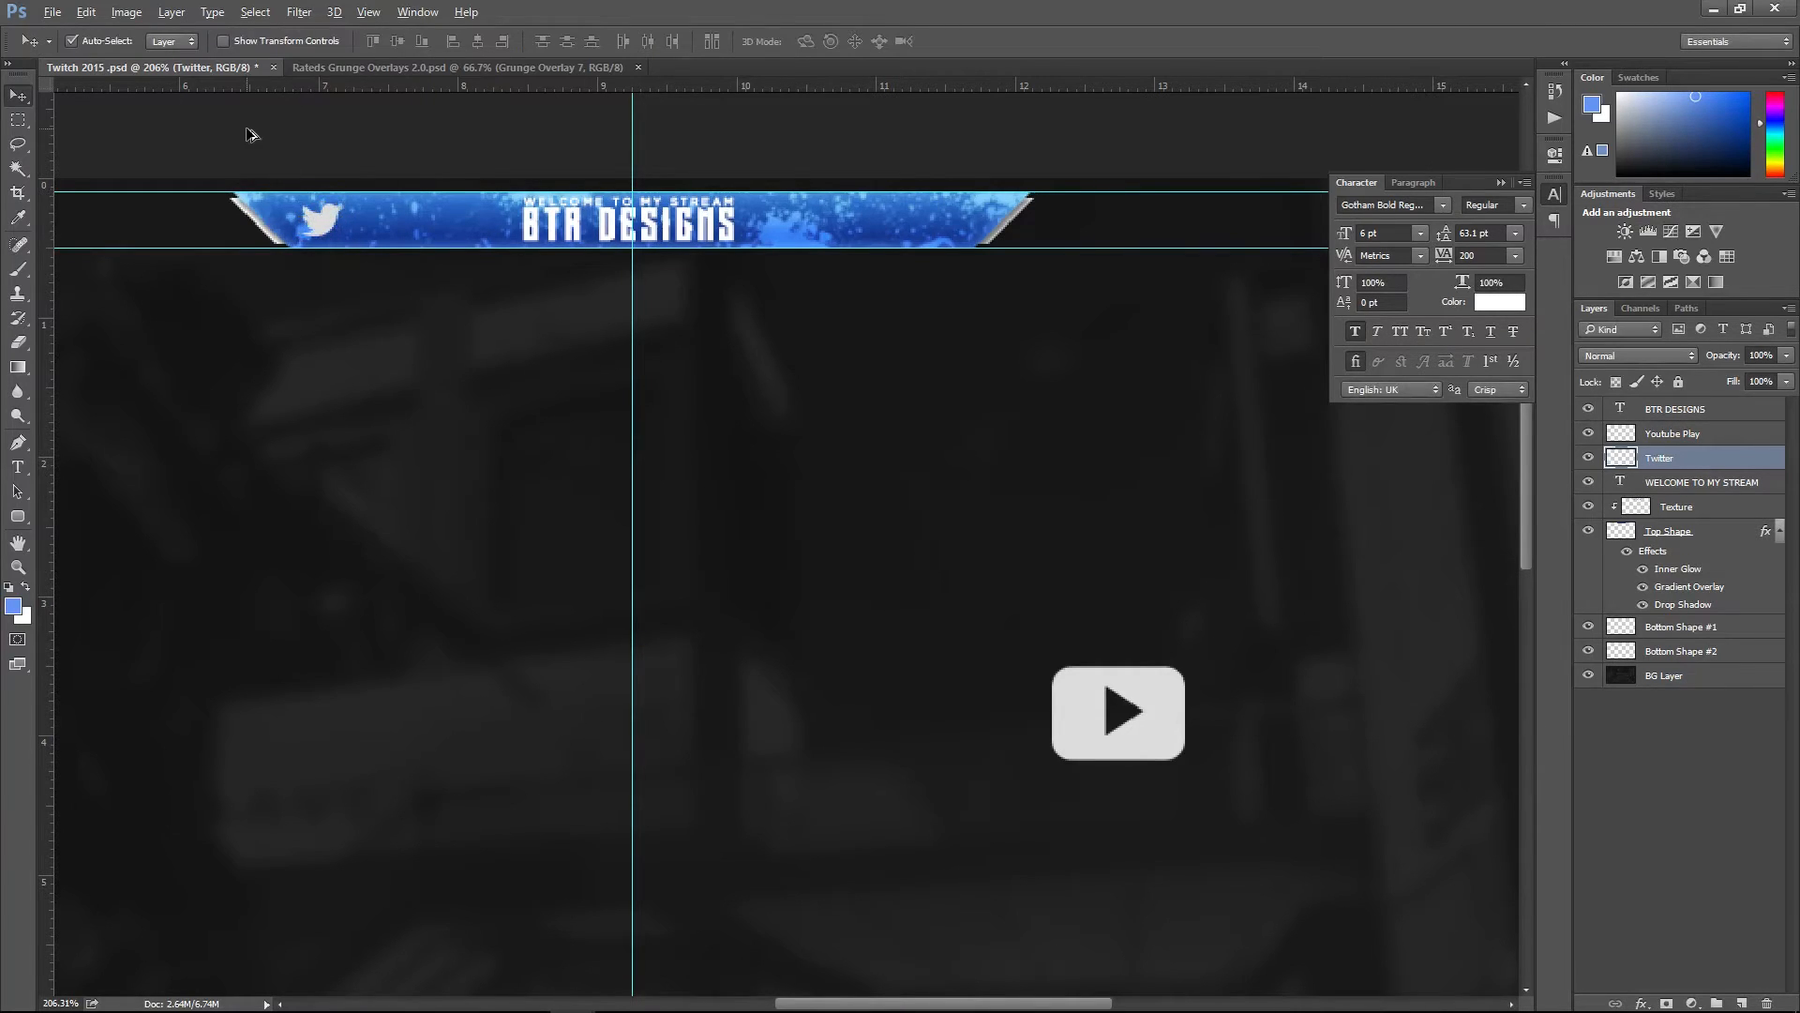
- Add a 6 pt Gotham Bold Regular text layer reading "FOLLOW ME ON TWITTER" beside the Twitter icon
{"action": "scroll", "coordinate": [253, 137], "scroll_direction": "up", "scroll_amount": 2}
{"action": "scroll", "coordinate": [253, 147], "scroll_direction": "up", "scroll_amount": 2}
{"action": "key", "text": "t"}
{"action": "left_click", "coordinate": [505, 310]}
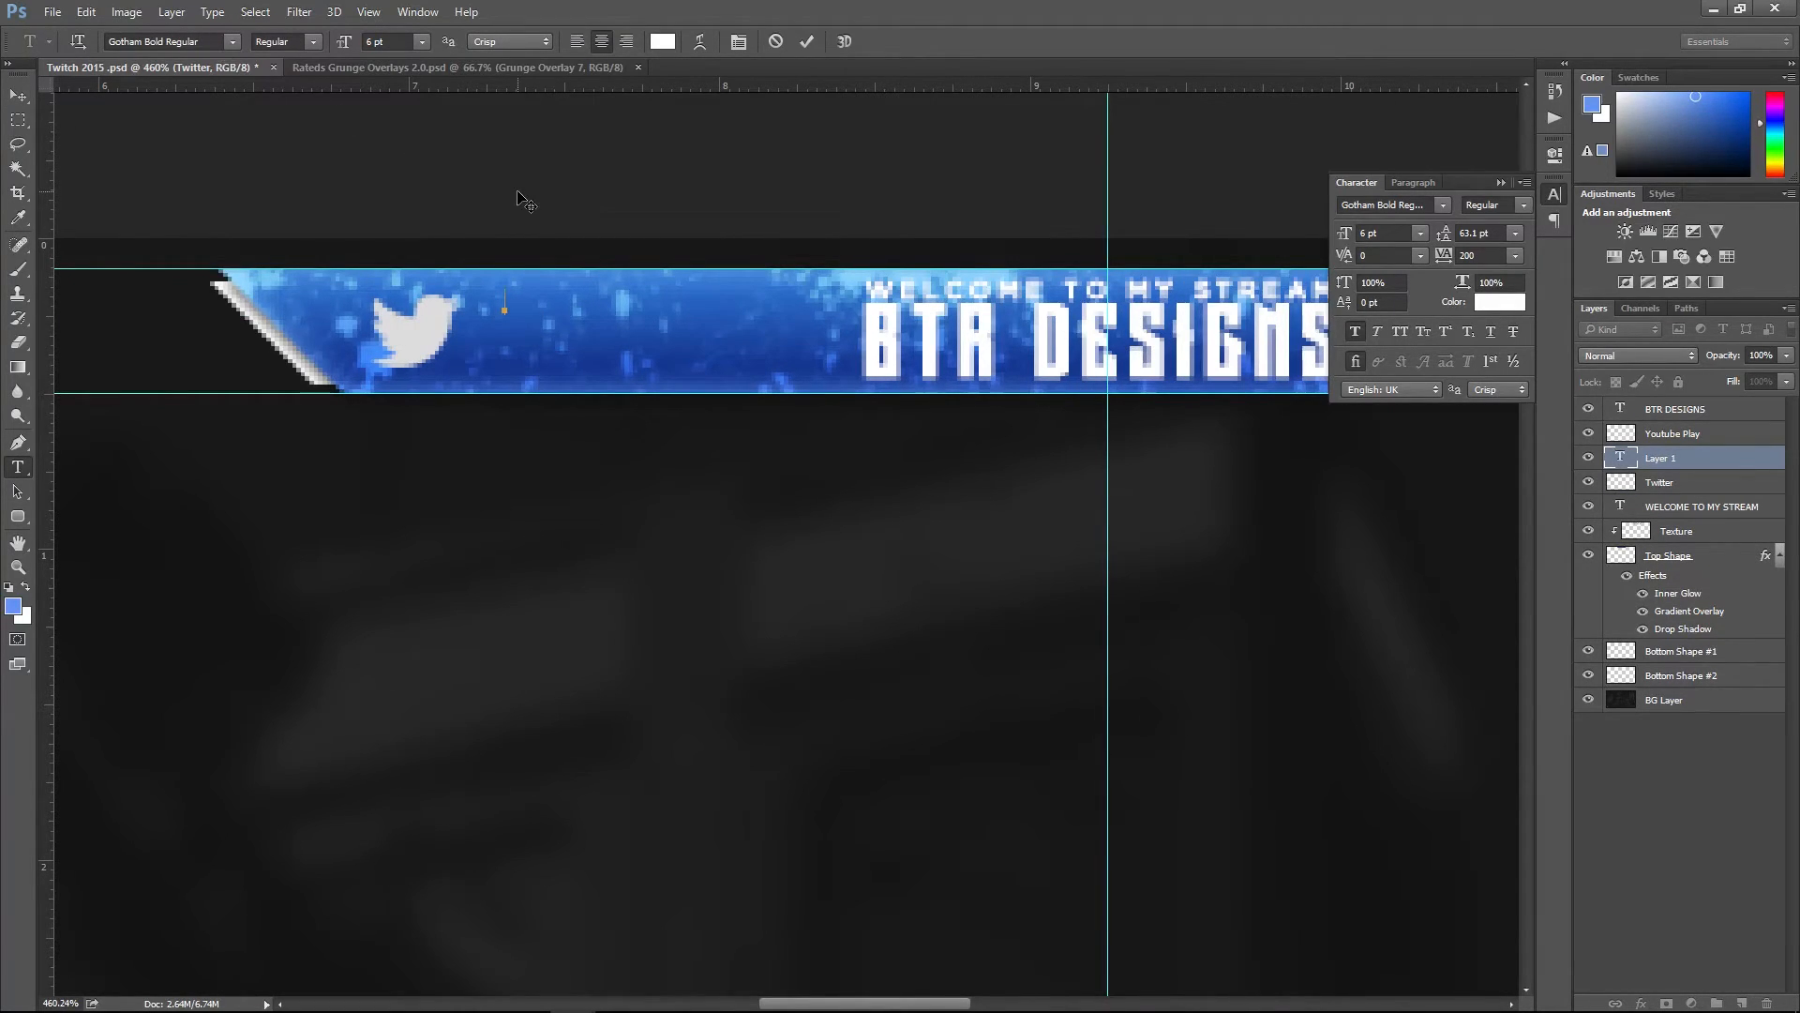
{"action": "type", "text": "FOLLOW"}
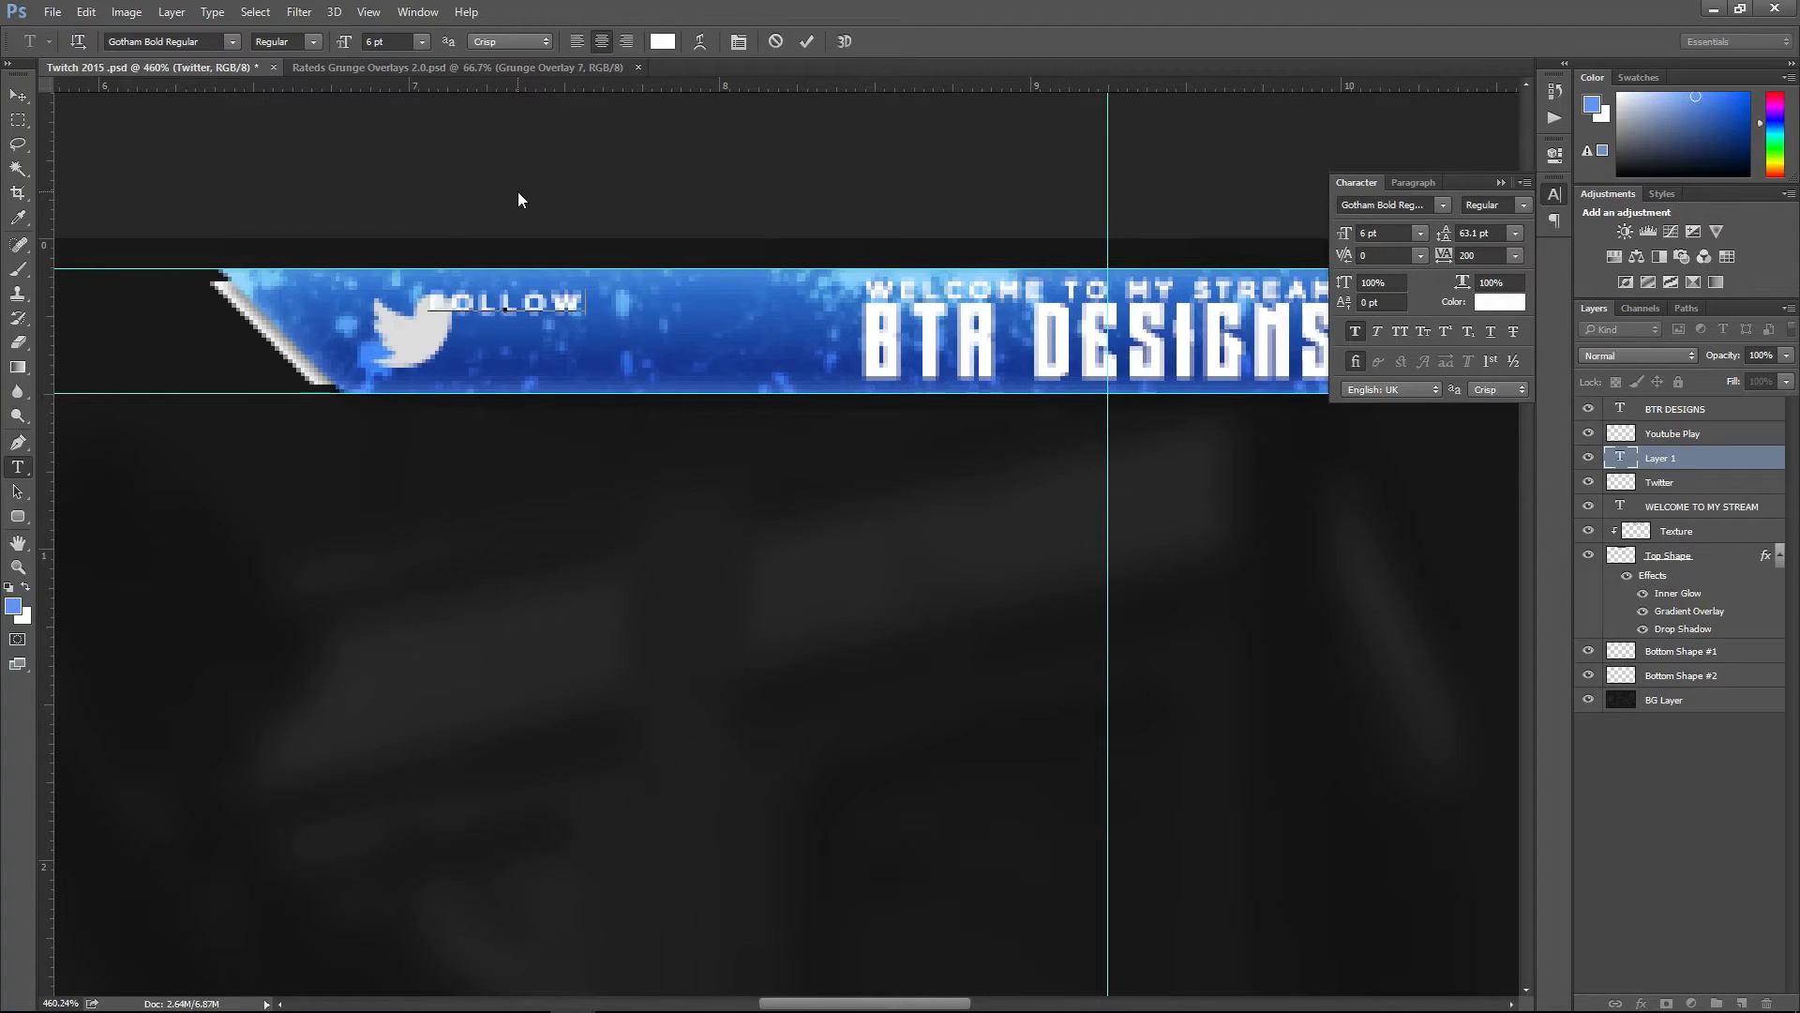
{"action": "type", "text": " ME ON TWITTER"}
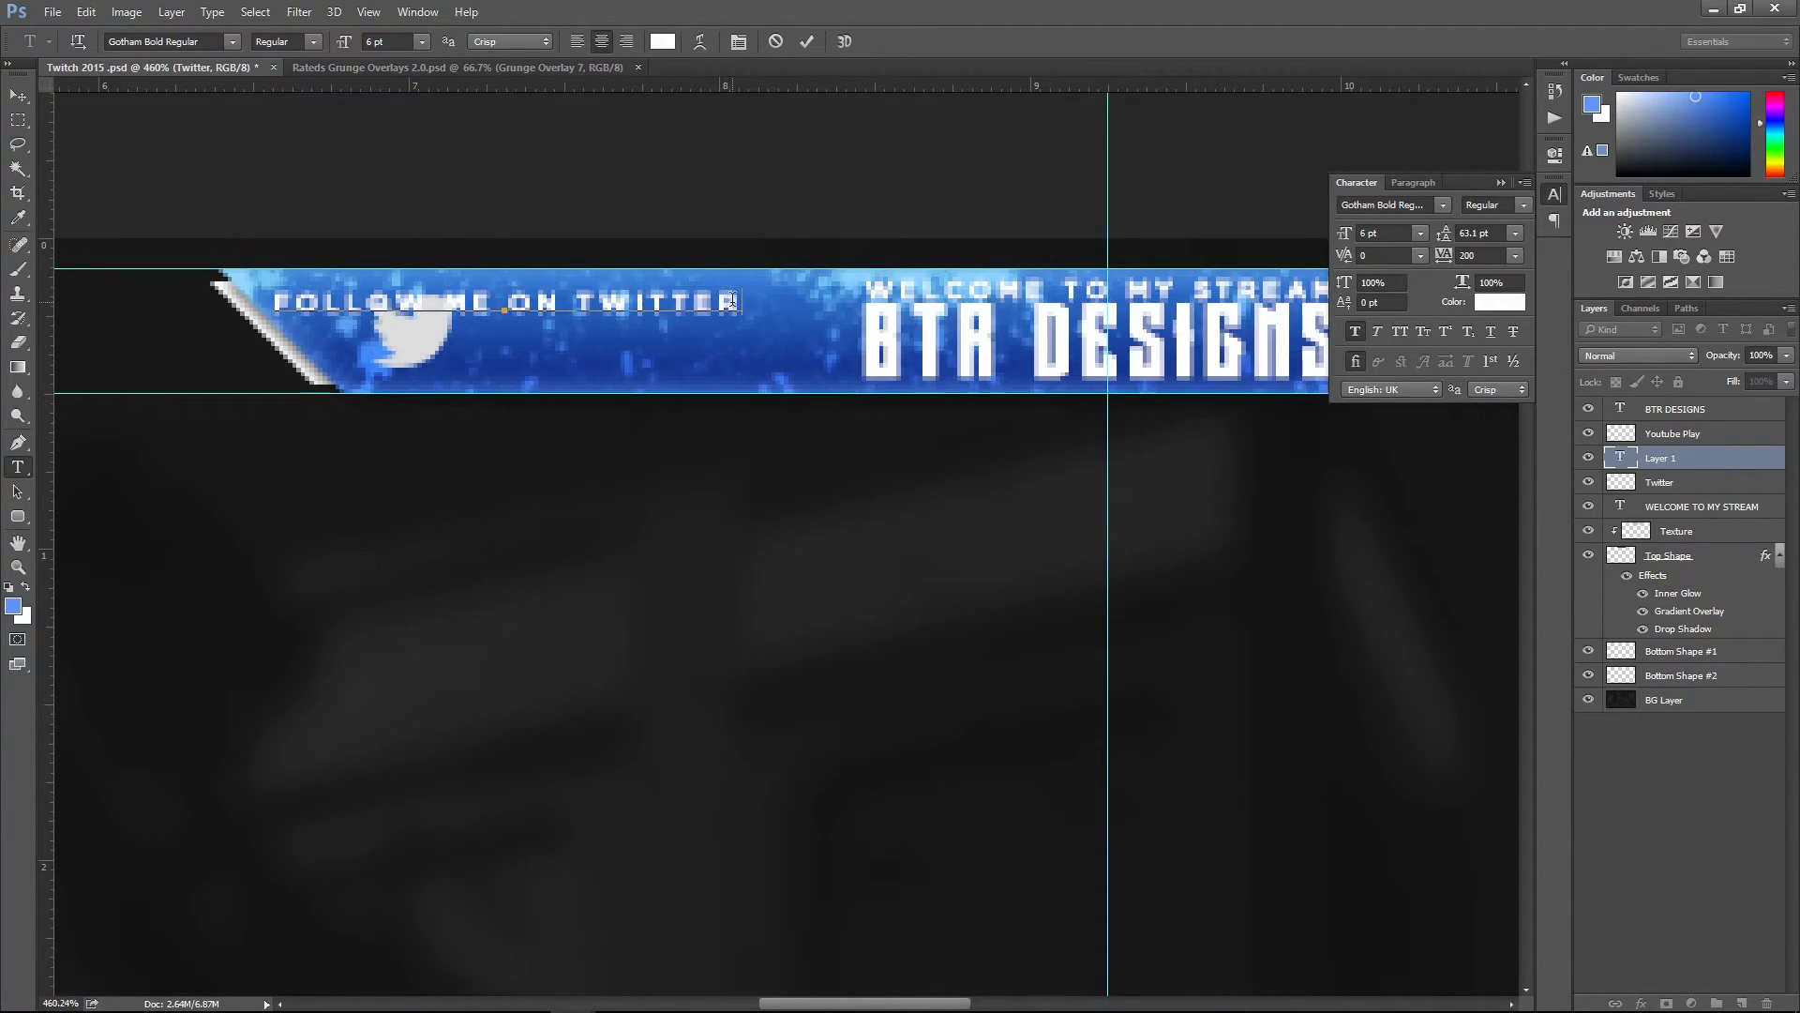
- Commit the FOLLOW ME ON TWITTER text and move it so it starts just right of the Twitter icon
{"action": "left_click_drag", "start_coordinate": [738, 302], "coordinate": [3, 197]}
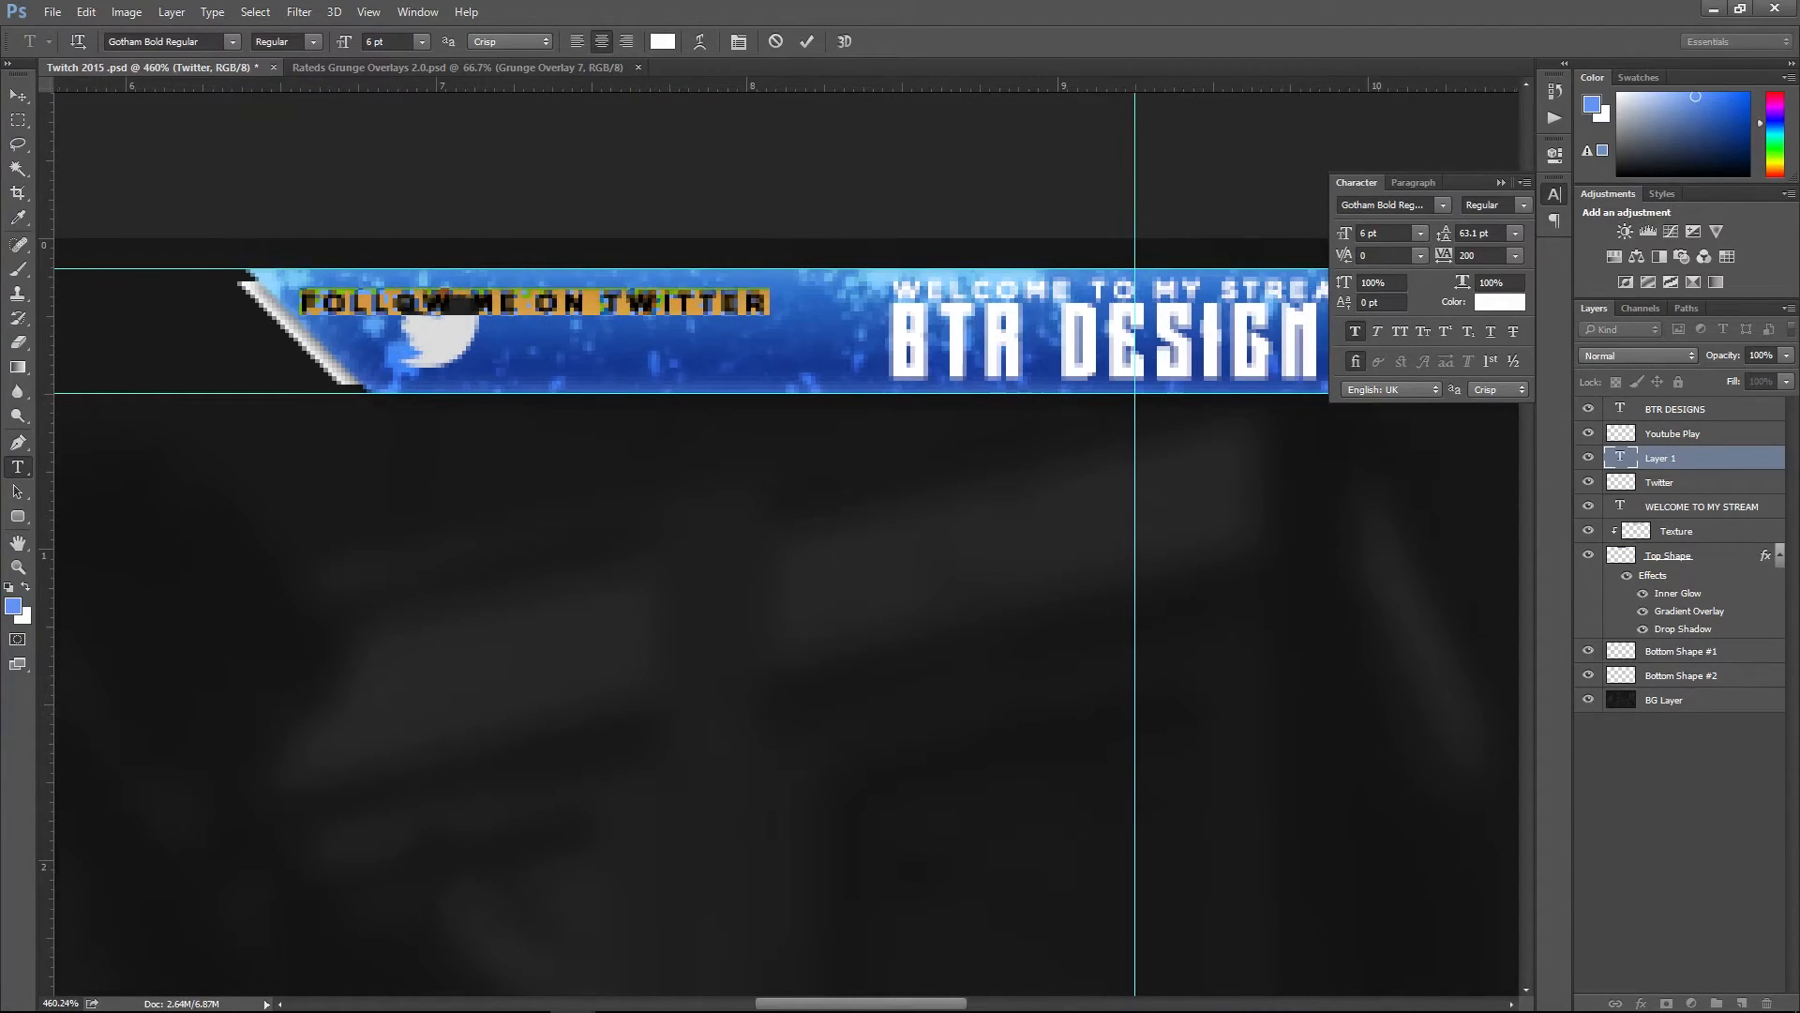
{"action": "left_click", "coordinate": [18, 95]}
{"action": "key", "text": "ctrl+t"}
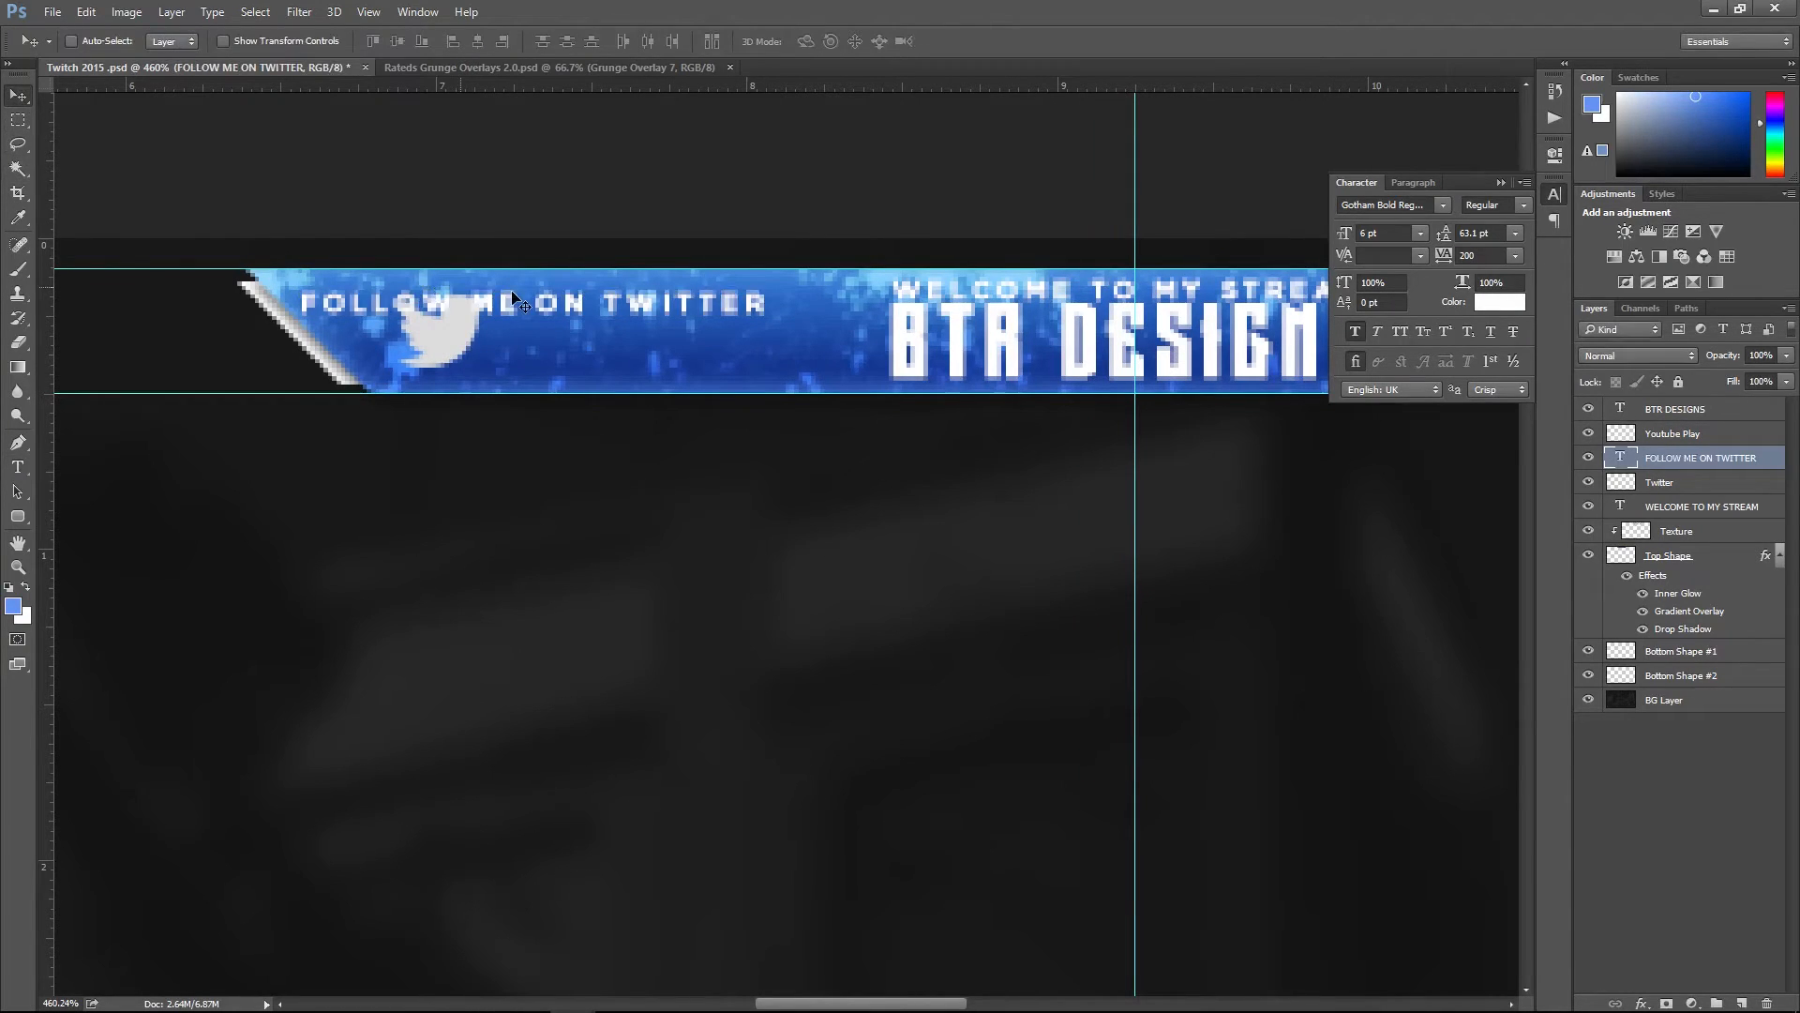
{"action": "left_click_drag", "start_coordinate": [702, 316], "coordinate": [836, 322]}
{"action": "key", "text": "Return"}
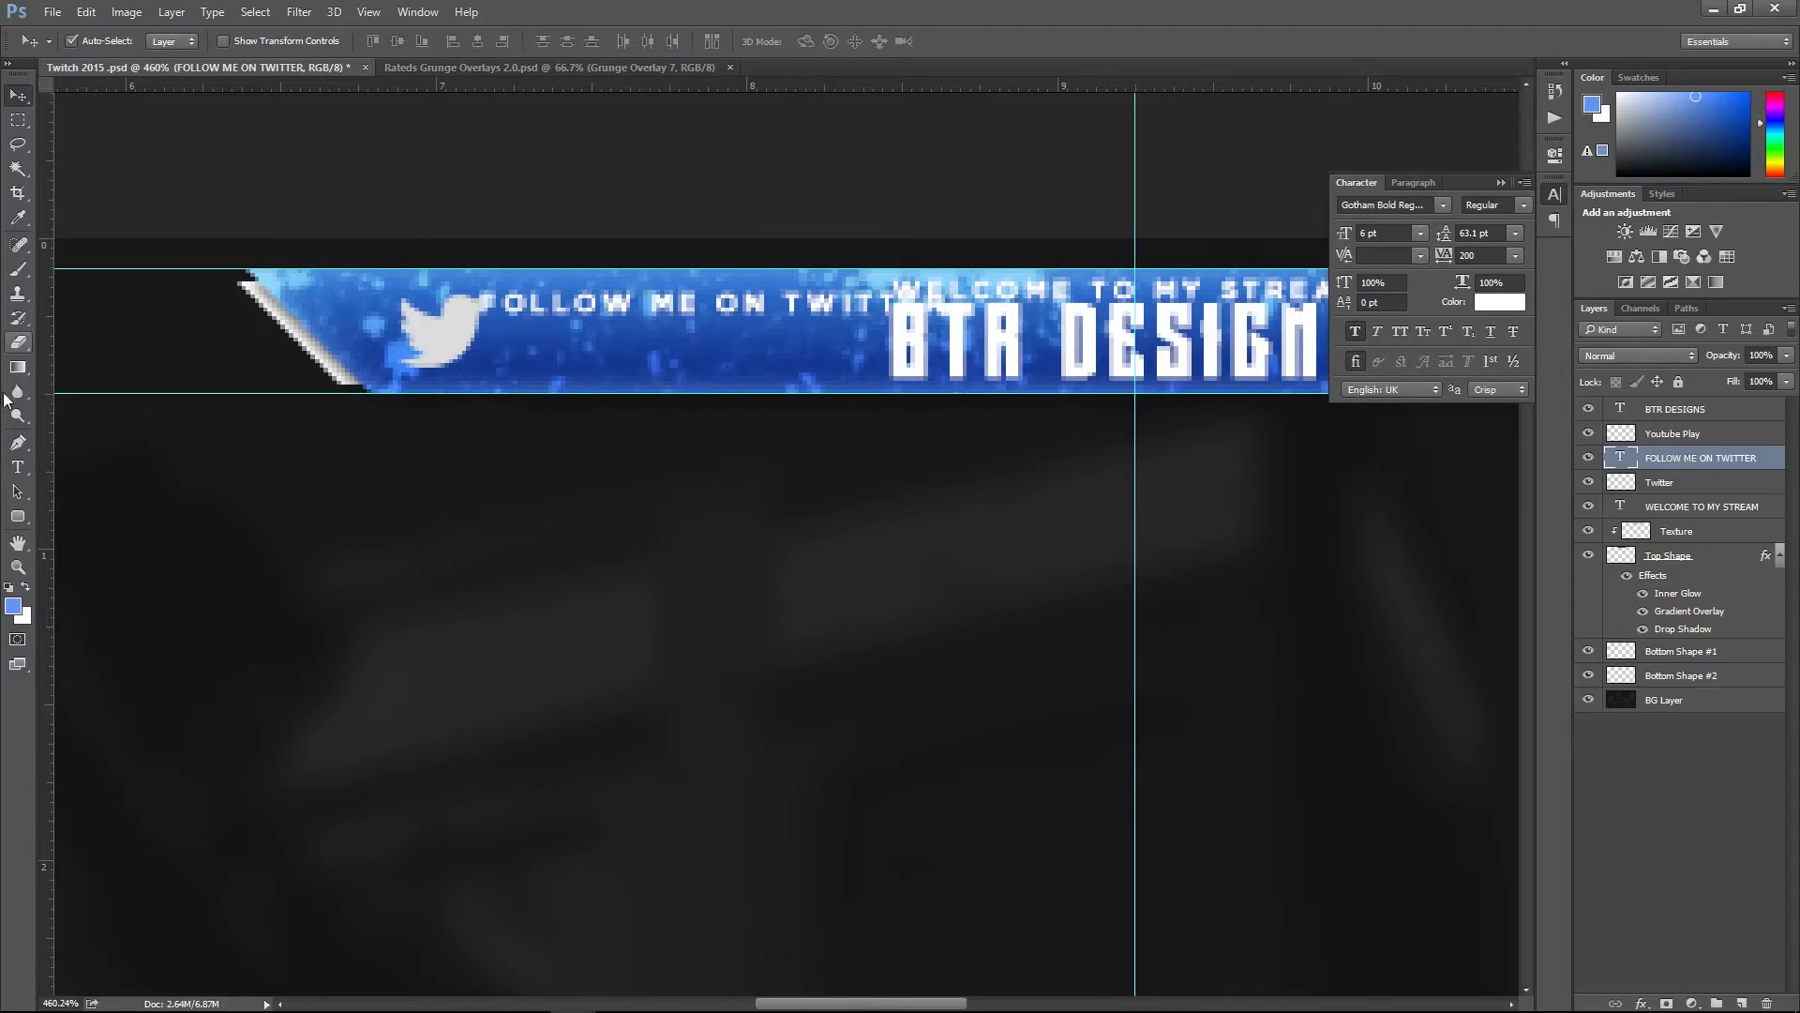
- Set the FOLLOW ME ON TWITTER text to 5 pt with a tracking of 160
{"action": "left_click", "coordinate": [18, 466]}
{"action": "left_click_drag", "start_coordinate": [488, 306], "coordinate": [1092, 318]}
{"action": "left_click", "coordinate": [405, 43]}
{"action": "type", "text": "5"}
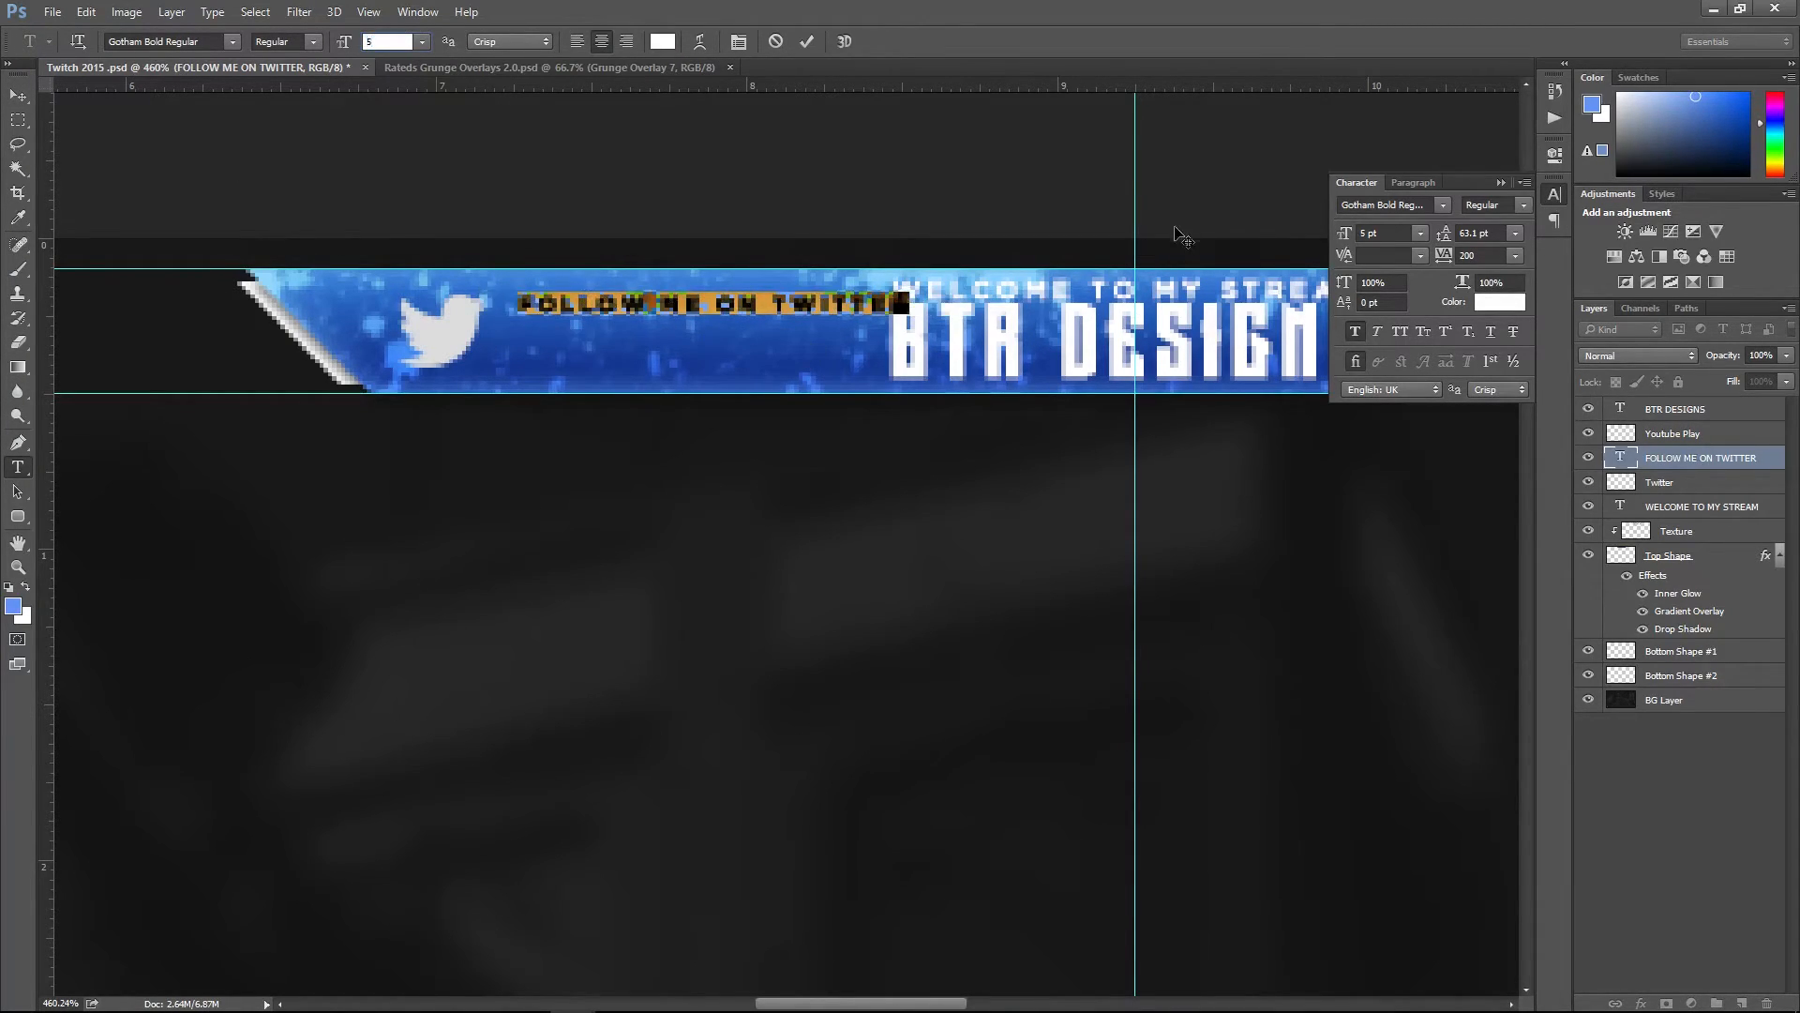
{"action": "left_click_drag", "start_coordinate": [1450, 258], "coordinate": [1448, 260]}
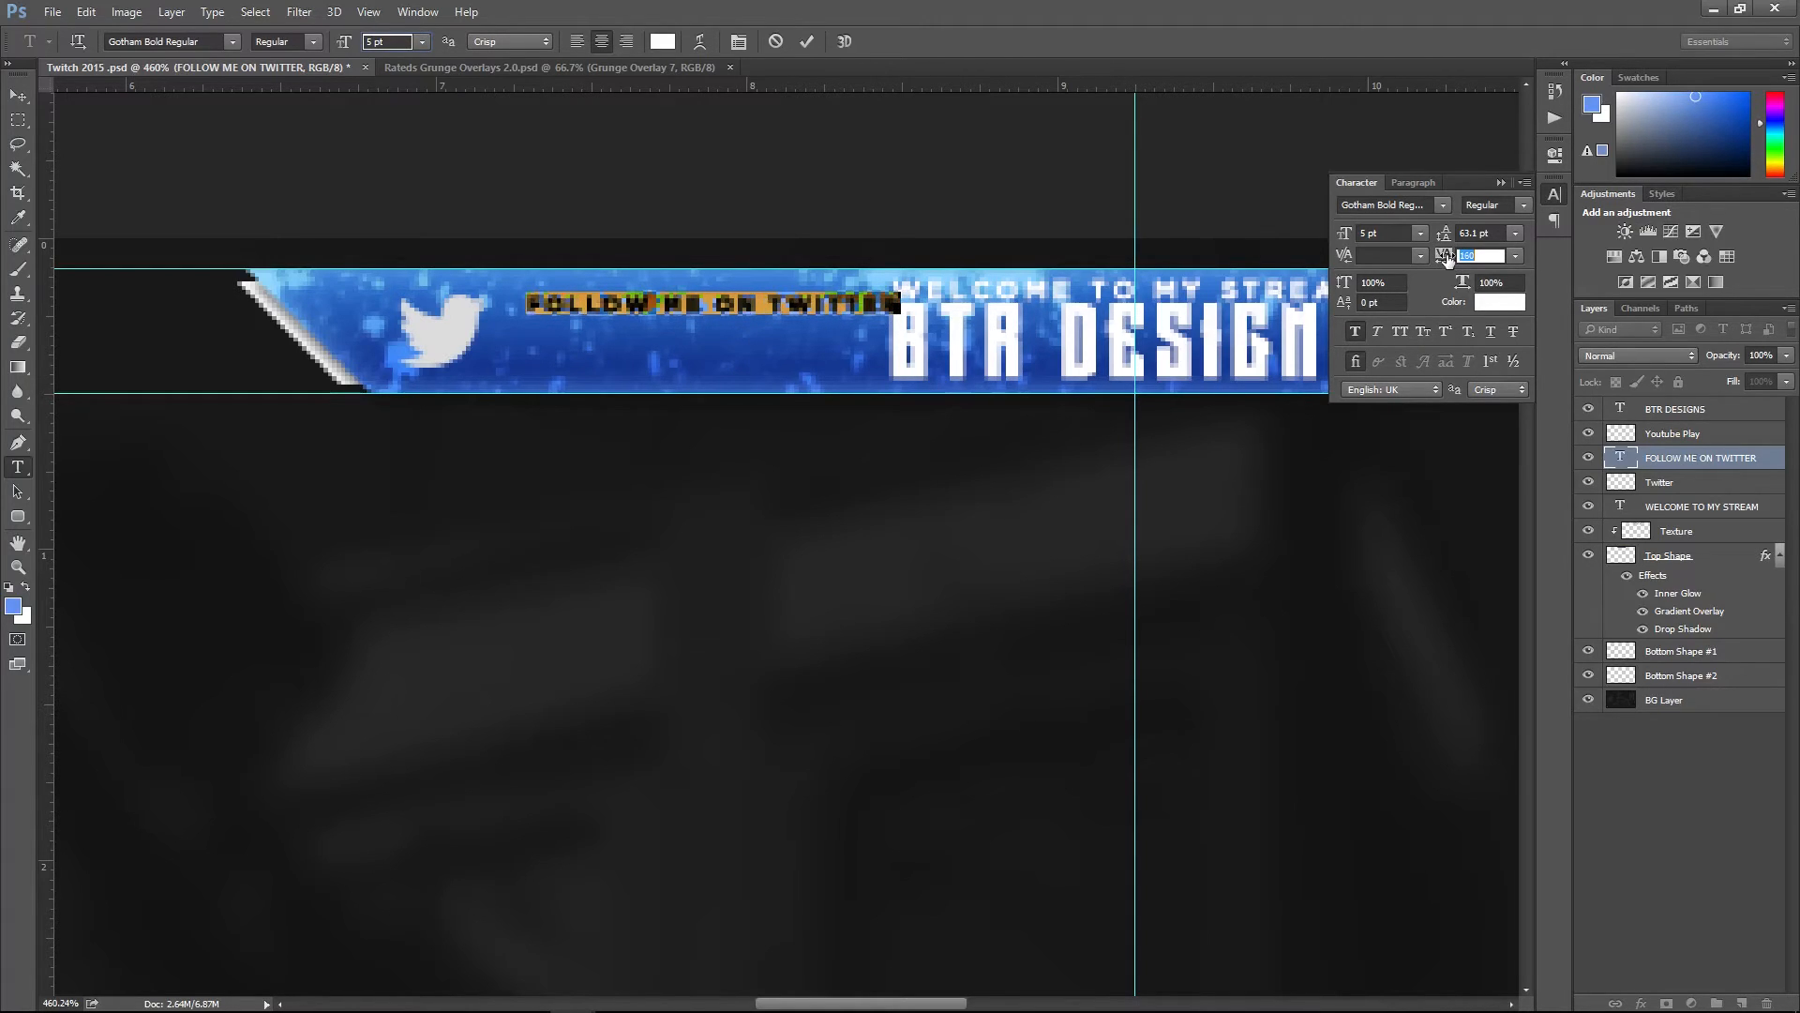
- Commit the FOLLOW ME ON TWITTER text changes and nudge the caption left until it sits close beside the Twitter icon
{"action": "left_click", "coordinate": [19, 100]}
{"action": "key", "text": "Left"}
{"action": "key", "text": "Left"}
{"action": "key", "text": "Left"}
{"action": "key", "text": "Left"}
{"action": "key", "text": "Left"}
{"action": "key", "text": "Left"}
{"action": "key", "text": "Left"}
{"action": "key", "text": "Left"}
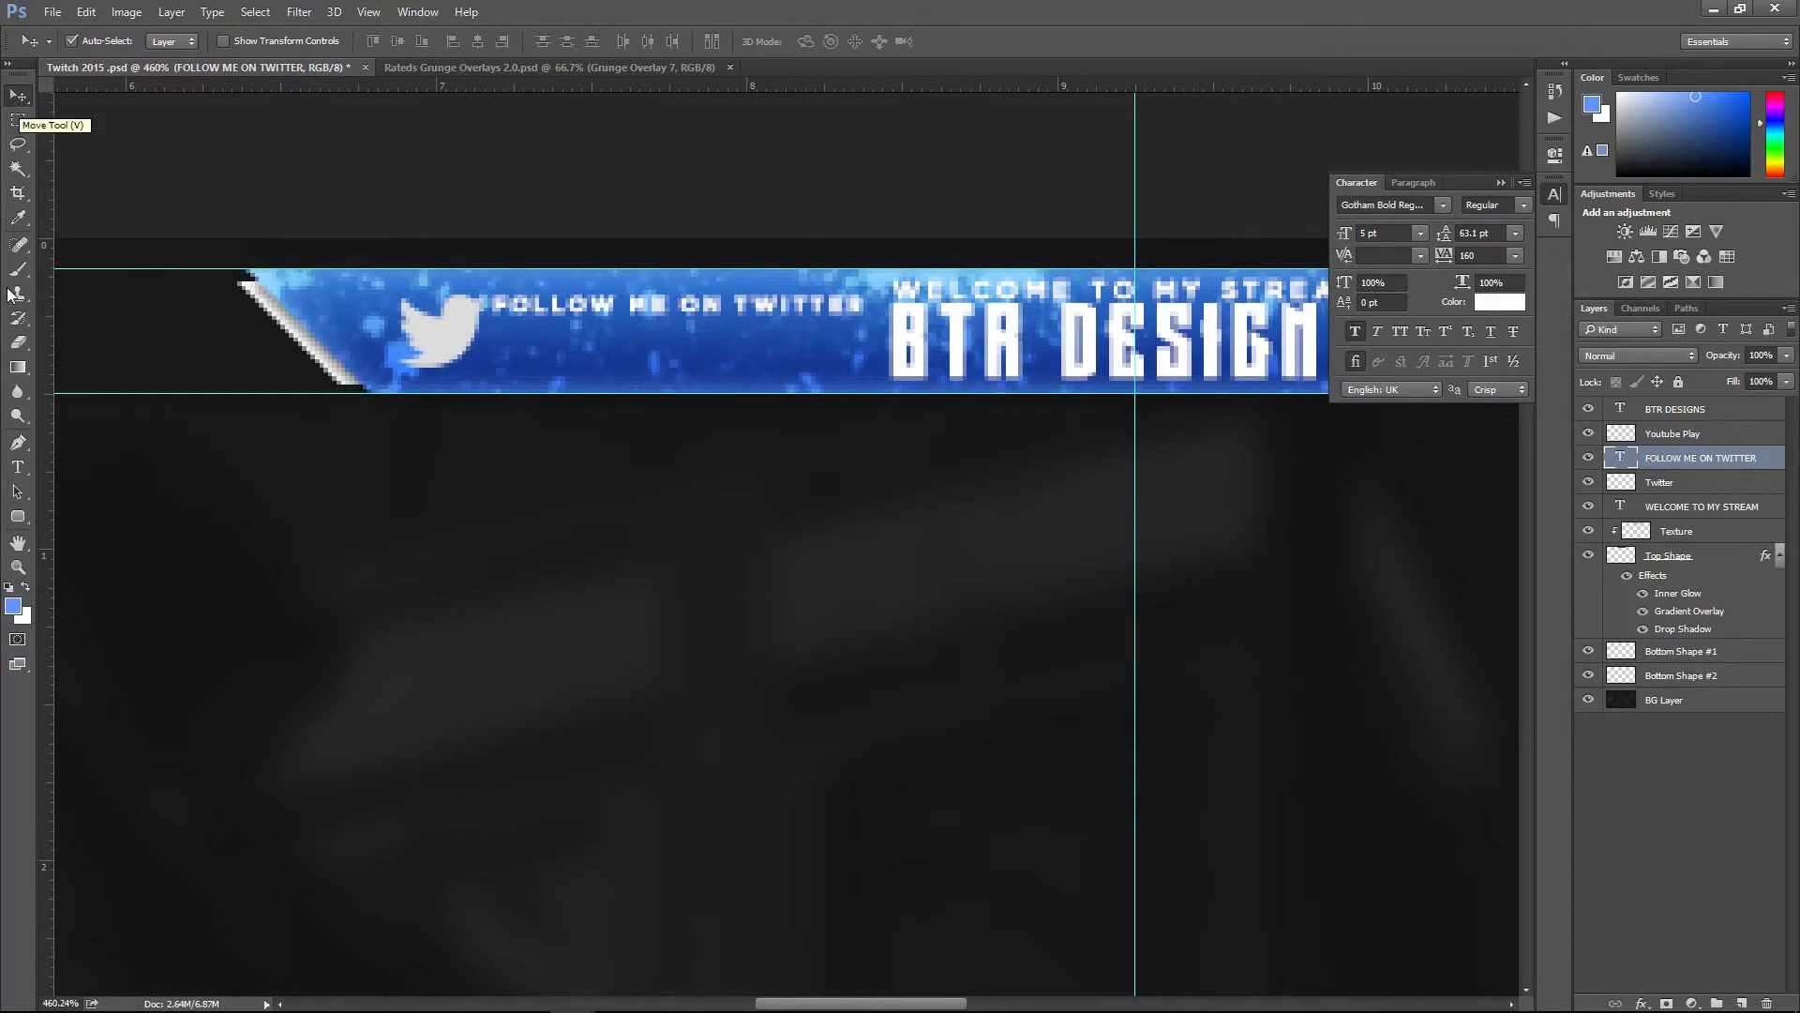
{"action": "left_click", "coordinate": [18, 467]}
{"action": "left_click", "coordinate": [576, 347]}
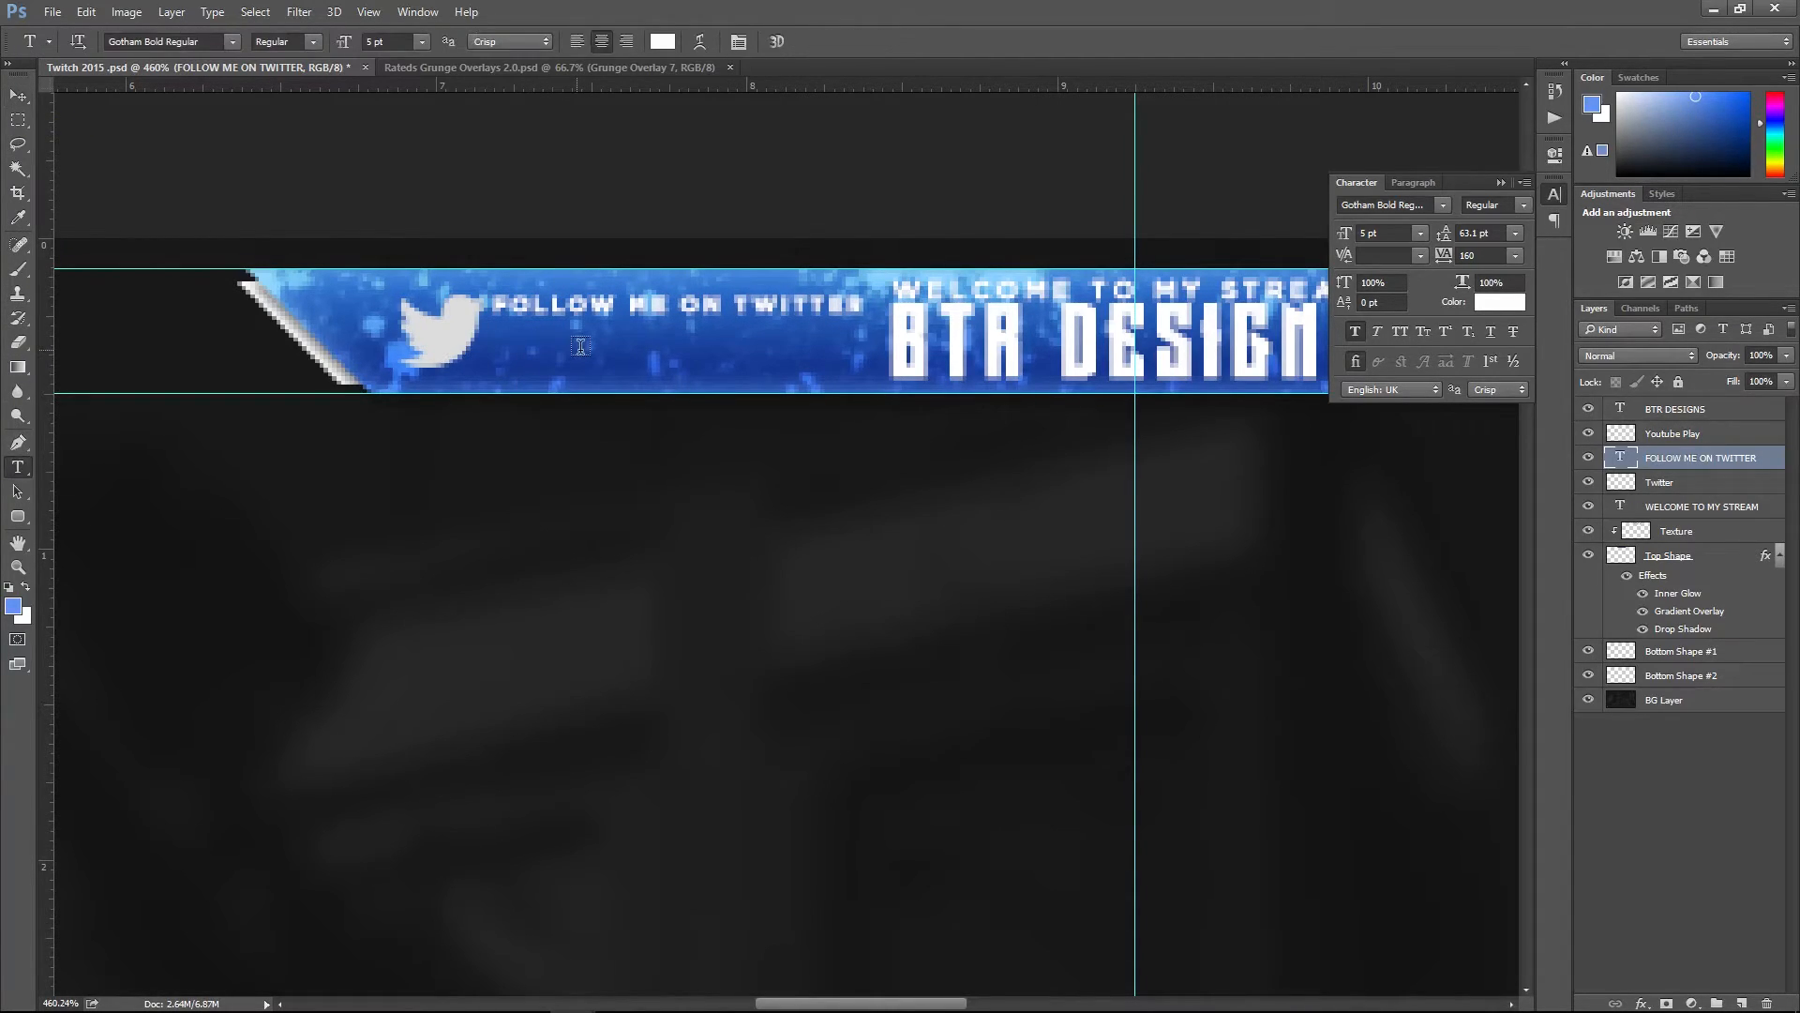
{"action": "type", "text": "@T"}
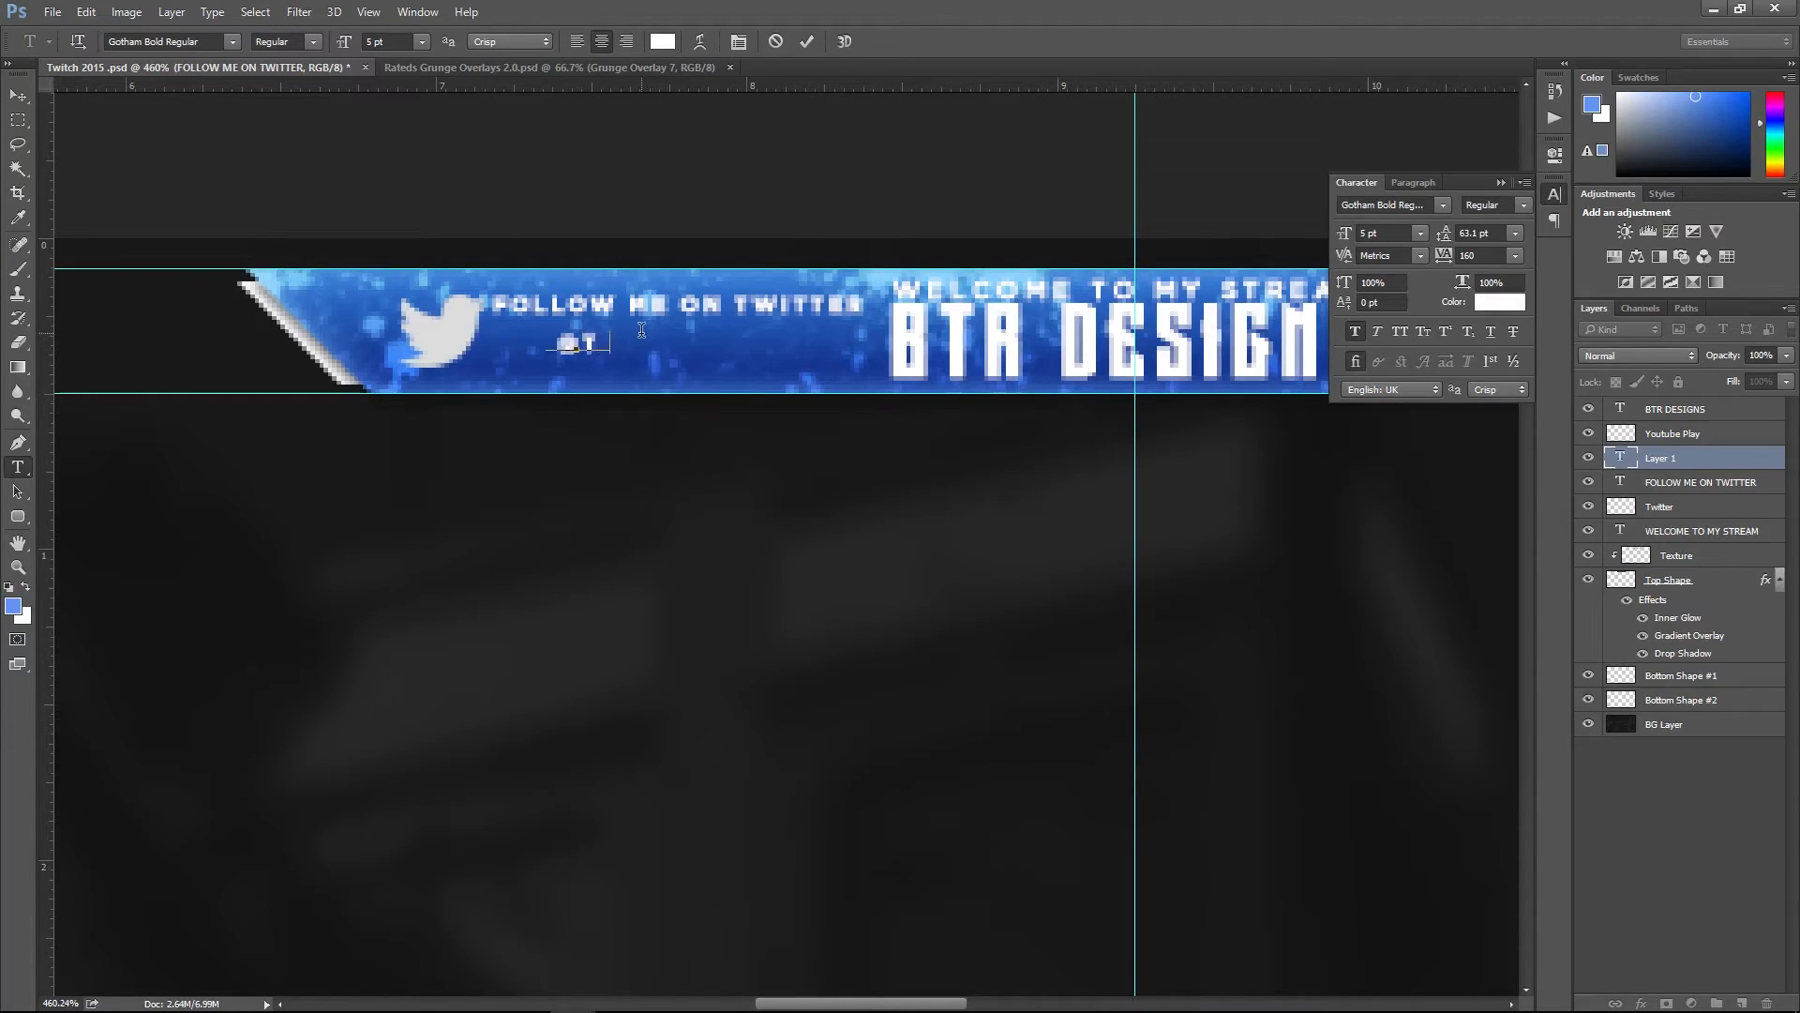
{"action": "type", "text": "HEBATTLETR"}
{"action": "key", "text": "ctrl+a"}
{"action": "left_click_drag", "start_coordinate": [341, 41], "coordinate": [344, 45]}
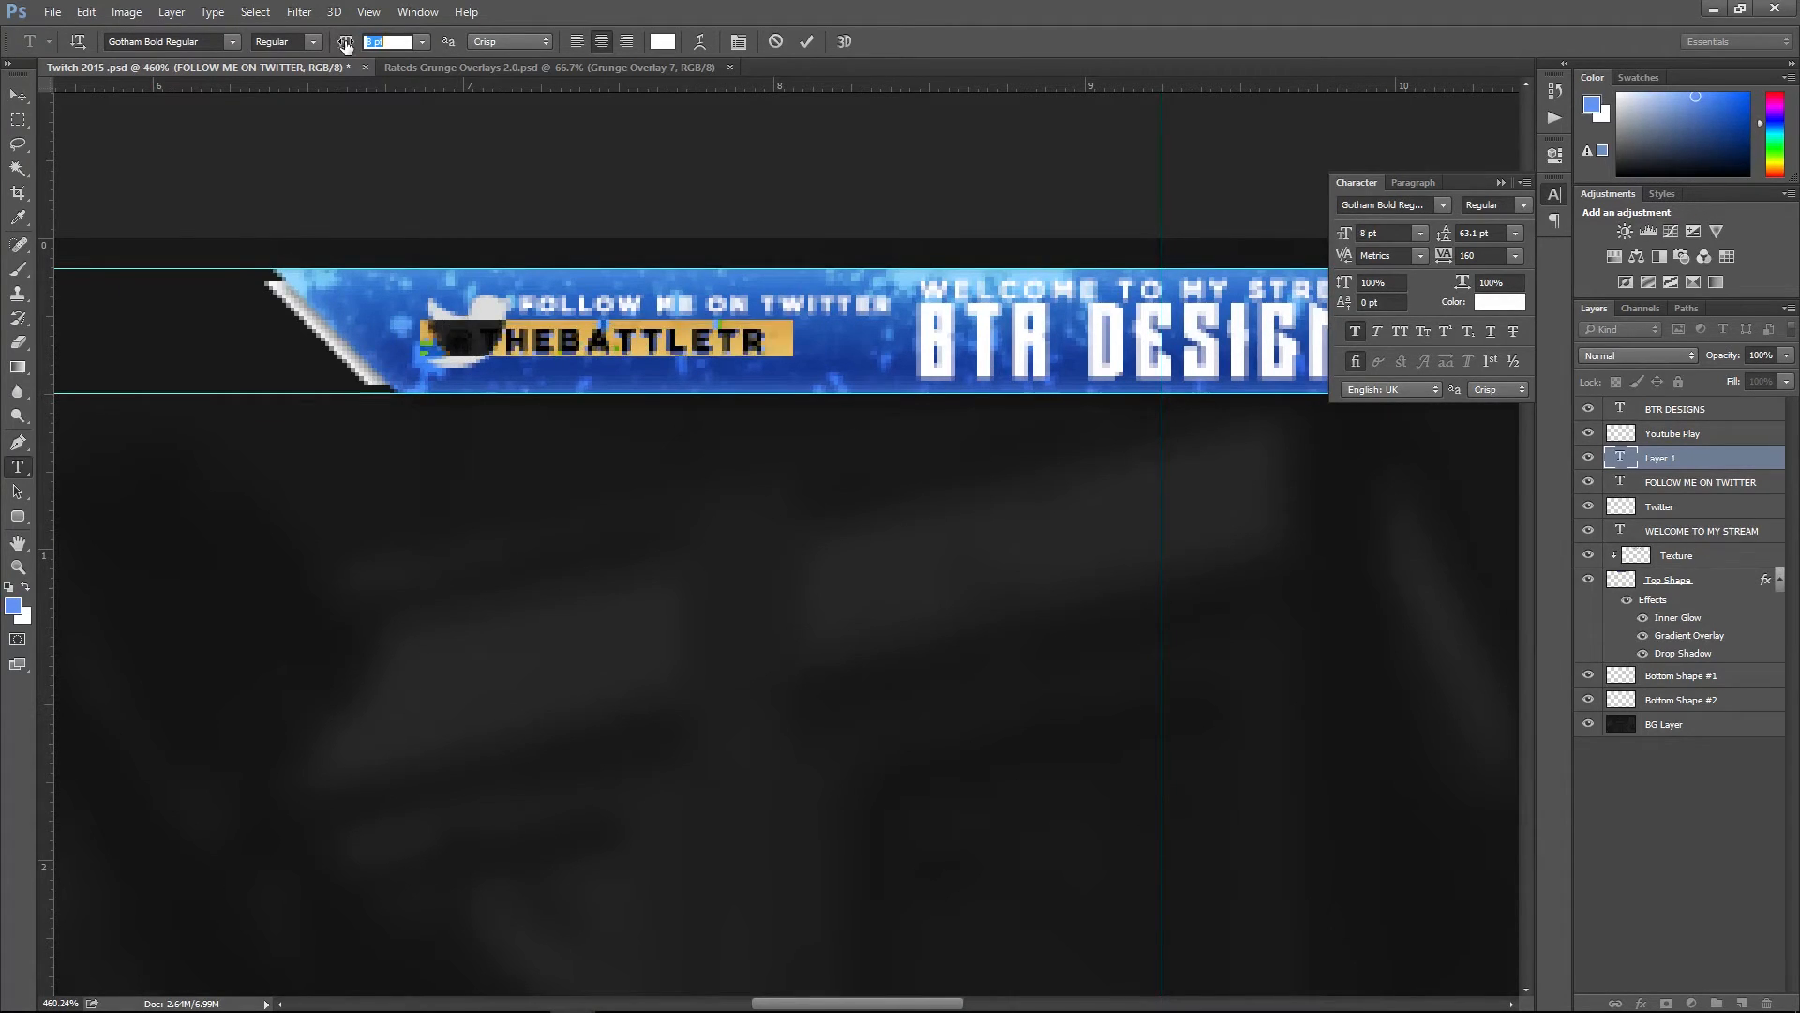
{"action": "left_click", "coordinate": [17, 96]}
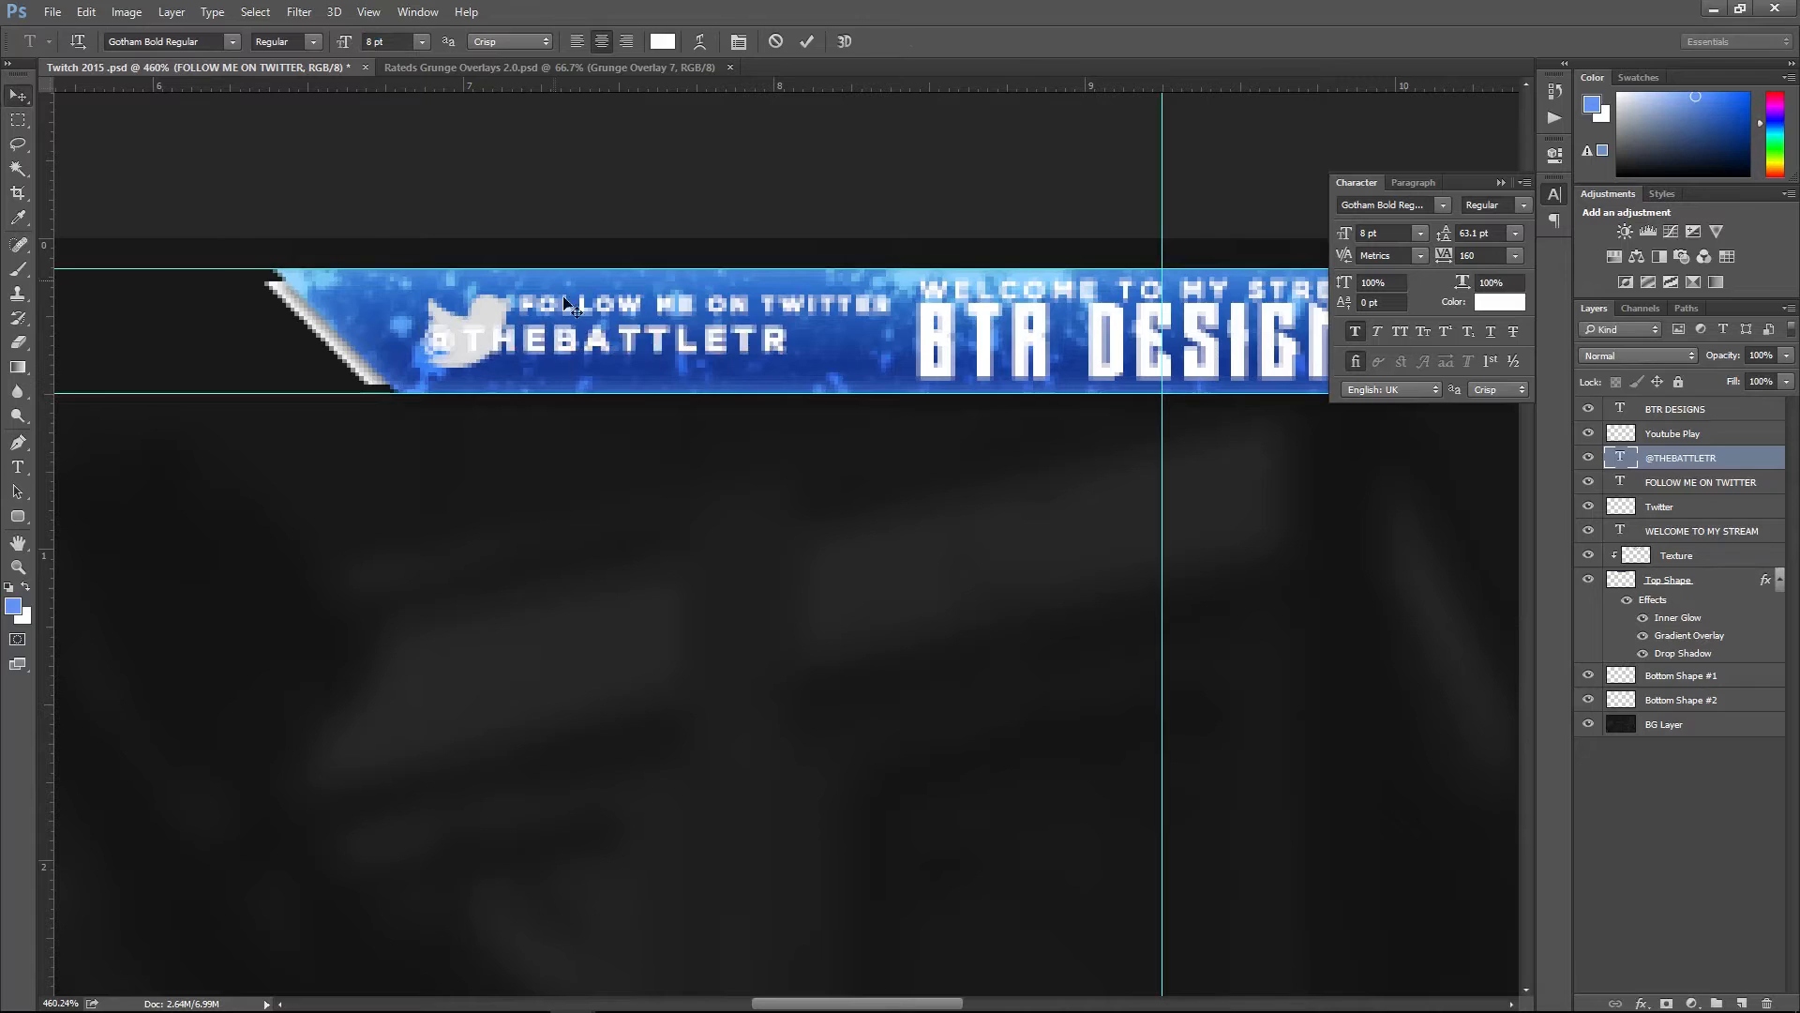
{"action": "key", "text": "ctrl+t"}
{"action": "left_click_drag", "start_coordinate": [701, 339], "coordinate": [800, 338]}
{"action": "key", "text": "Return"}
{"action": "scroll", "coordinate": [1099, 476], "scroll_direction": "down", "scroll_amount": 1}
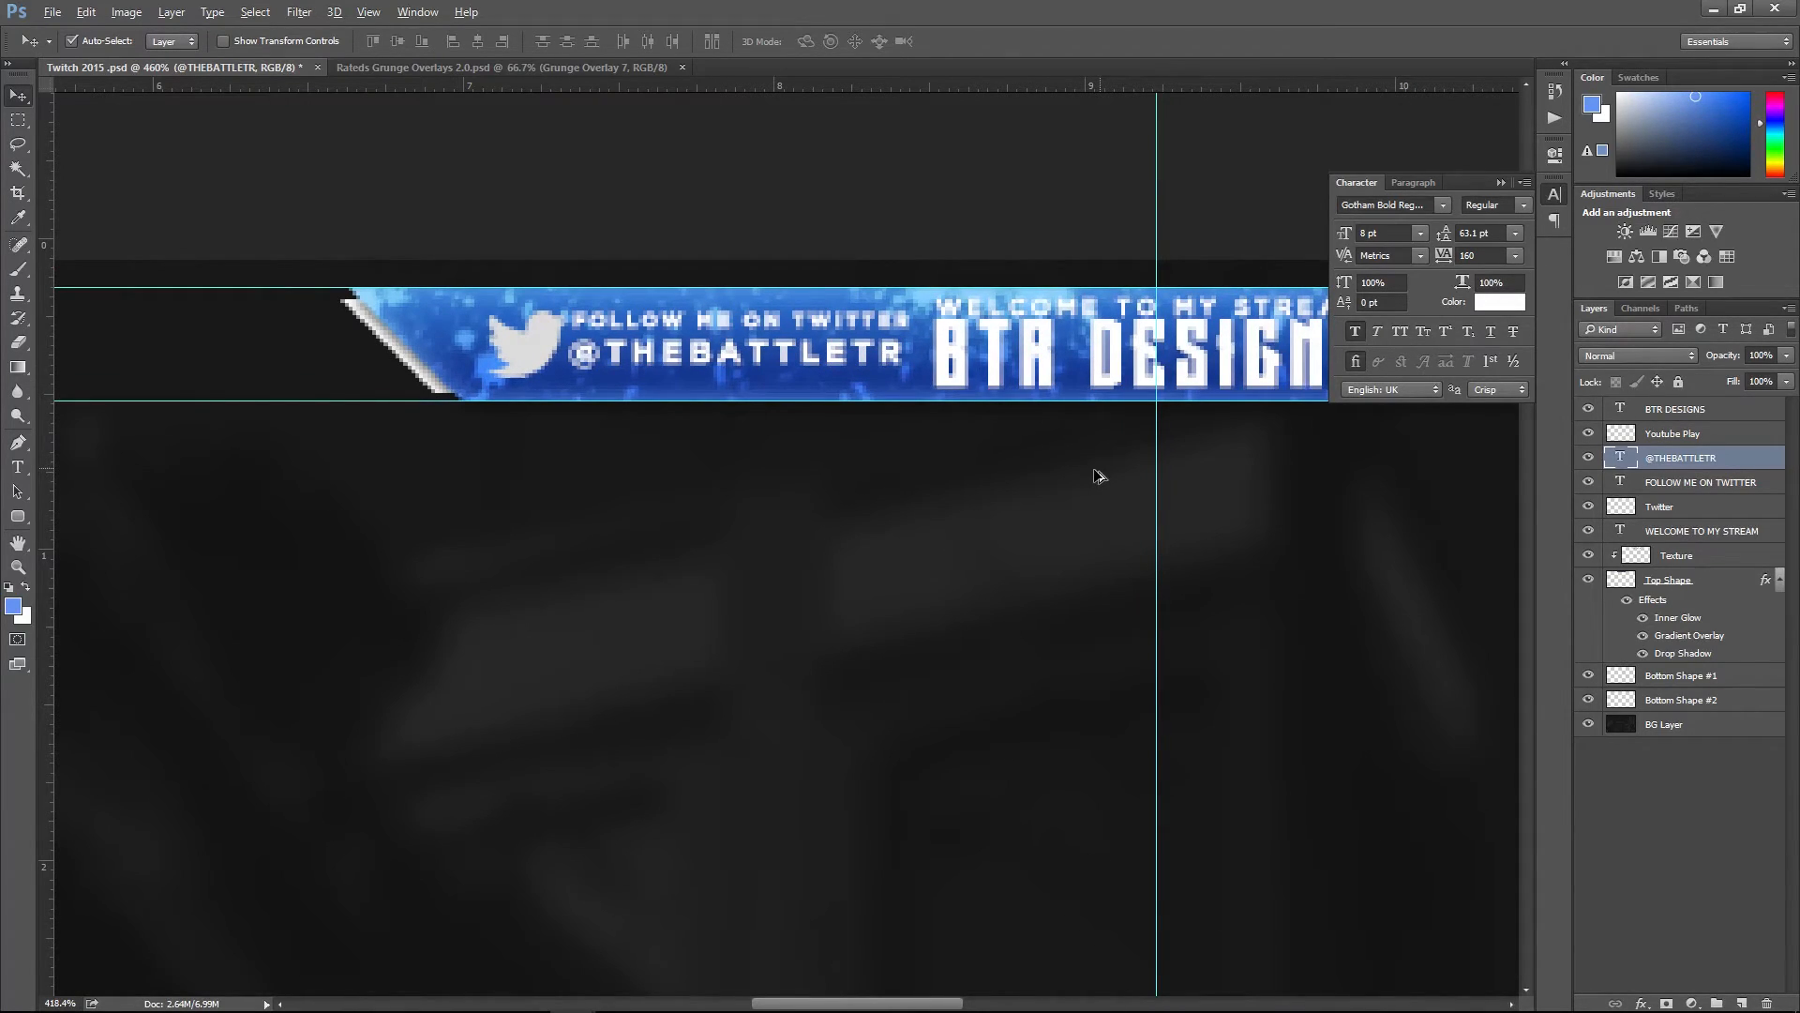
- Scale the Youtube Play icon down to about 33% and place it inside the blue bar, right of BTR DESIGNS
{"action": "scroll", "coordinate": [1099, 475], "scroll_direction": "down", "scroll_amount": 8}
{"action": "left_click", "coordinate": [1185, 889]}
{"action": "key", "text": "ctrl+t"}
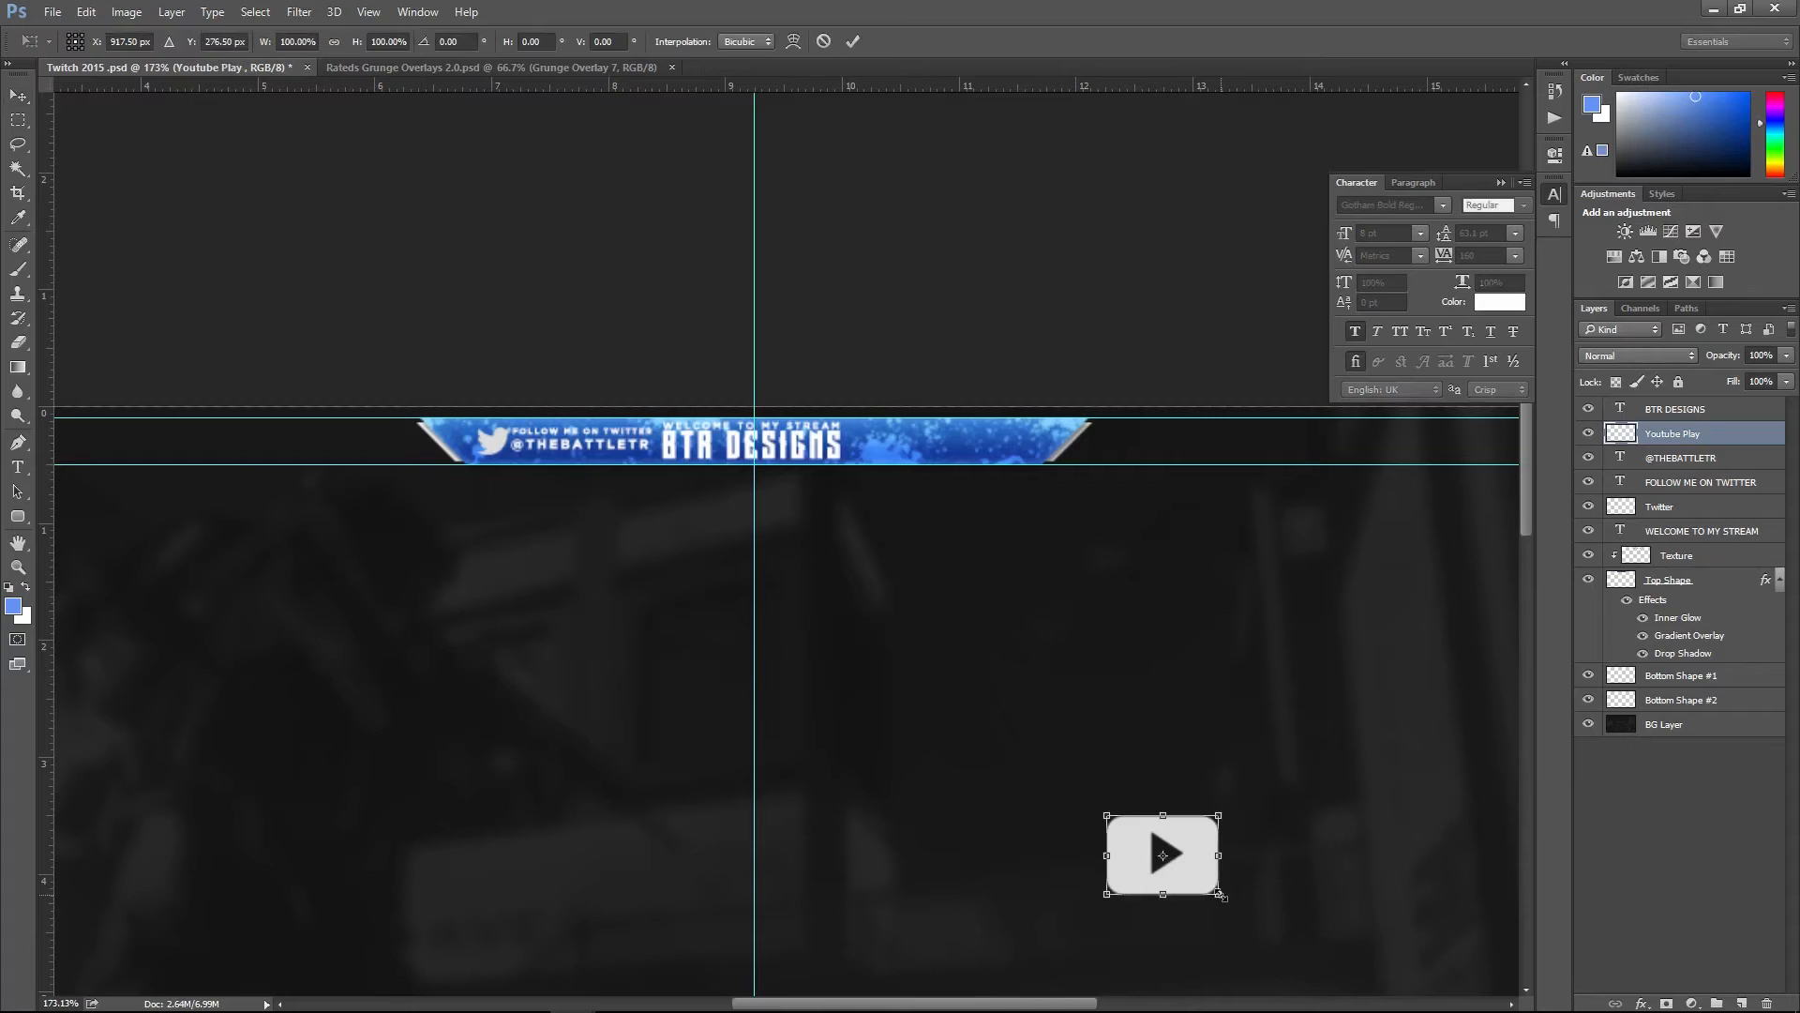
{"action": "left_click_drag", "start_coordinate": [1218, 893], "coordinate": [1207, 887]}
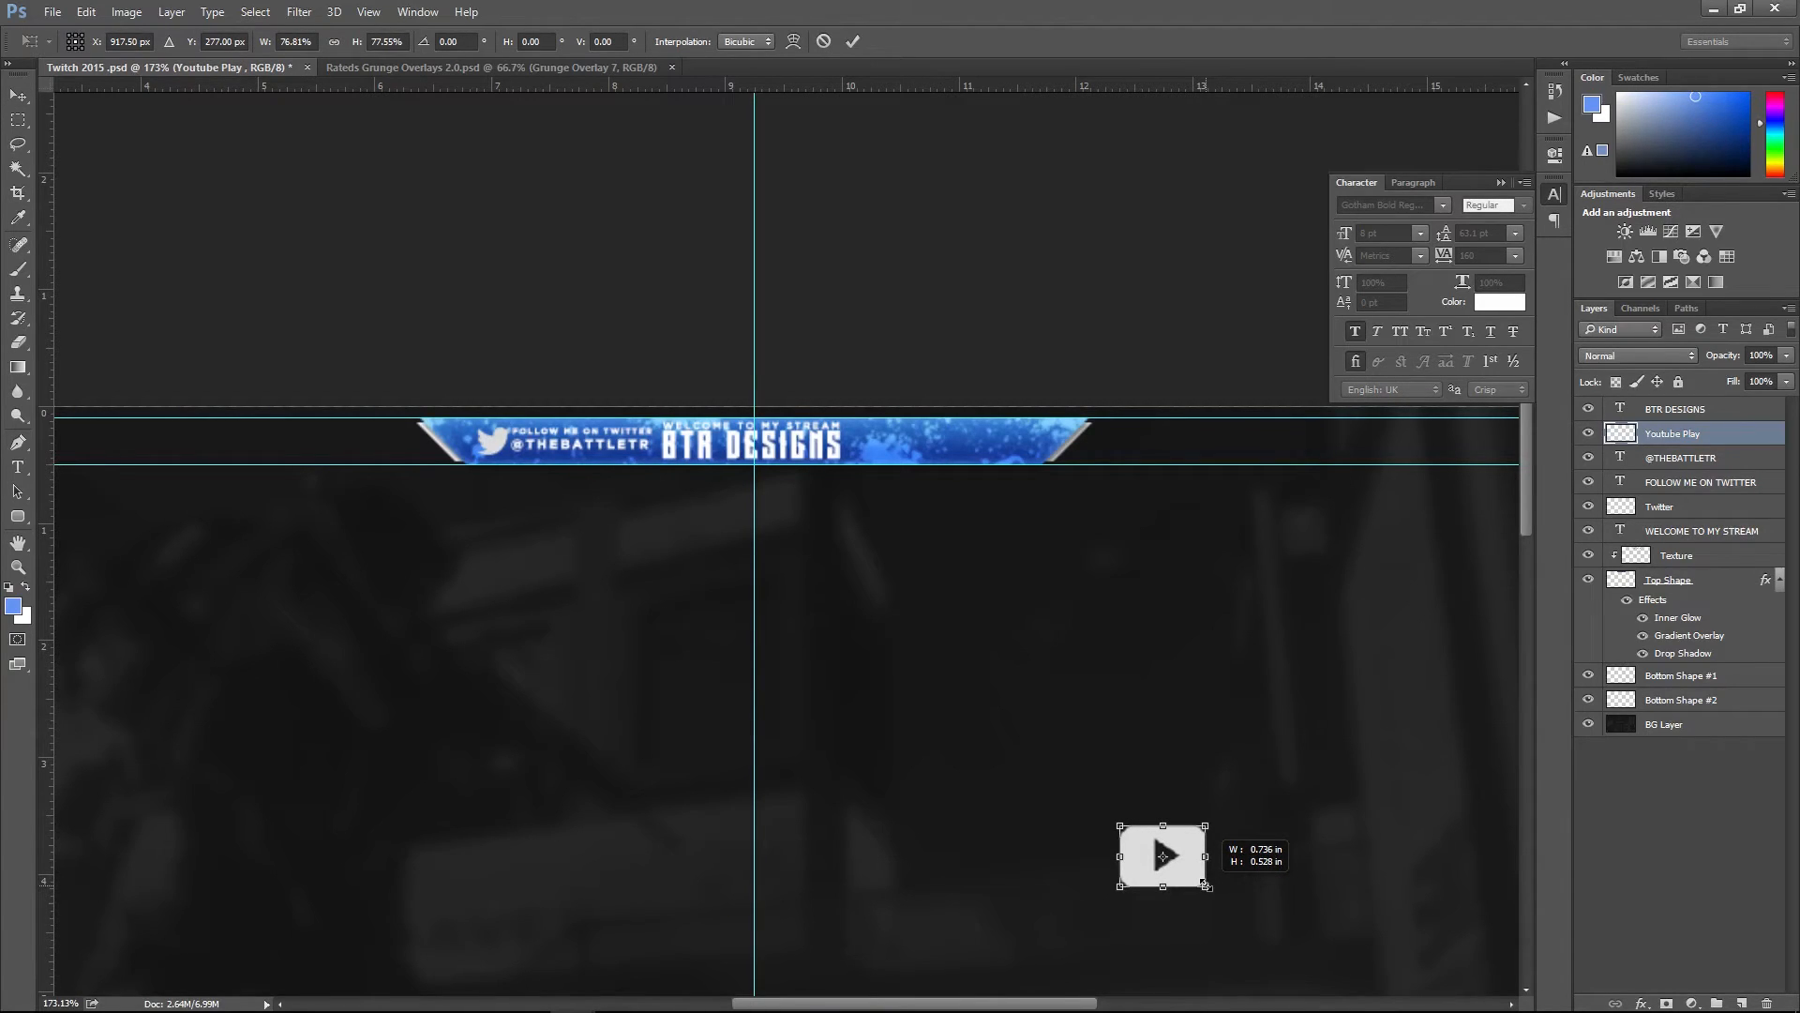
{"action": "left_click_drag", "start_coordinate": [1207, 887], "coordinate": [931, 461]}
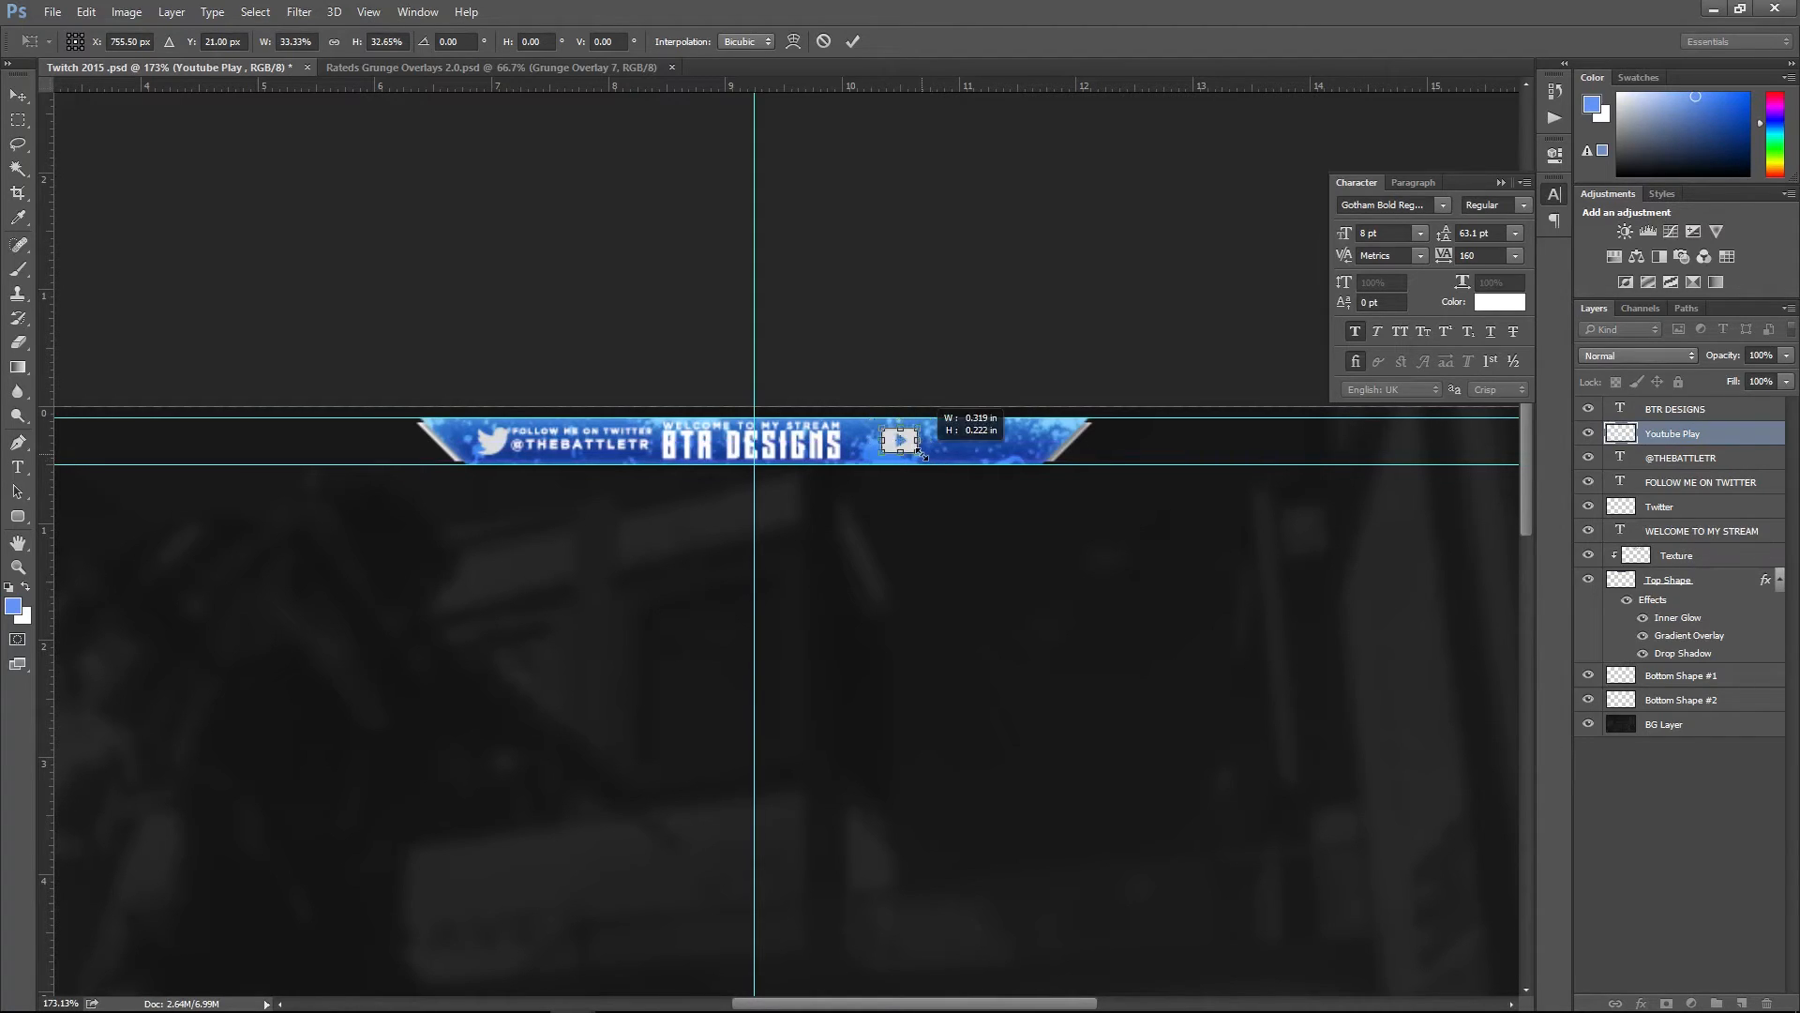
{"action": "key", "text": "Return"}
- Scale the Twitter icon in the bar down to about 81%
{"action": "left_click", "coordinate": [483, 459]}
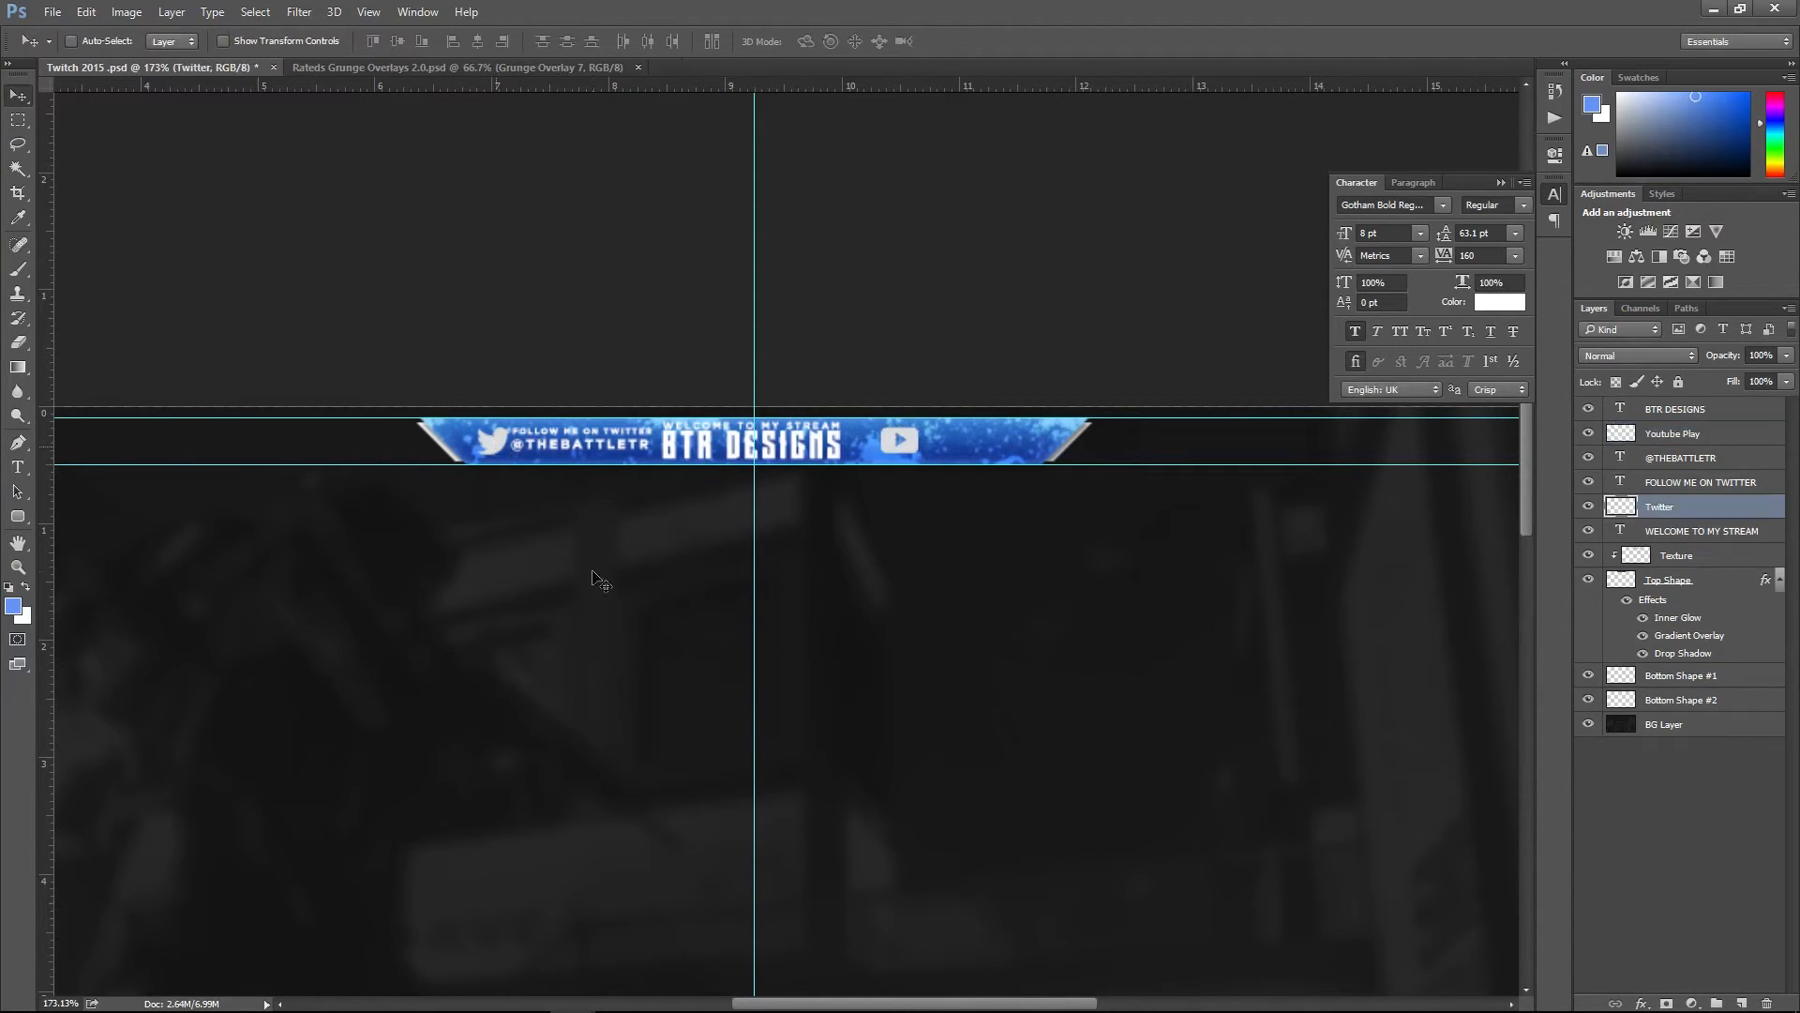
{"action": "key", "text": "ctrl+t"}
{"action": "left_click_drag", "start_coordinate": [476, 456], "coordinate": [485, 454]}
{"action": "scroll", "coordinate": [485, 454], "scroll_direction": "up", "scroll_amount": 3}
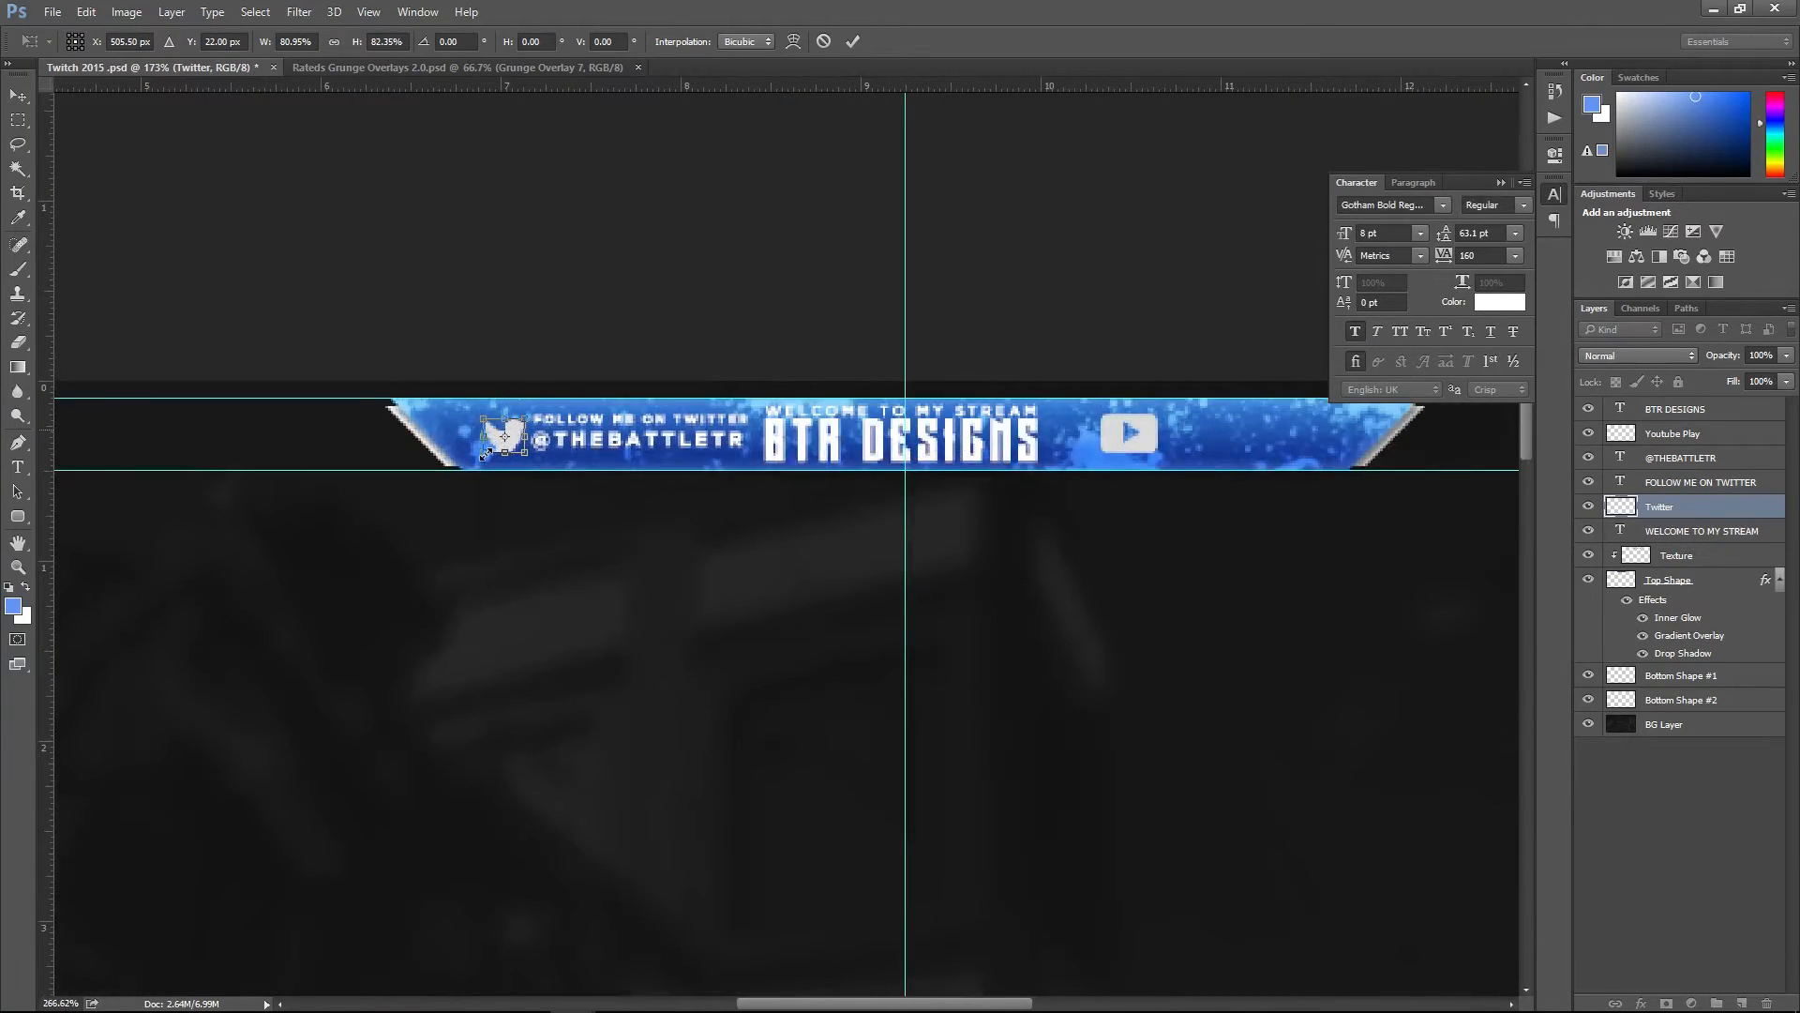
{"action": "scroll", "coordinate": [484, 454], "scroll_direction": "up", "scroll_amount": 2}
- Nudge the Twitter icon vertically to align it with its two caption lines and commit the transform
{"action": "key", "text": "alt+space"}
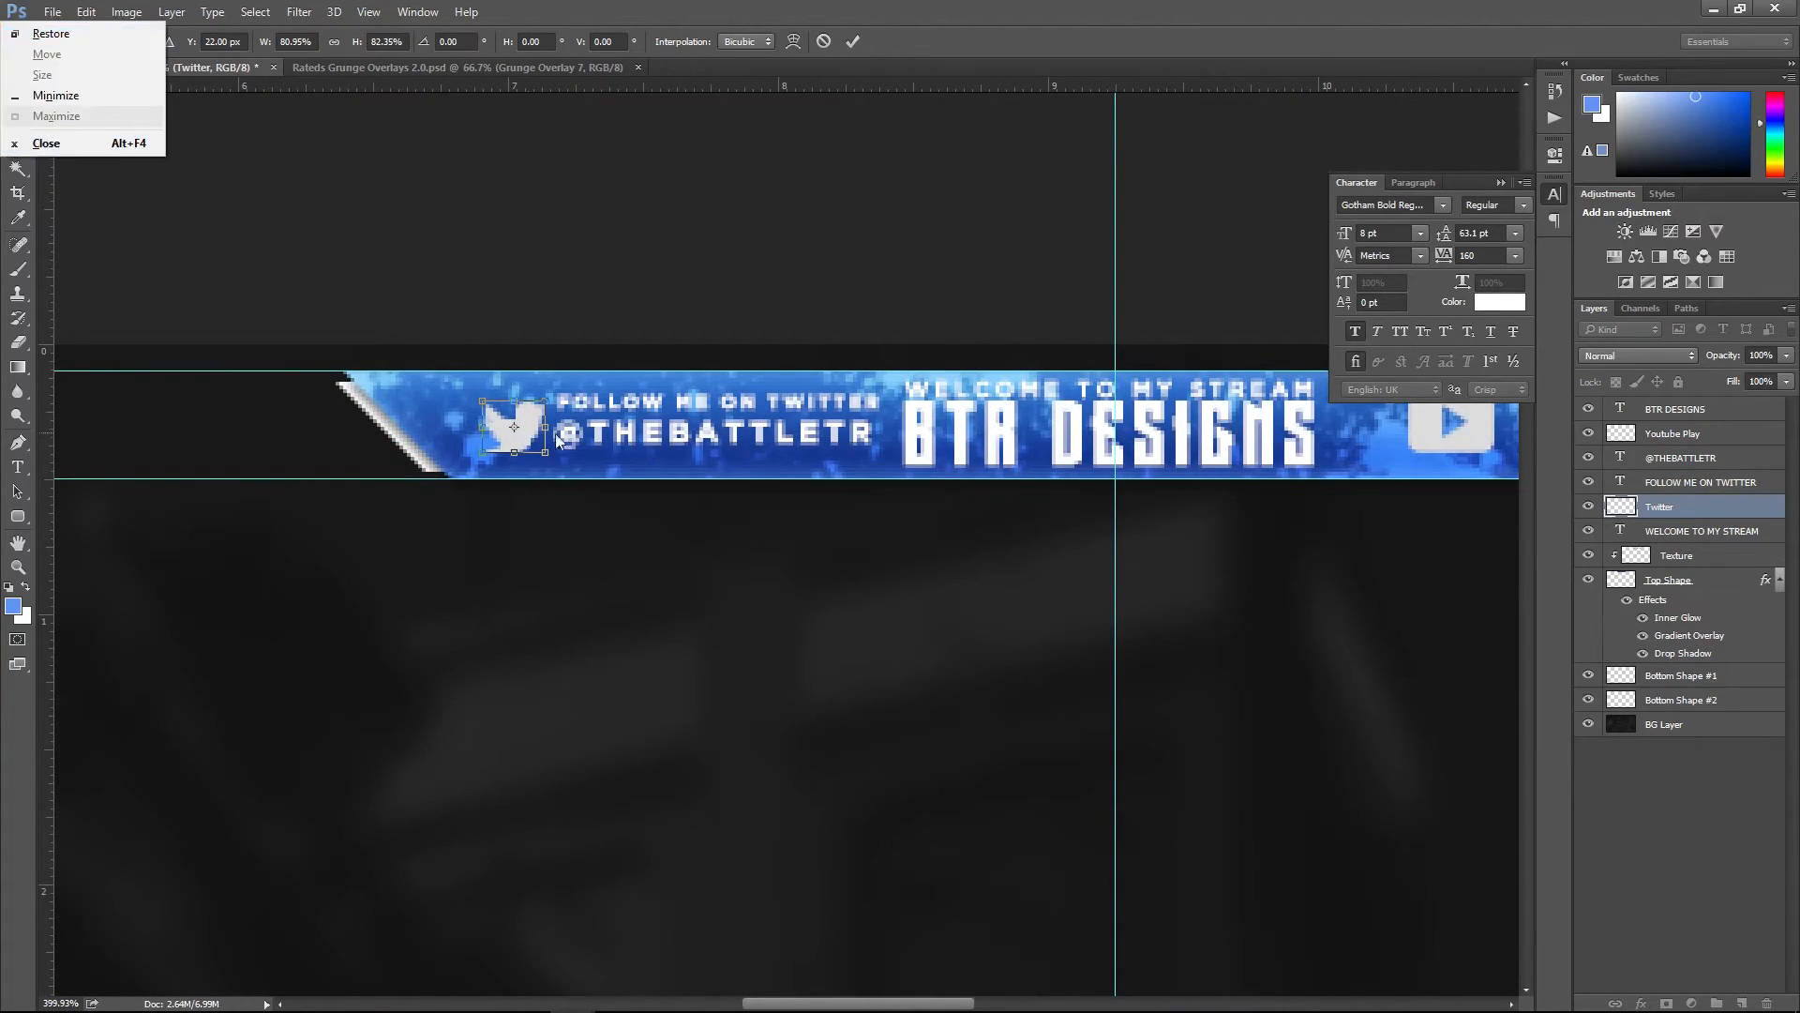
{"action": "left_click", "coordinate": [536, 437]}
{"action": "key", "text": "Up"}
{"action": "key", "text": "Up"}
{"action": "key", "text": "Up"}
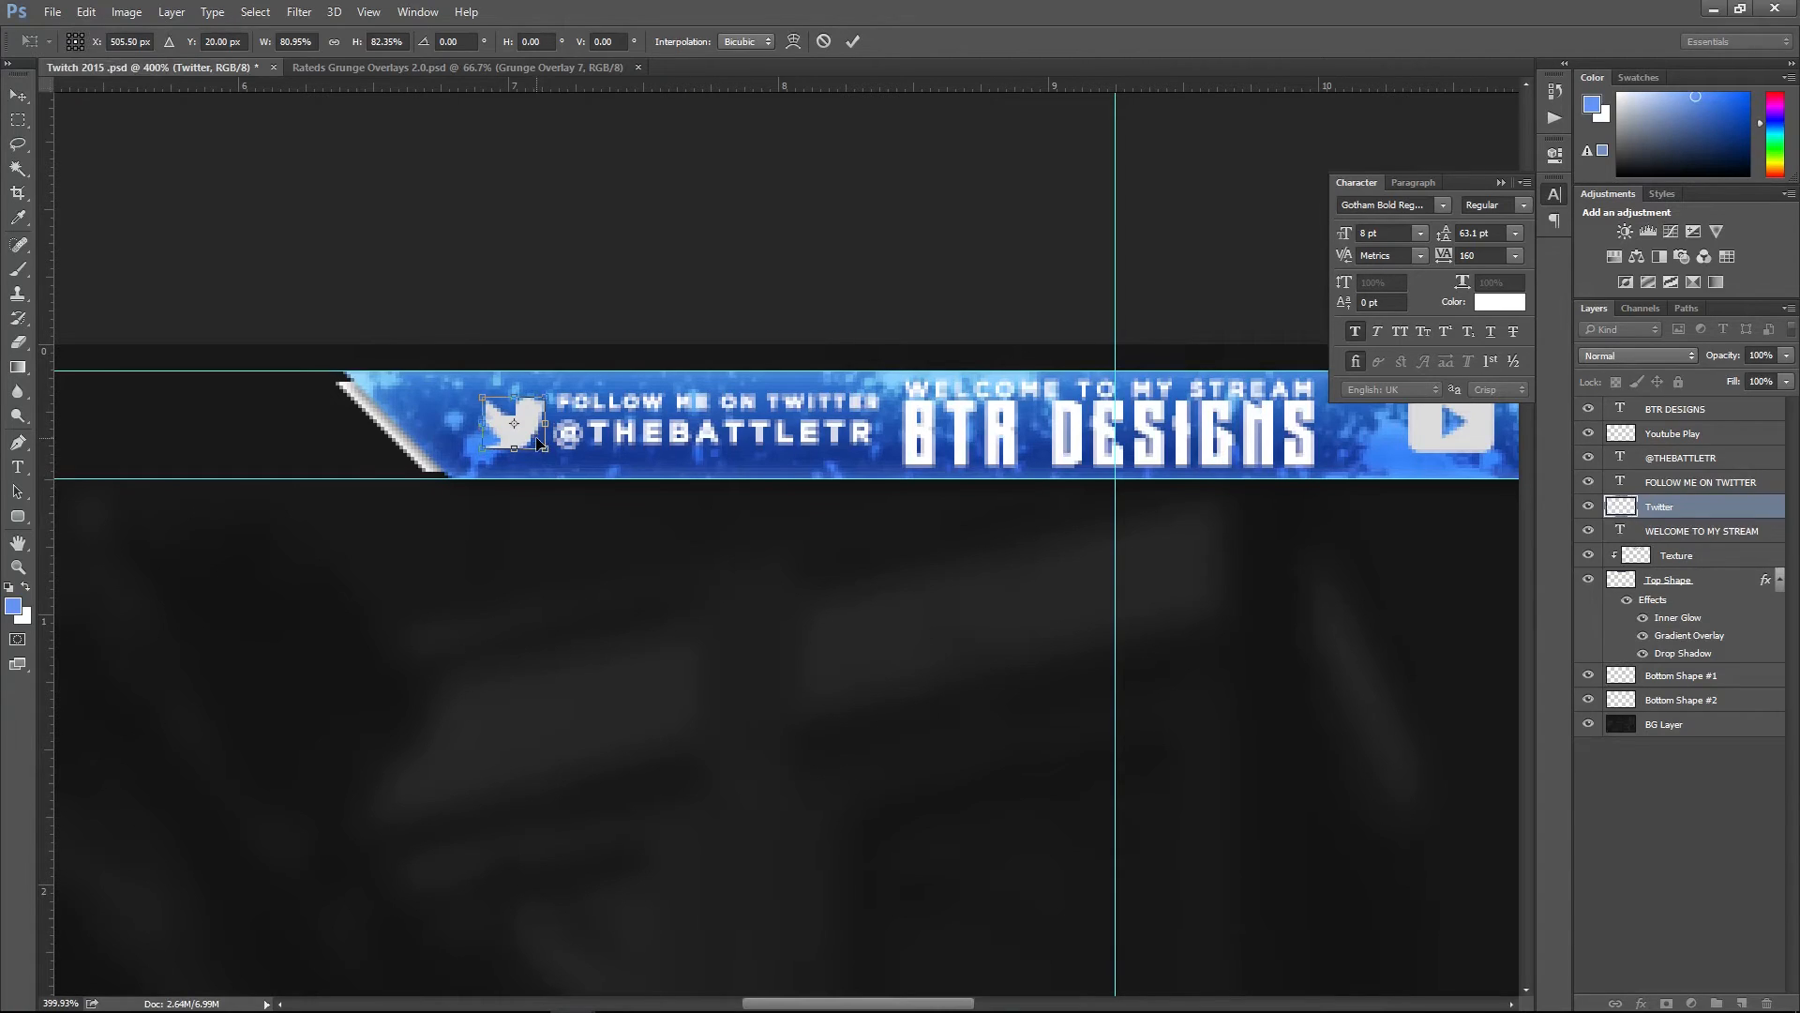
{"action": "key", "text": "Down"}
{"action": "key", "text": "Down"}
{"action": "key", "text": "Return"}
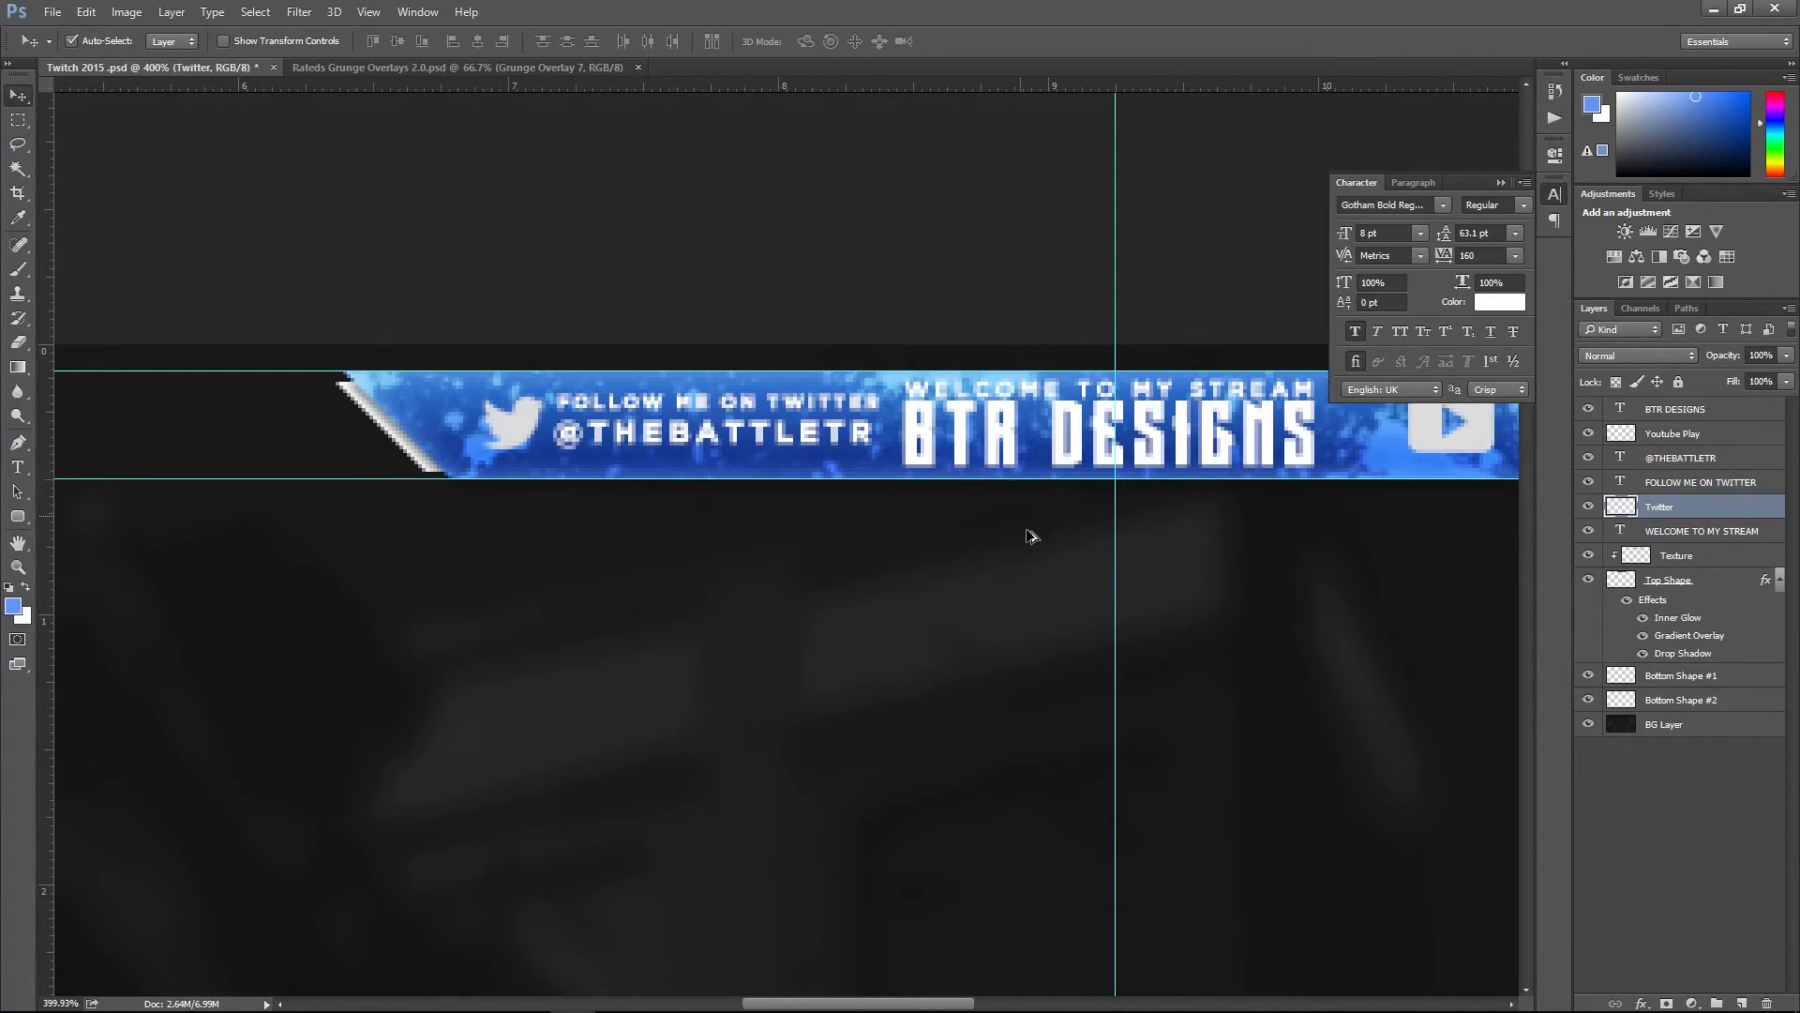
{"action": "scroll", "coordinate": [1028, 531], "scroll_direction": "down", "scroll_amount": 3}
{"action": "scroll", "coordinate": [604, 451], "scroll_direction": "down", "scroll_amount": 1}
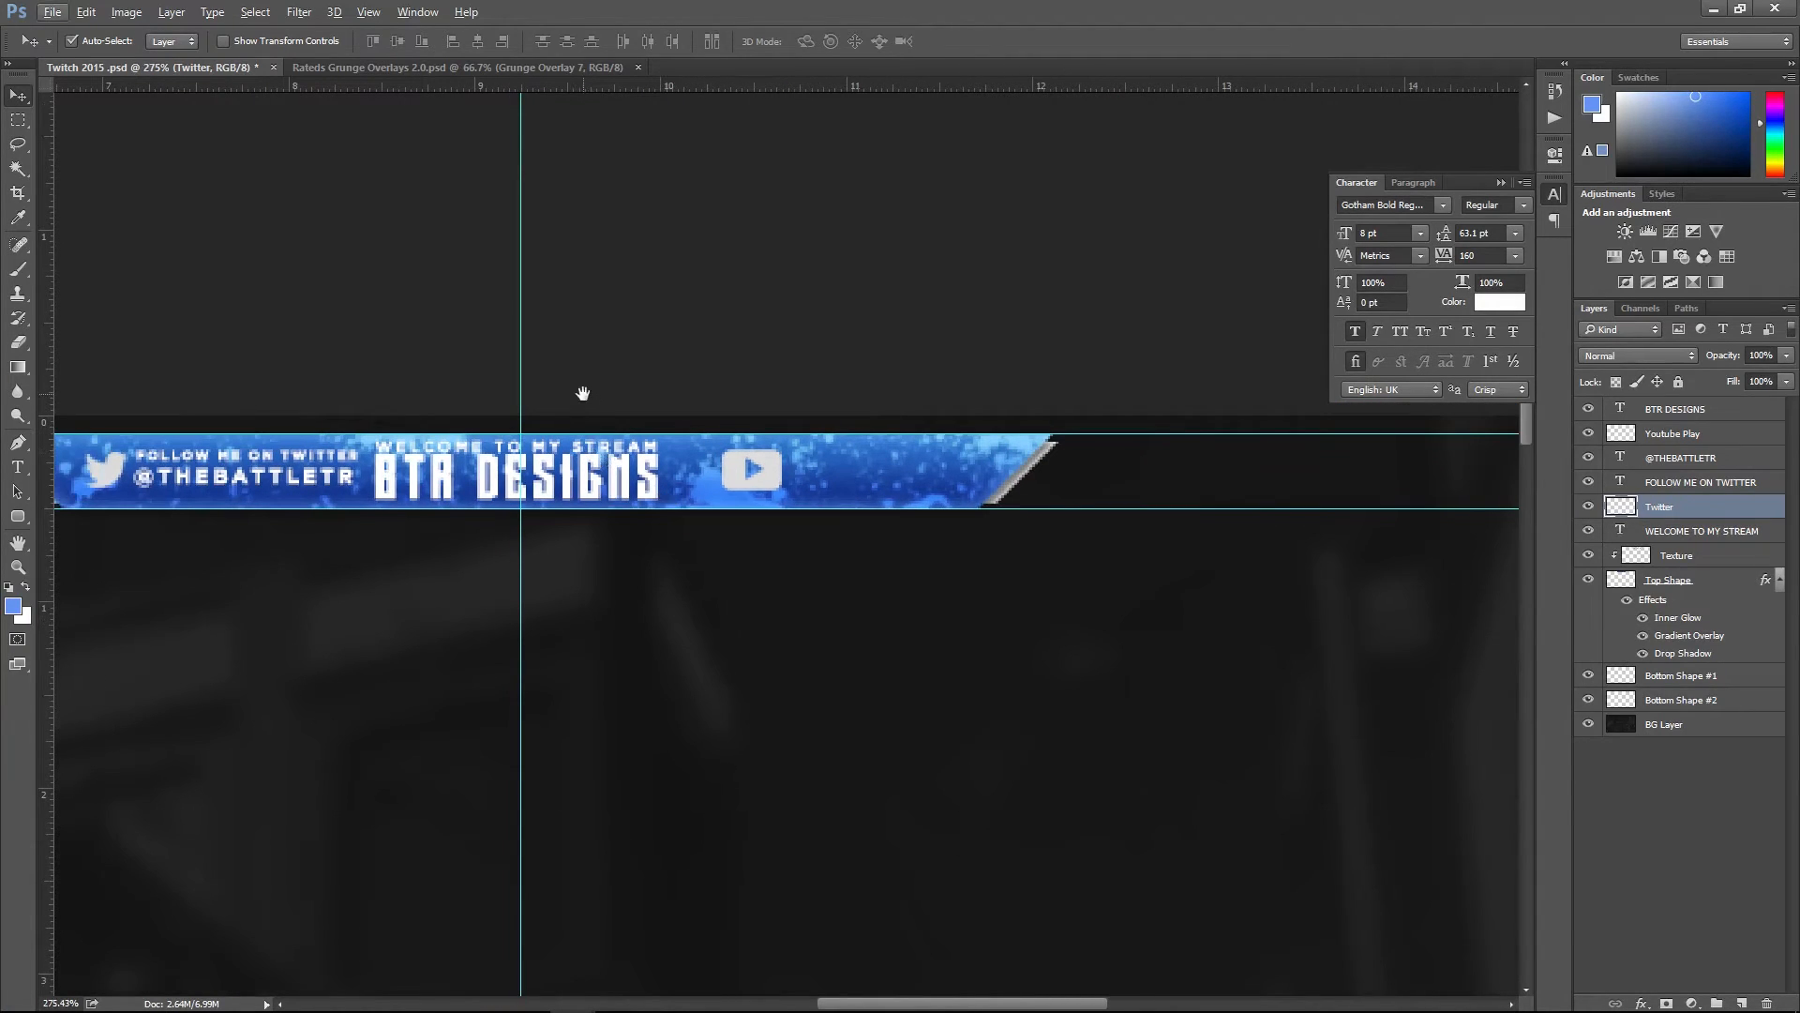
{"action": "left_click_drag", "start_coordinate": [583, 393], "coordinate": [695, 457]}
{"action": "left_click", "coordinate": [1674, 484]}
{"action": "left_click", "coordinate": [1673, 484]}
{"action": "left_click", "coordinate": [1692, 457], "text": "ctrl"}
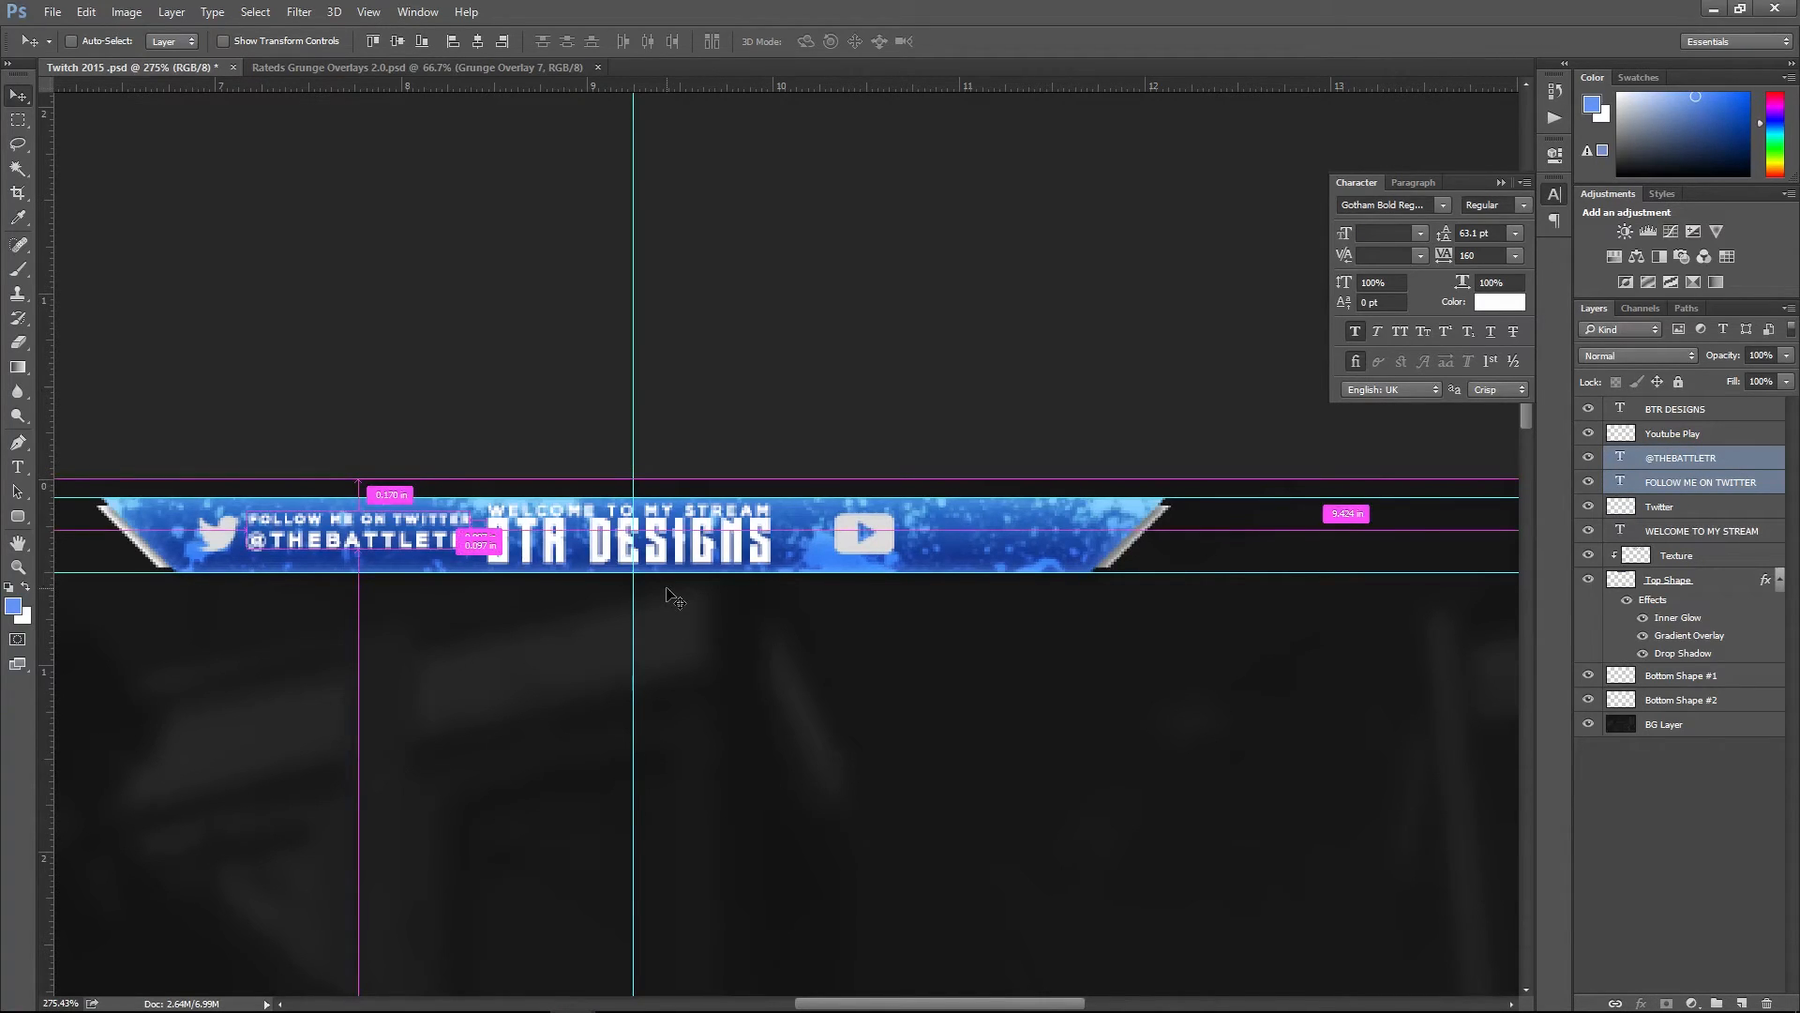
{"action": "key", "text": "ctrl+j"}
{"action": "key", "text": "ctrl+t"}
{"action": "left_click_drag", "start_coordinate": [460, 550], "coordinate": [750, 551]}
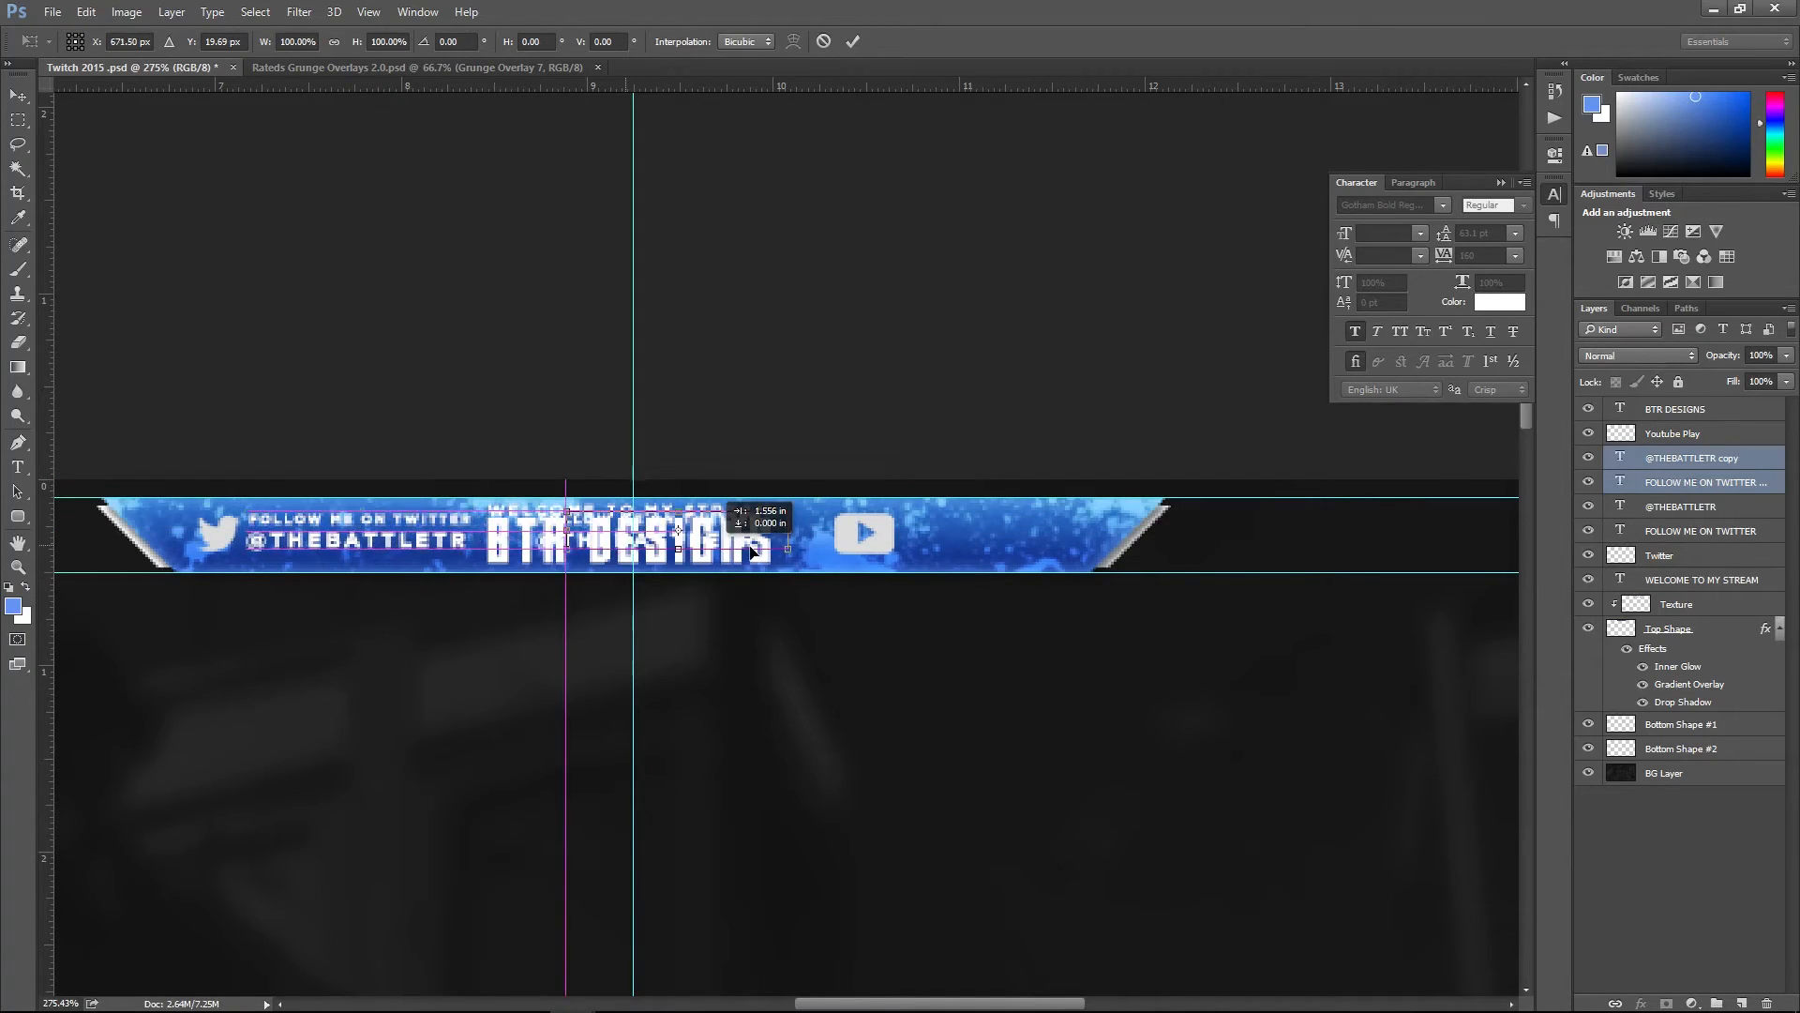
{"action": "left_click_drag", "start_coordinate": [750, 552], "coordinate": [1095, 552]}
{"action": "key", "text": "Return"}
- Replace the copied FOLLOW ME ON TWITTER text with "SUBSCRIBE ON YOUTUBE"
{"action": "left_click", "coordinate": [18, 468]}
{"action": "left_click_drag", "start_coordinate": [900, 514], "coordinate": [1313, 559]}
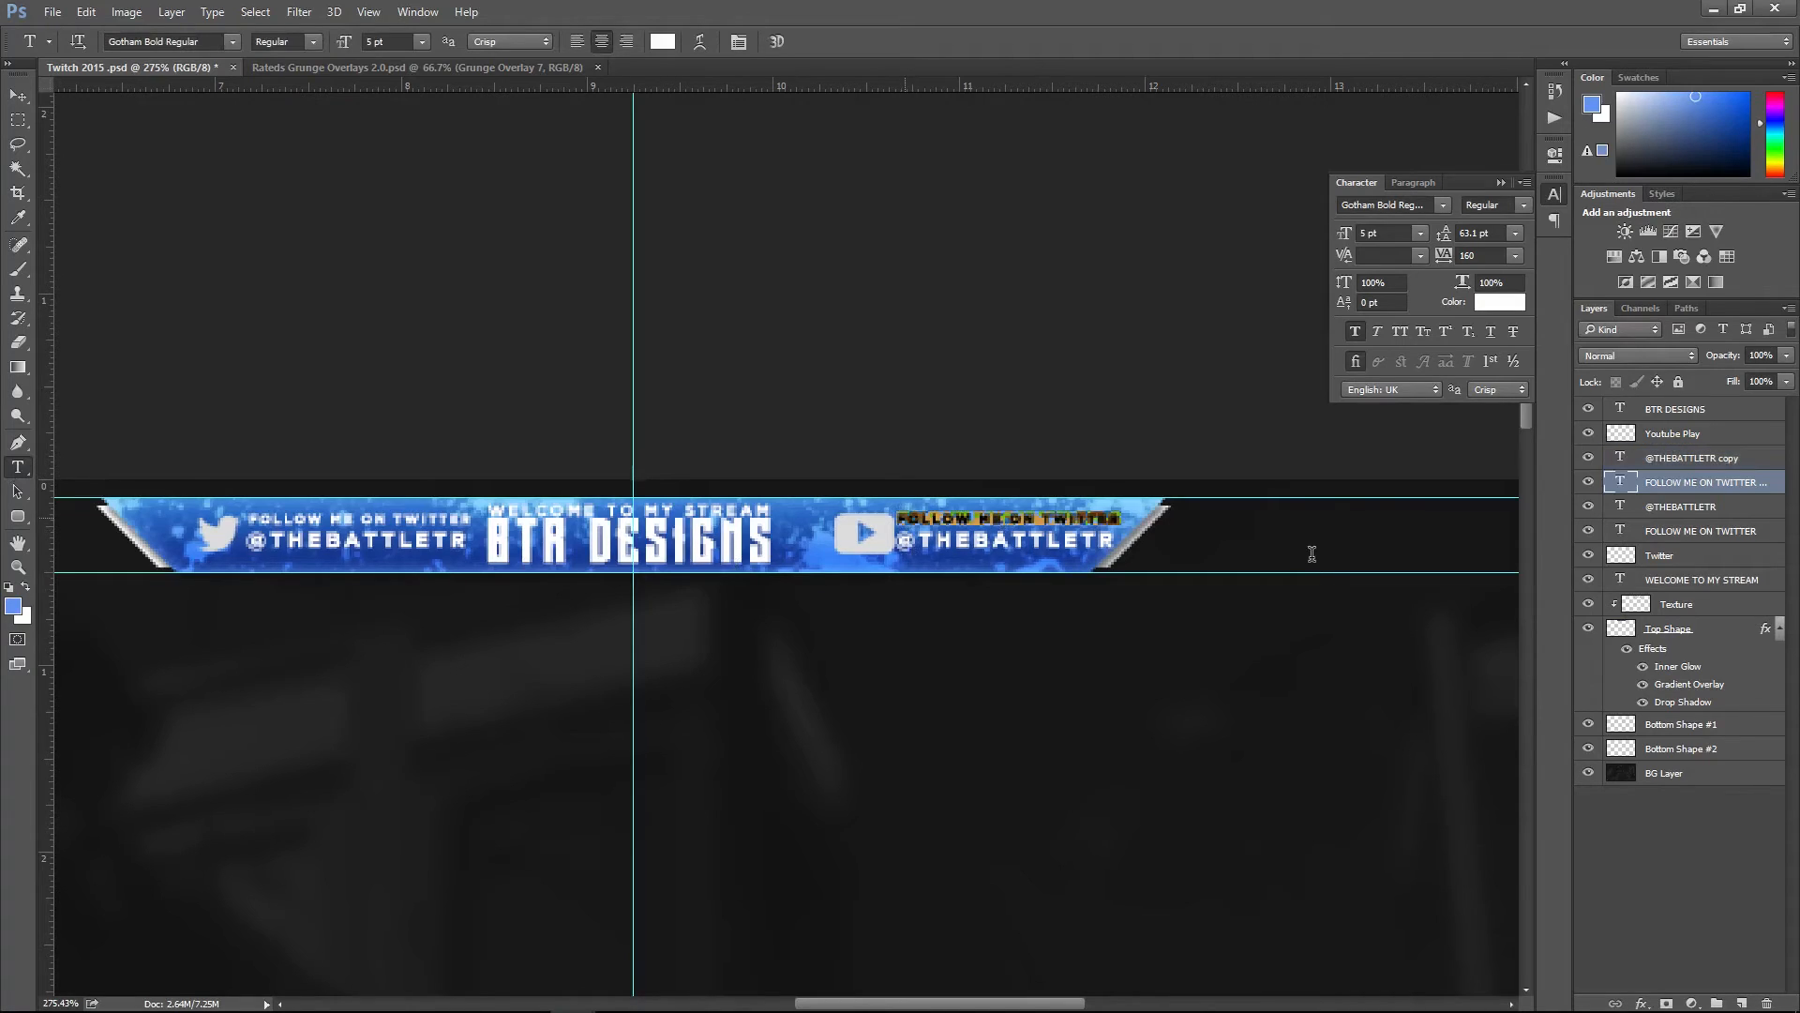
{"action": "type", "text": "SUBSCRIBE ON"}
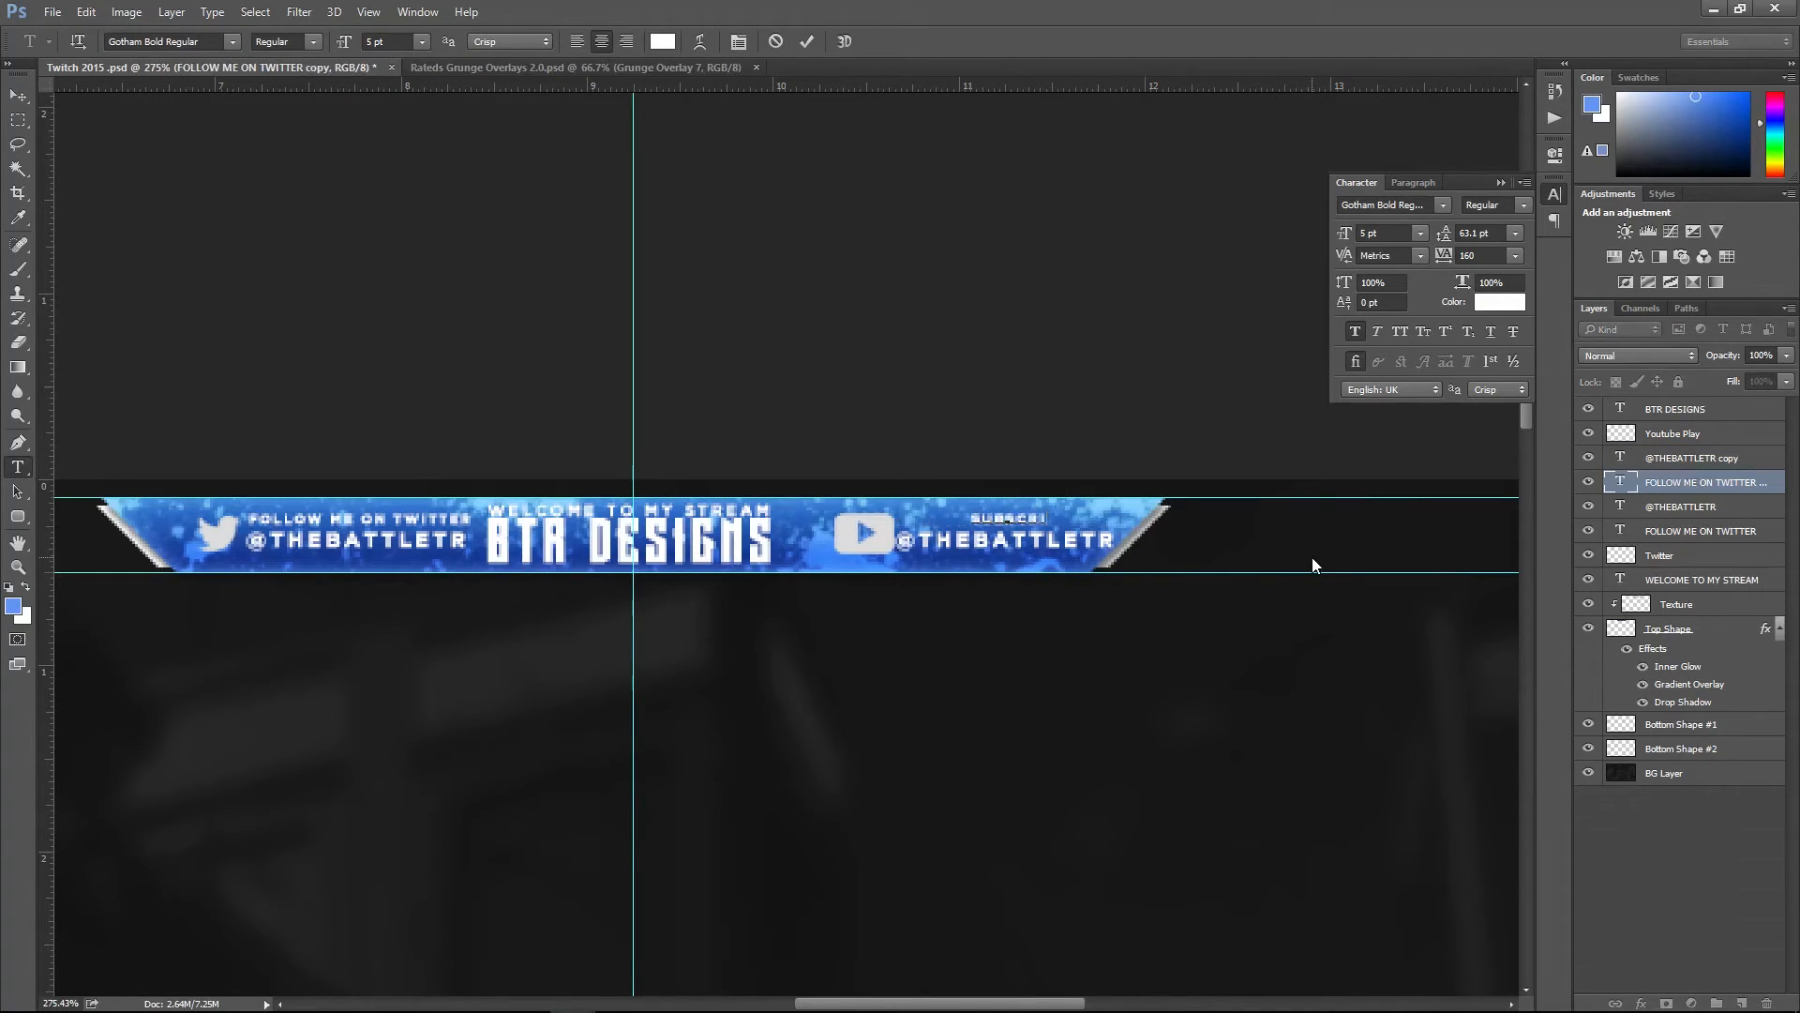
{"action": "type", "text": " YOUTUBE"}
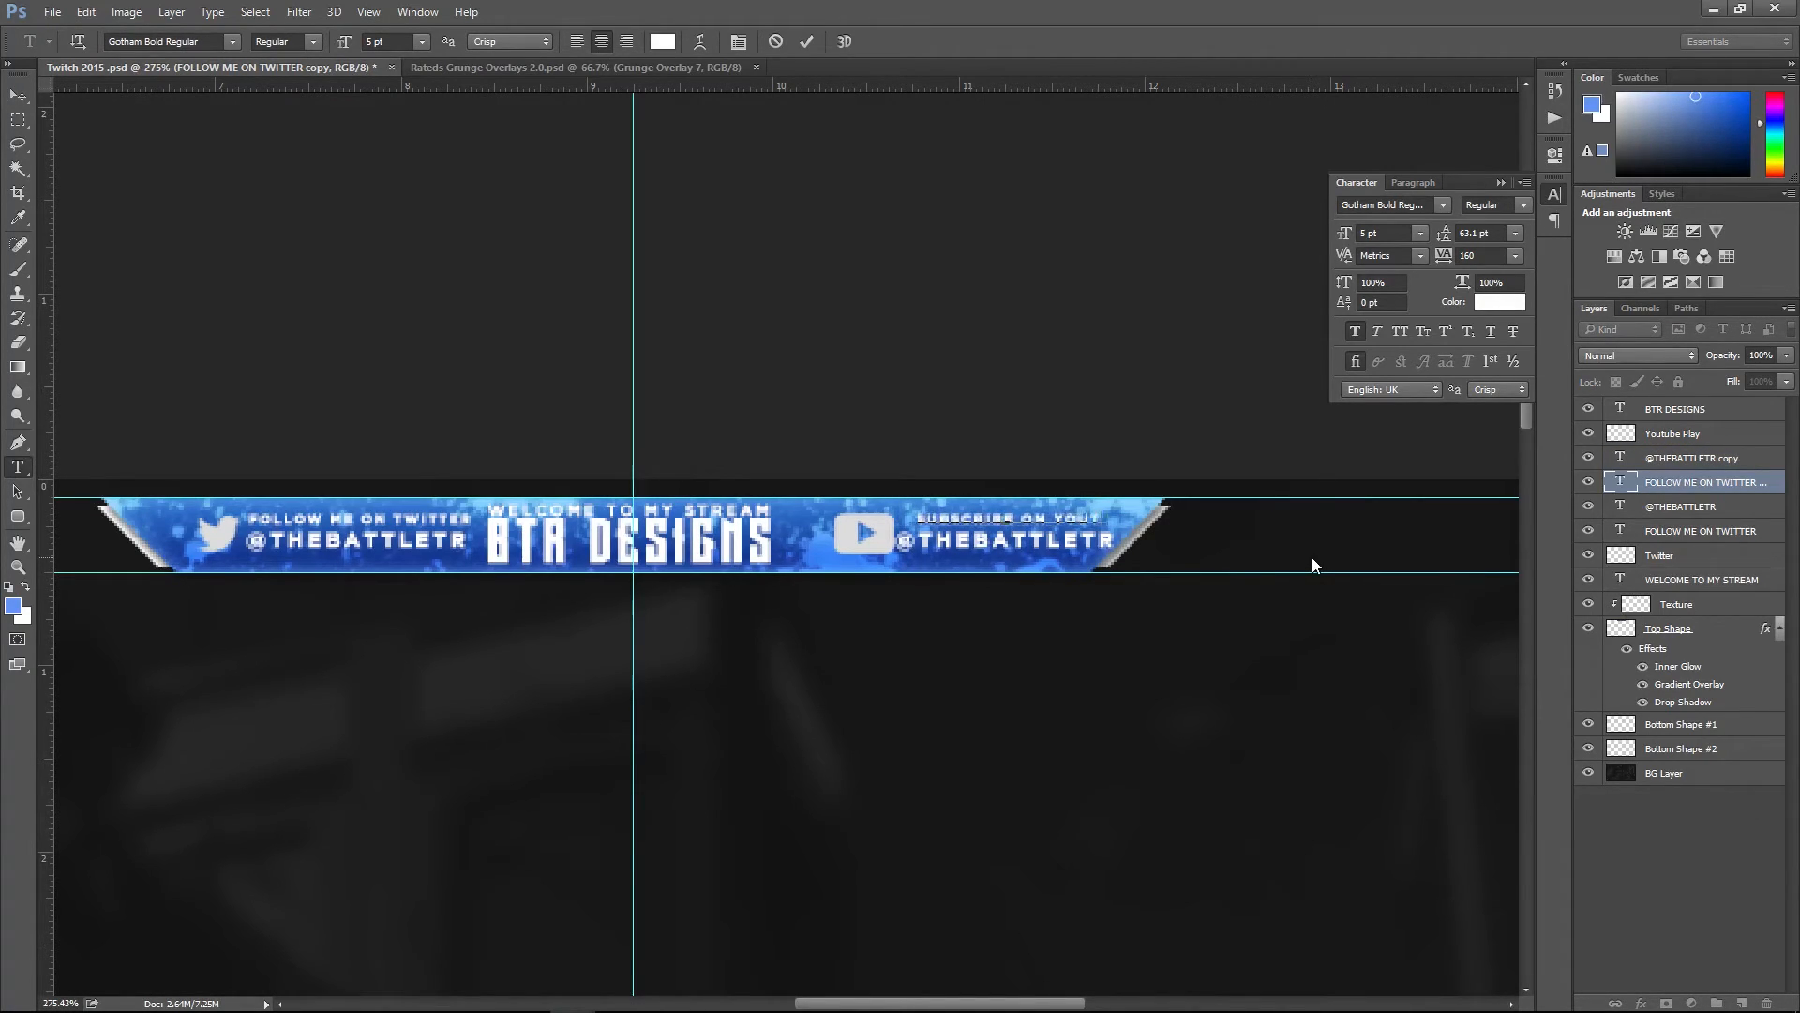
{"action": "left_click", "coordinate": [18, 95]}
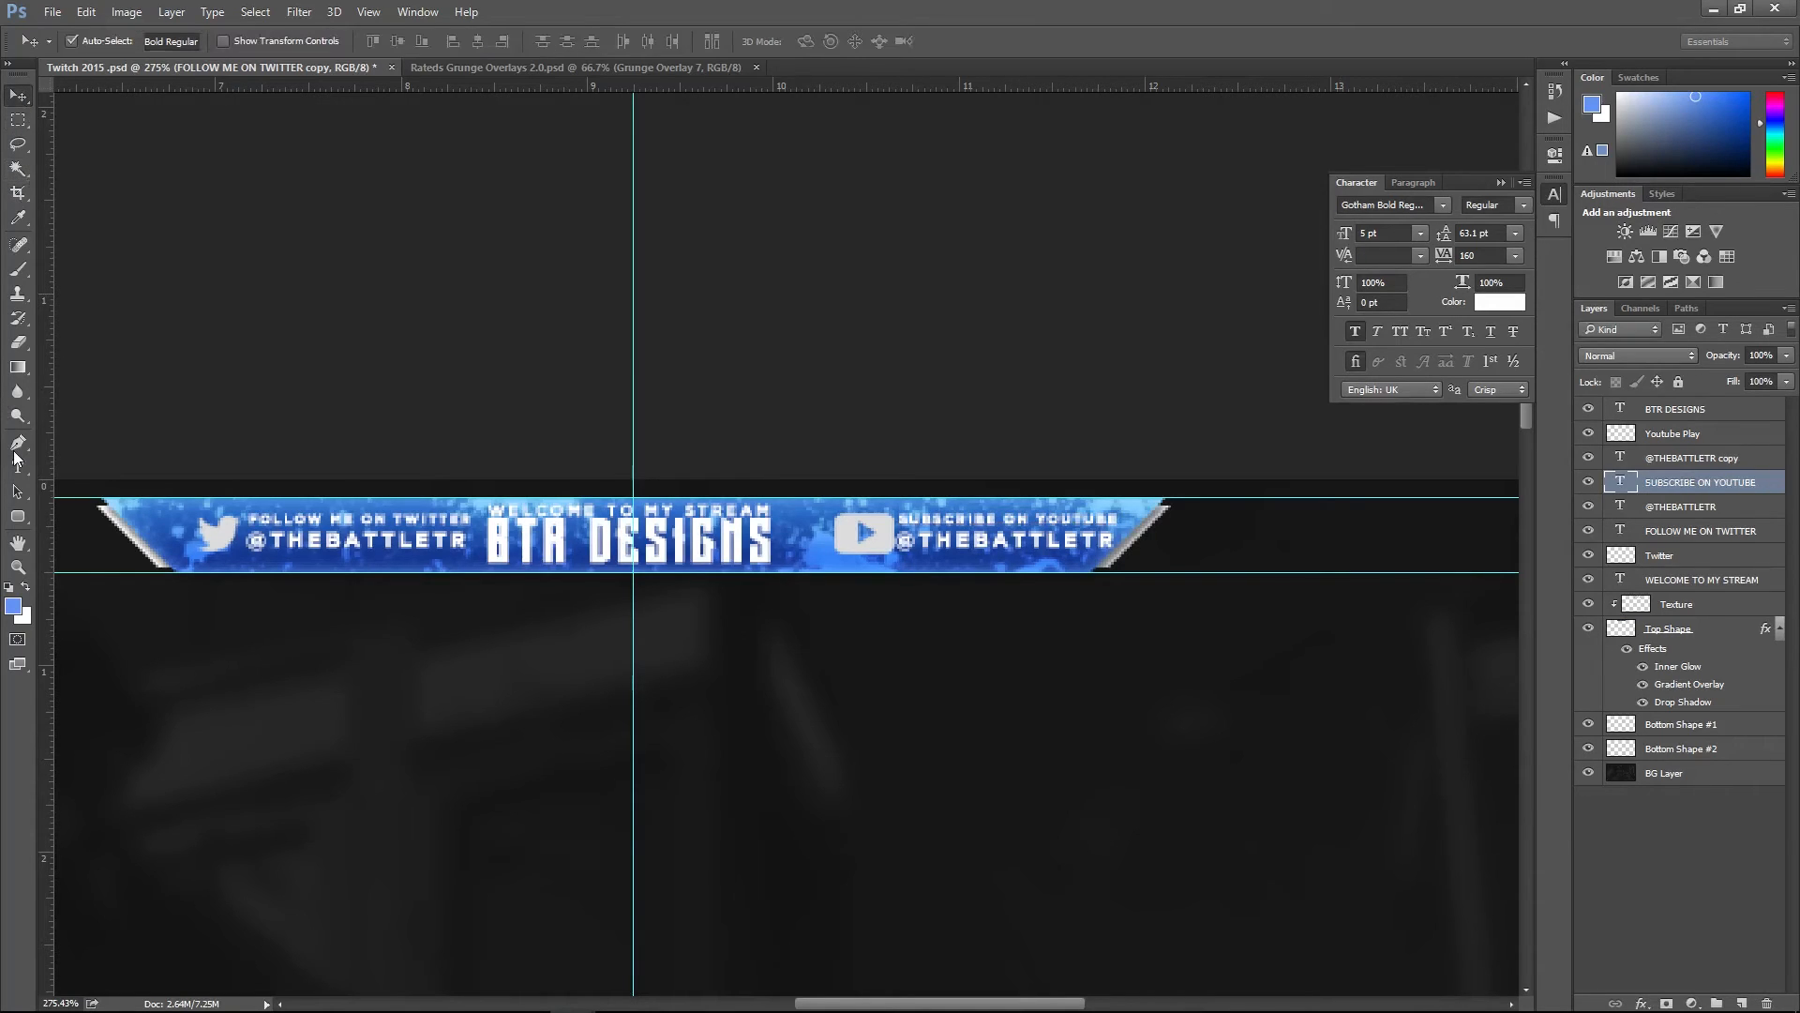
{"action": "left_click", "coordinate": [18, 466]}
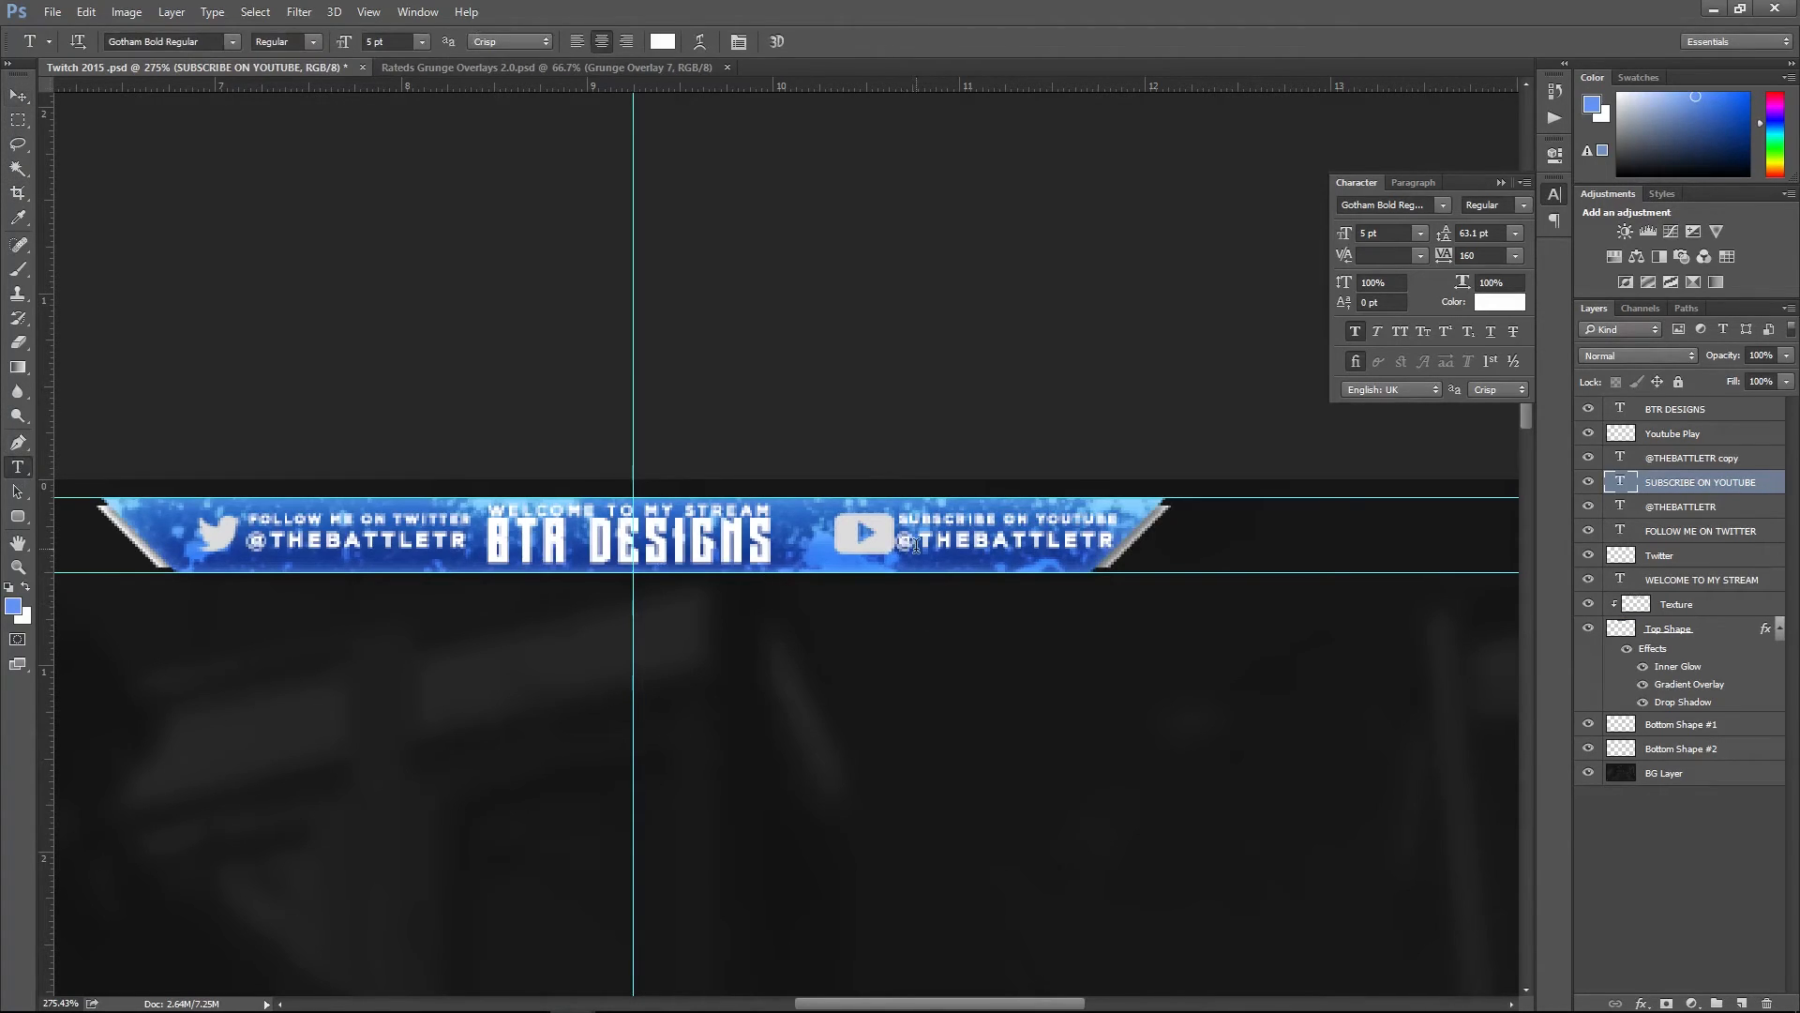
{"action": "left_click_drag", "start_coordinate": [900, 543], "coordinate": [1358, 559]}
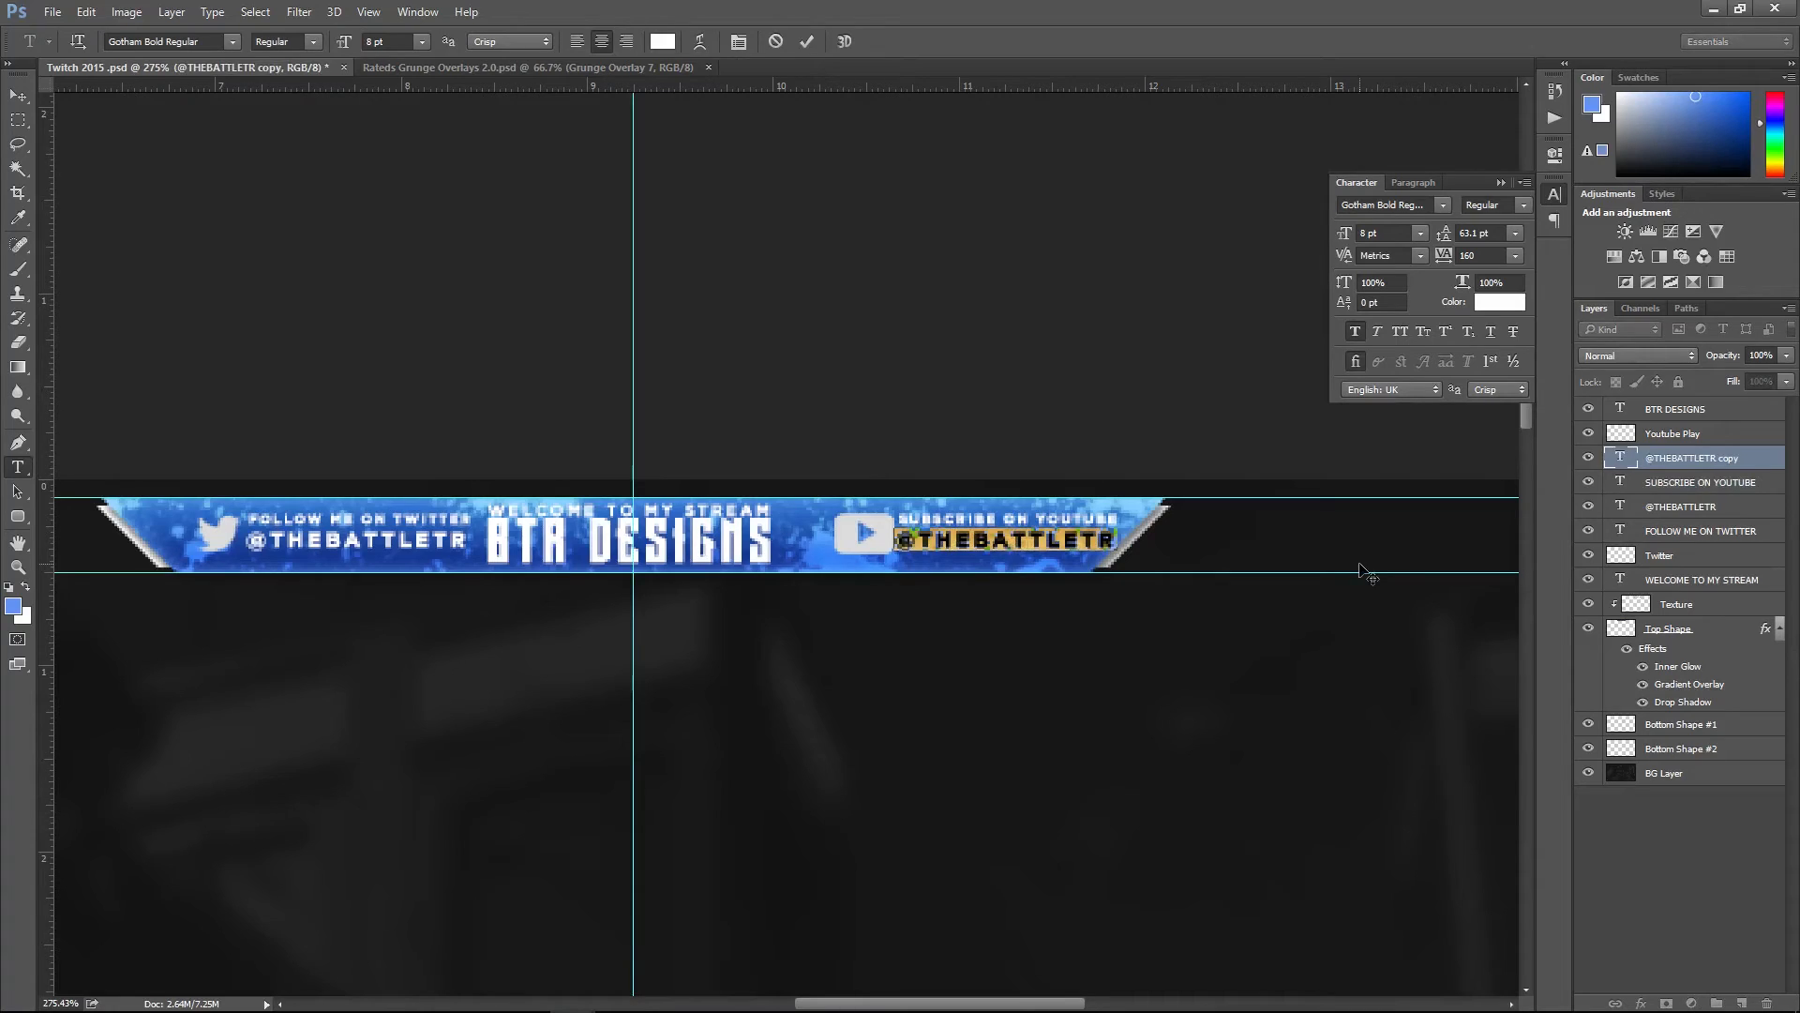
{"action": "type", "text": "/BTRDESIGNS"}
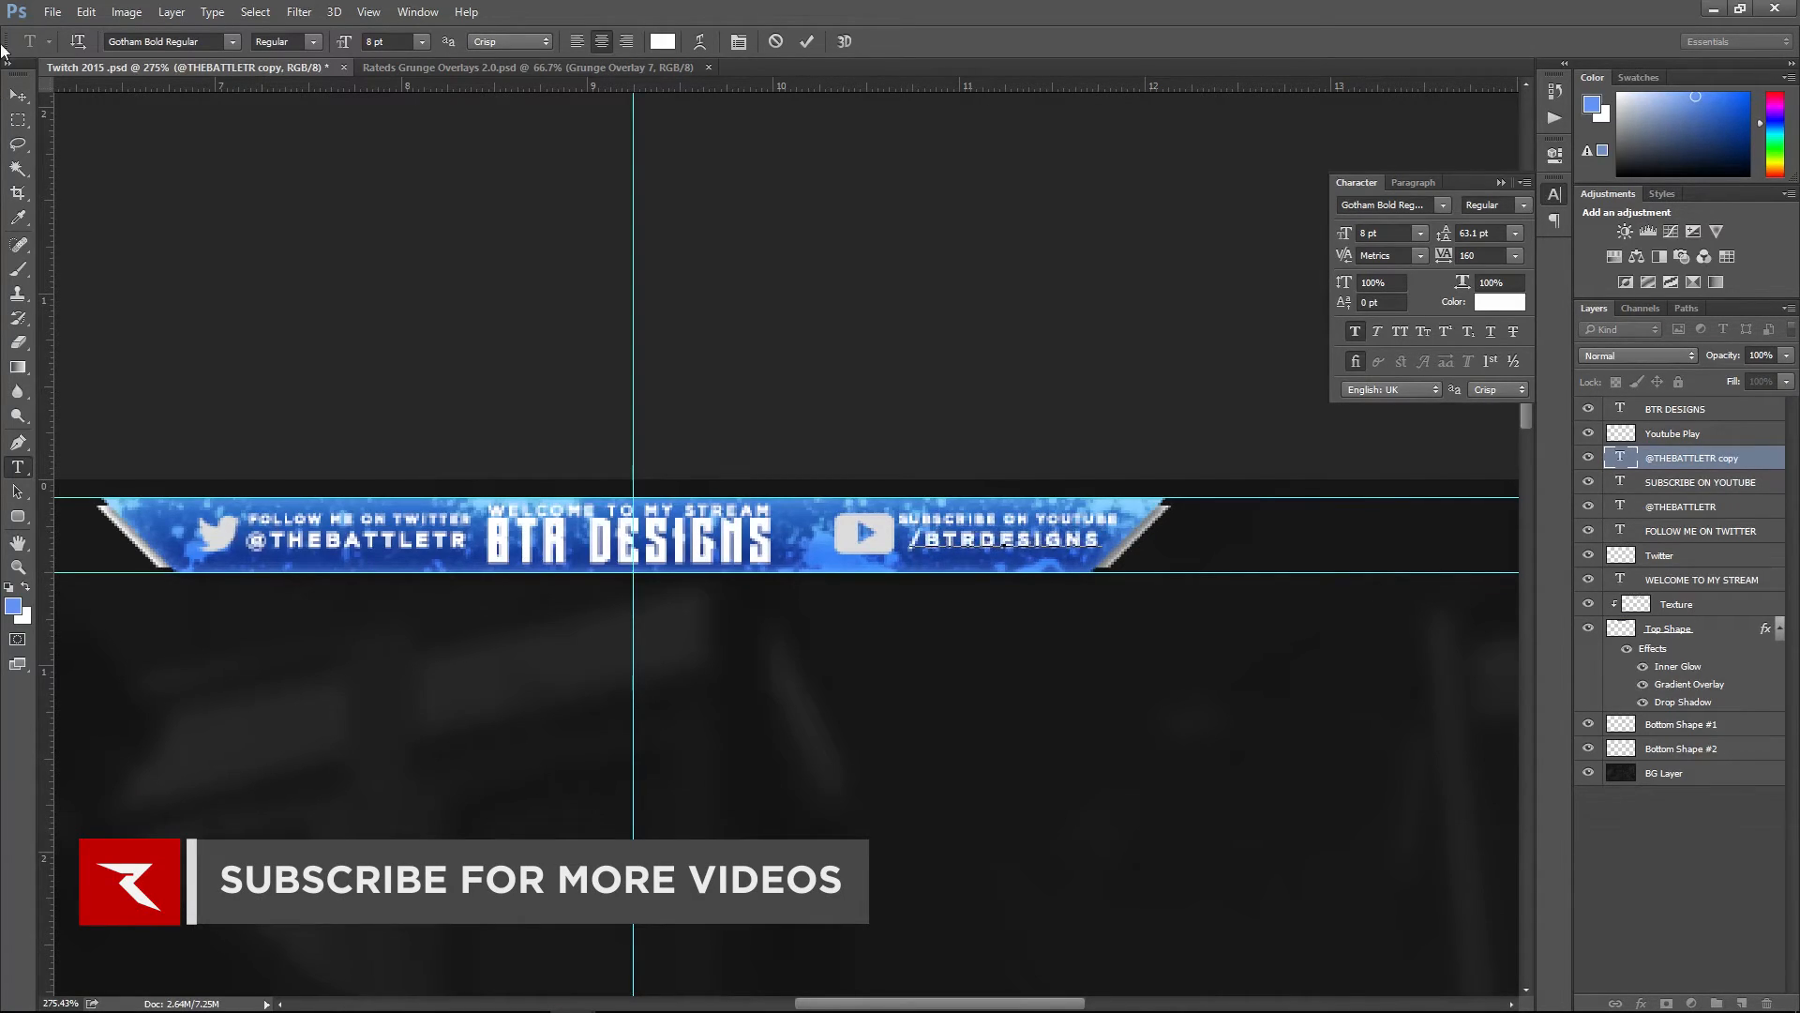
{"action": "left_click", "coordinate": [19, 95]}
{"action": "key", "text": "Left"}
{"action": "key", "text": "Left"}
{"action": "key", "text": "Left"}
{"action": "key", "text": "Left"}
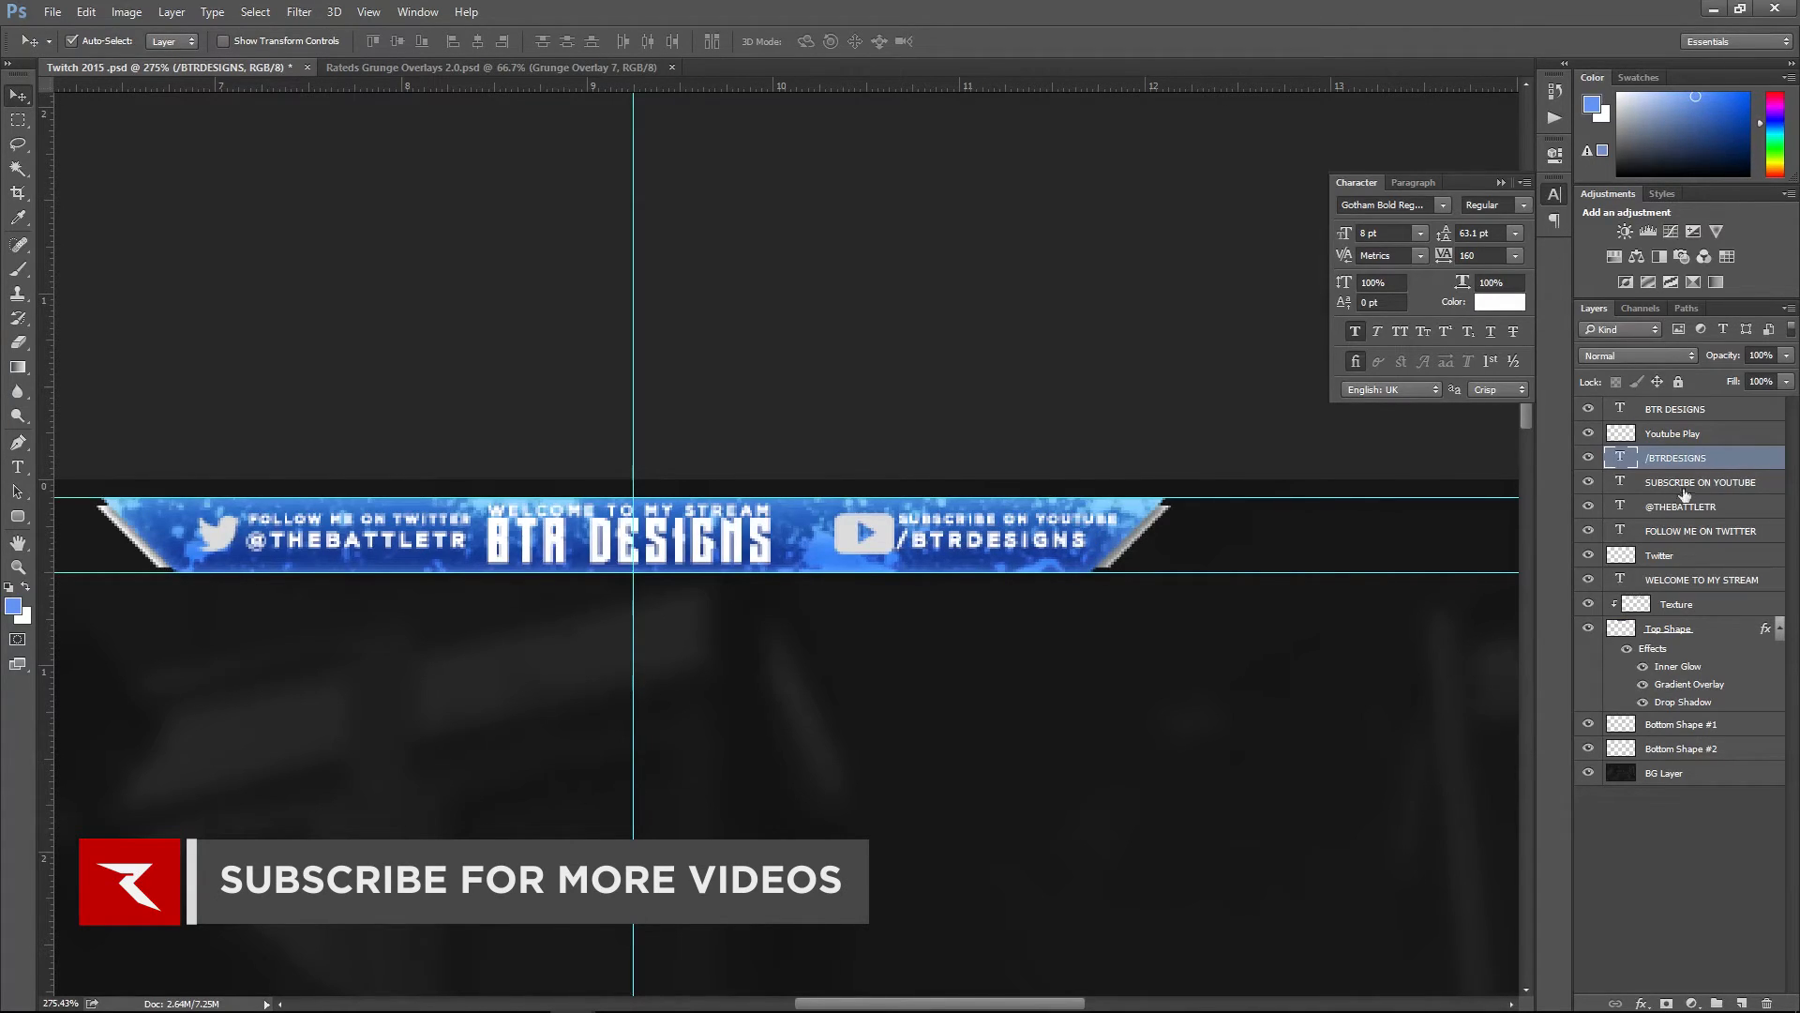
- Nudge the Youtube Play icon slightly left, away from its captions
{"action": "left_click", "coordinate": [1700, 439]}
{"action": "key", "text": "Left"}
{"action": "key", "text": "Left"}
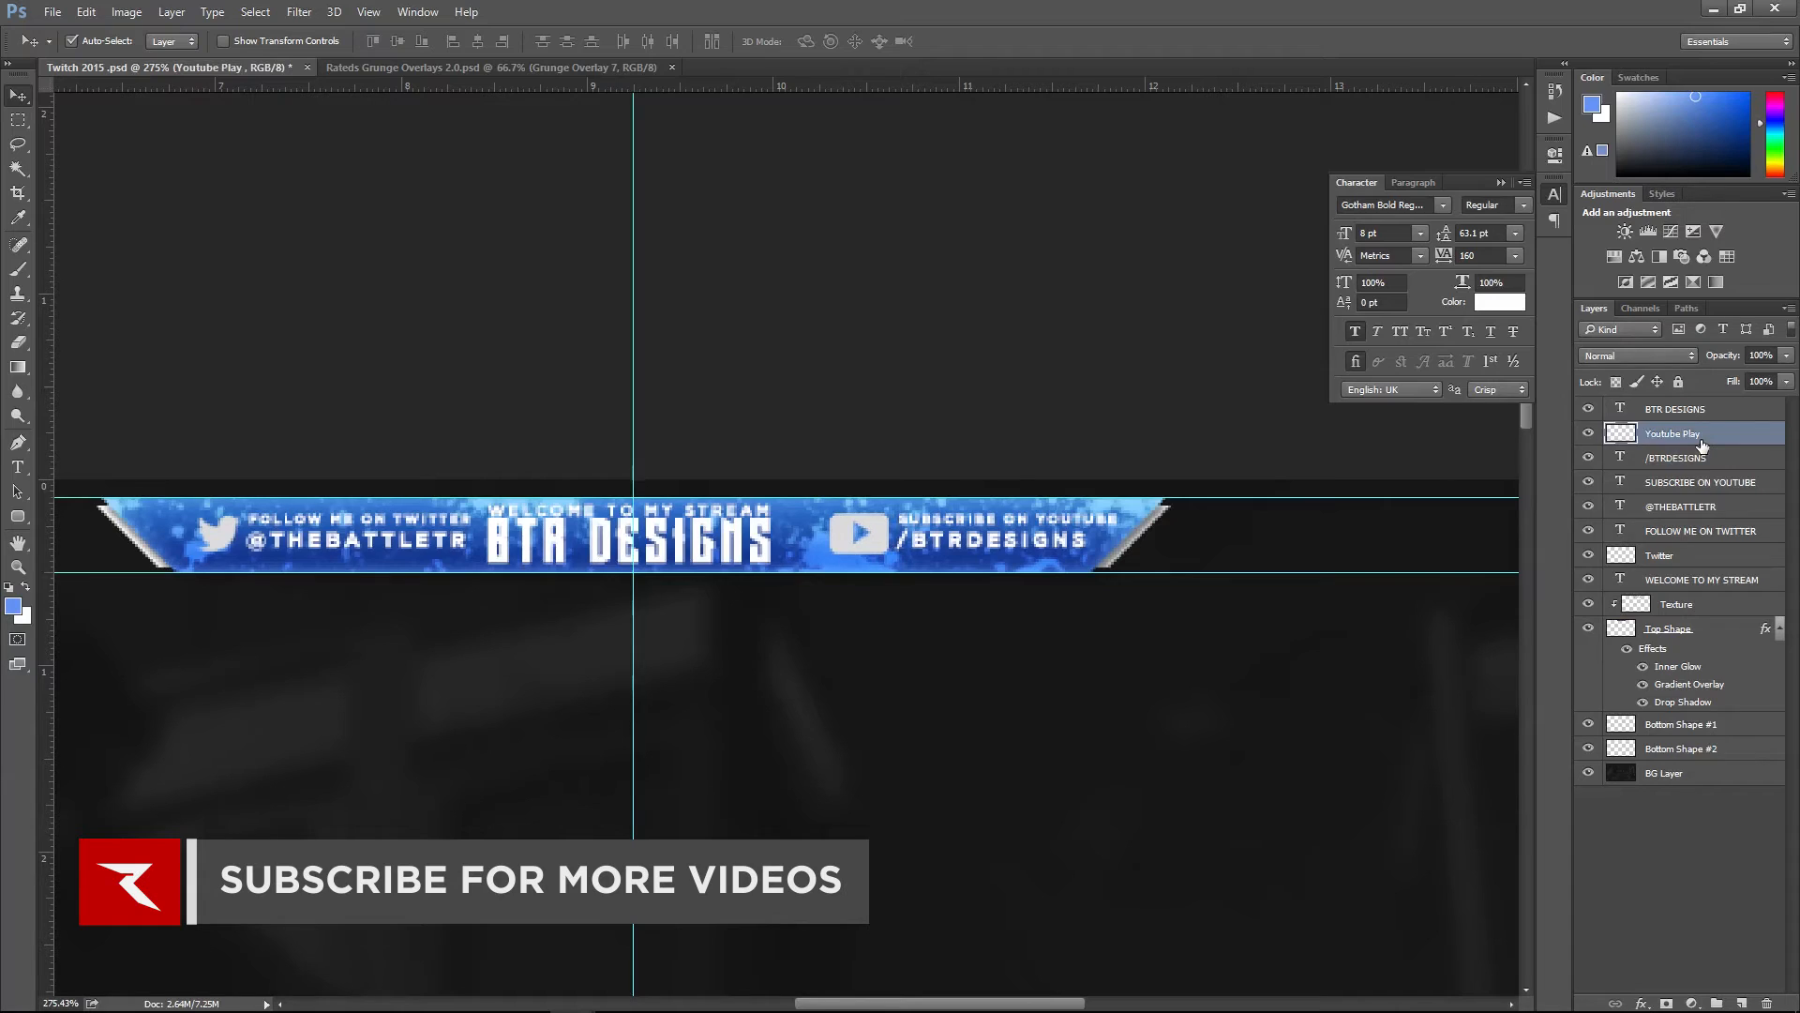
- Create a new layer directly above BG Layer and name it "GLOW"
{"action": "scroll", "coordinate": [476, 525], "scroll_direction": "down", "scroll_amount": 3}
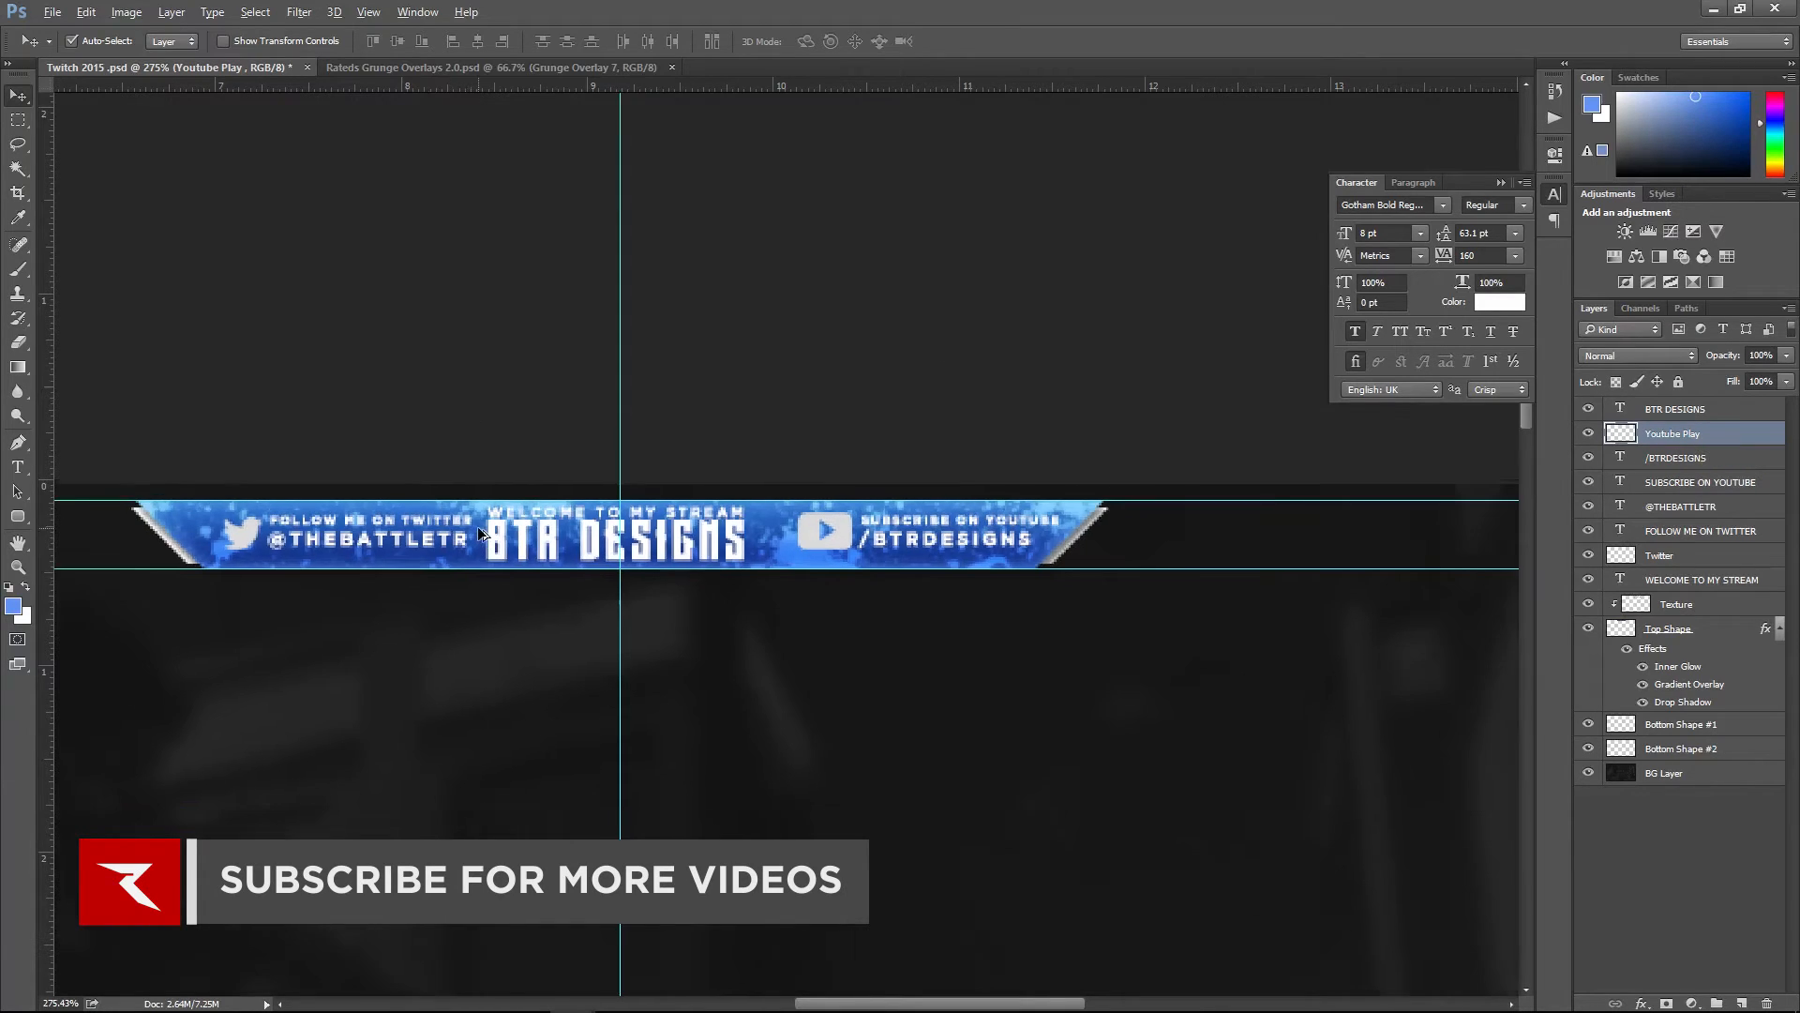
{"action": "scroll", "coordinate": [651, 497], "scroll_direction": "down", "scroll_amount": 2}
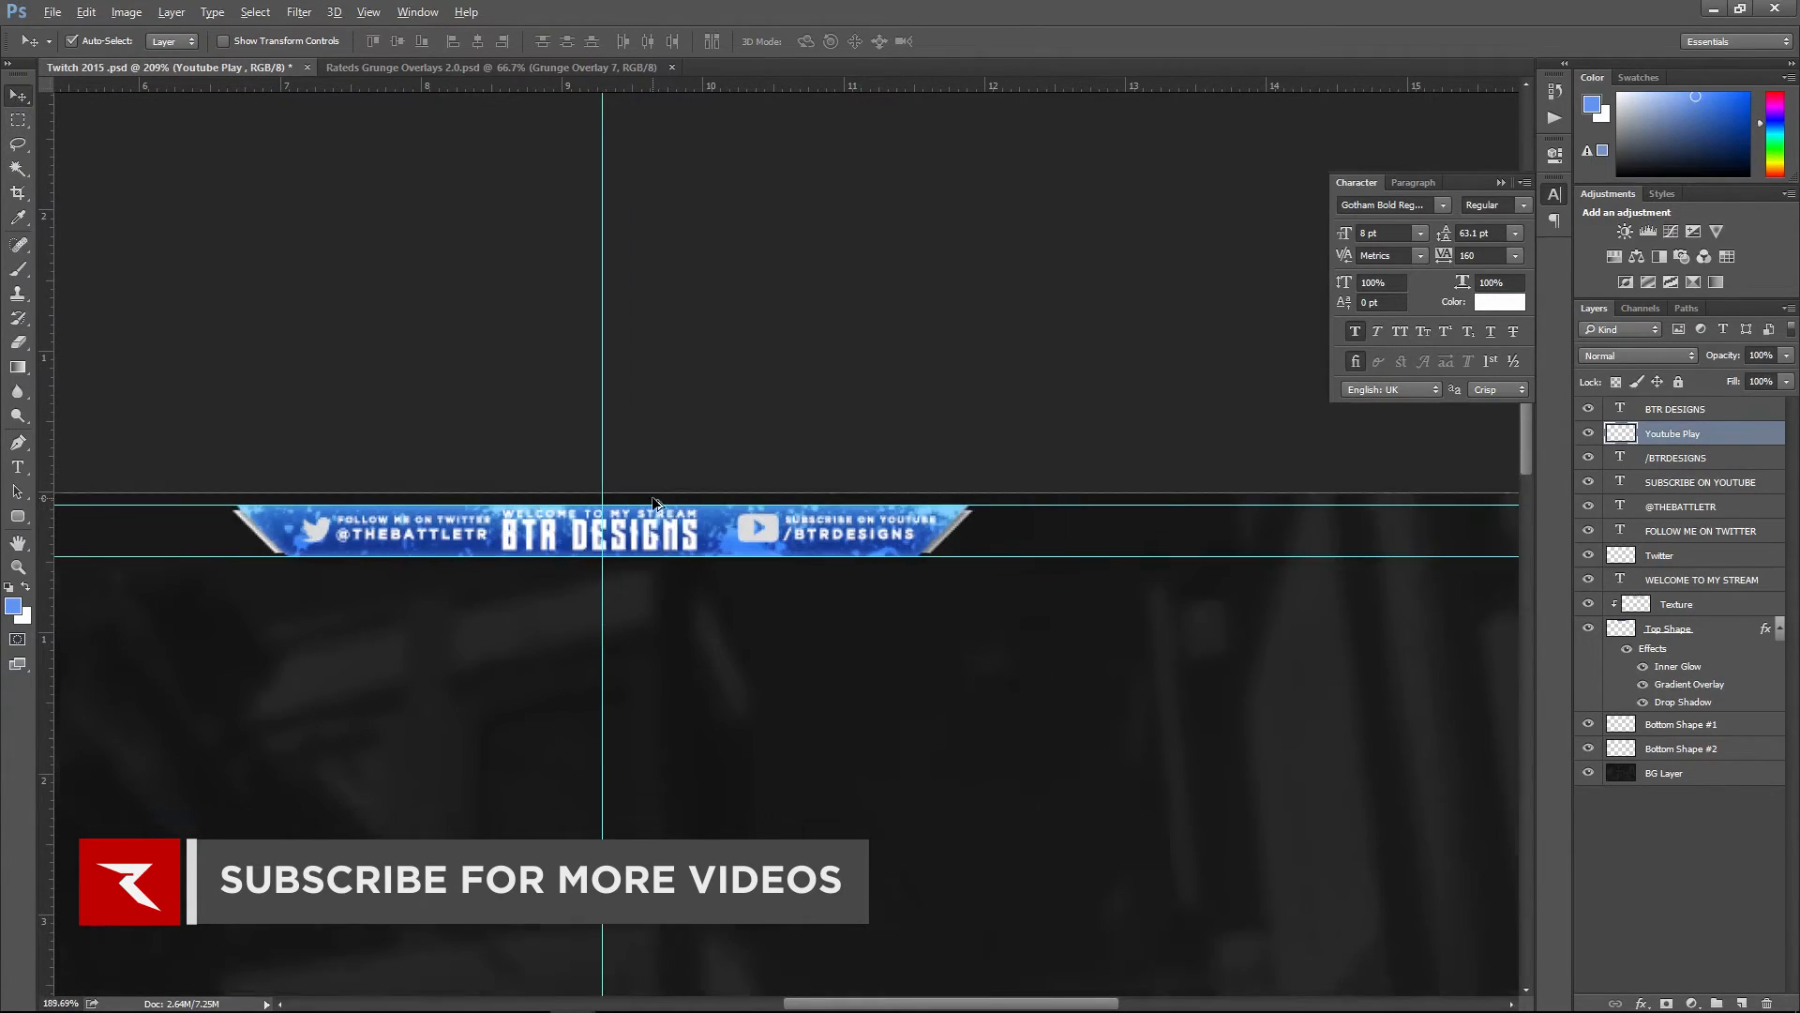
{"action": "scroll", "coordinate": [431, 439], "scroll_direction": "up", "scroll_amount": 2}
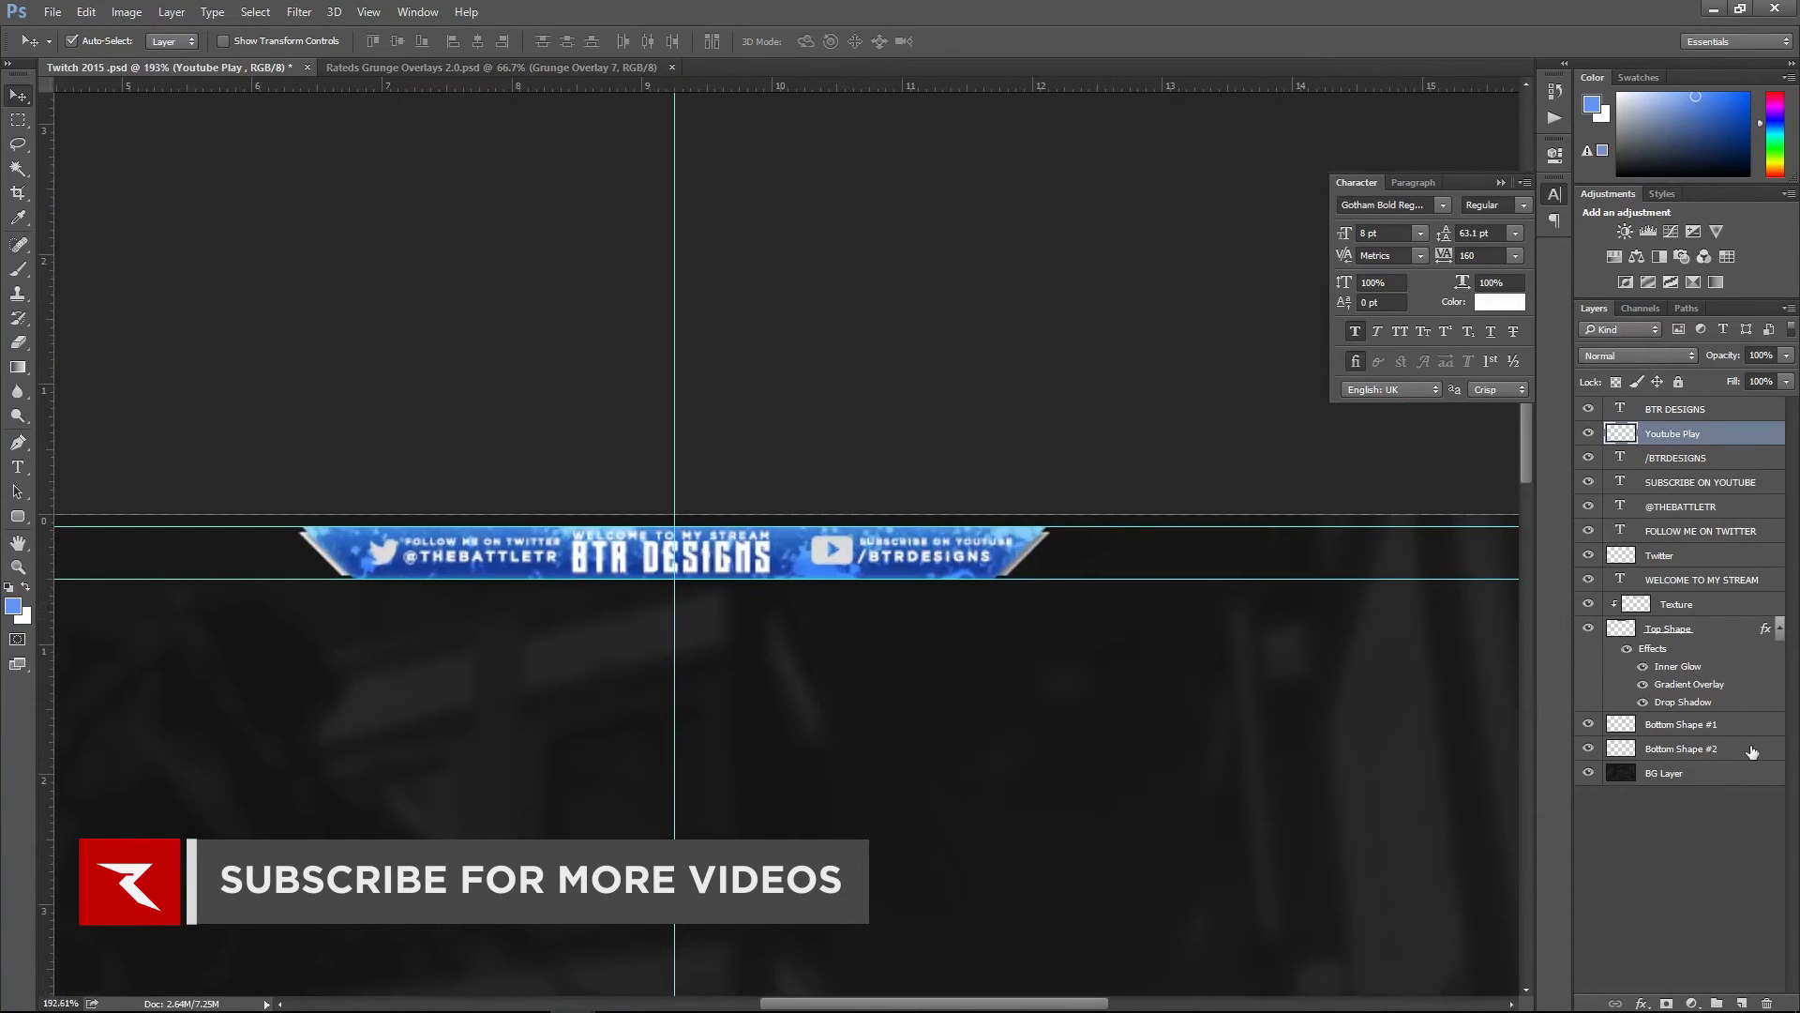
{"action": "left_click", "coordinate": [1720, 772]}
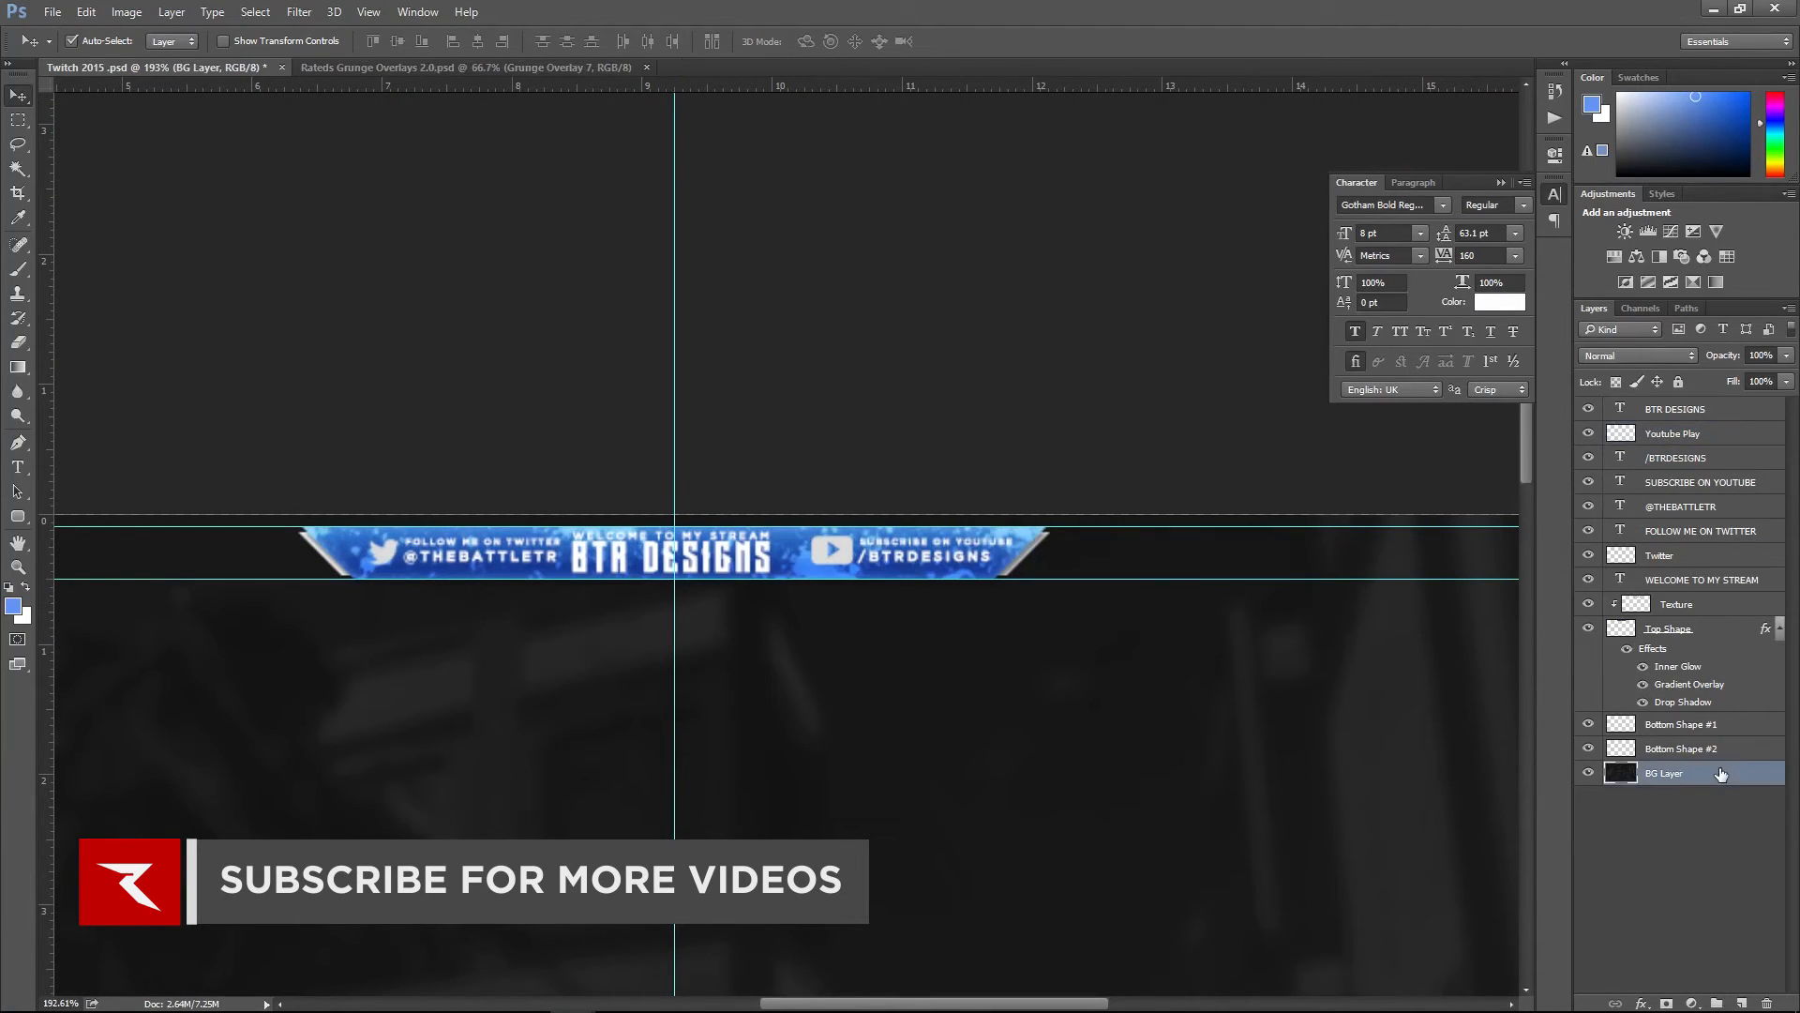
{"action": "left_click", "coordinate": [1739, 1004]}
{"action": "double_click", "coordinate": [1669, 773]}
{"action": "type", "text": "GLOW"}
{"action": "key", "text": "Return"}
{"action": "left_click", "coordinate": [1686, 831]}
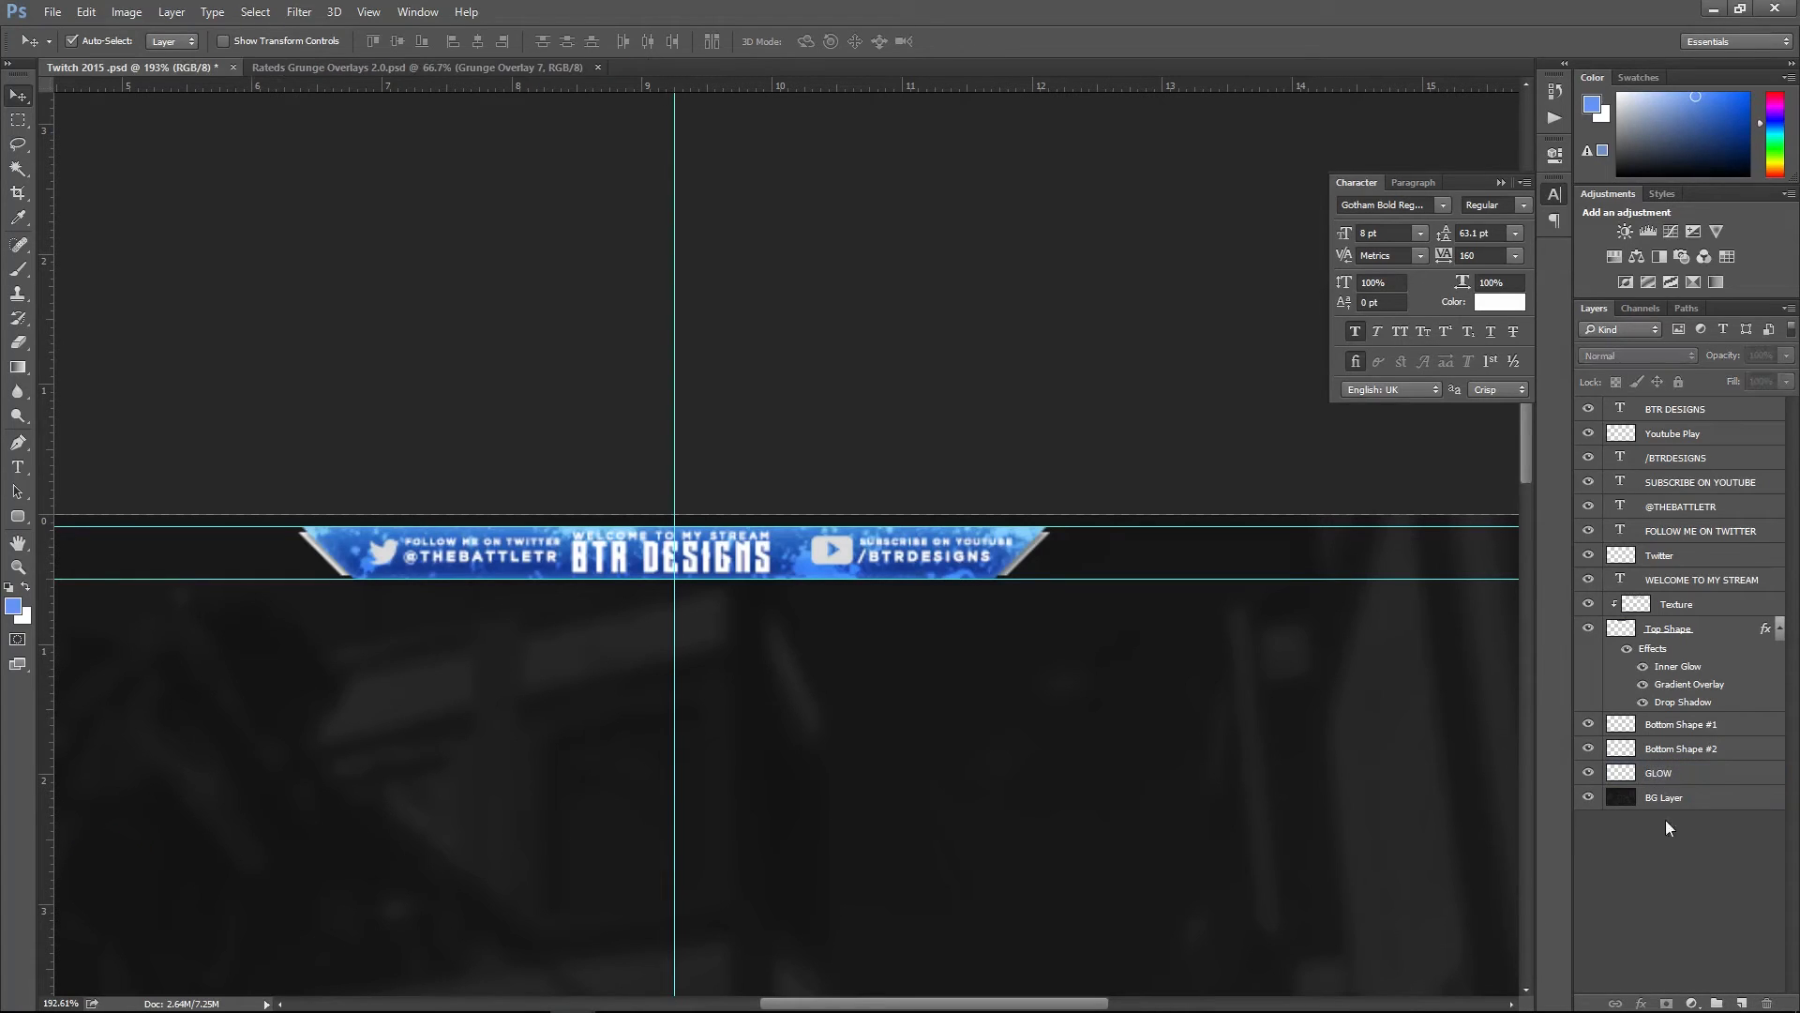
- Paint a soft blue glow behind the entire top bar on the GLOW layer using a size 40 brush
{"action": "left_click", "coordinate": [17, 269]}
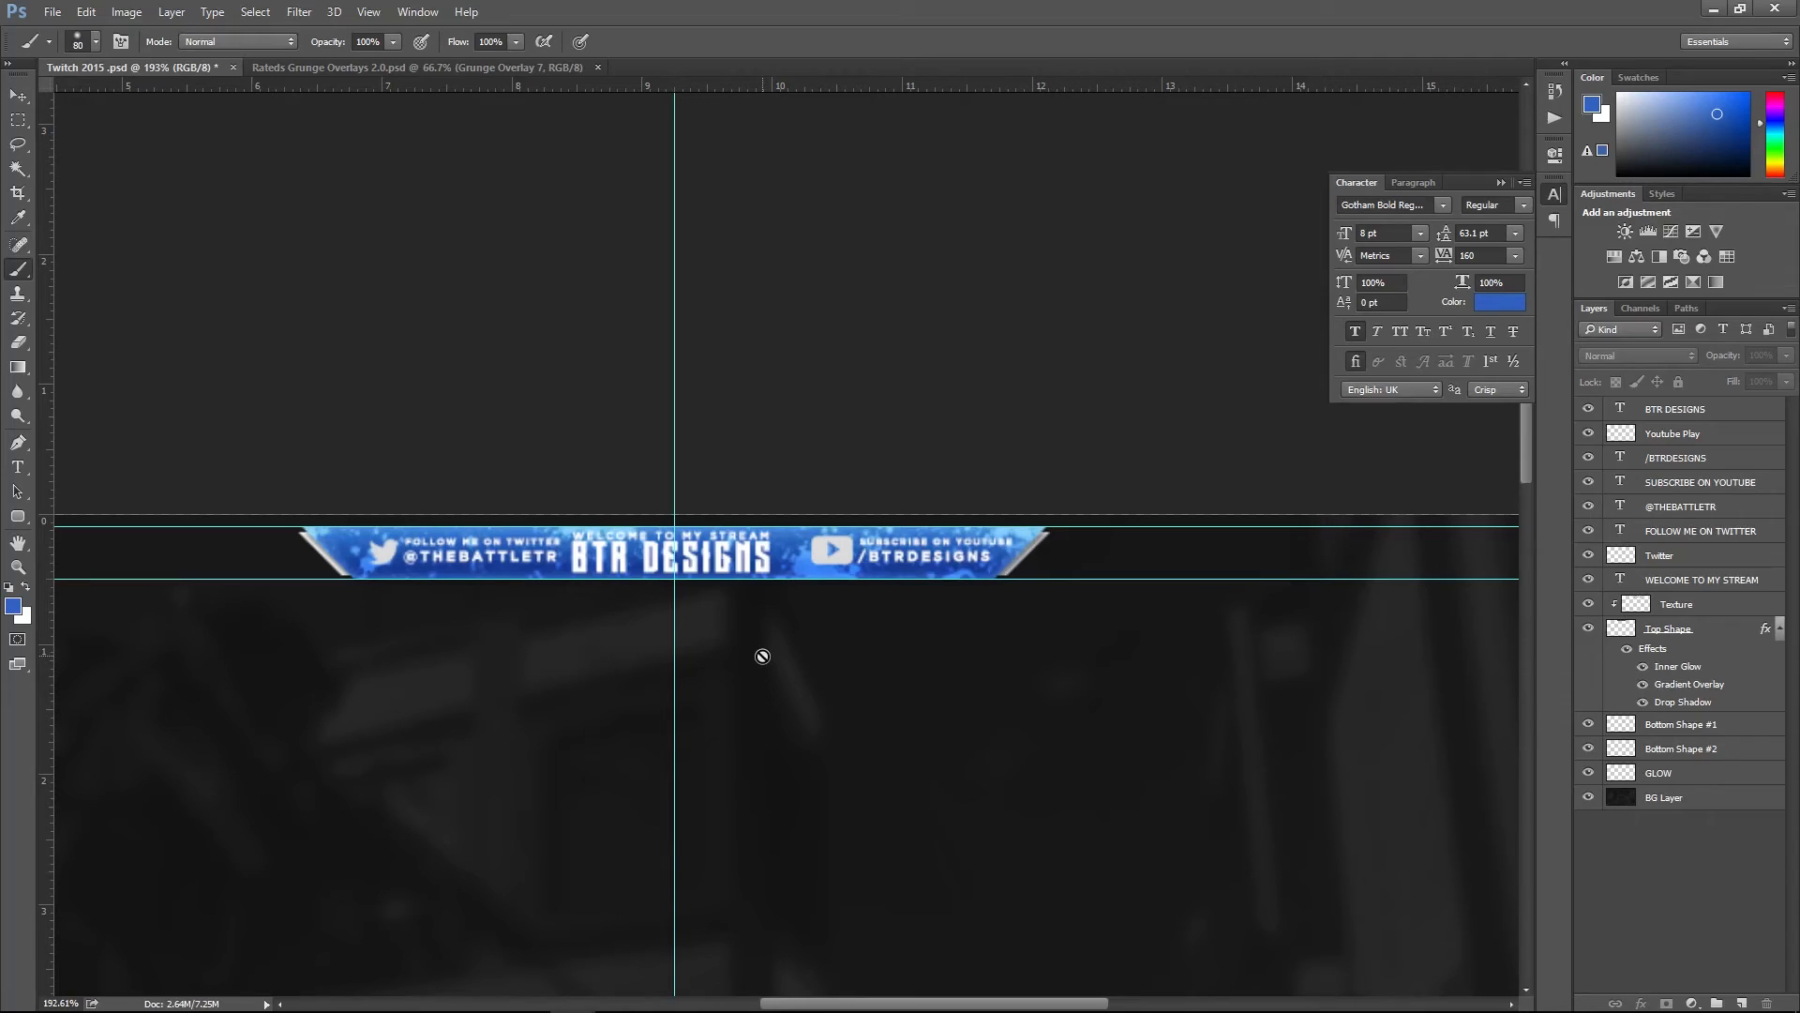
{"action": "key", "text": "bracketright"}
{"action": "key", "text": "bracketright"}
{"action": "key", "text": "bracketright"}
{"action": "key", "text": "bracketright"}
{"action": "key", "text": "bracketright"}
{"action": "key", "text": "bracketright"}
{"action": "key", "text": "bracketright"}
{"action": "key", "text": "bracketright"}
{"action": "key", "text": "bracketright"}
{"action": "key", "text": "bracketright"}
{"action": "key", "text": "bracketright"}
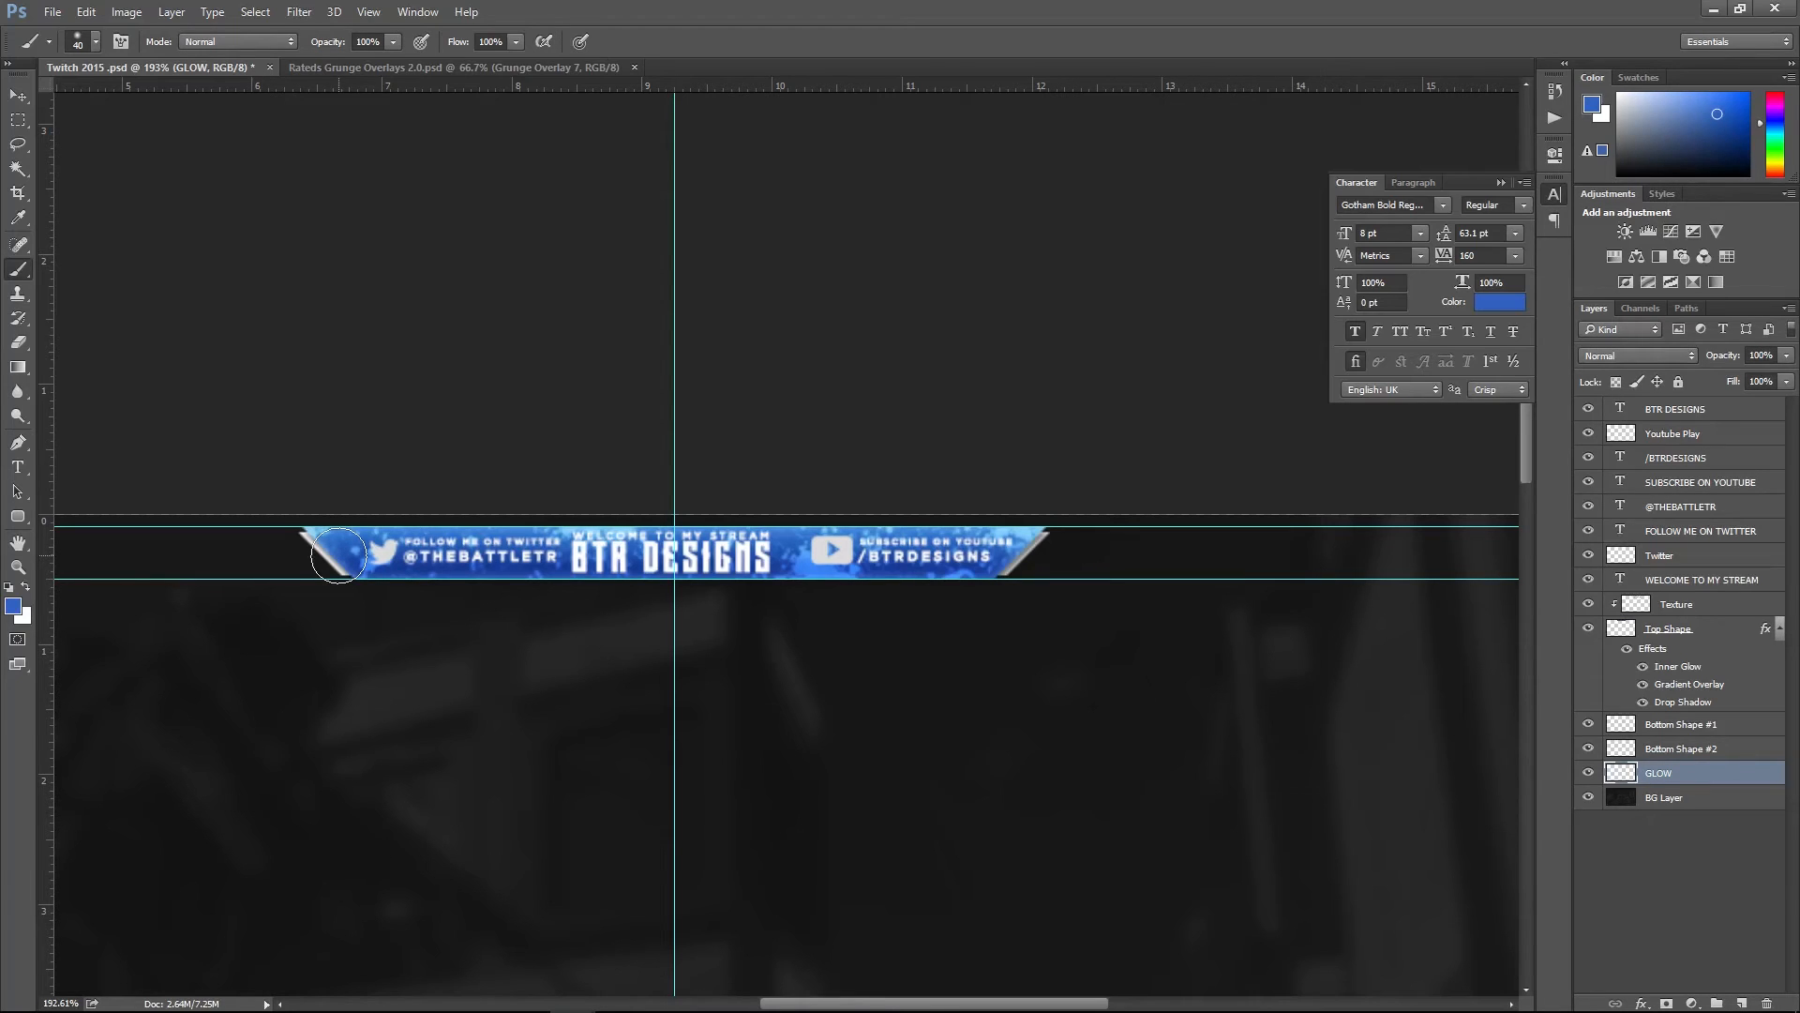
{"action": "left_click", "coordinate": [335, 557]}
{"action": "mouse_move", "coordinate": [373, 556]}
{"action": "left_mouse_down"}
{"action": "mouse_move", "coordinate": [829, 568]}
{"action": "mouse_move", "coordinate": [1033, 552]}
{"action": "left_mouse_up"}
{"action": "mouse_move", "coordinate": [942, 569]}
{"action": "left_mouse_down"}
{"action": "mouse_move", "coordinate": [390, 571]}
{"action": "mouse_move", "coordinate": [312, 555]}
{"action": "left_mouse_up"}
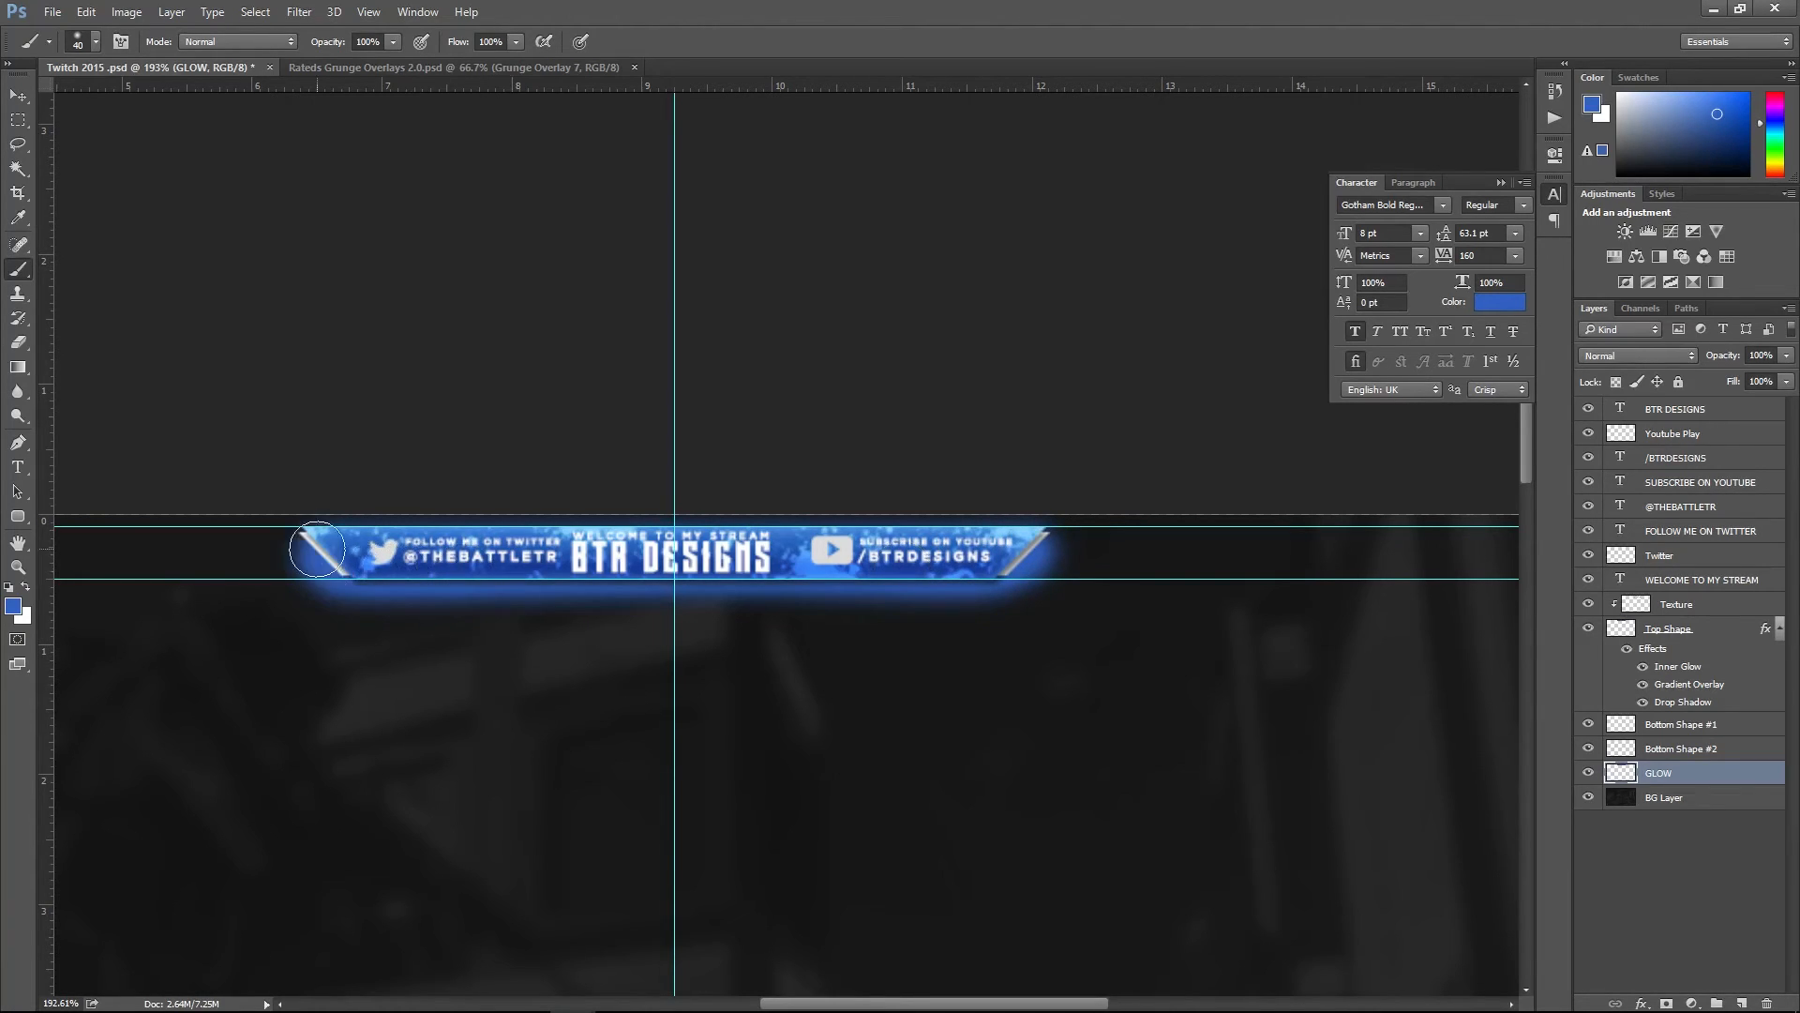
- Lower the GLOW layer's opacity to 38%
{"action": "left_click", "coordinate": [1786, 355]}
{"action": "left_click_drag", "start_coordinate": [1787, 376], "coordinate": [1740, 376]}
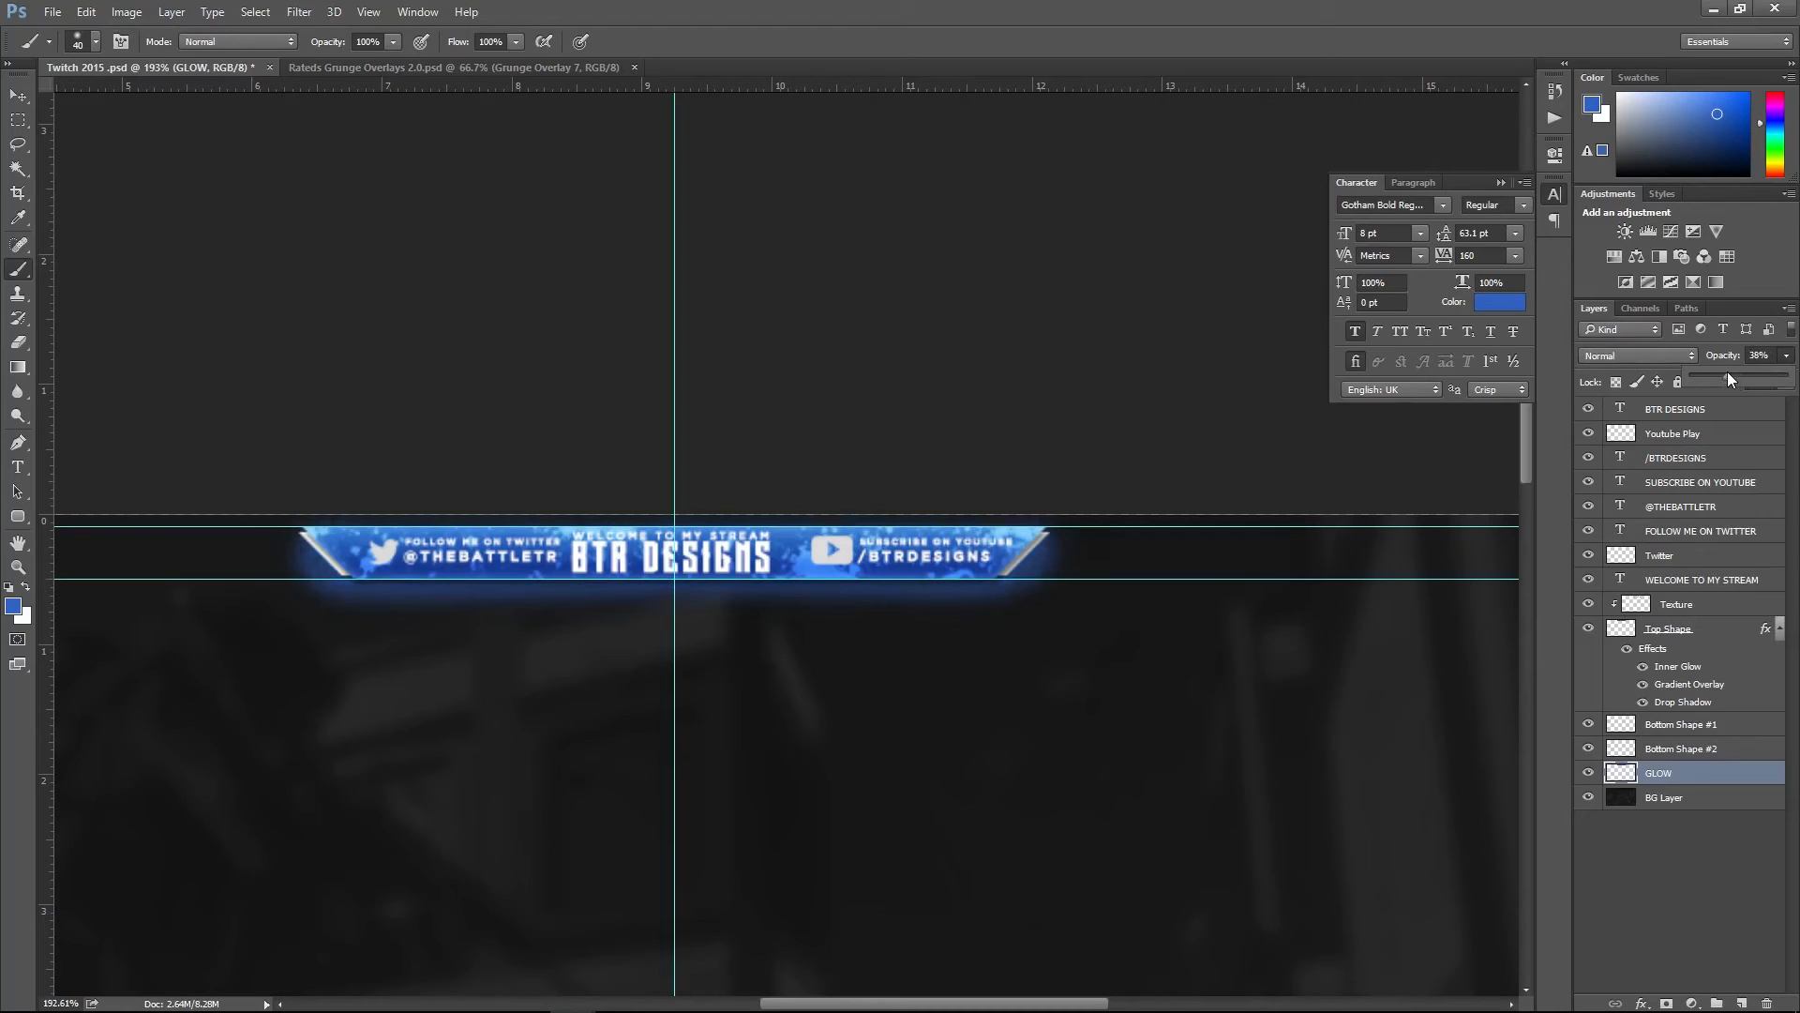
{"action": "left_click", "coordinate": [1705, 778]}
- Add a blank white layer mask to the GLOW layer
{"action": "scroll", "coordinate": [428, 612], "scroll_direction": "down", "scroll_amount": 1}
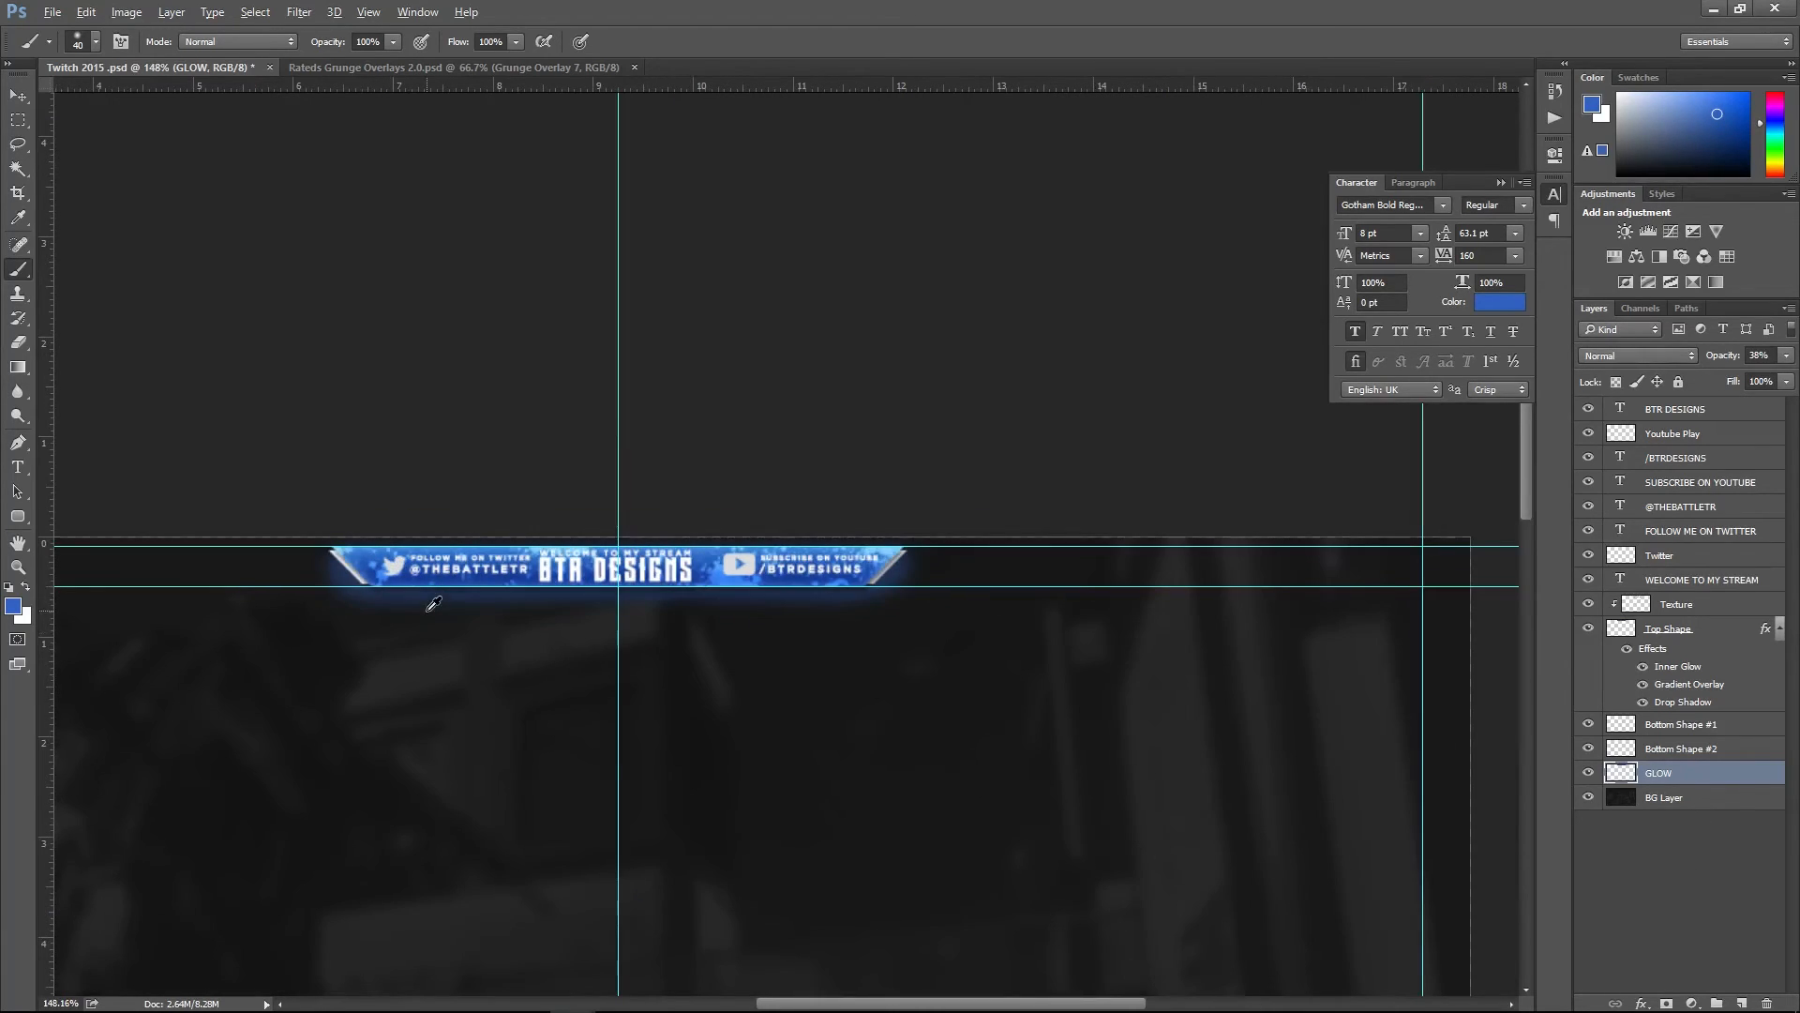
{"action": "scroll", "coordinate": [434, 604], "scroll_direction": "up", "scroll_amount": 1}
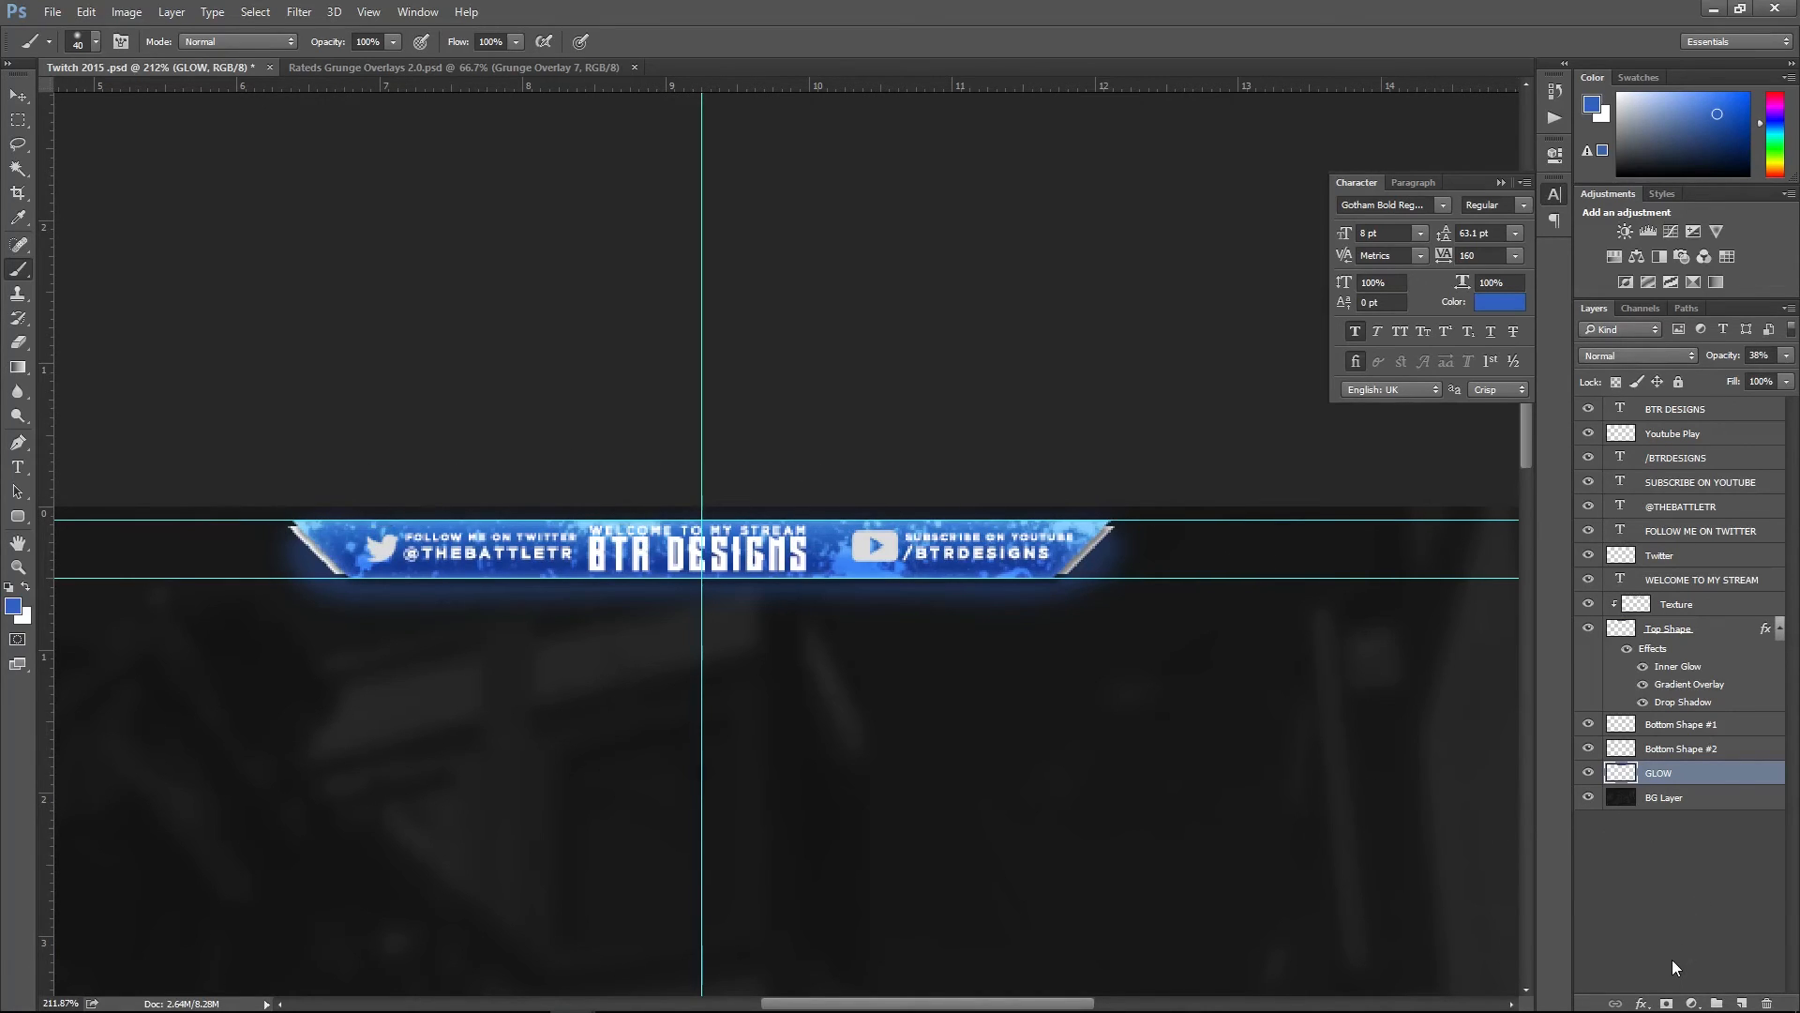
{"action": "left_click", "coordinate": [1666, 1003]}
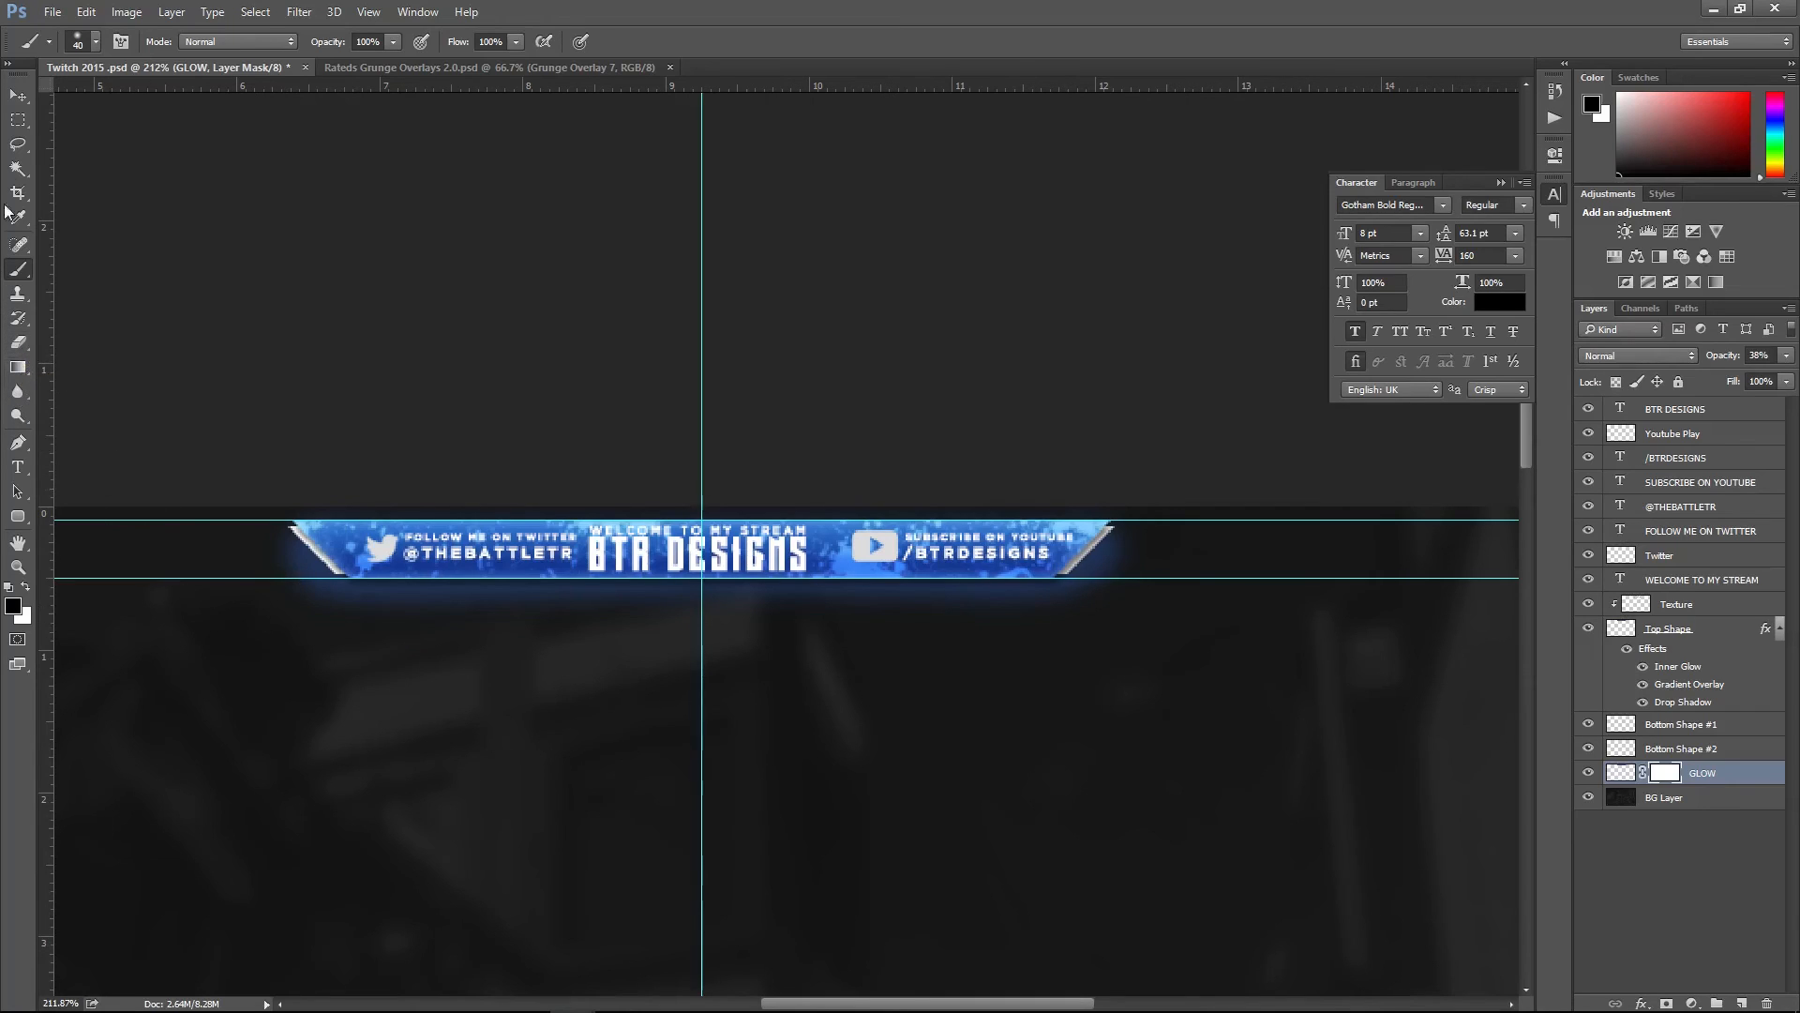
- Switch to the Move tool and hide the guides across the overlay canvas
{"action": "left_click", "coordinate": [13, 101]}
{"action": "scroll", "coordinate": [478, 691], "scroll_direction": "down", "scroll_amount": 3}
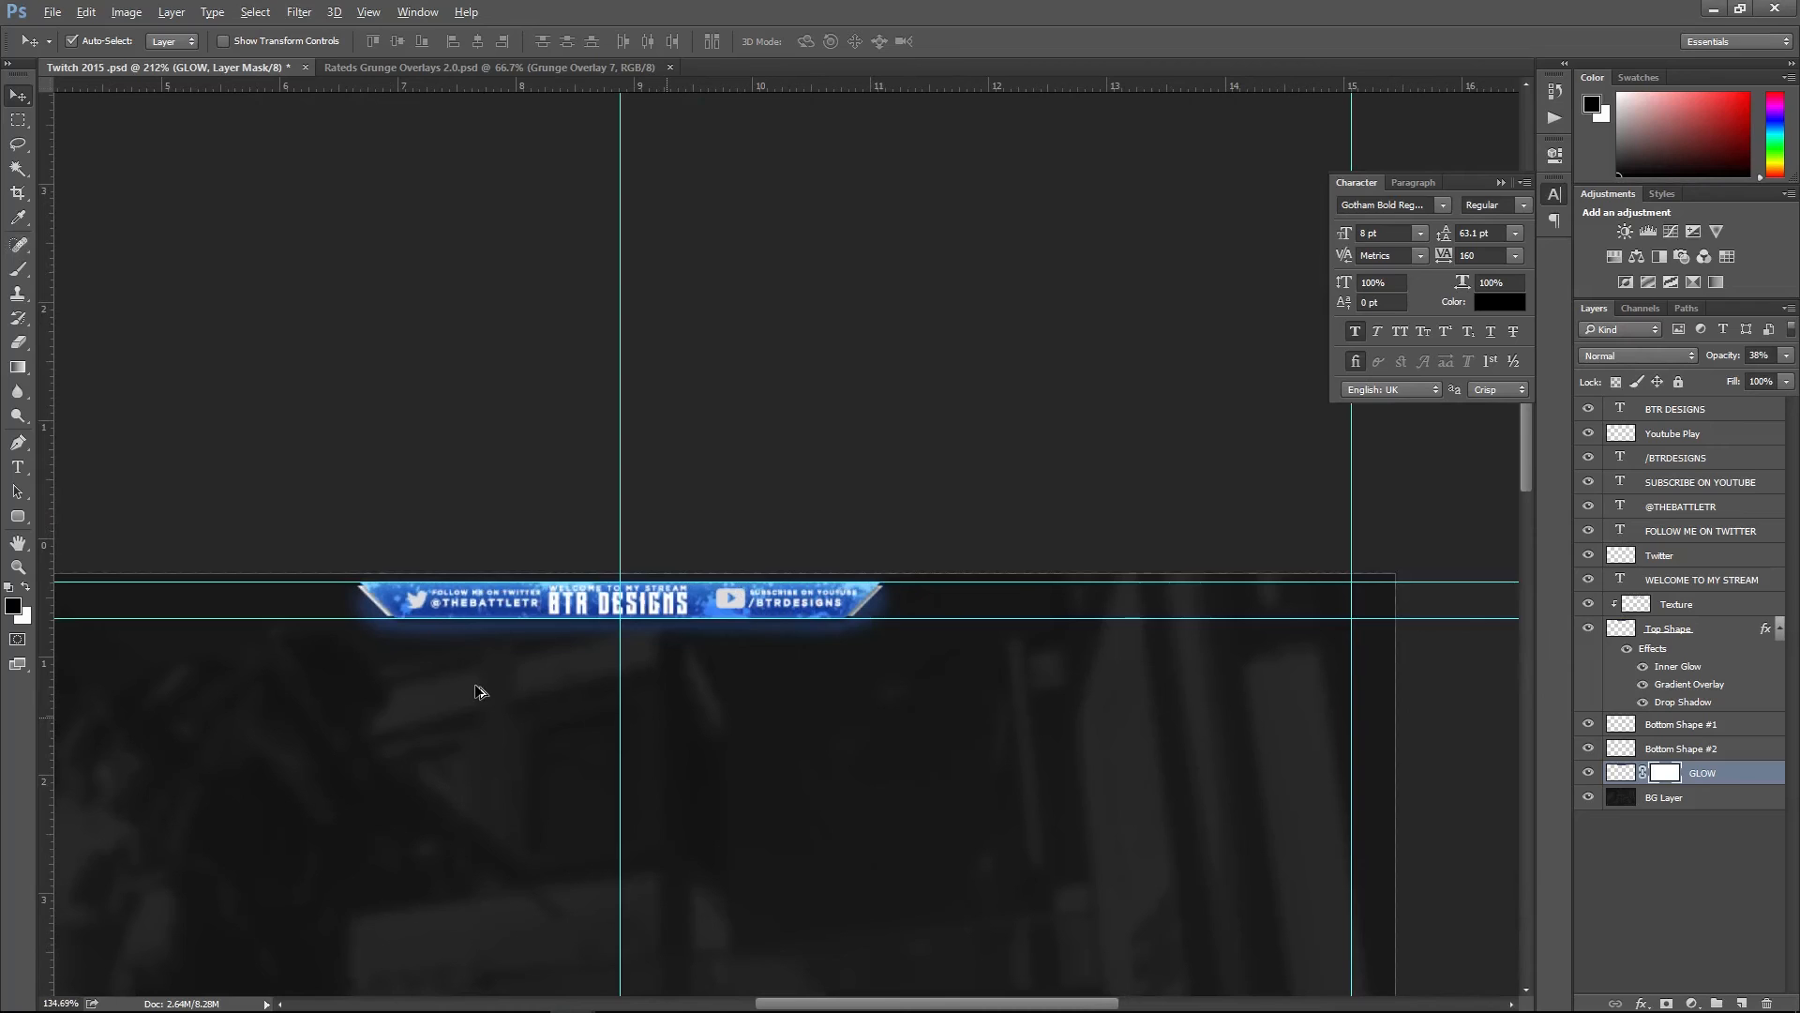
{"action": "scroll", "coordinate": [480, 691], "scroll_direction": "down", "scroll_amount": 2}
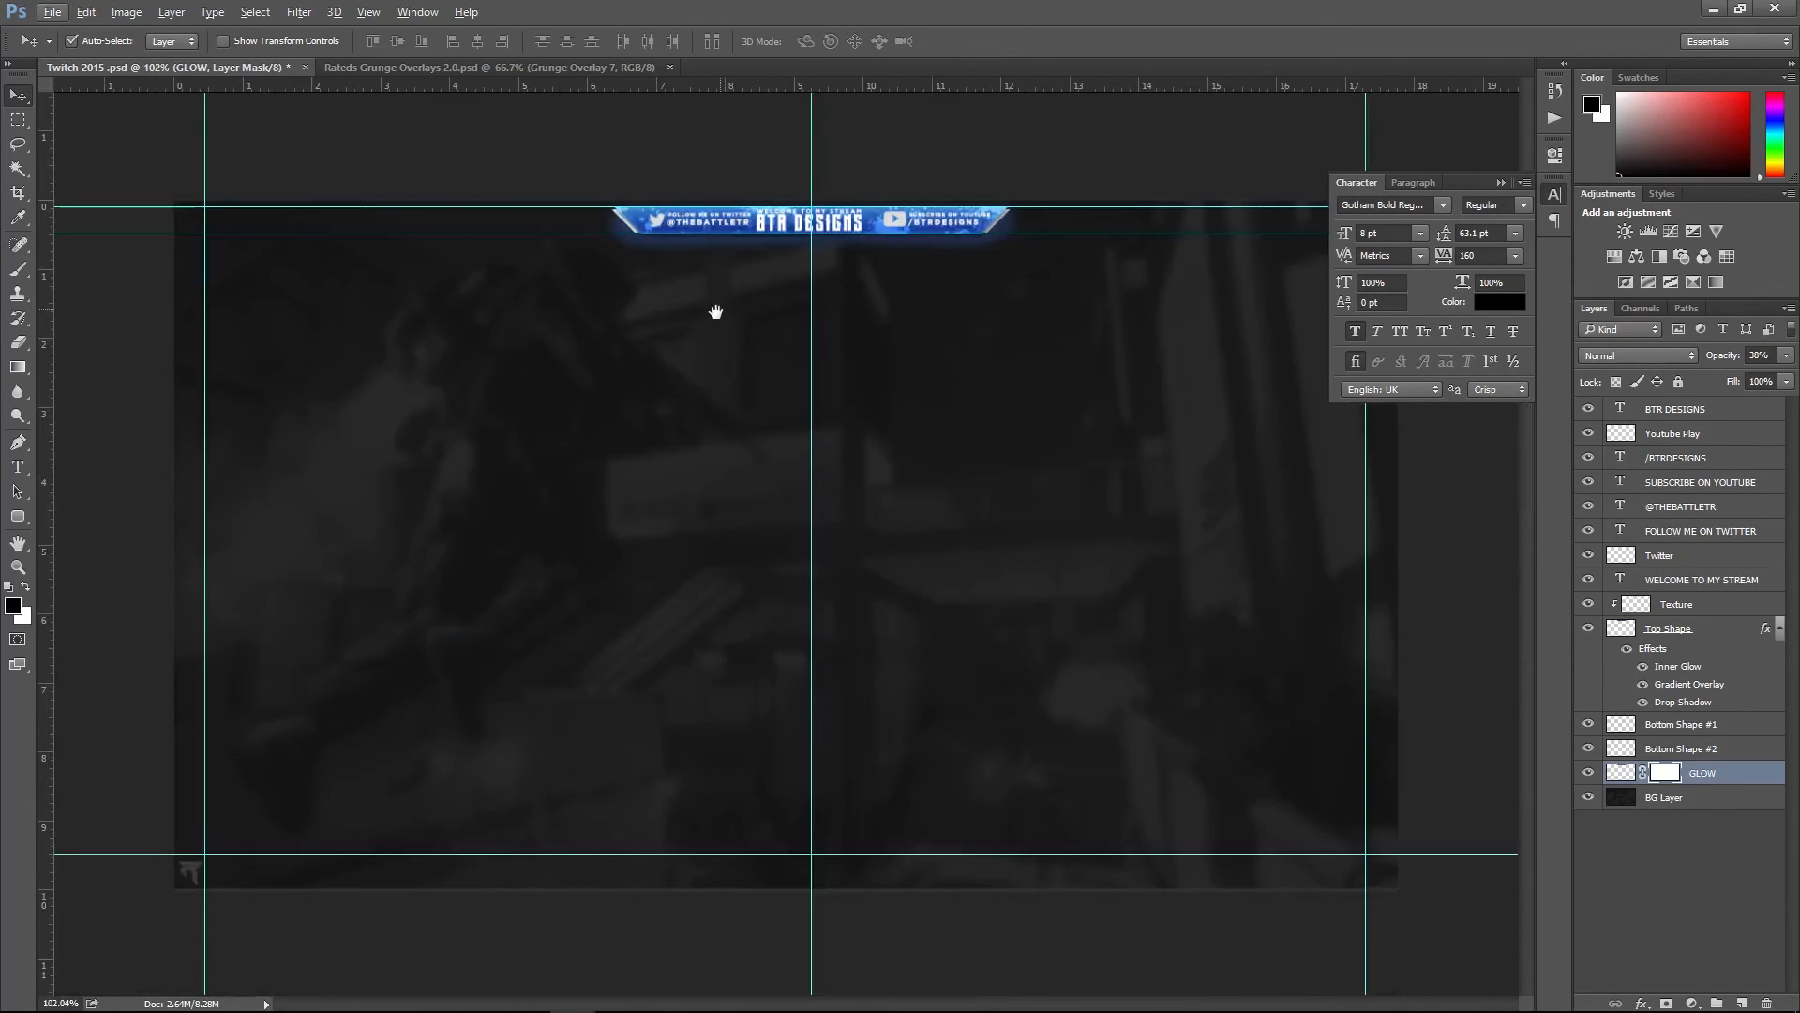
{"action": "scroll", "coordinate": [766, 332], "scroll_direction": "up", "scroll_amount": 1}
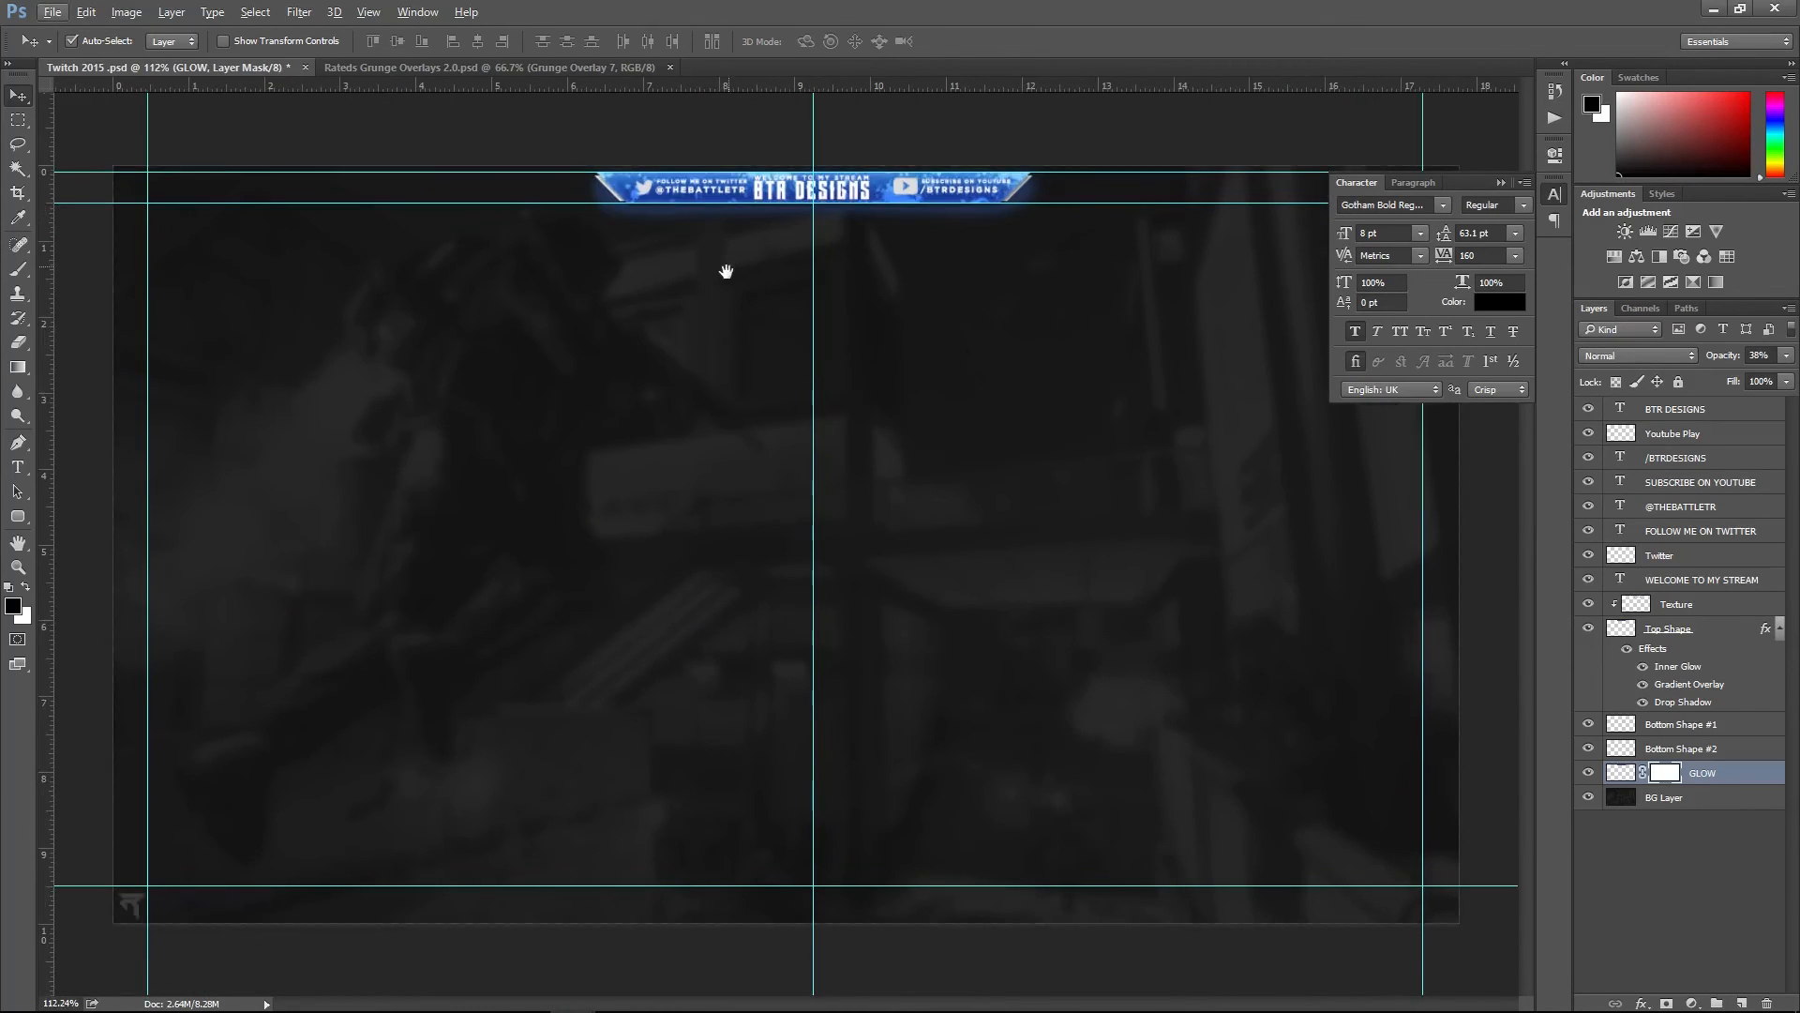
{"action": "key", "text": "ctrl+semicolon"}
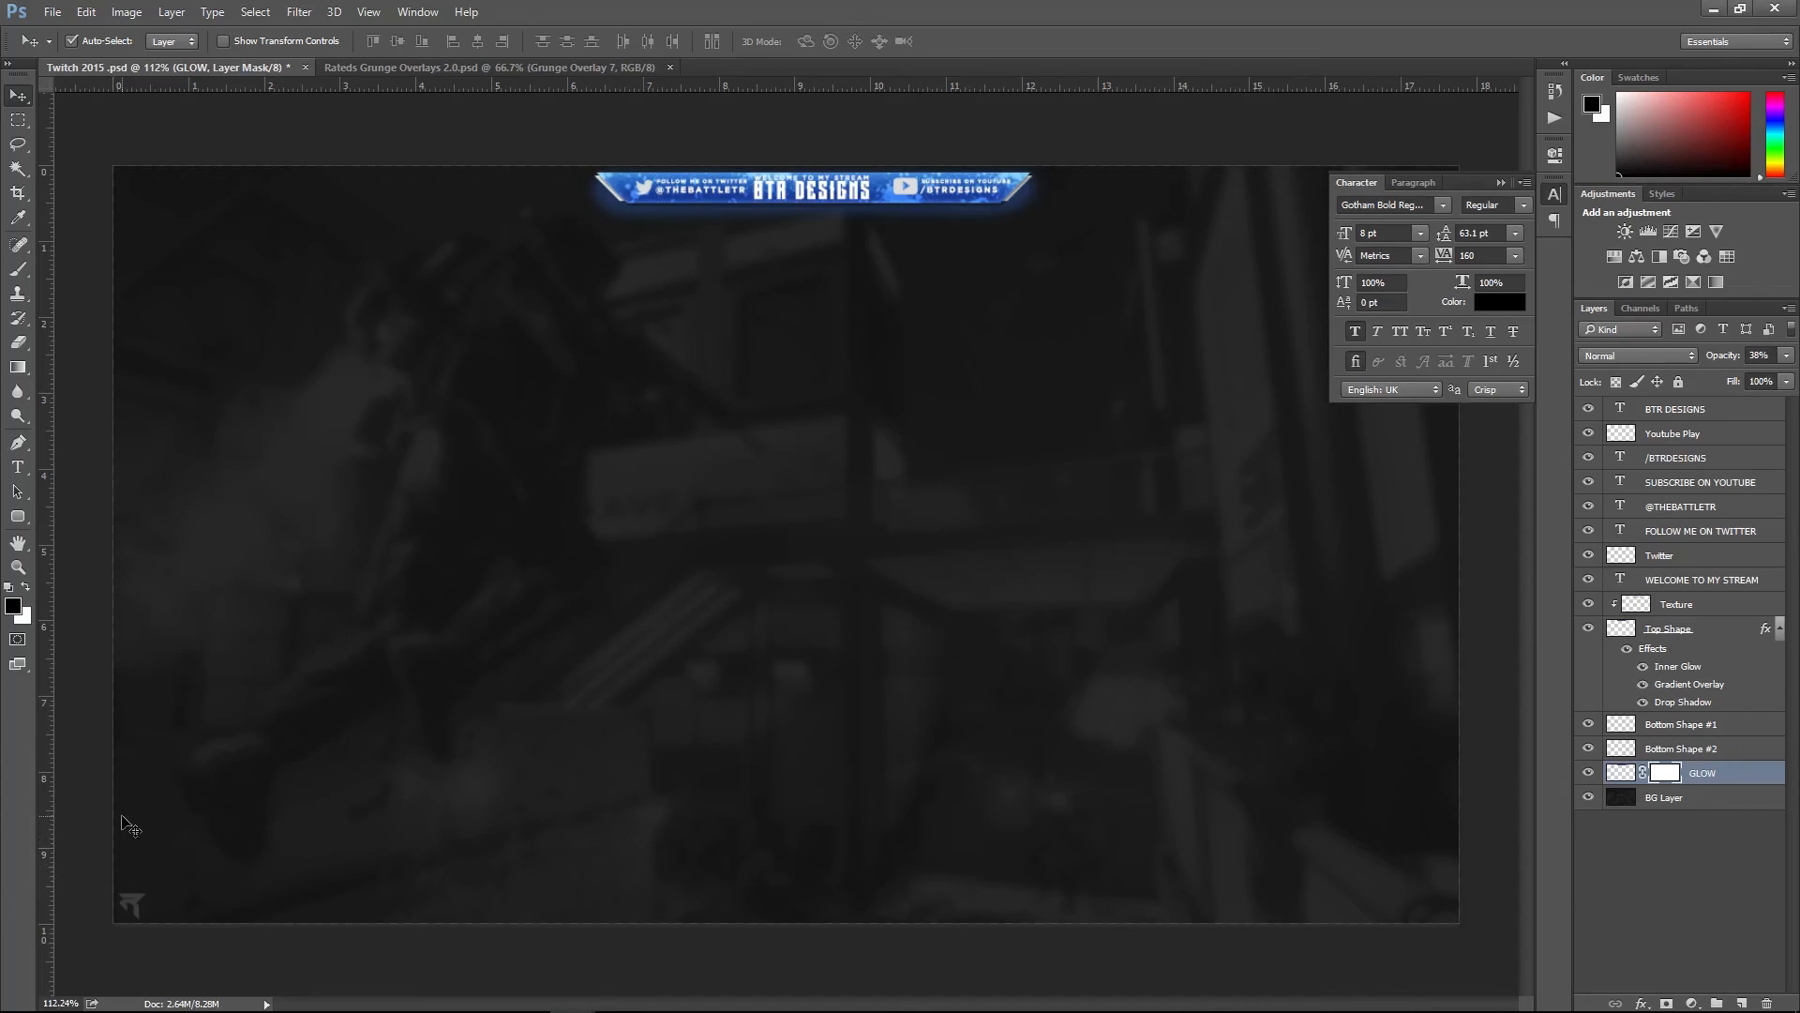
{"action": "scroll", "coordinate": [825, 172], "scroll_direction": "up", "scroll_amount": 3}
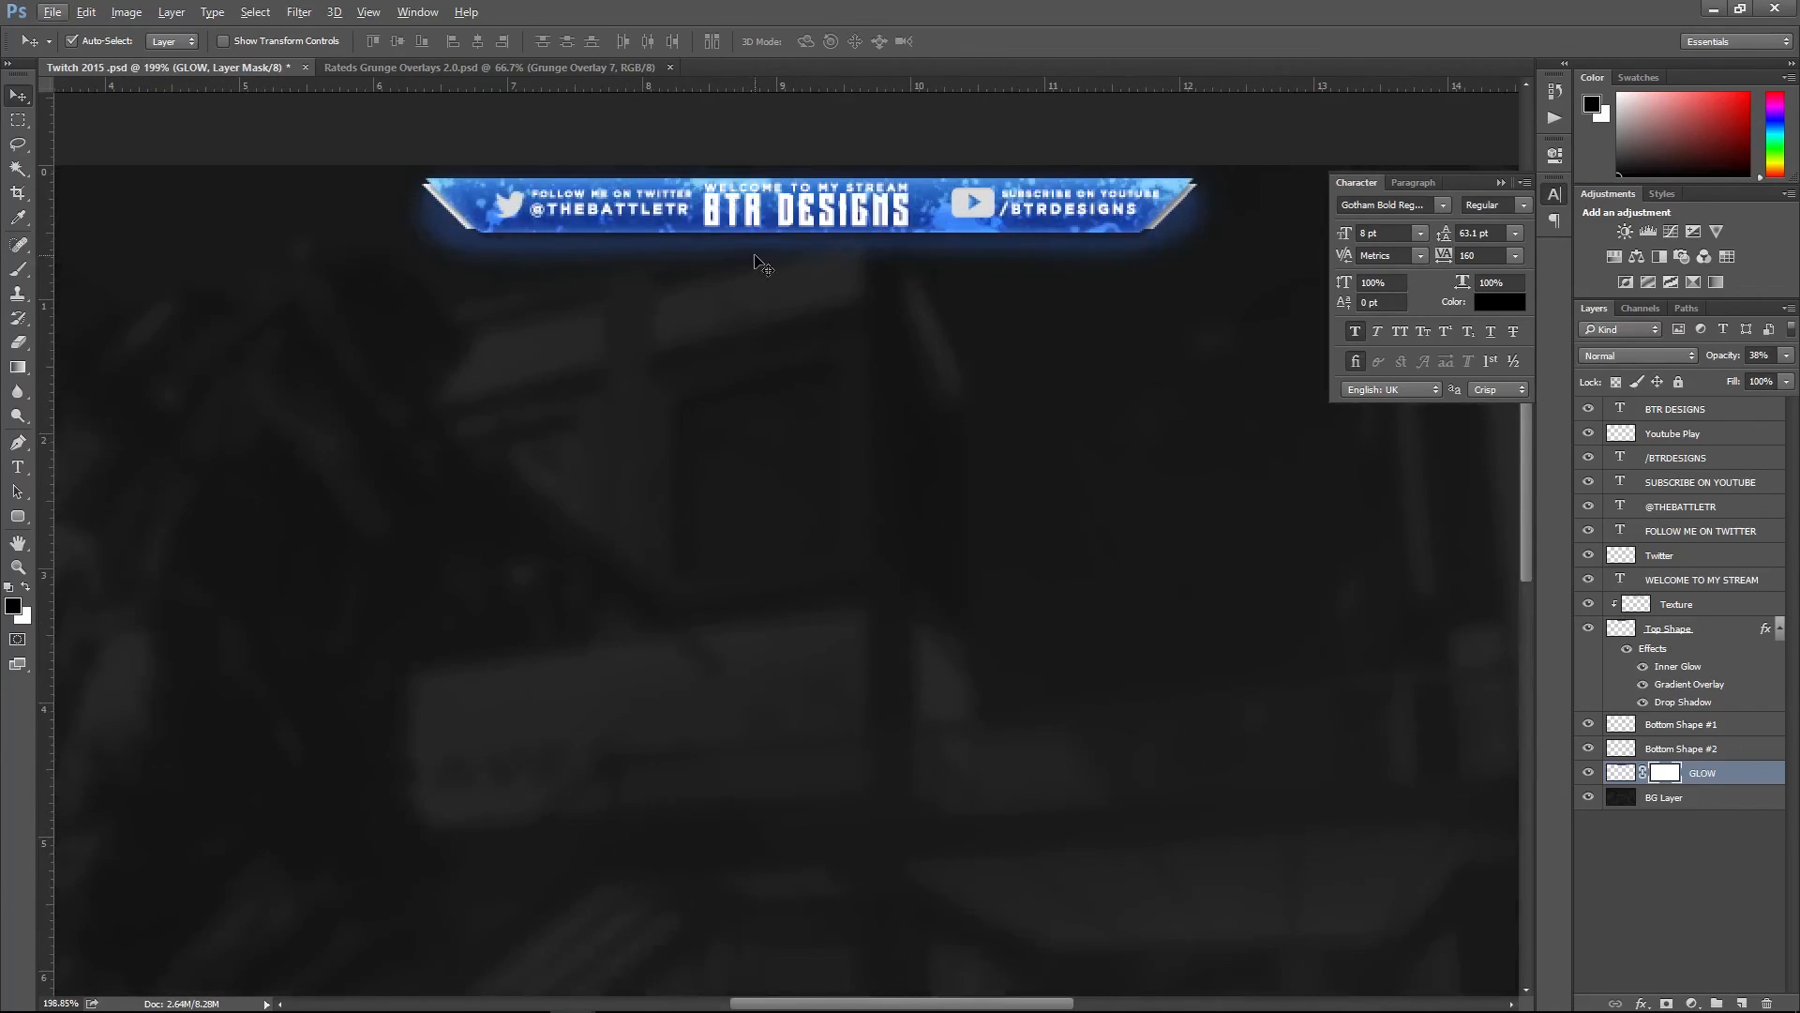
{"action": "scroll", "coordinate": [750, 281], "scroll_direction": "up", "scroll_amount": 2}
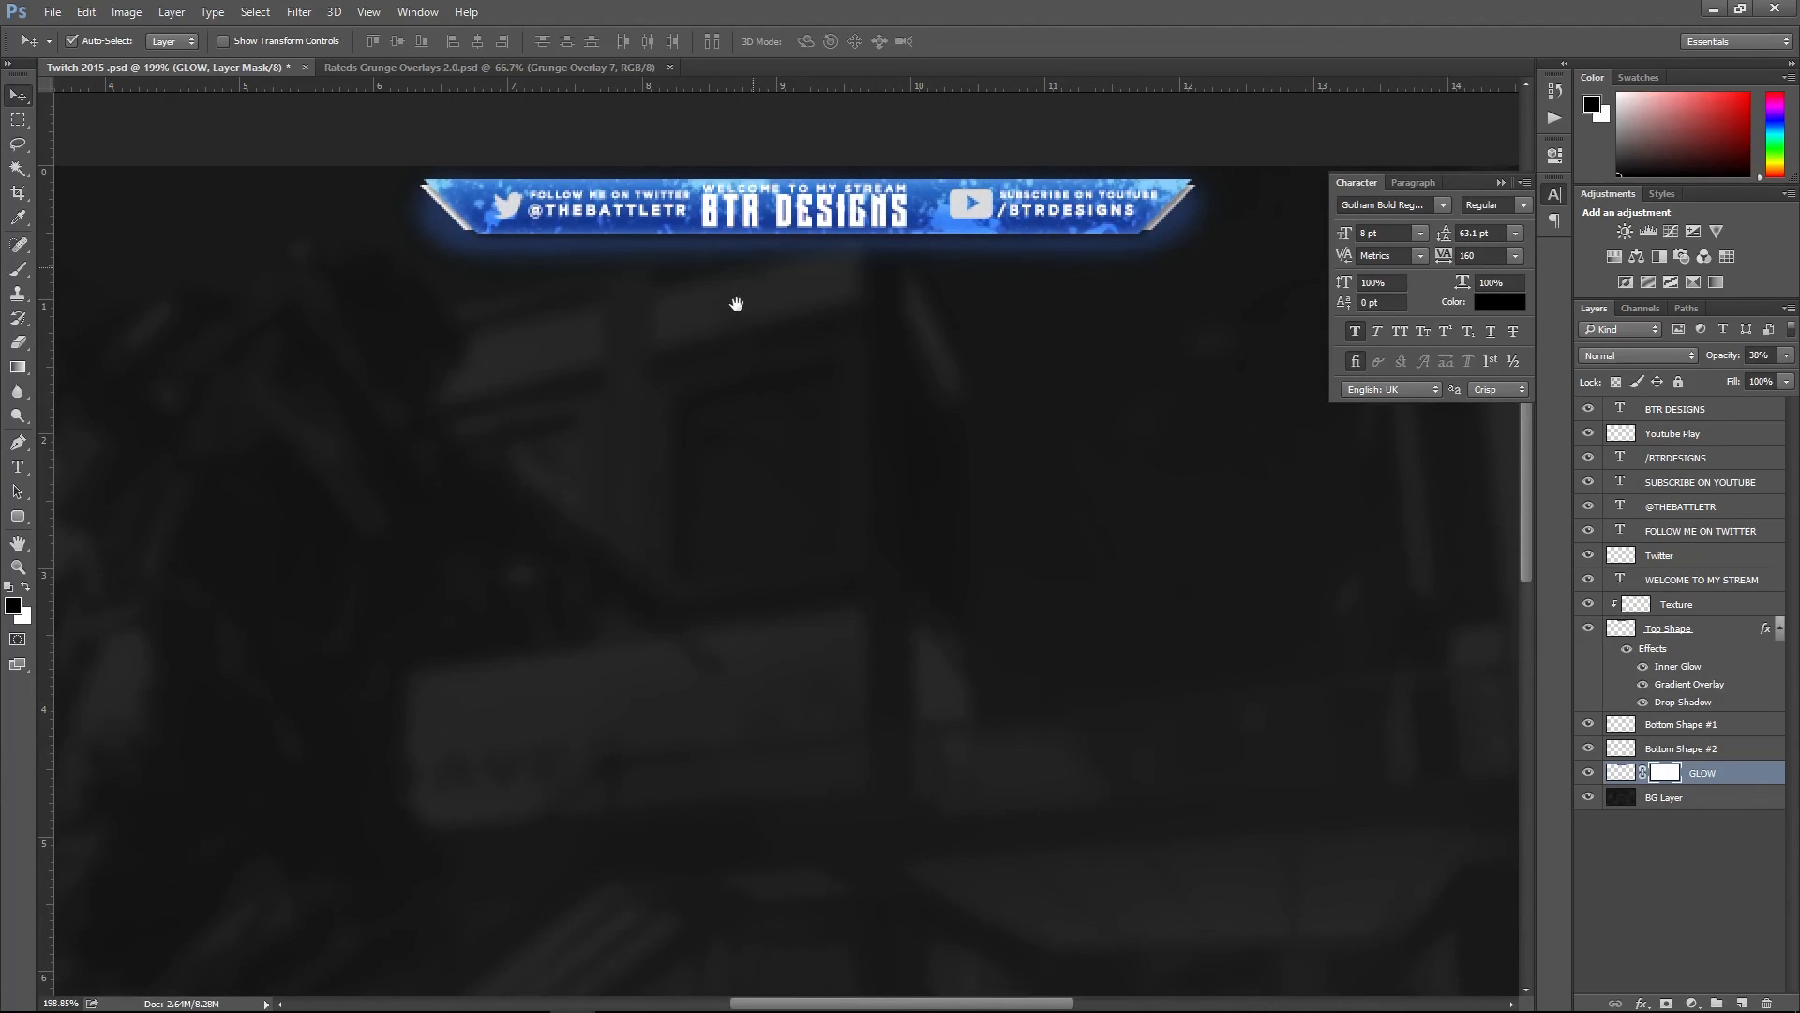
{"action": "left_click_drag", "start_coordinate": [752, 276], "coordinate": [720, 346]}
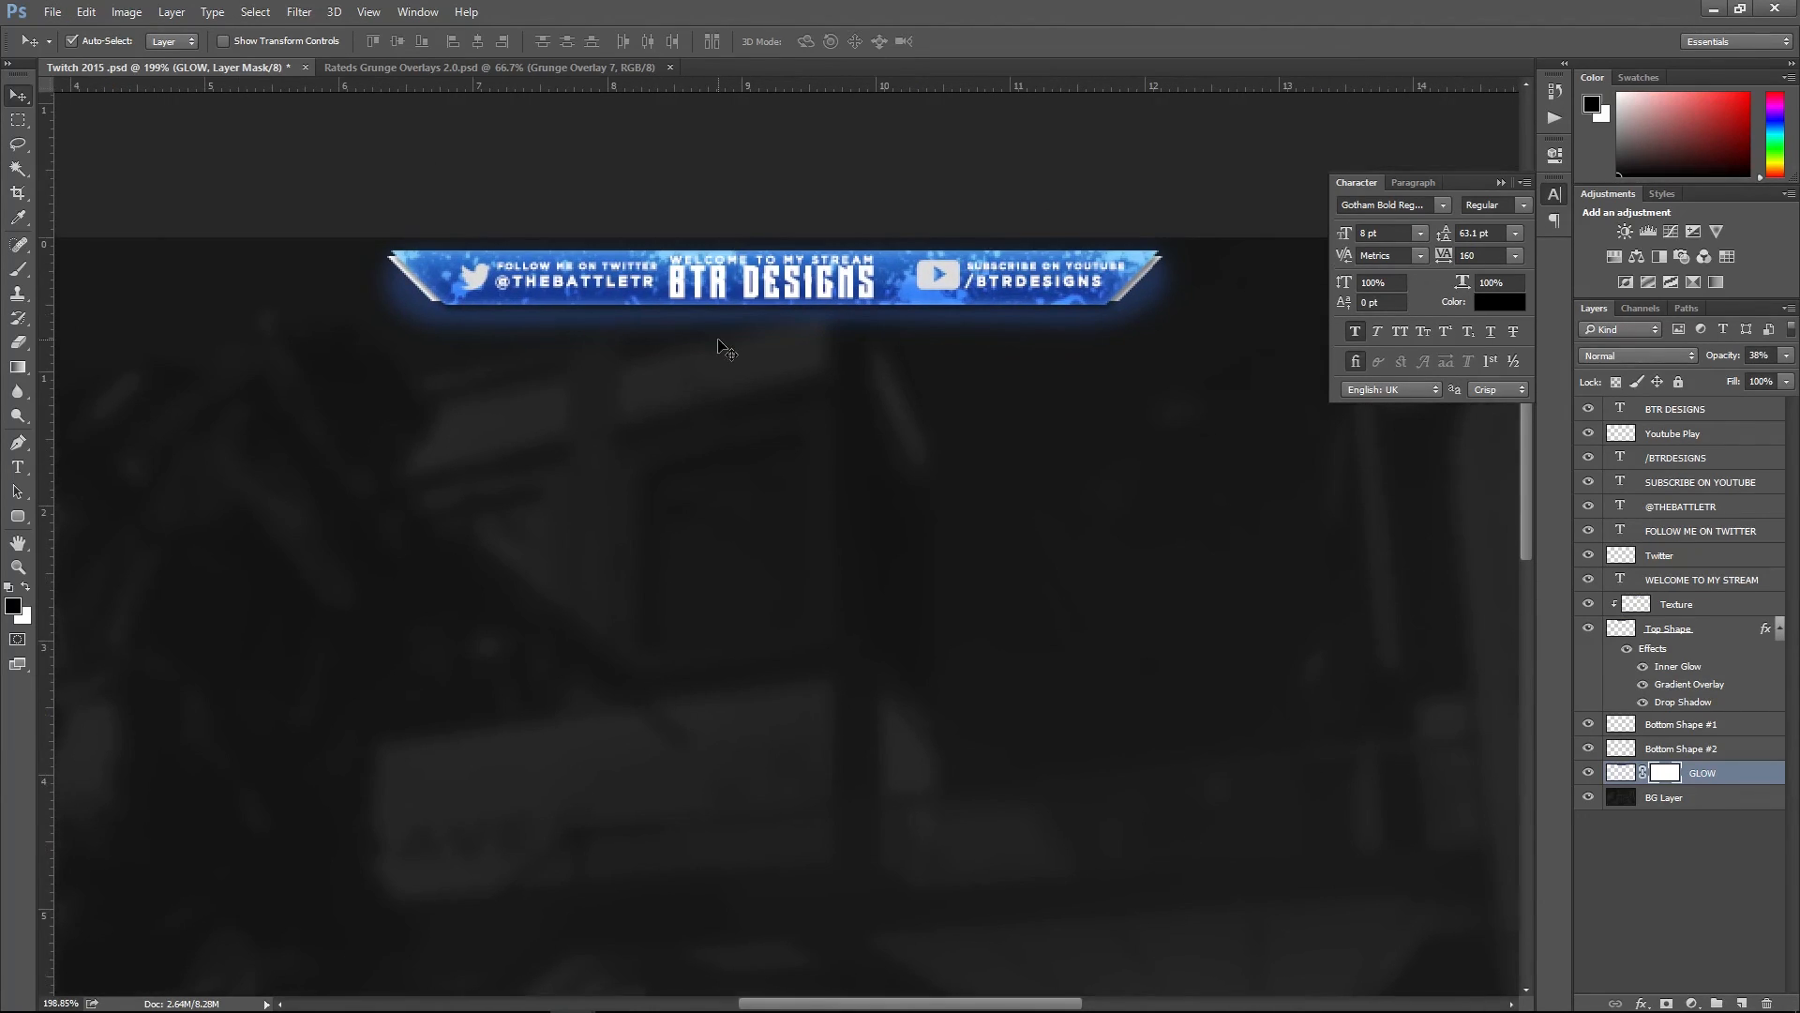
{"action": "scroll", "coordinate": [720, 347], "scroll_direction": "down", "scroll_amount": 1}
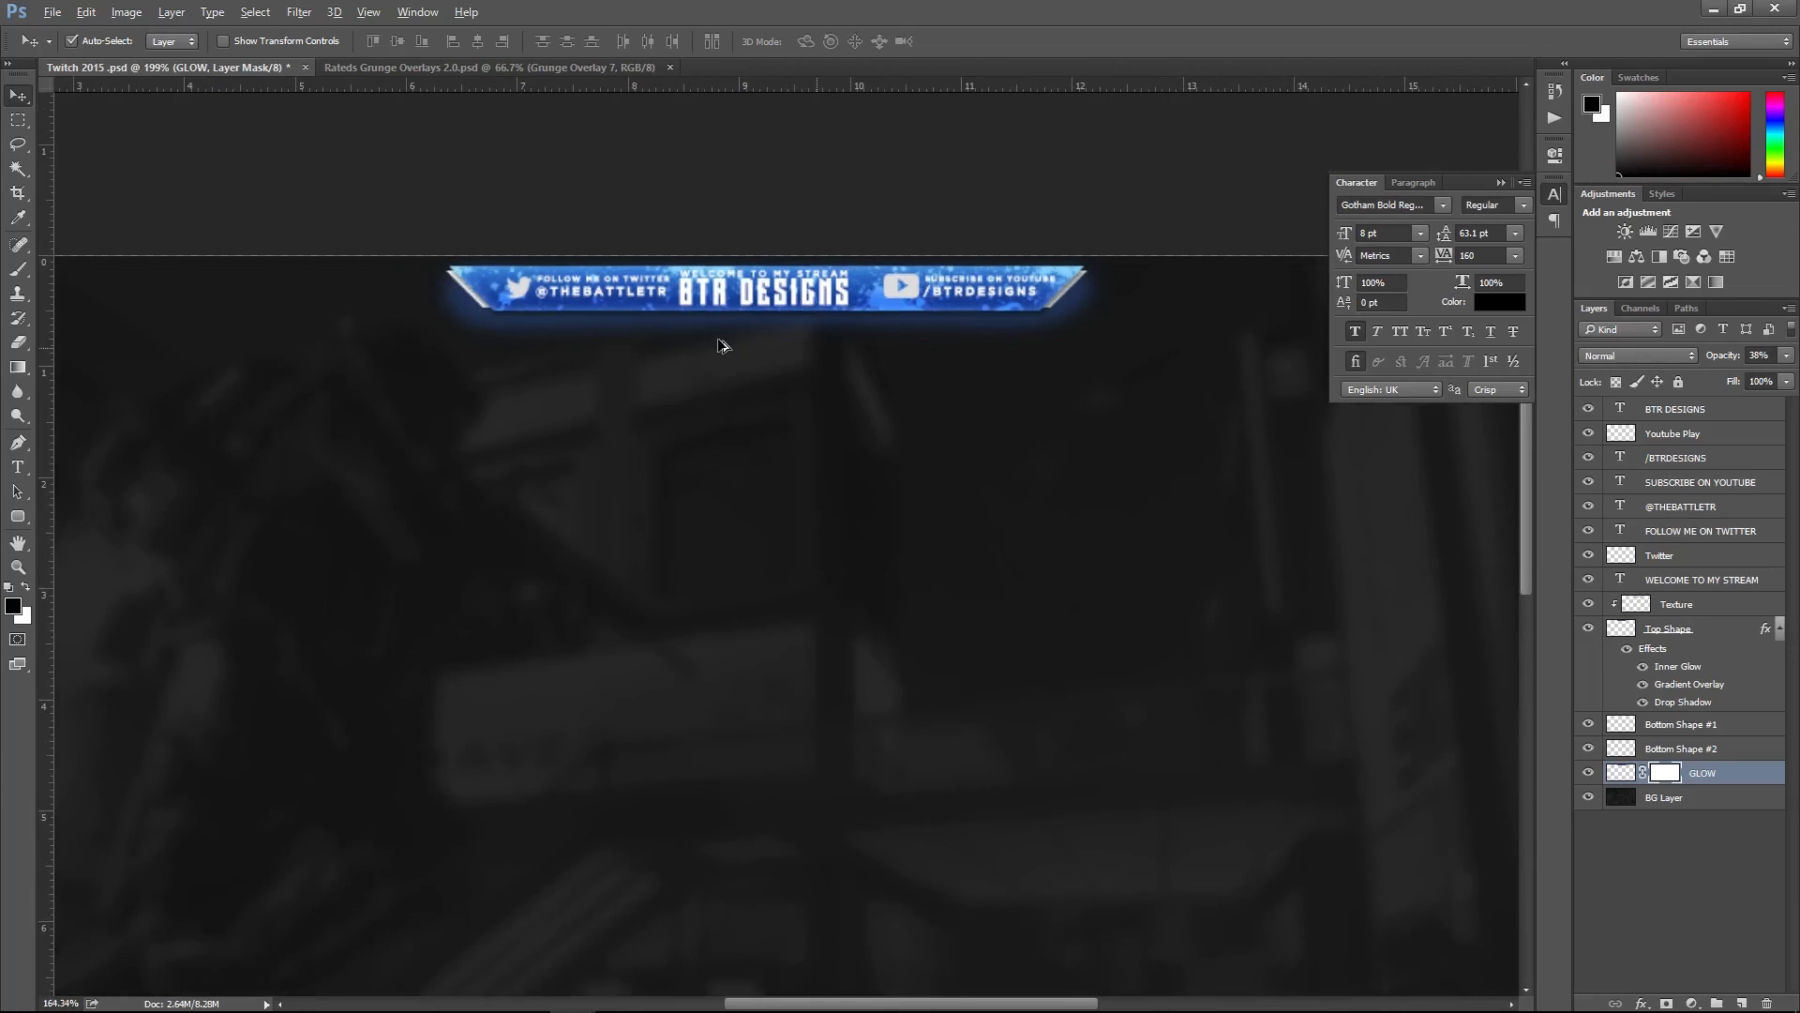
{"action": "scroll", "coordinate": [722, 345], "scroll_direction": "up", "scroll_amount": 1}
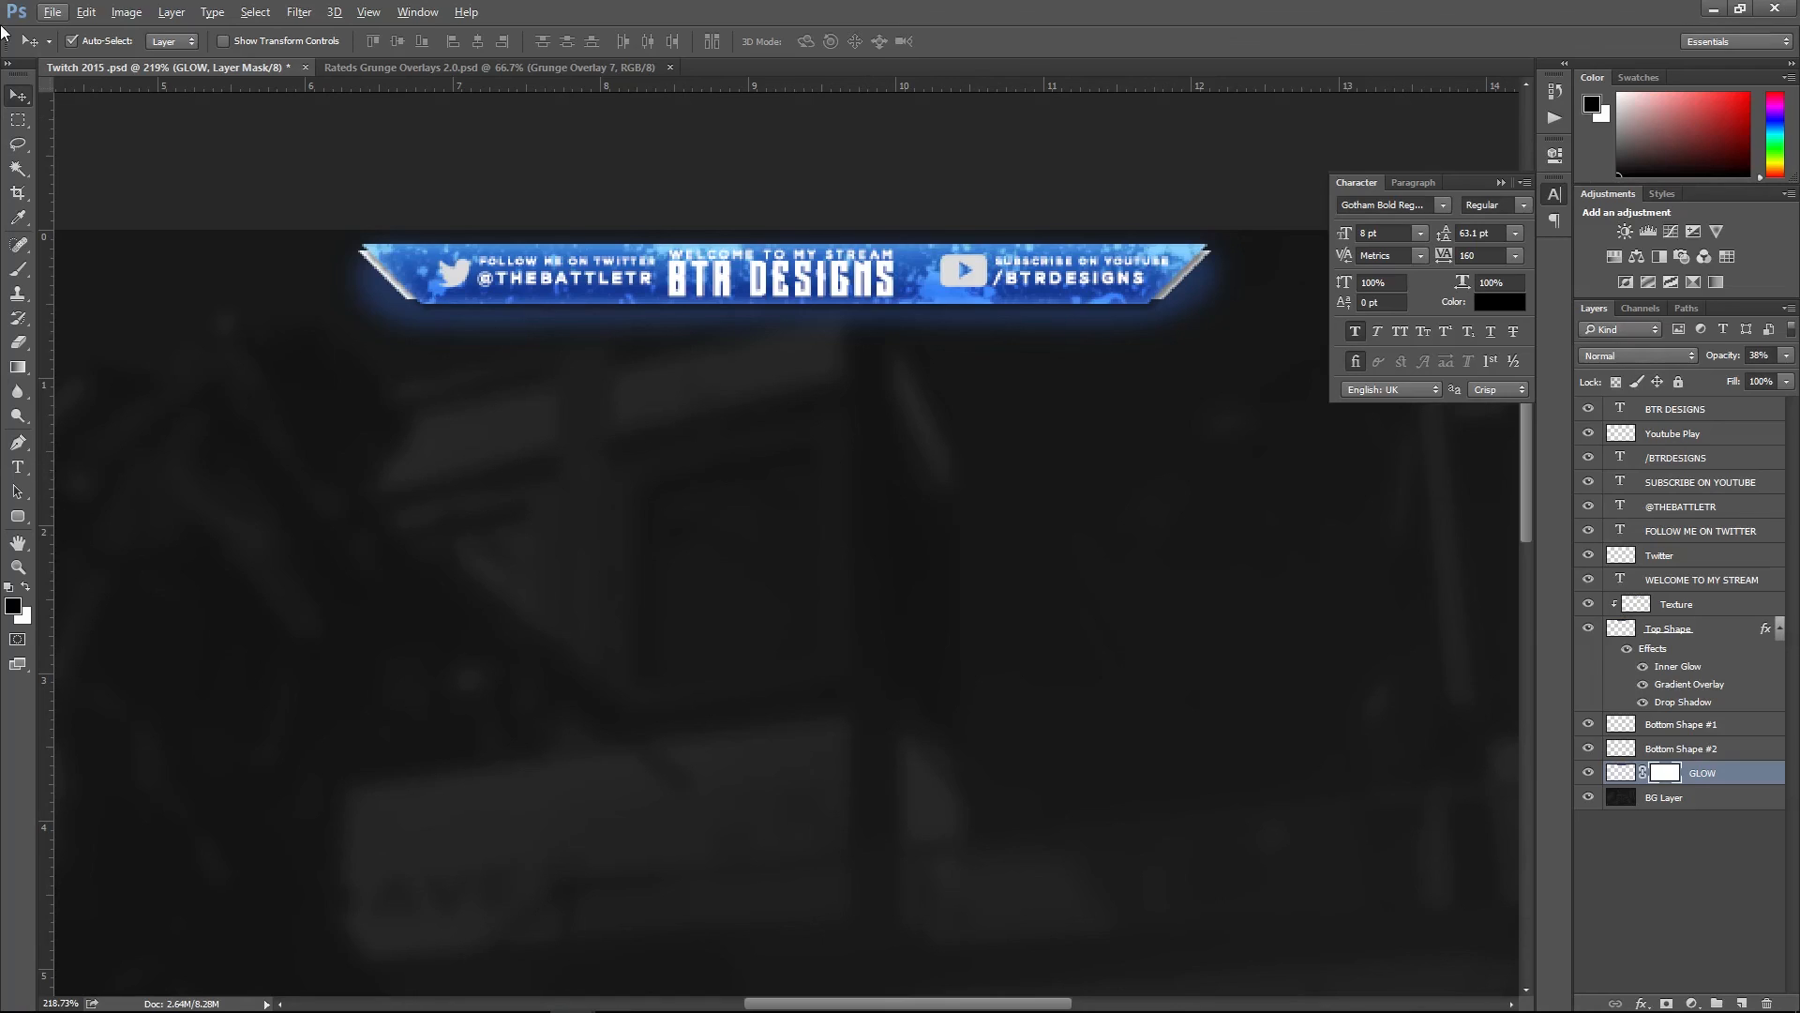
{"action": "left_click", "coordinate": [17, 97]}
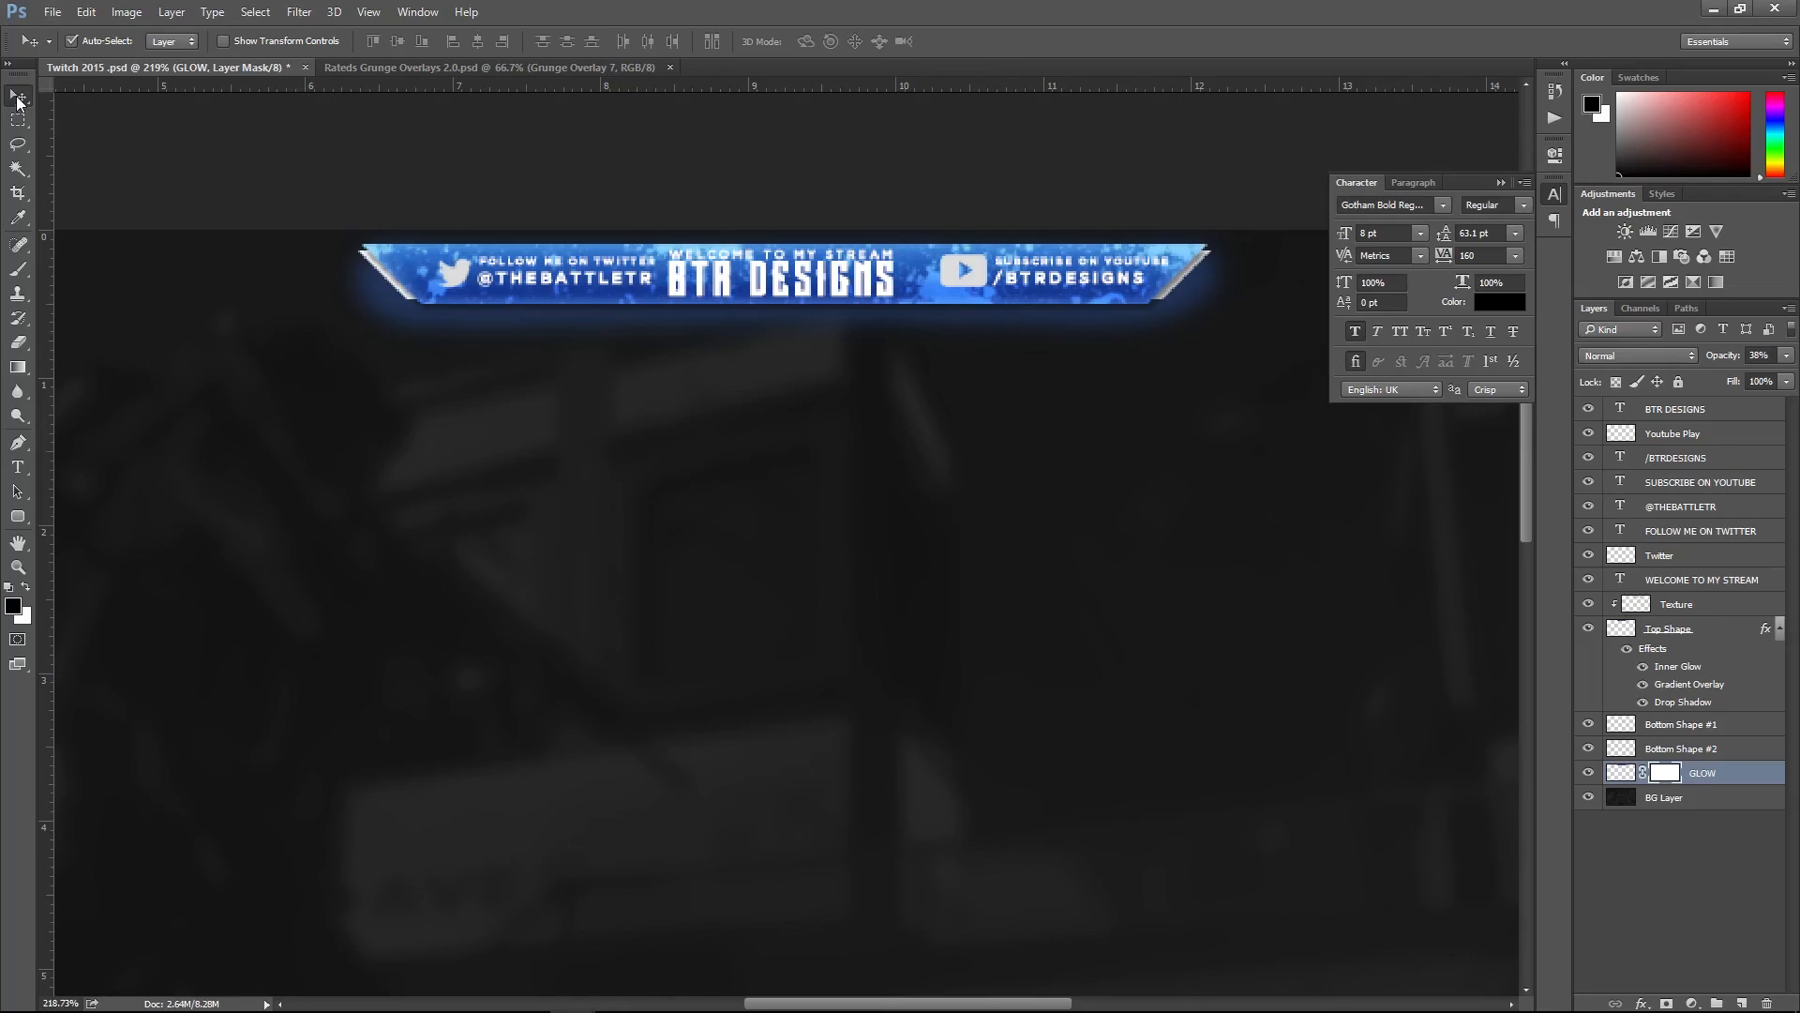